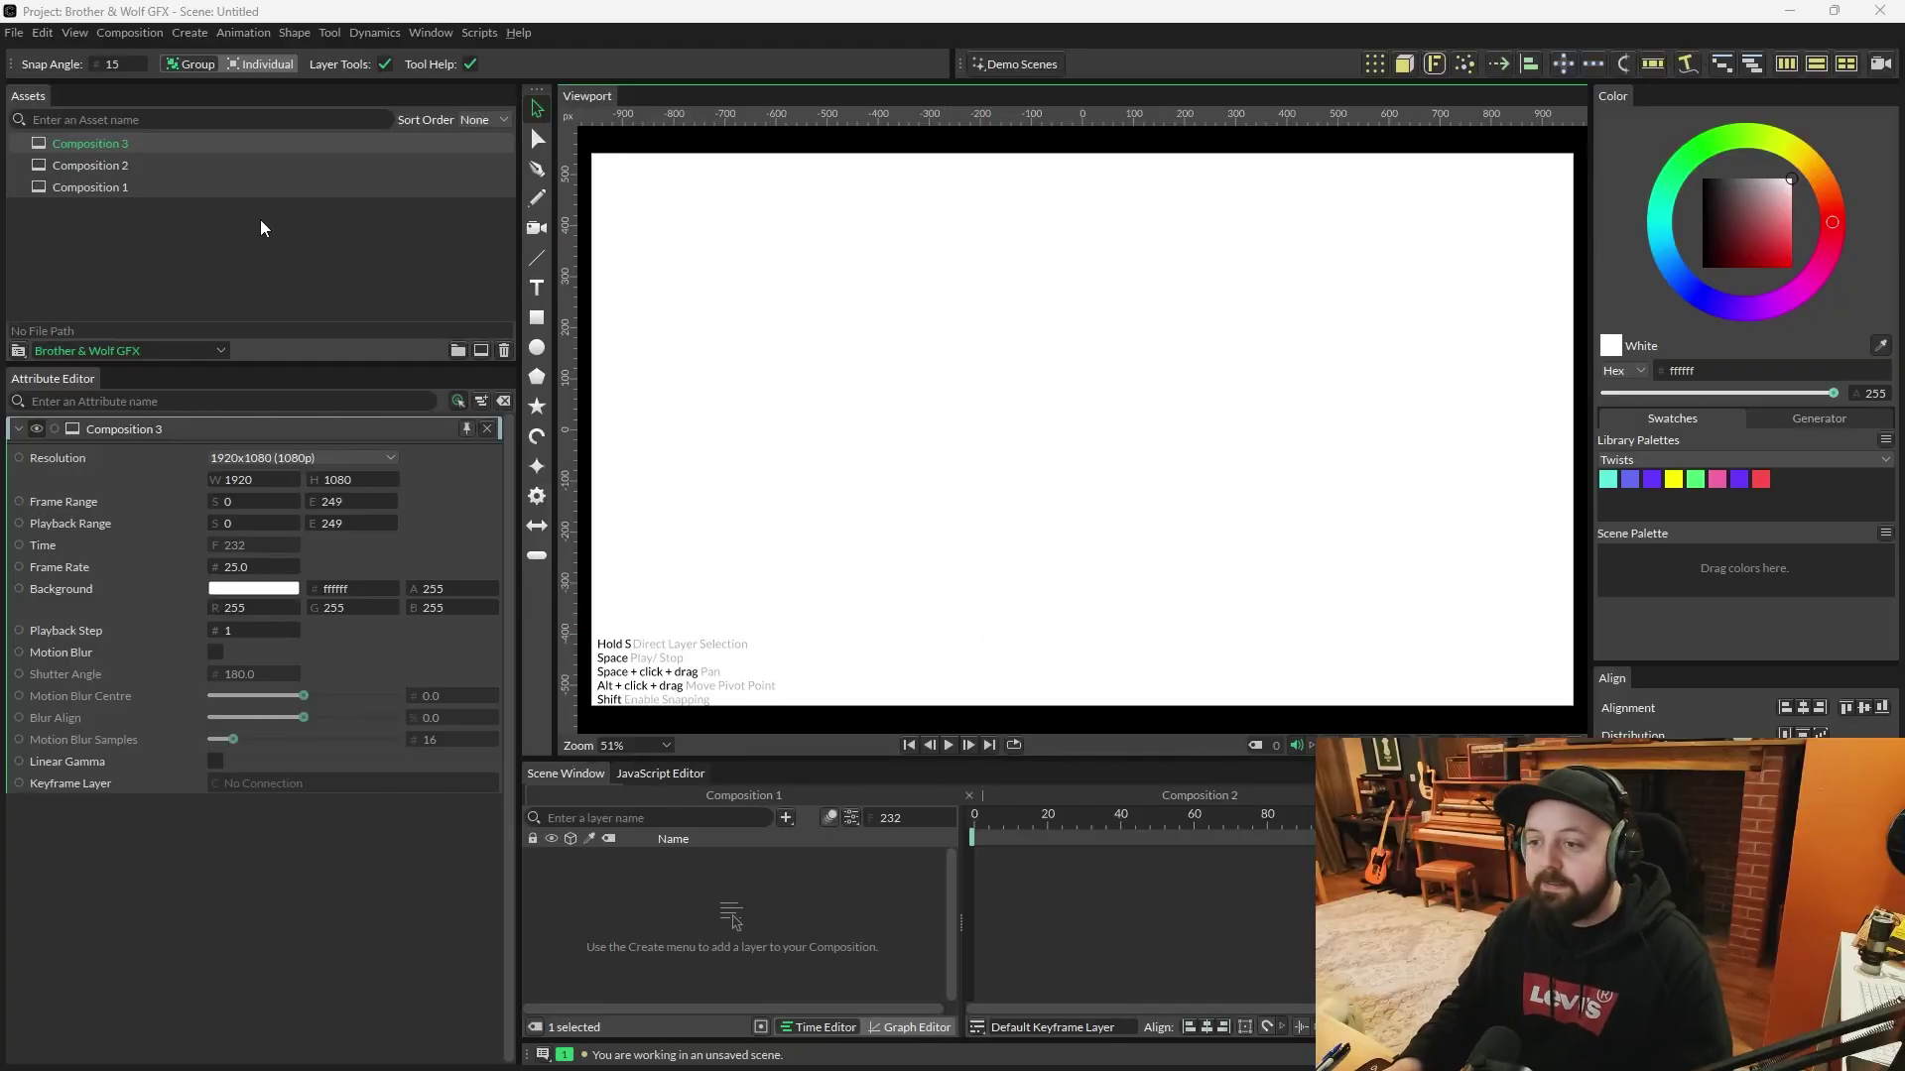
Step: Add a text layer reading 'TYPE ALONG A PATH!' with Centre alignment and Middle vertical alignment
click(714, 891)
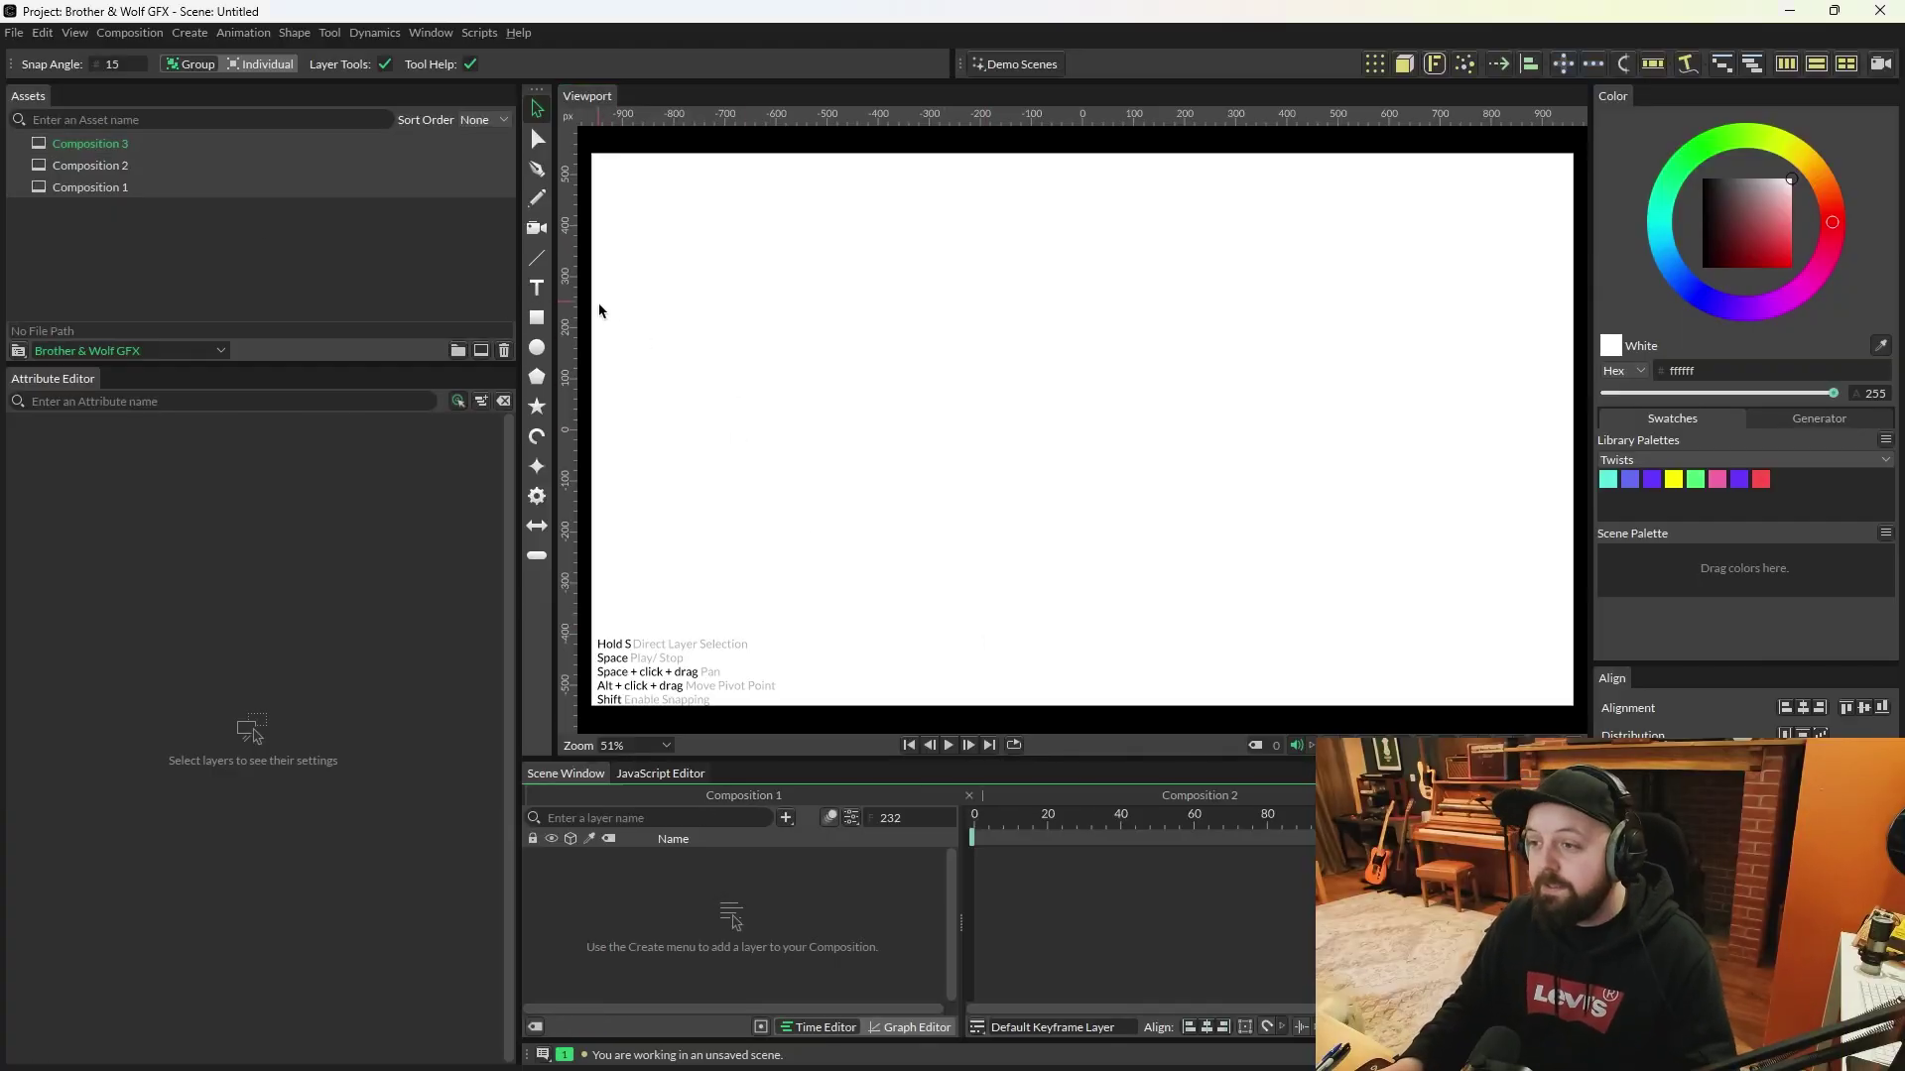
click(540, 289)
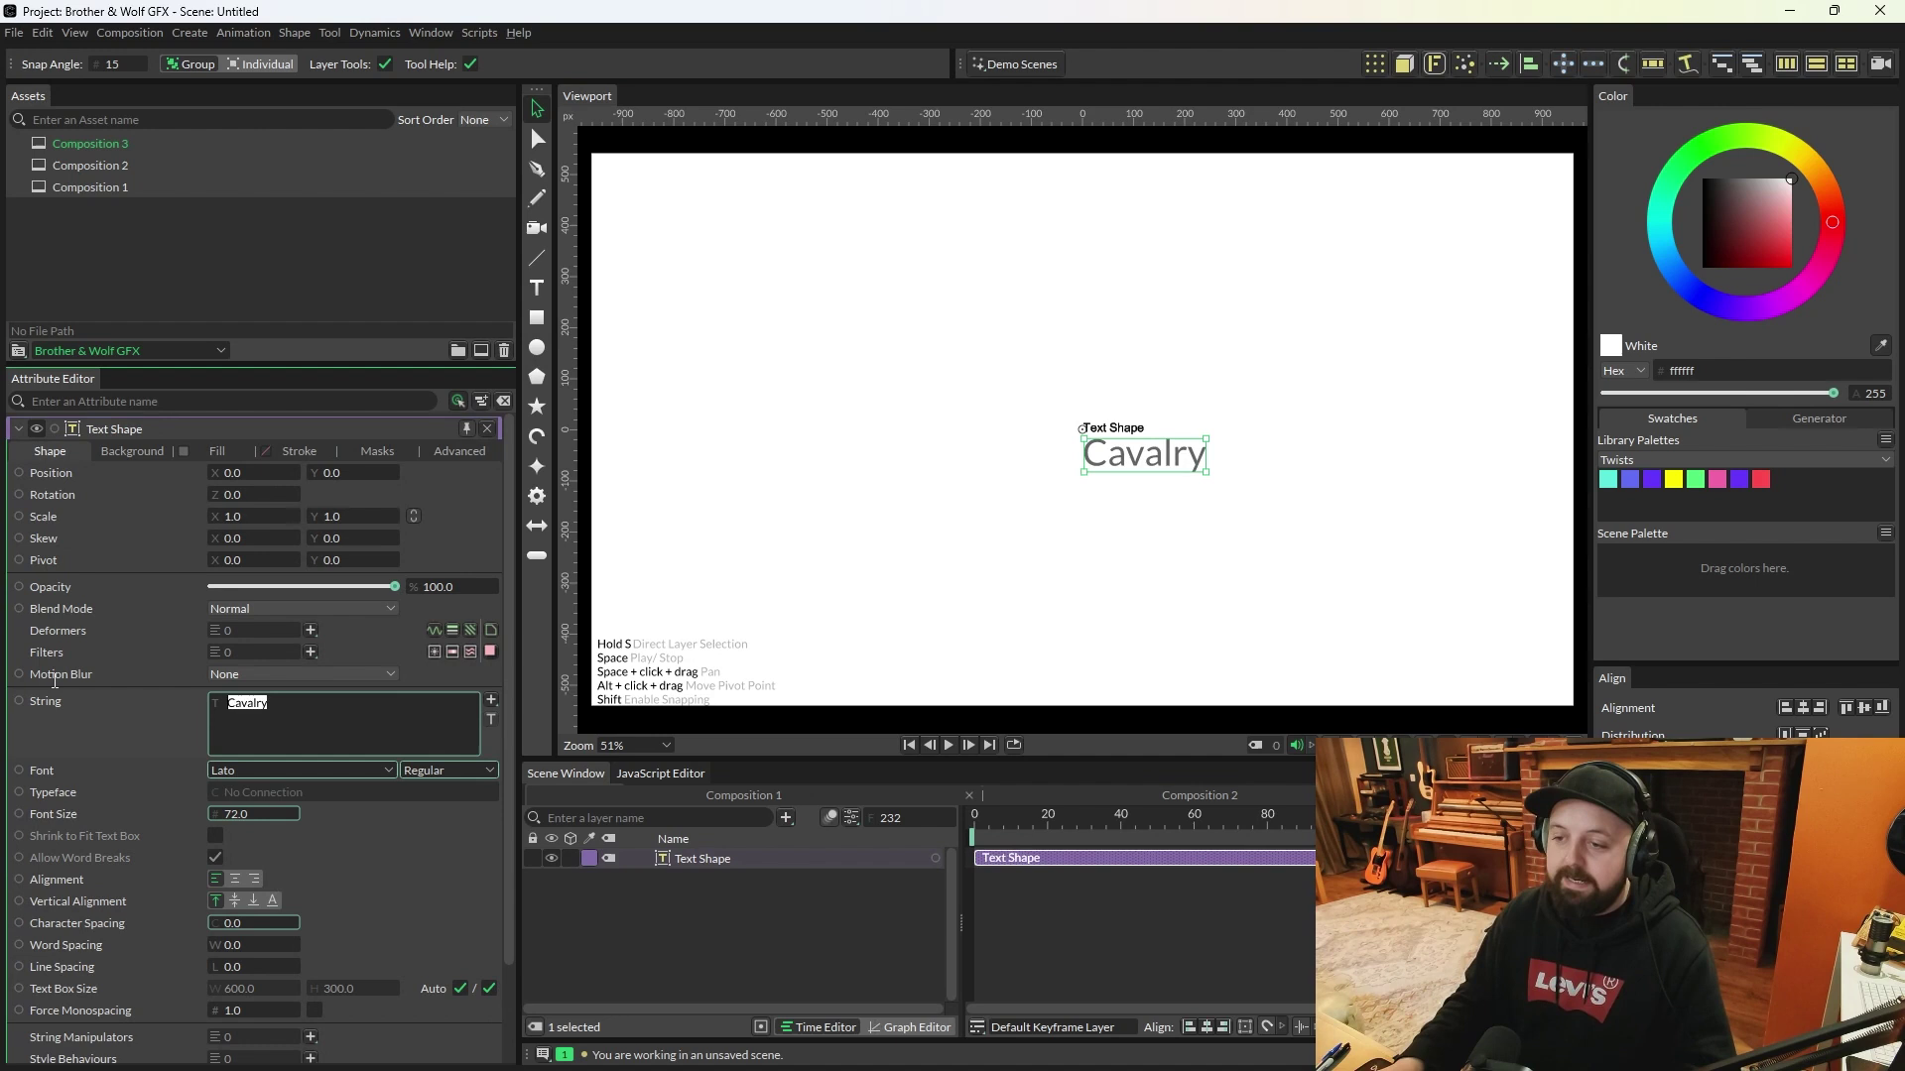
text(TYPE ALONG A PATH!)
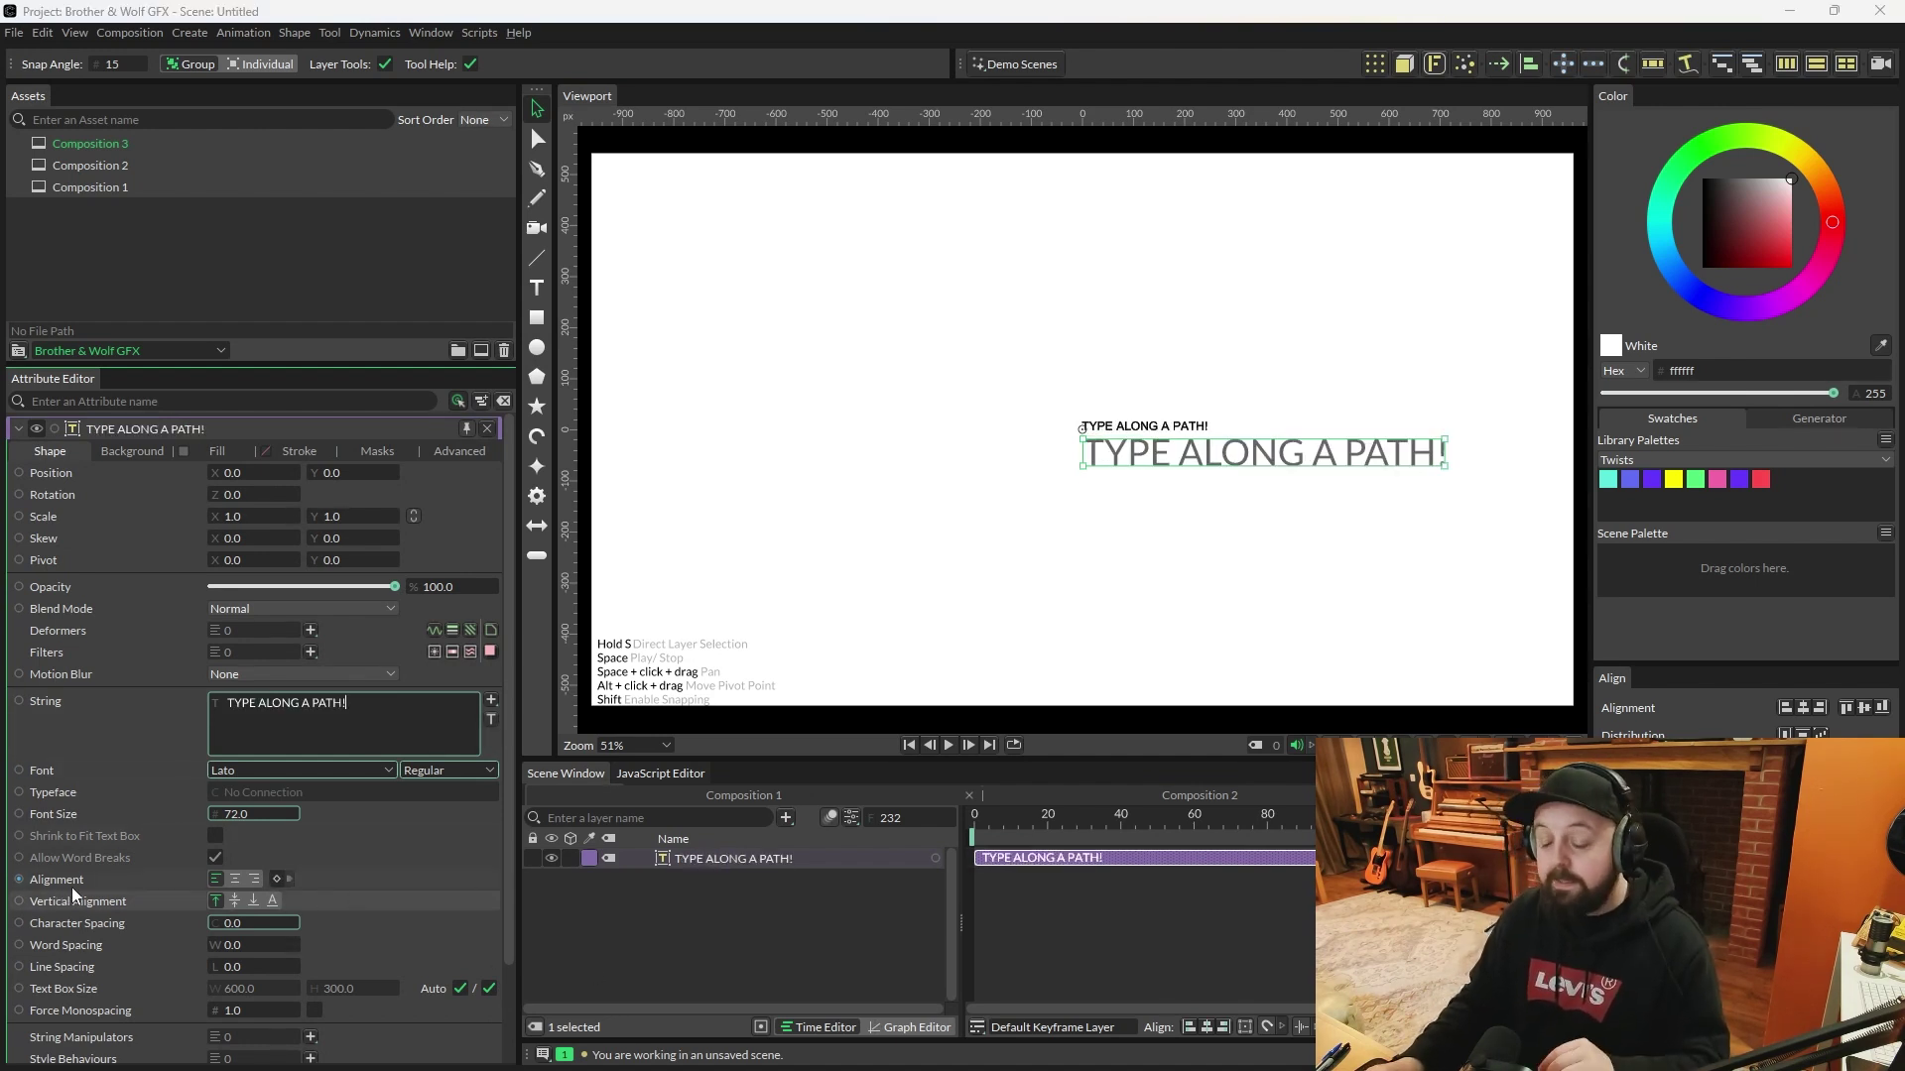
click(235, 879)
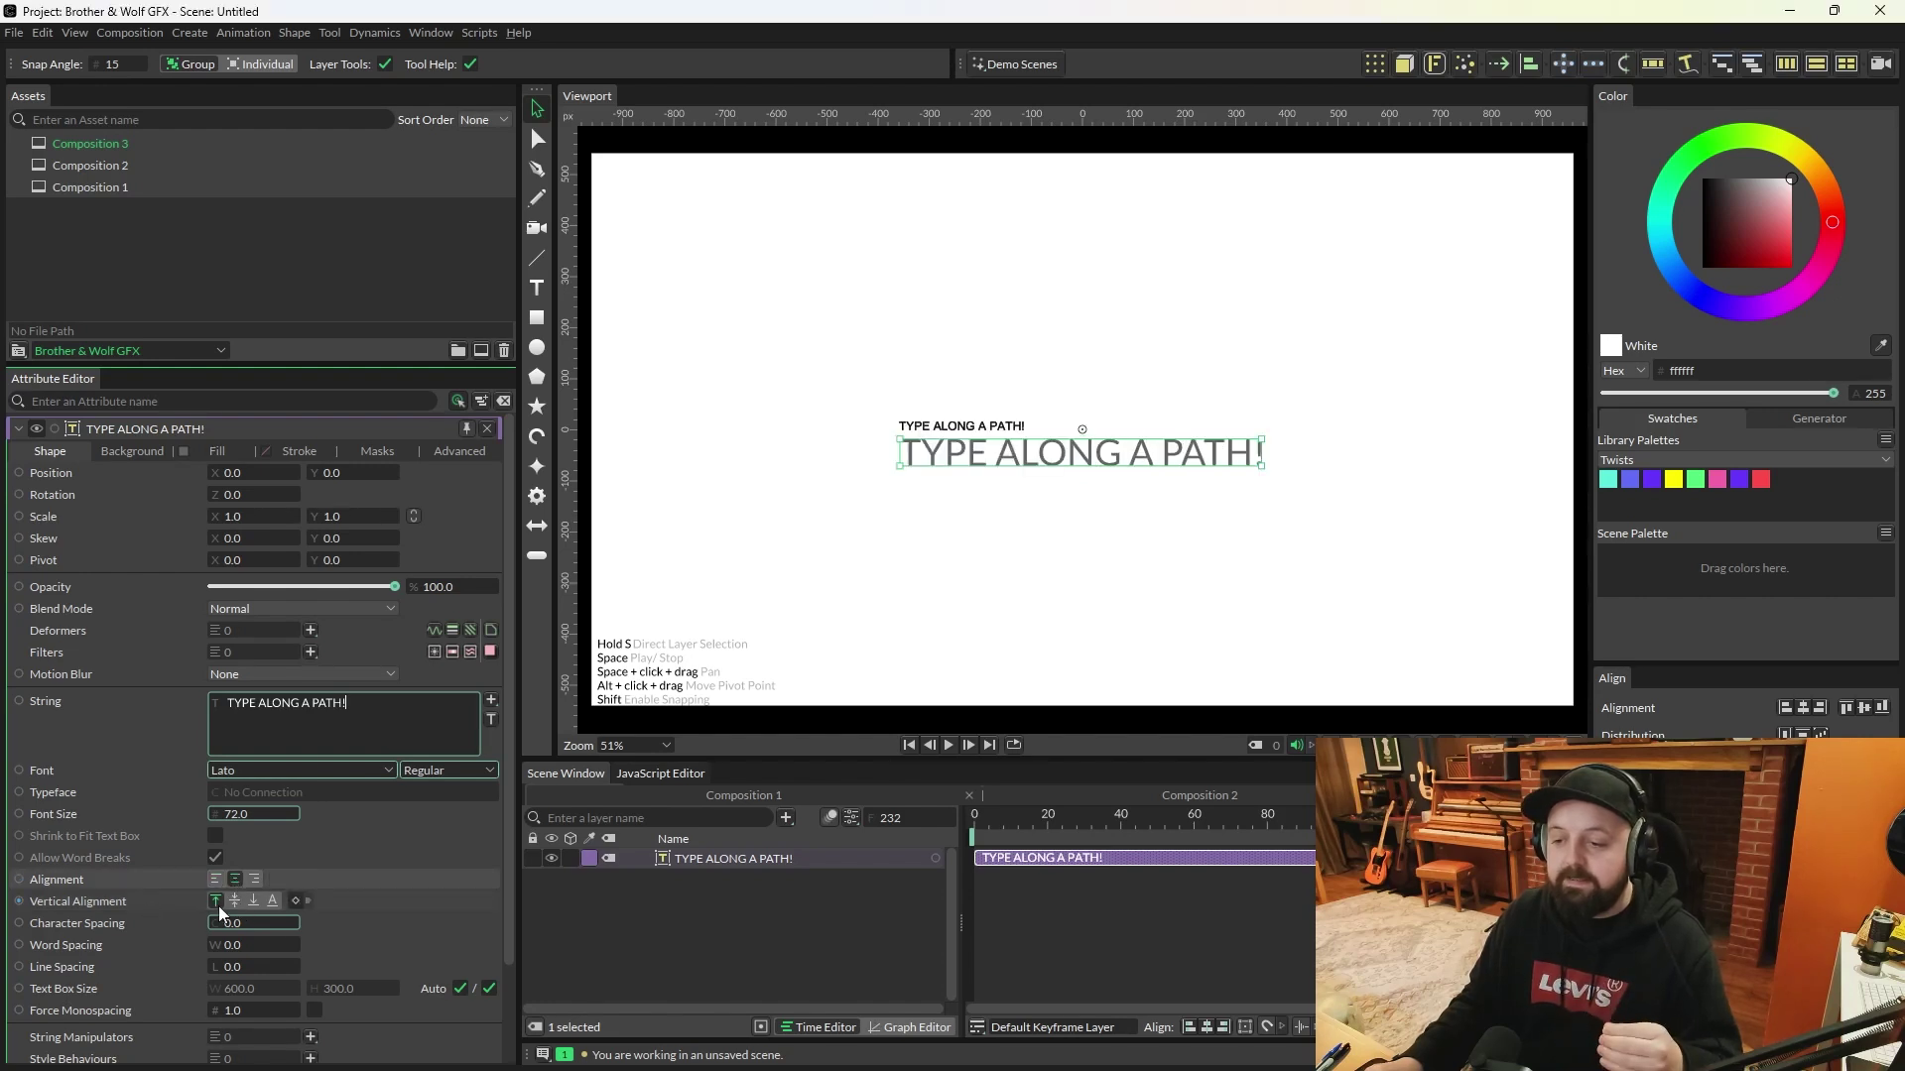
click(235, 901)
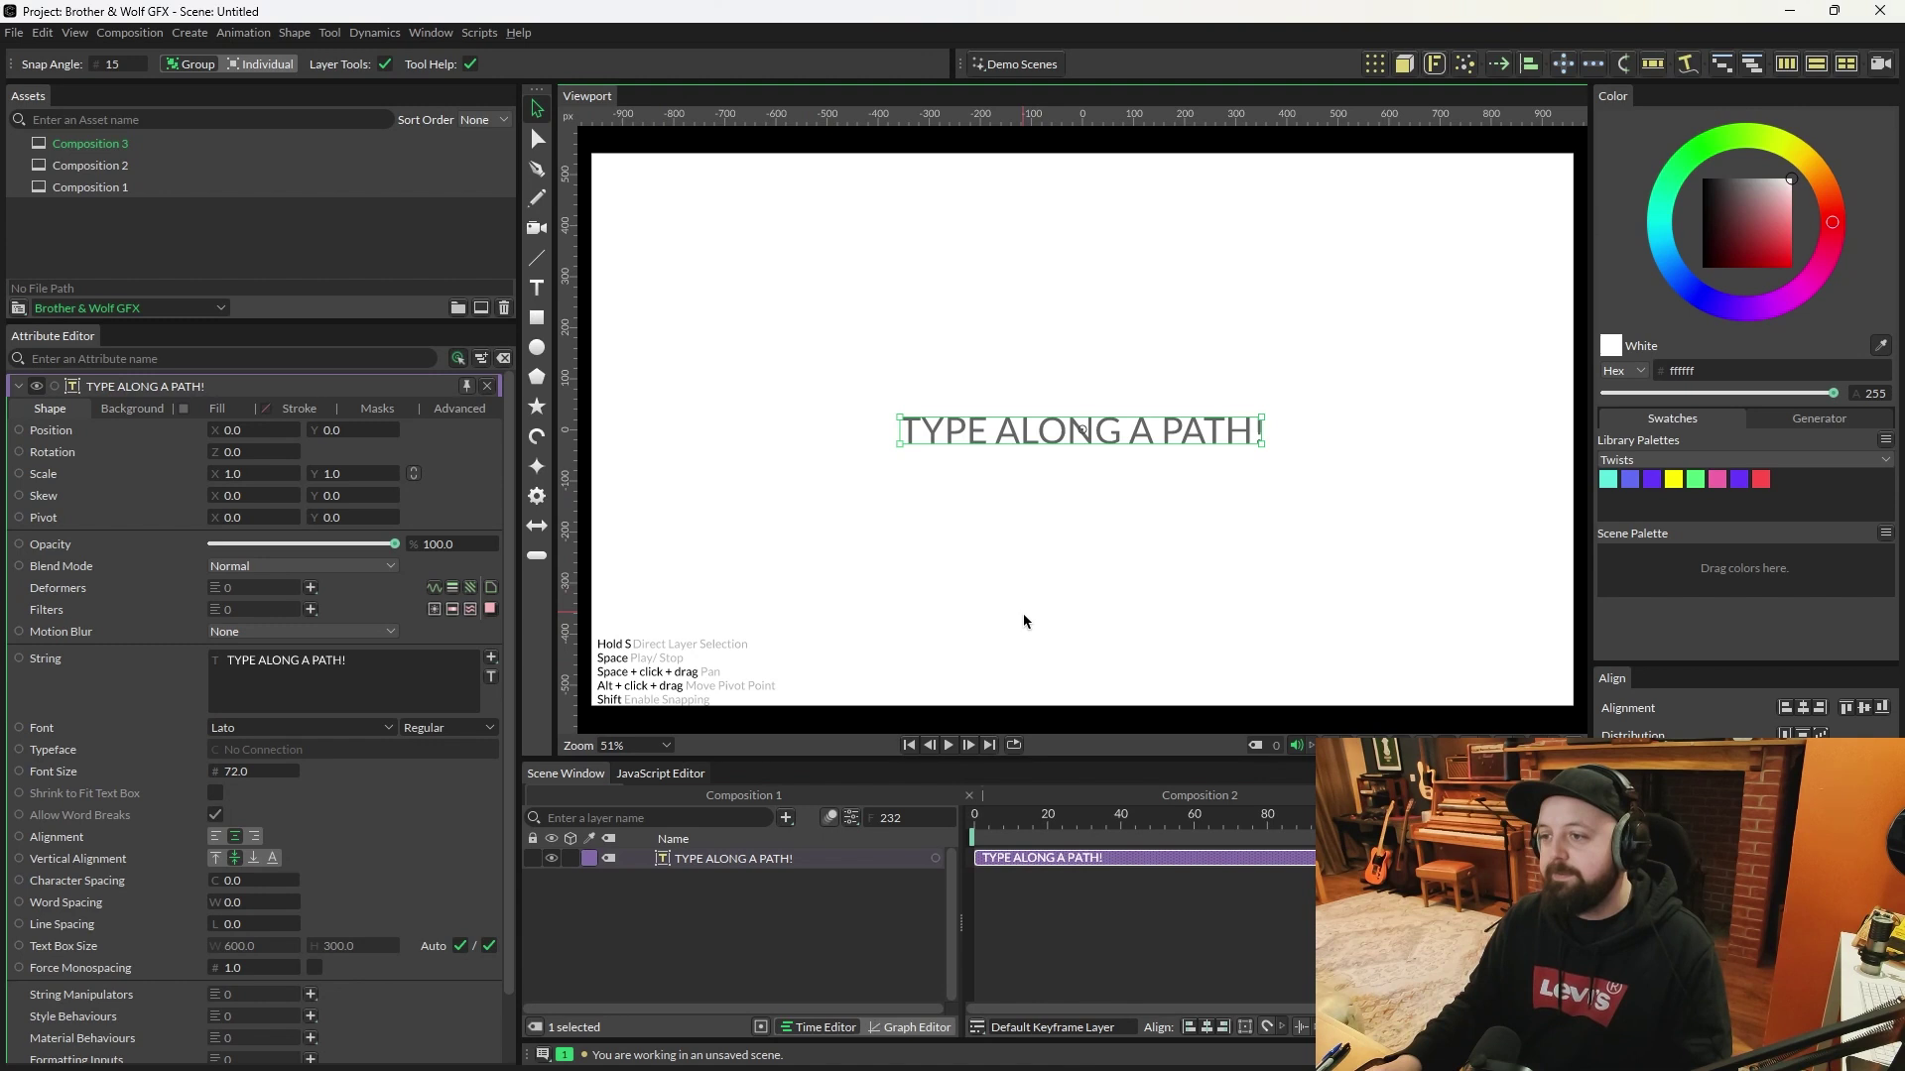
Step: Create a centred rectangle with its fill turned off and its stroke enabled
click(764, 445)
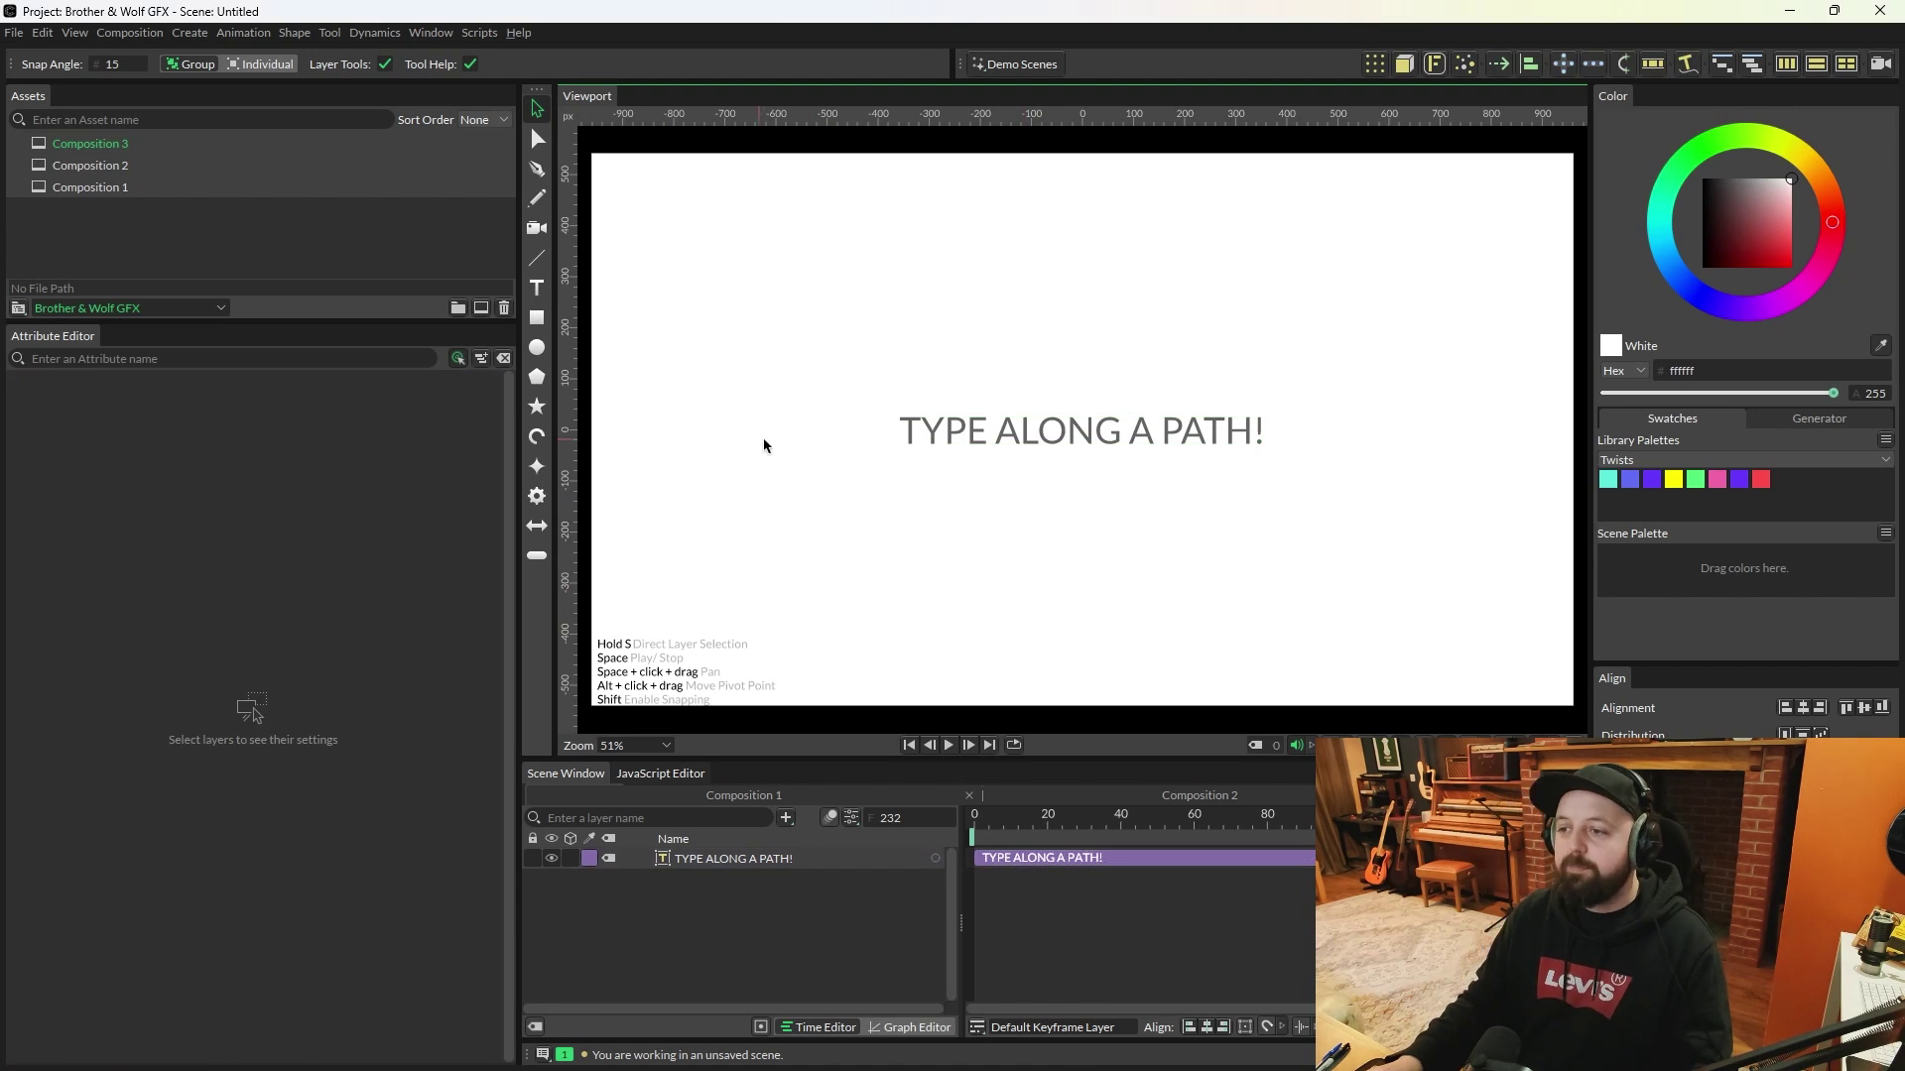
click(538, 321)
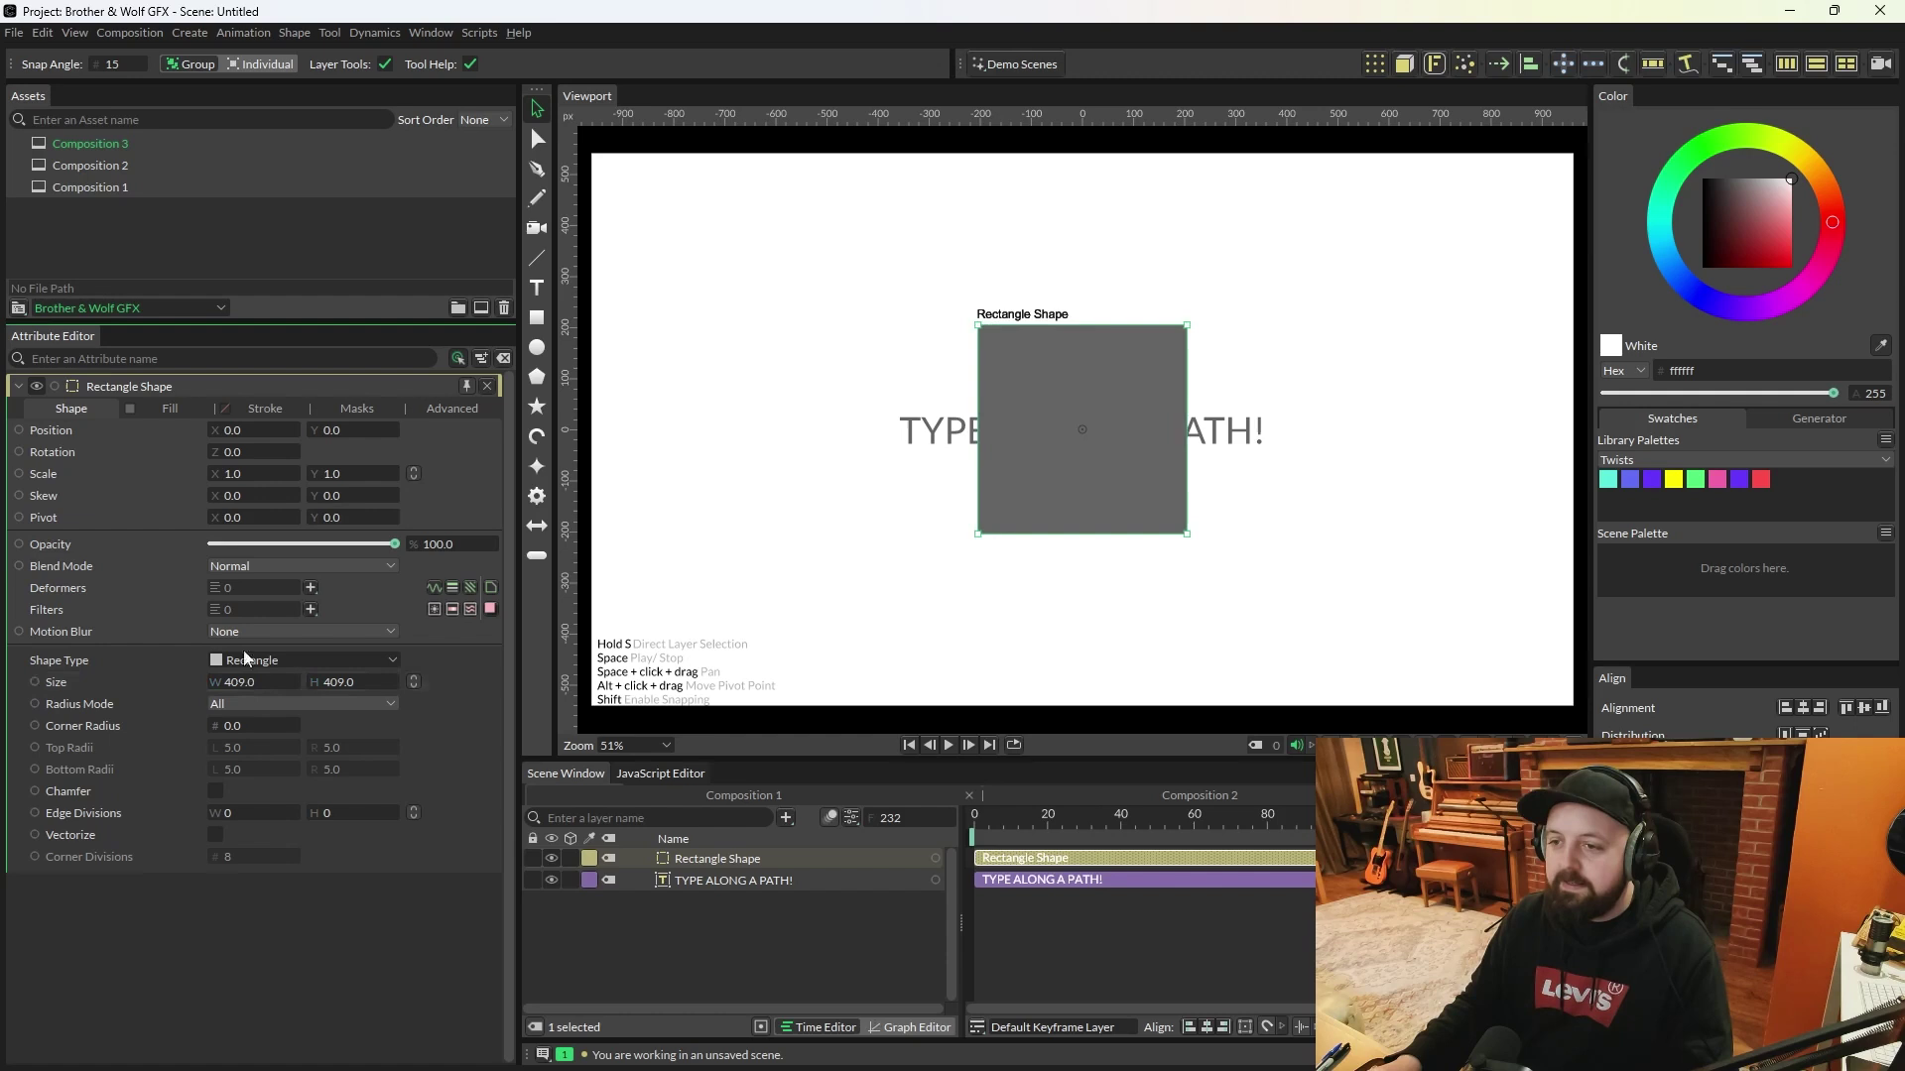
click(169, 409)
click(215, 431)
click(264, 409)
click(215, 431)
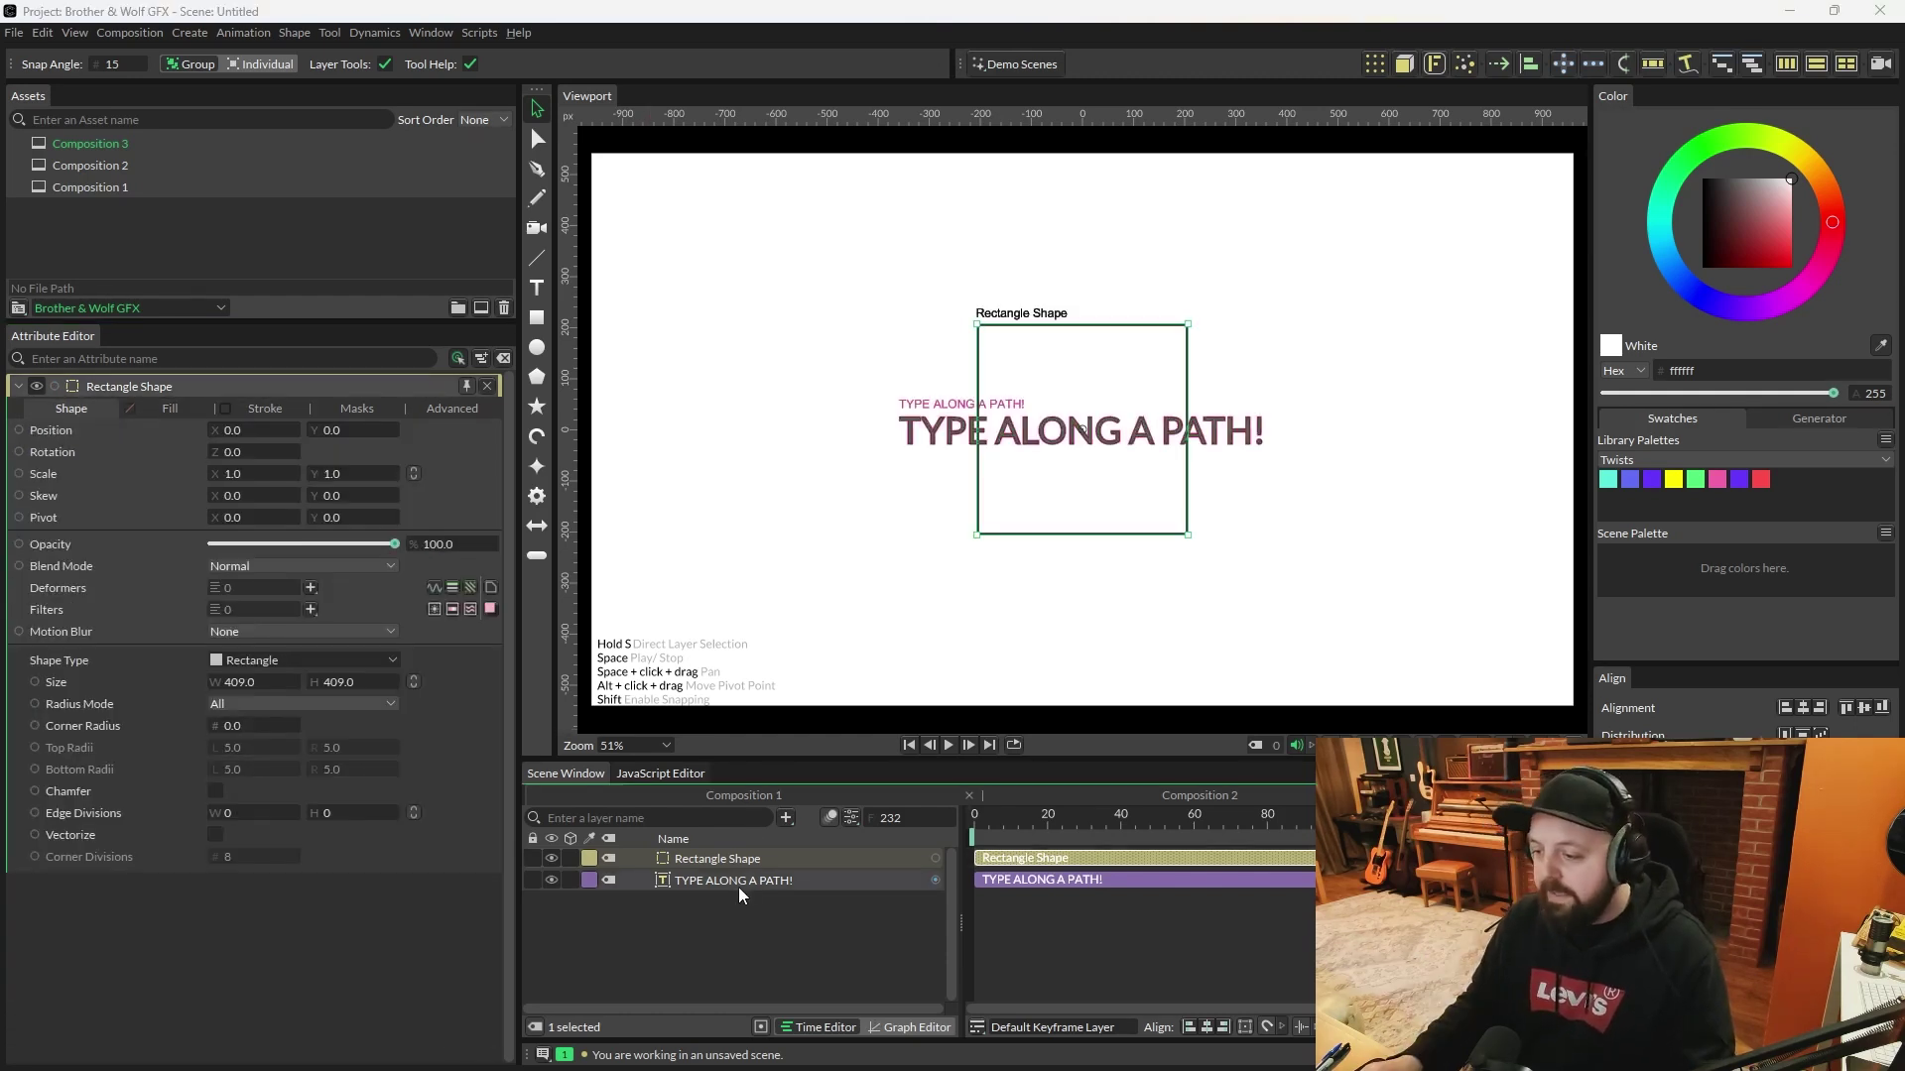
click(702, 883)
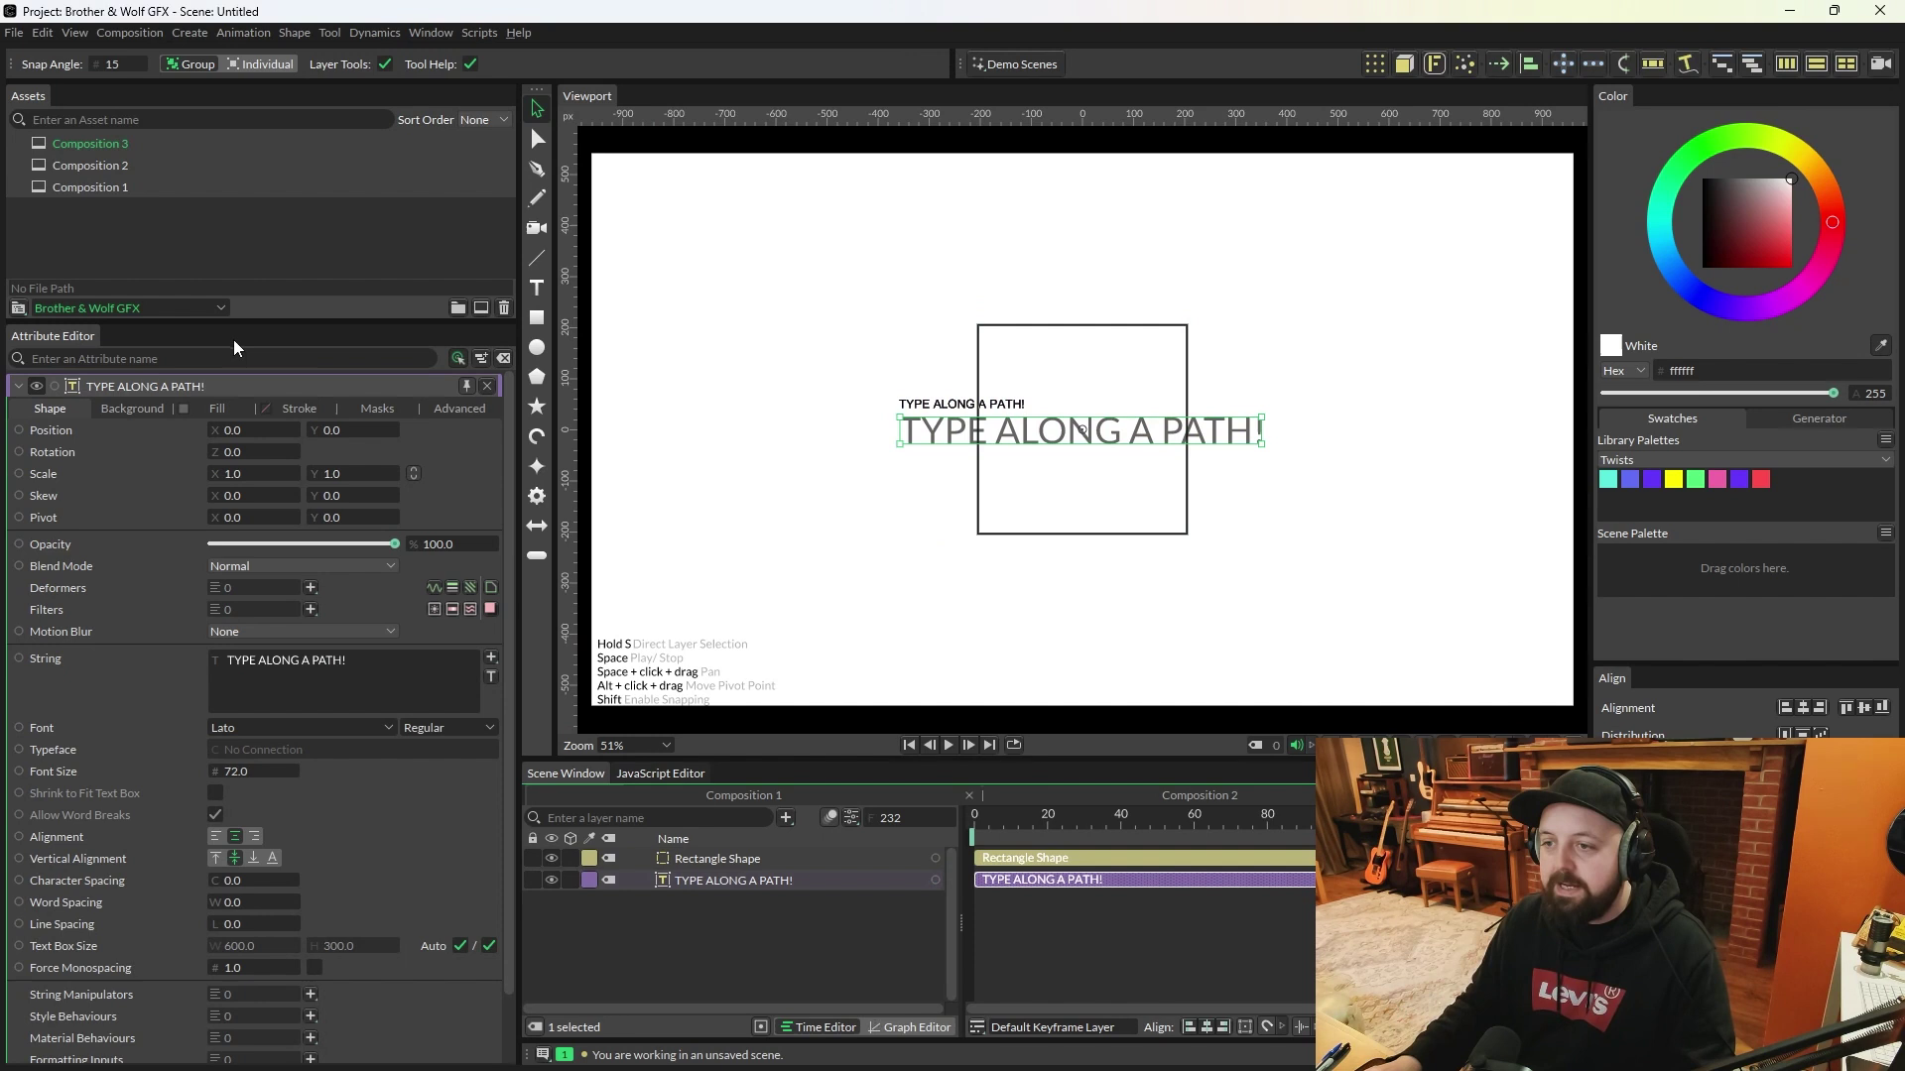
Step: Use the Rectangle Shape as the text's path, with Path Travel -25.2 and Path Push -33
drag(234, 328, 236, 254)
scroll(234, 842, down, 1)
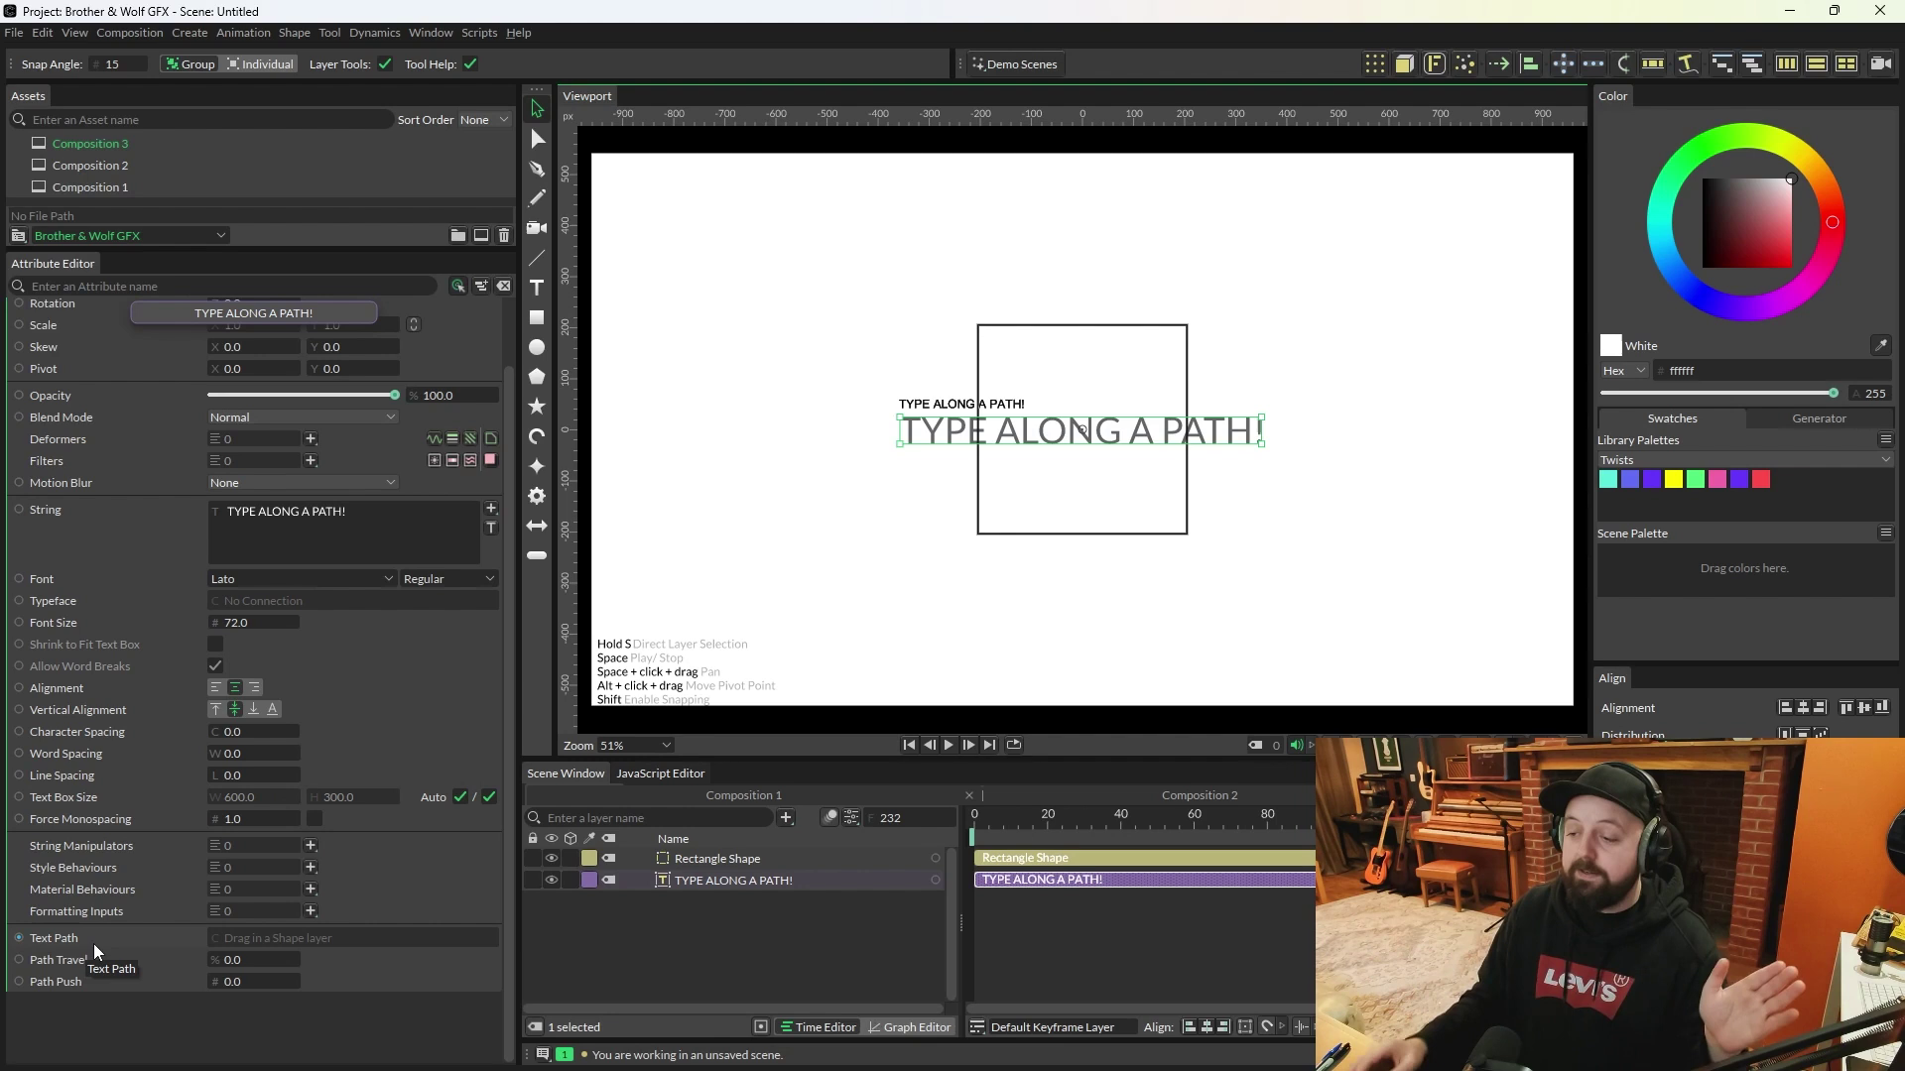
drag(760, 857, 390, 944)
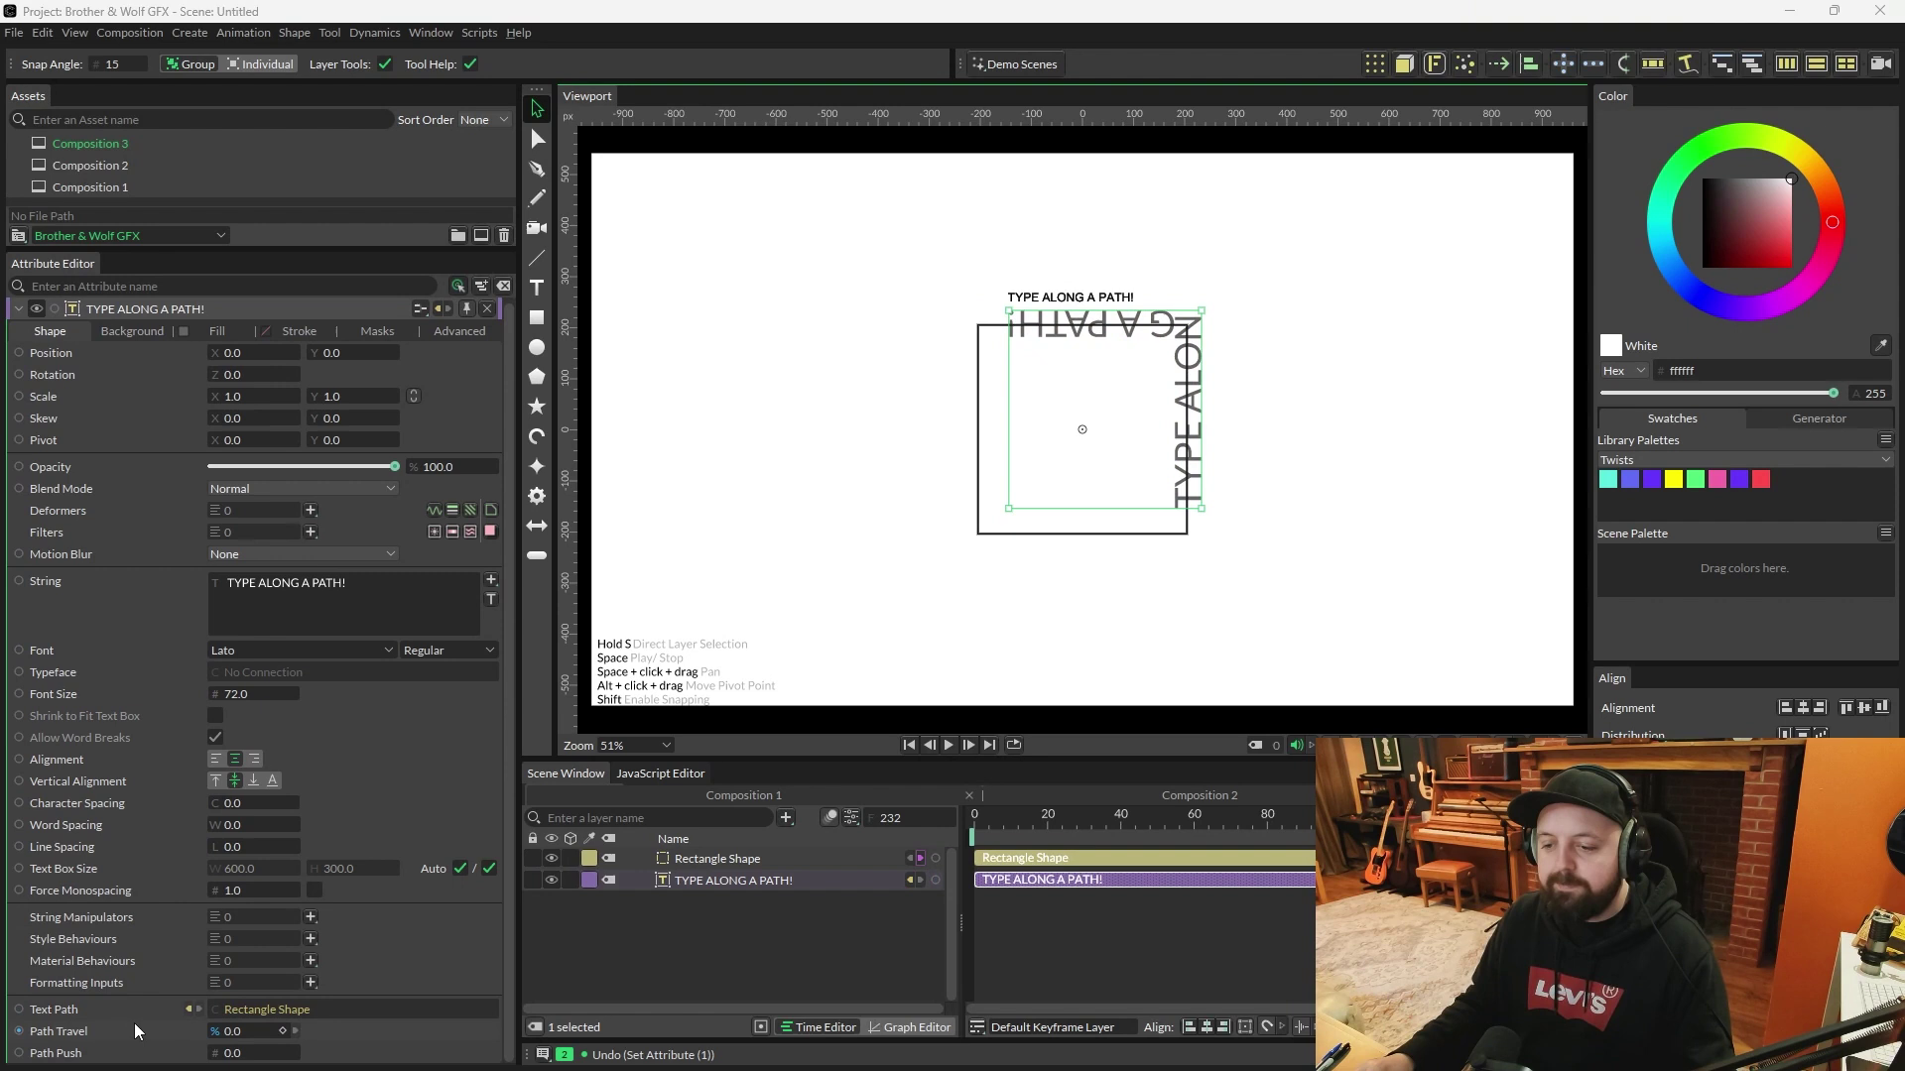
drag(132, 1044, 245, 1062)
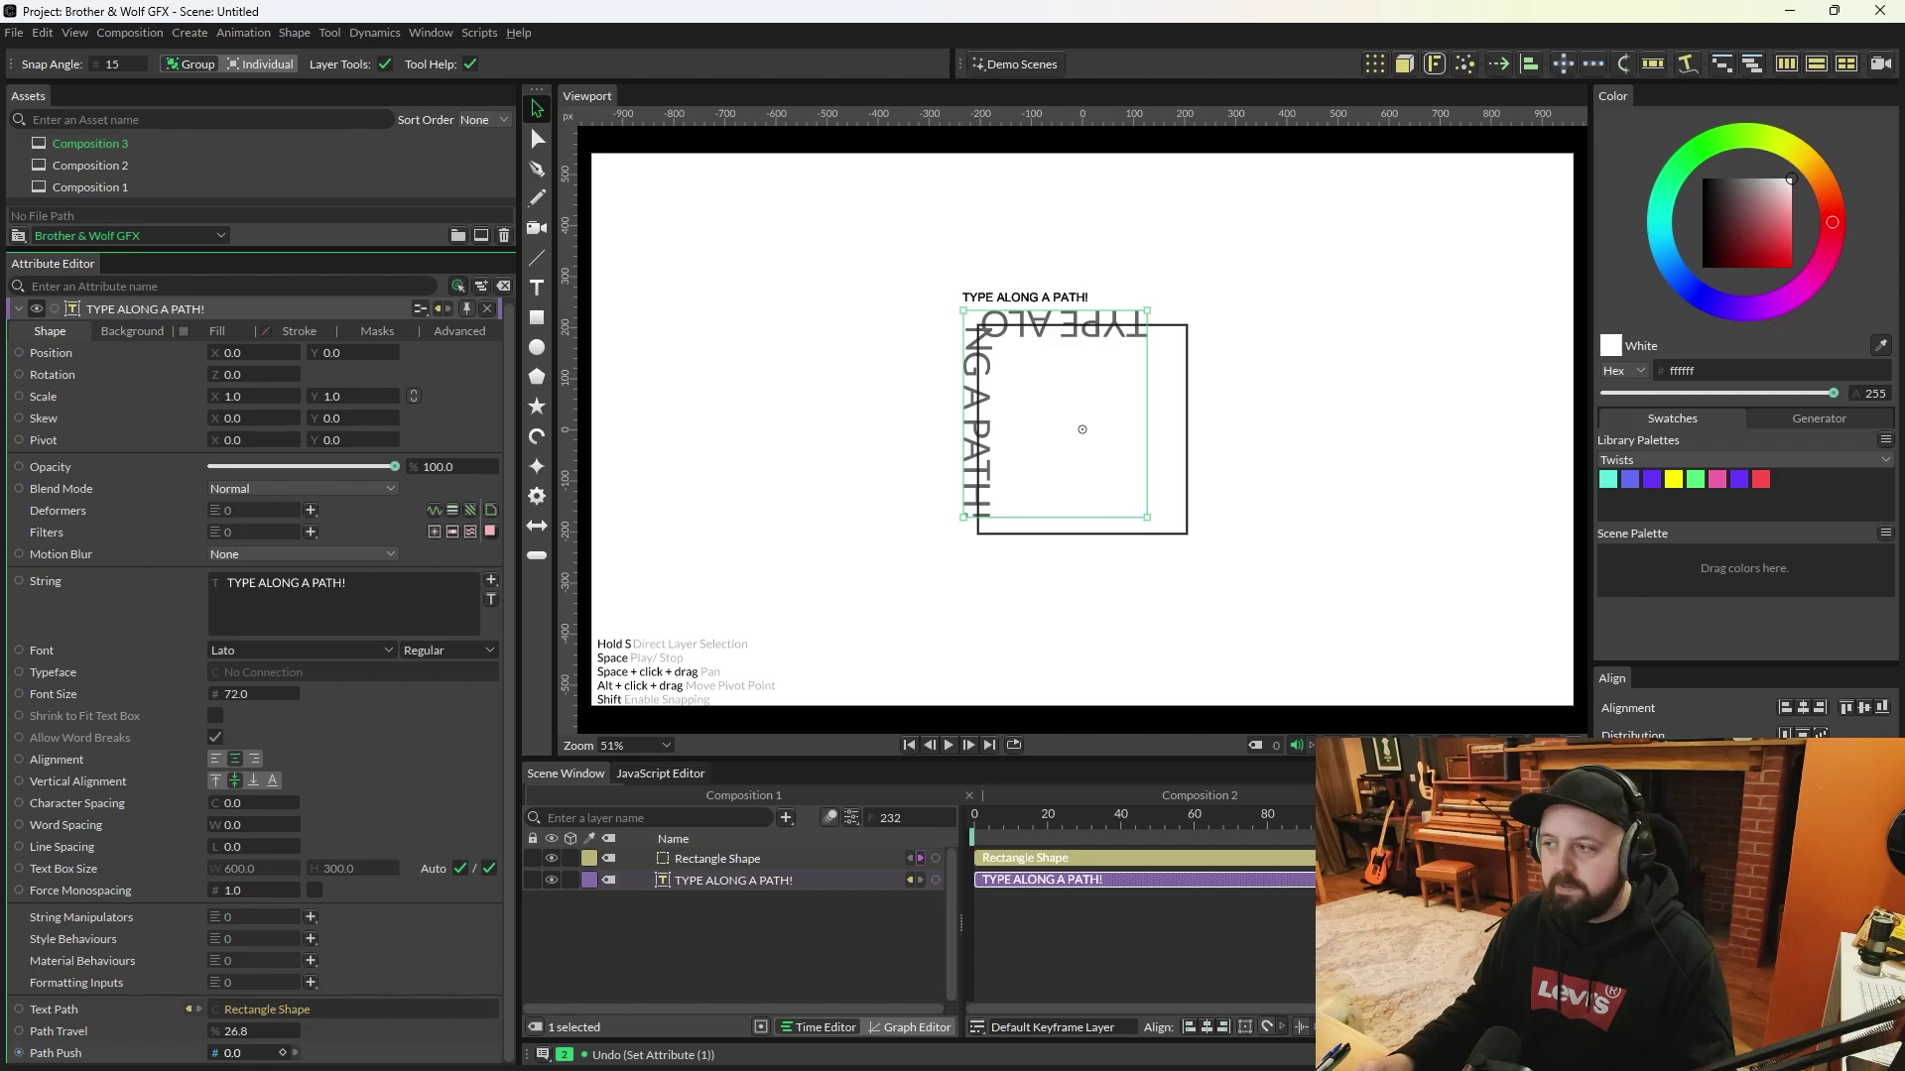
drag(56, 1053, 32, 1053)
drag(245, 1031, 164, 1032)
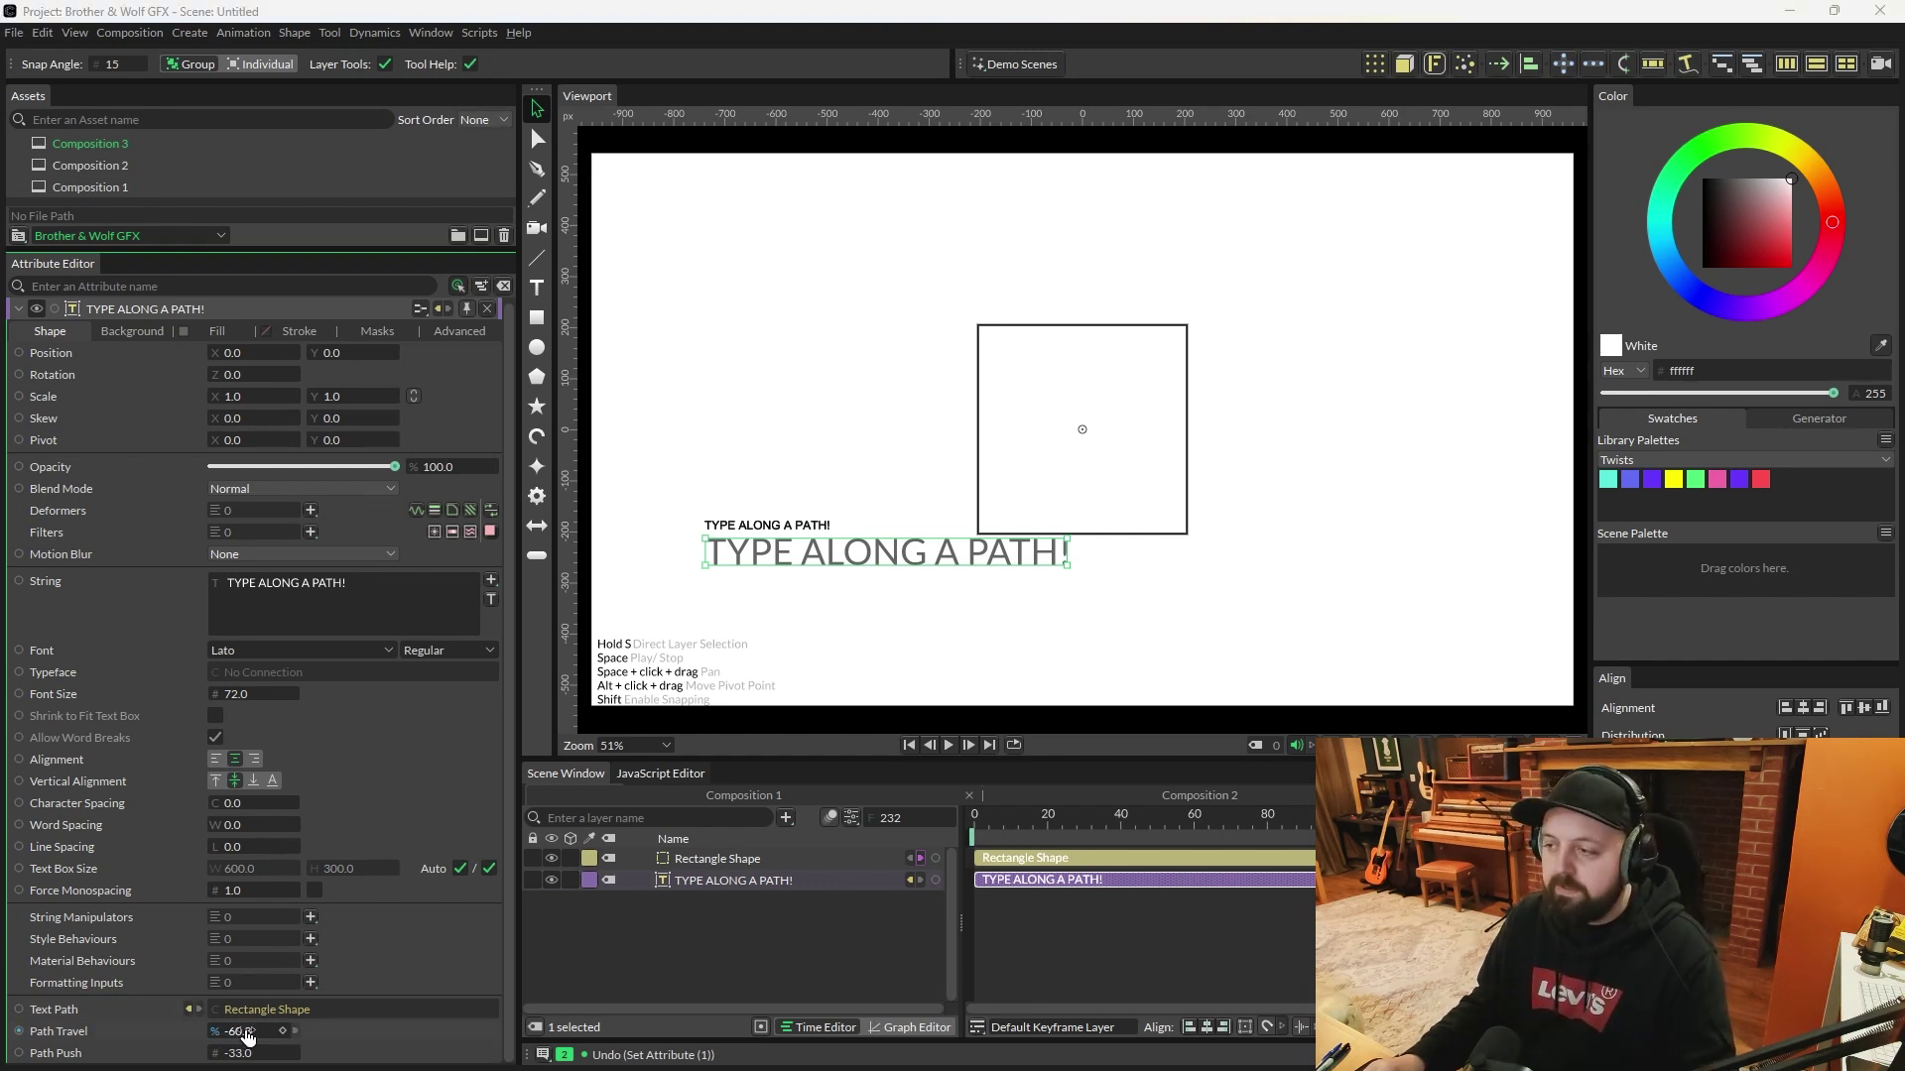
drag(247, 1032, 284, 1031)
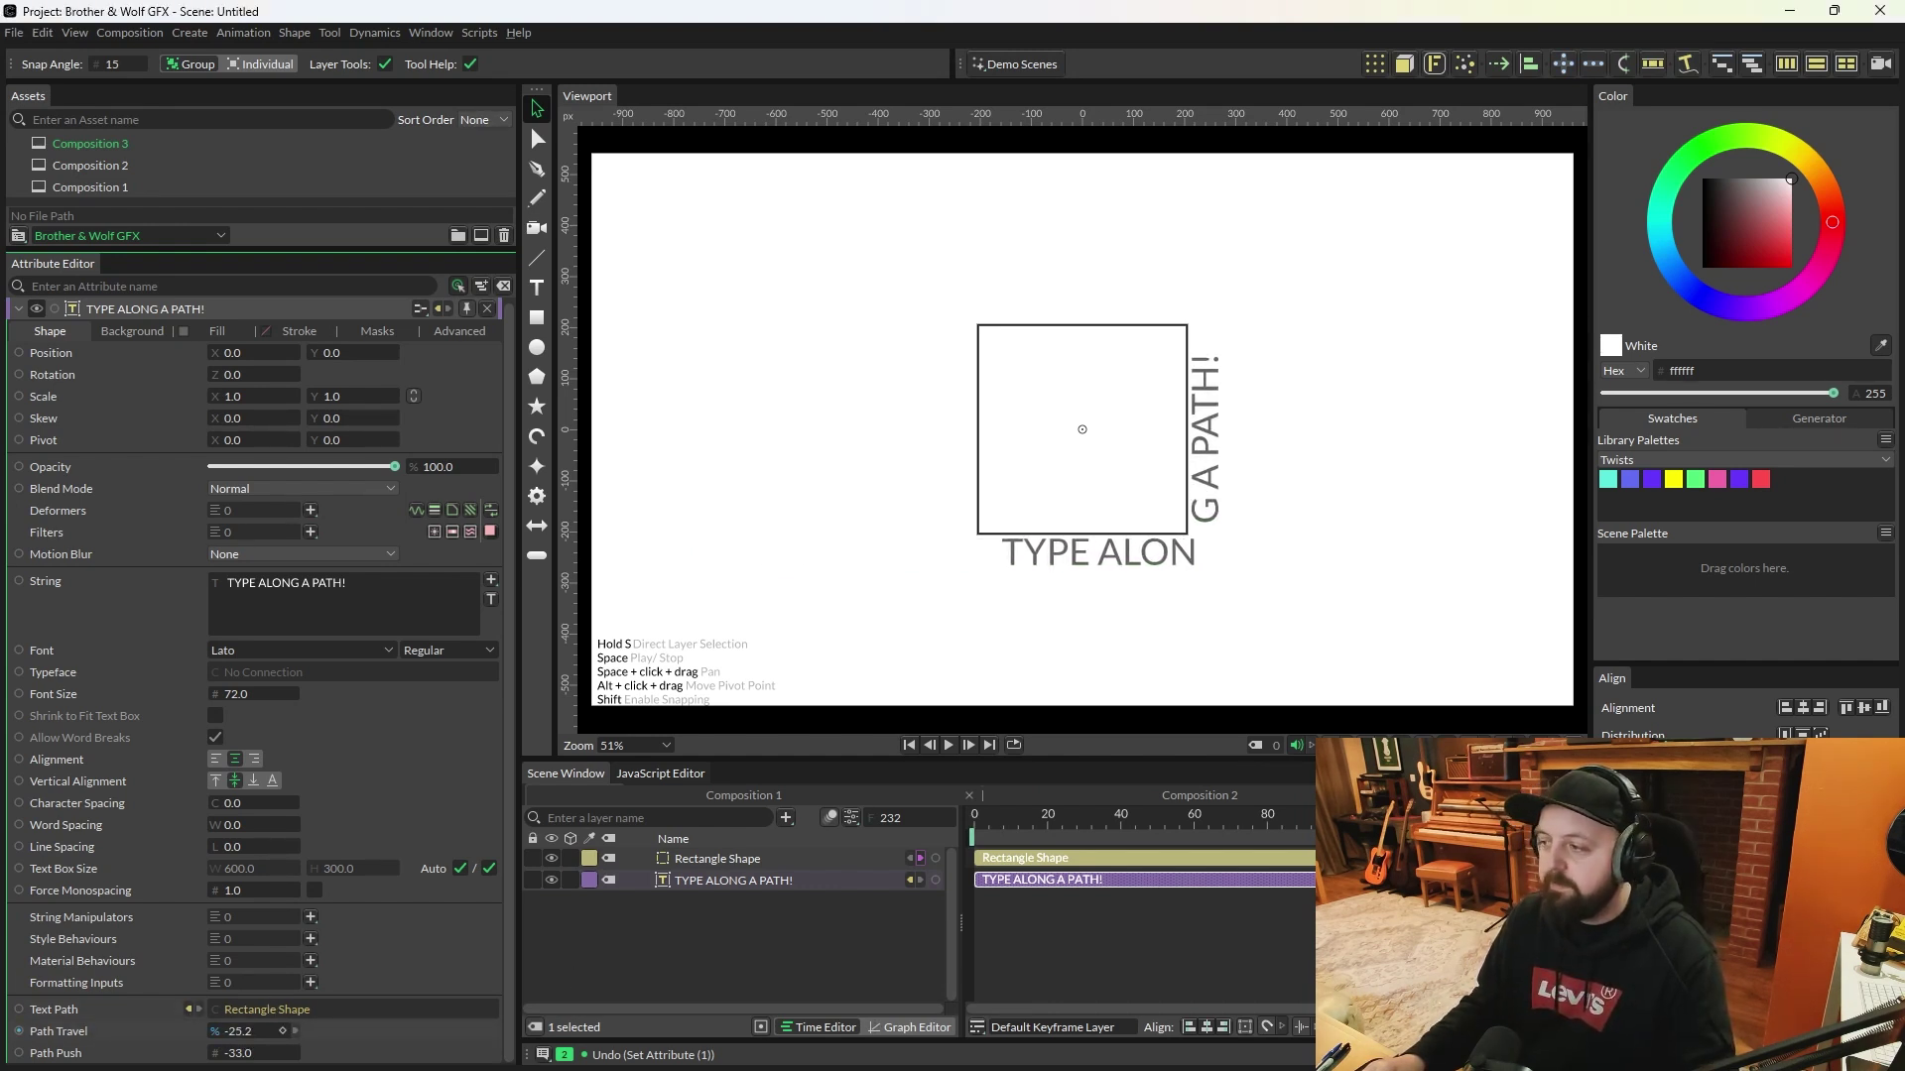
Step: Give the Rectangle Shape a Travel deformer set to 139
click(718, 859)
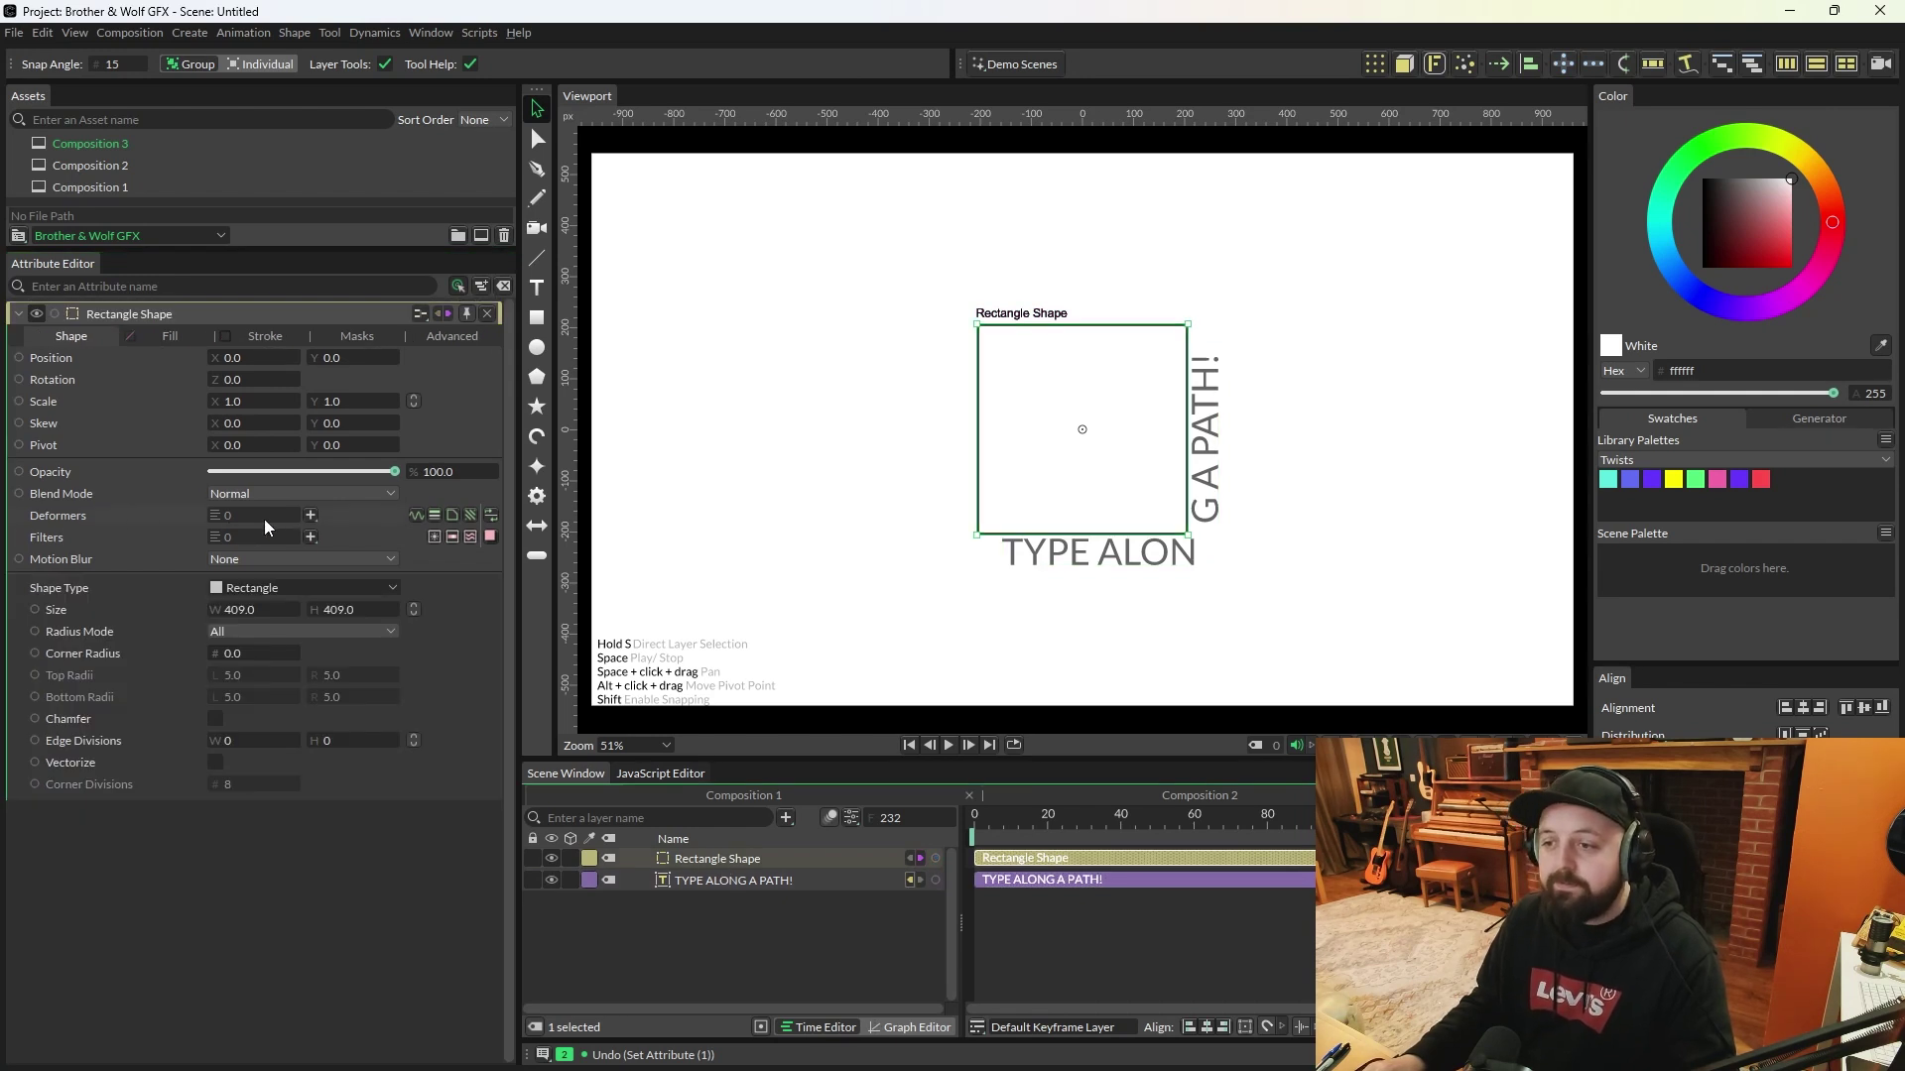
click(311, 515)
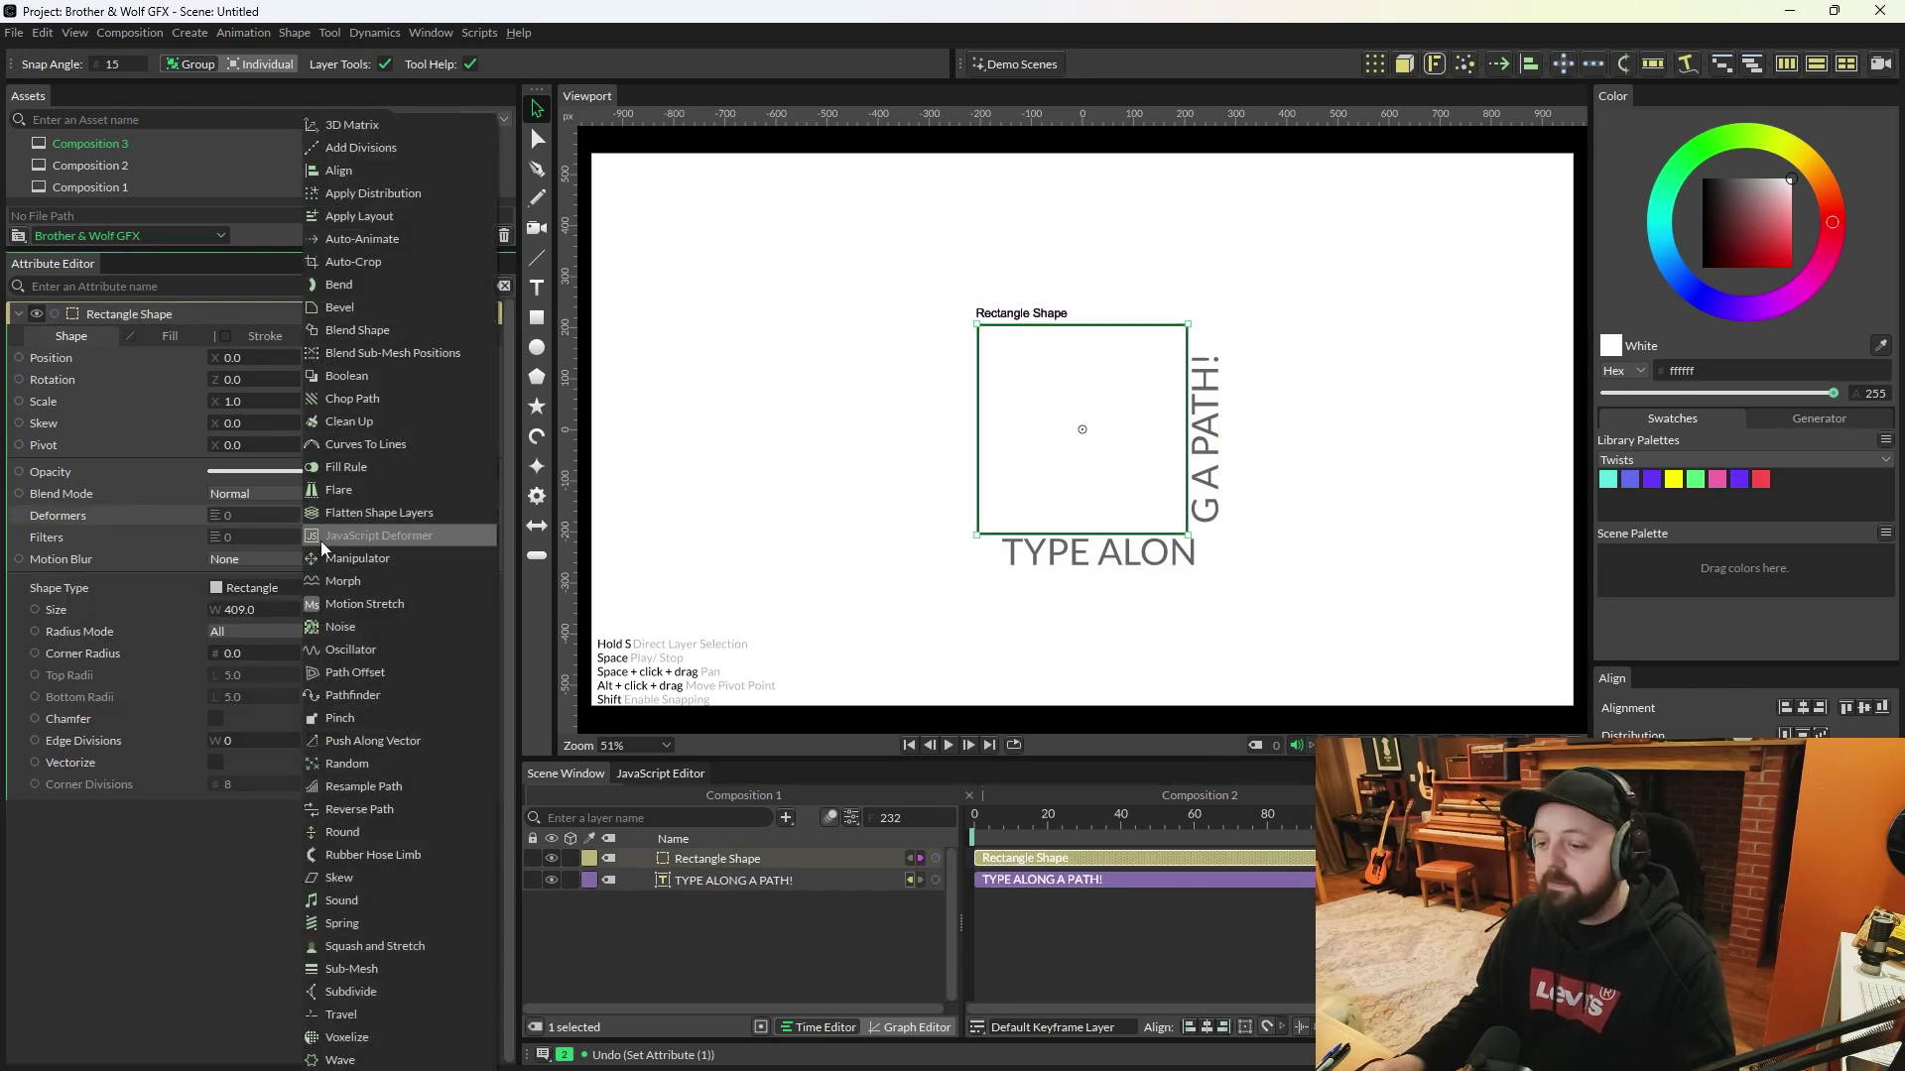
click(357, 1019)
click(737, 861)
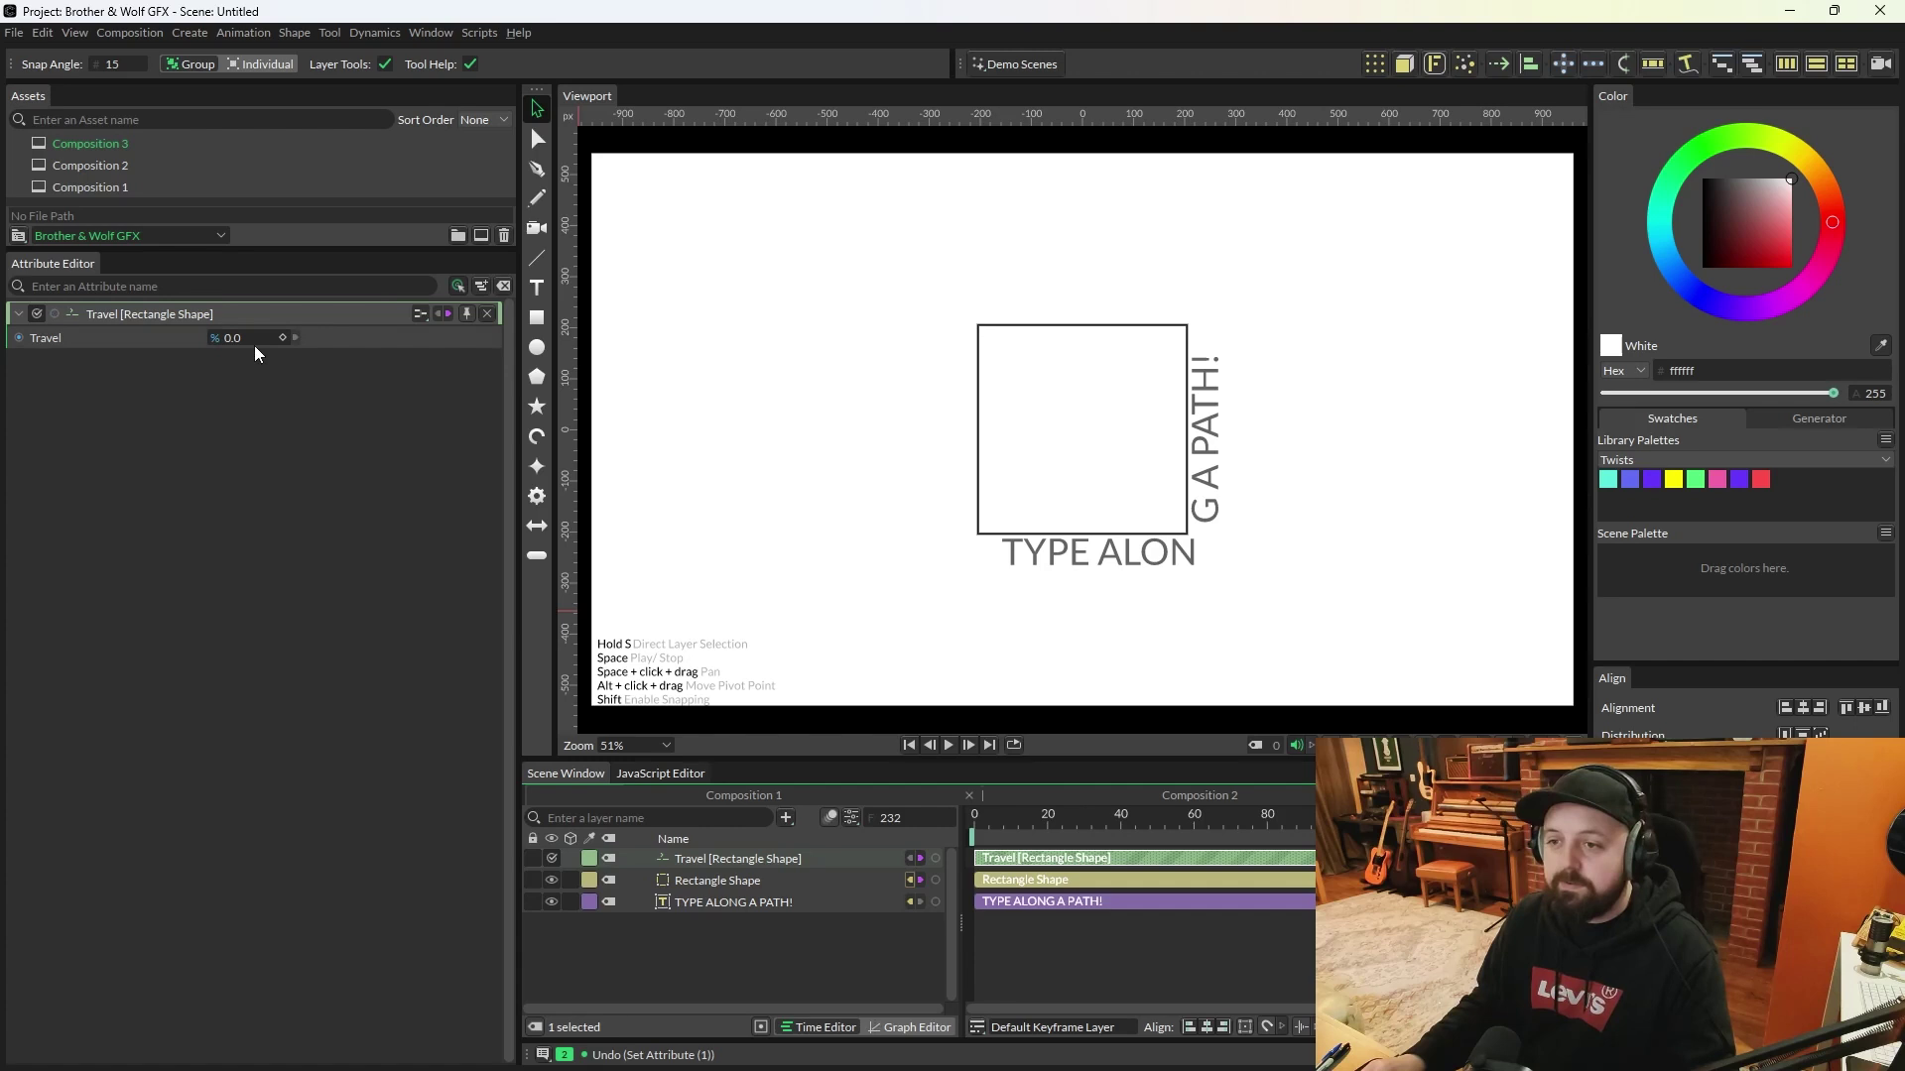
drag(243, 339, 533, 338)
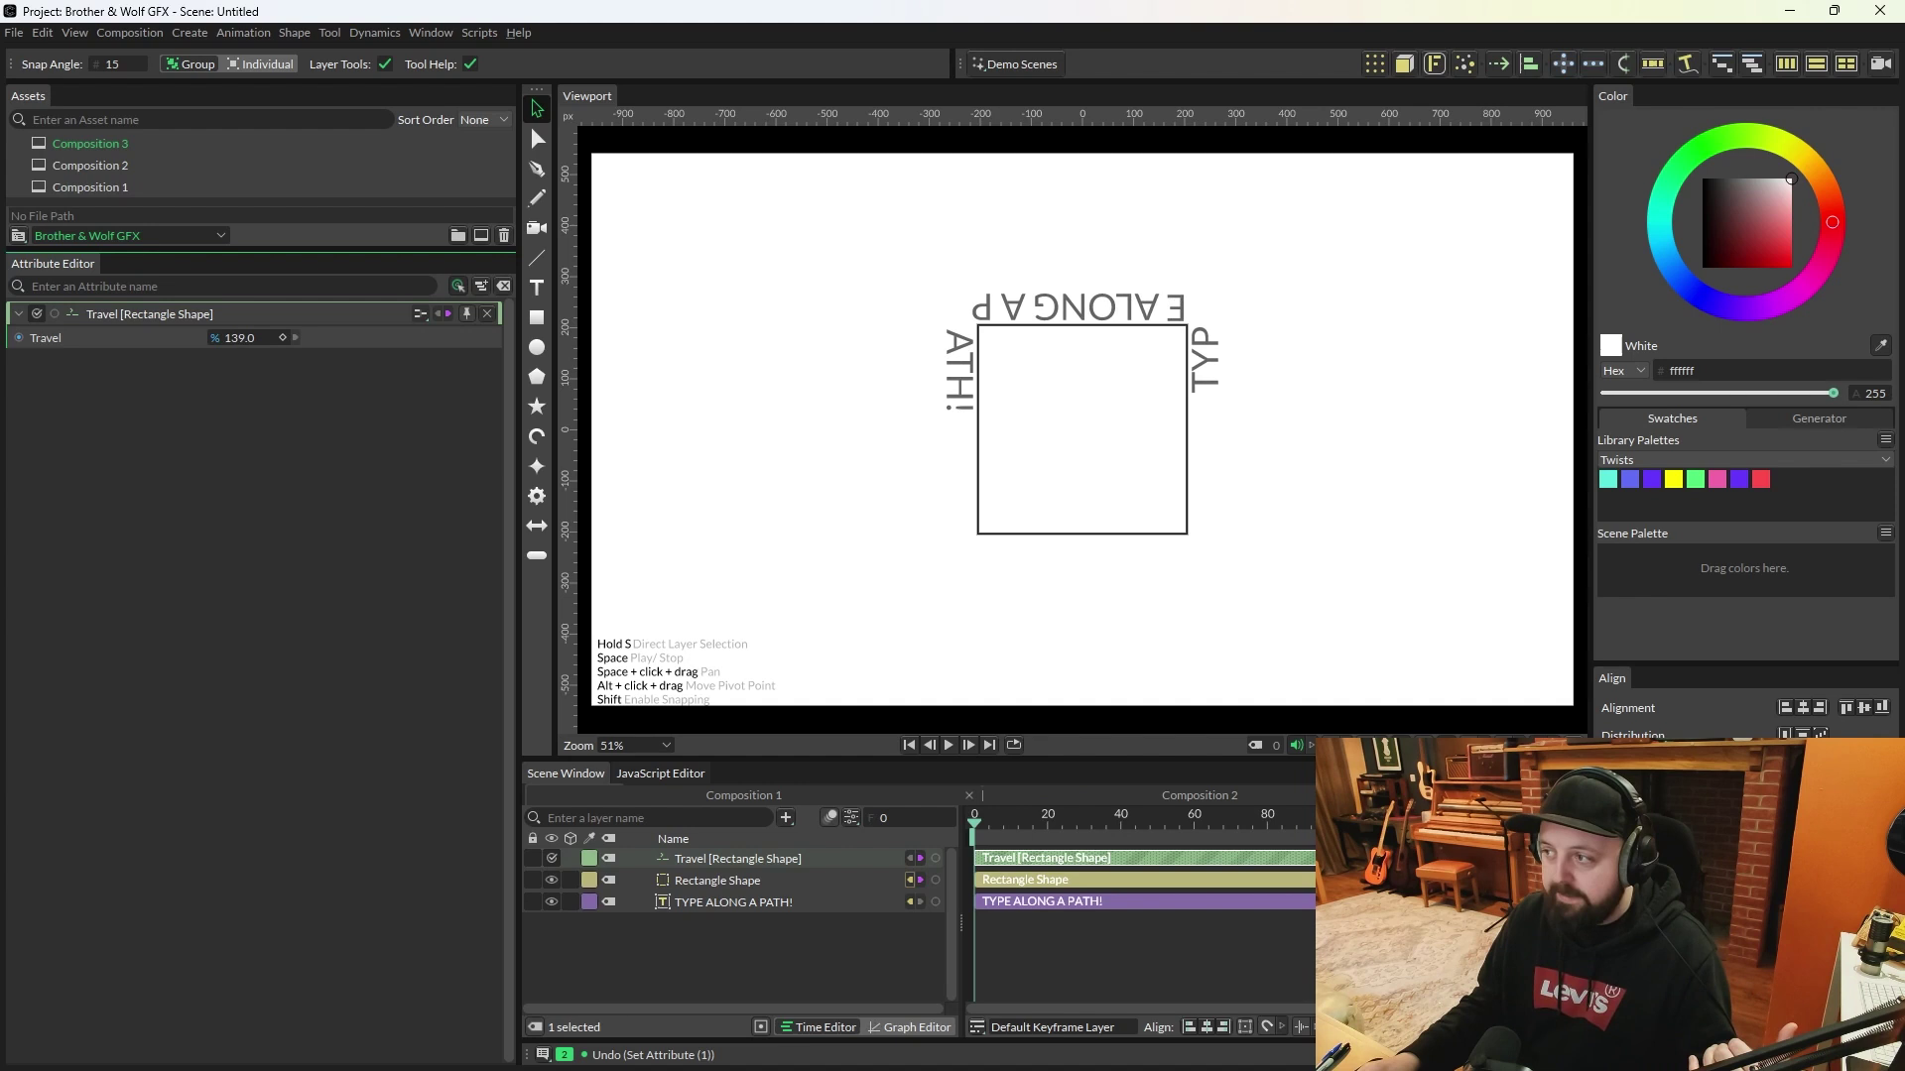
Step: Raise the Rectangle Shape's Corner Radius from 0 to 262, turning it into a circle
drag(238, 339, 229, 338)
scroll(937, 343, up, 6)
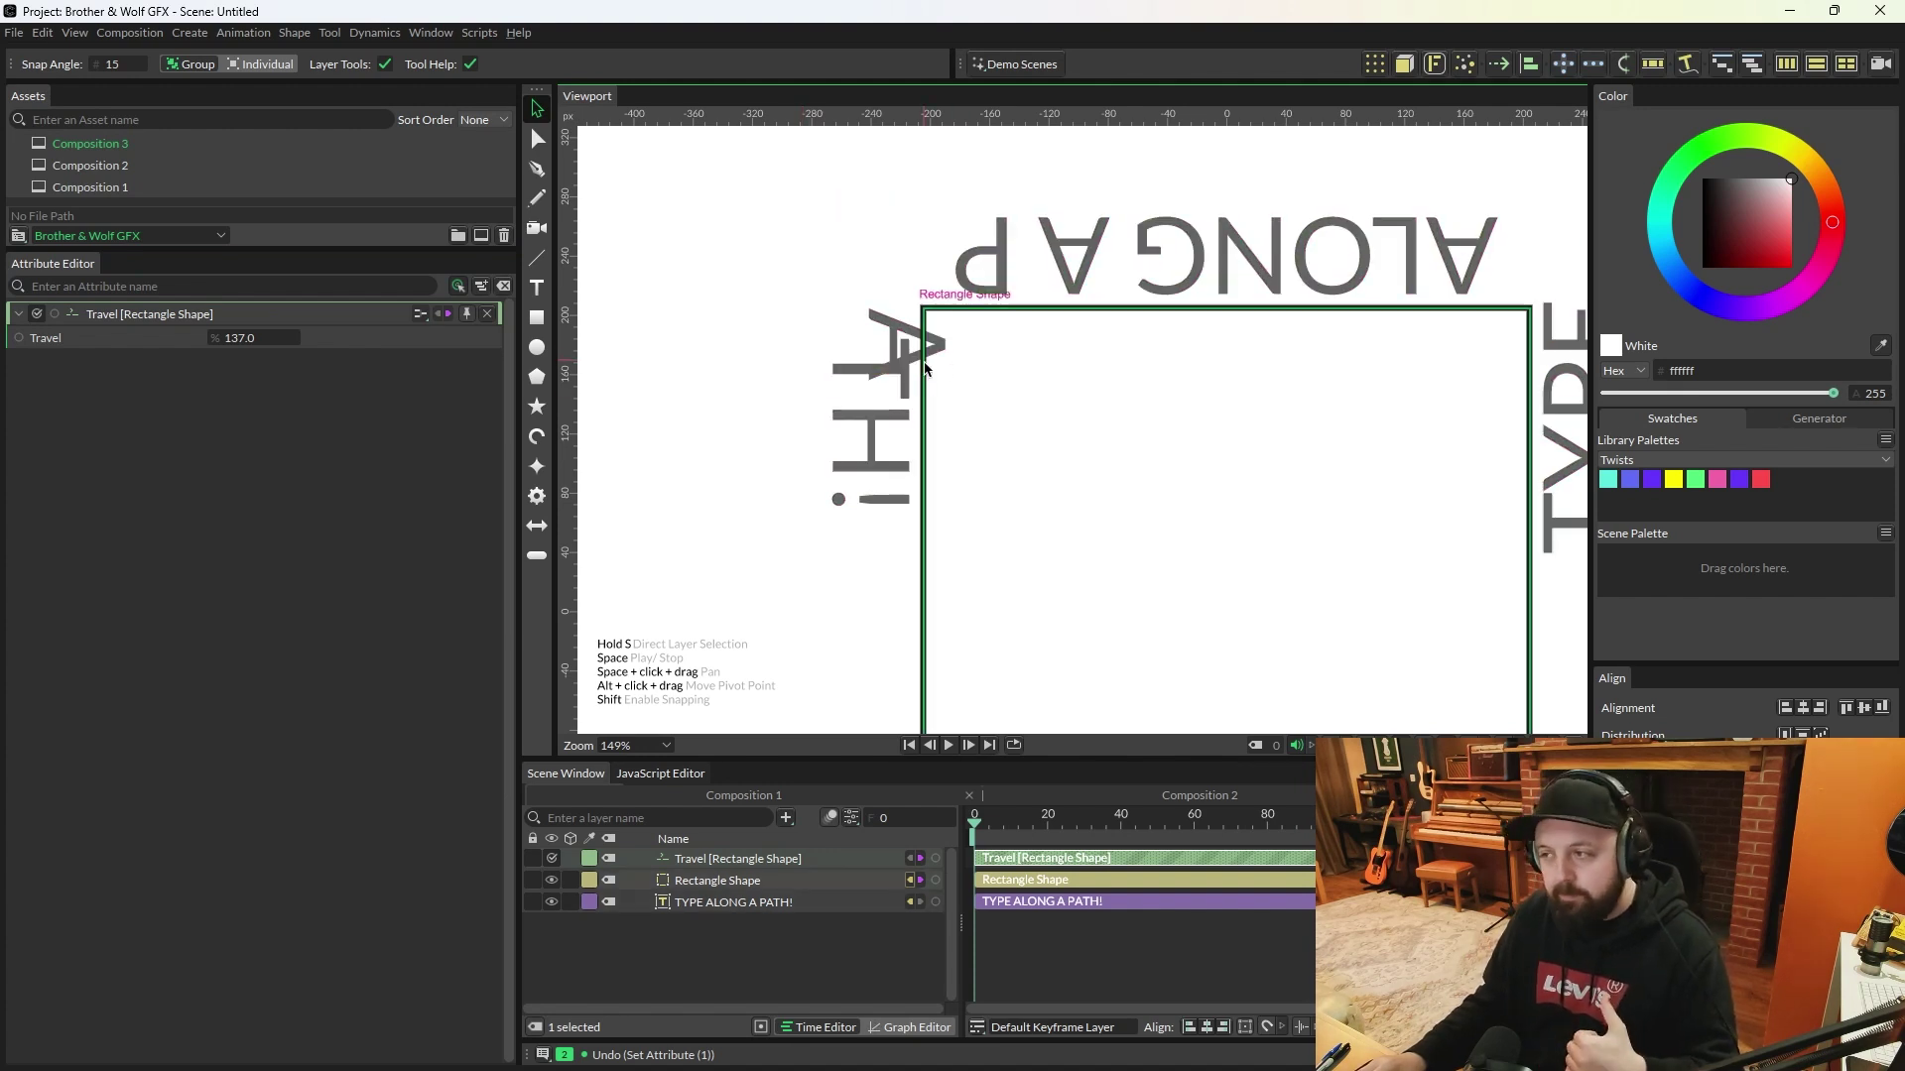
scroll(821, 478, up, 1)
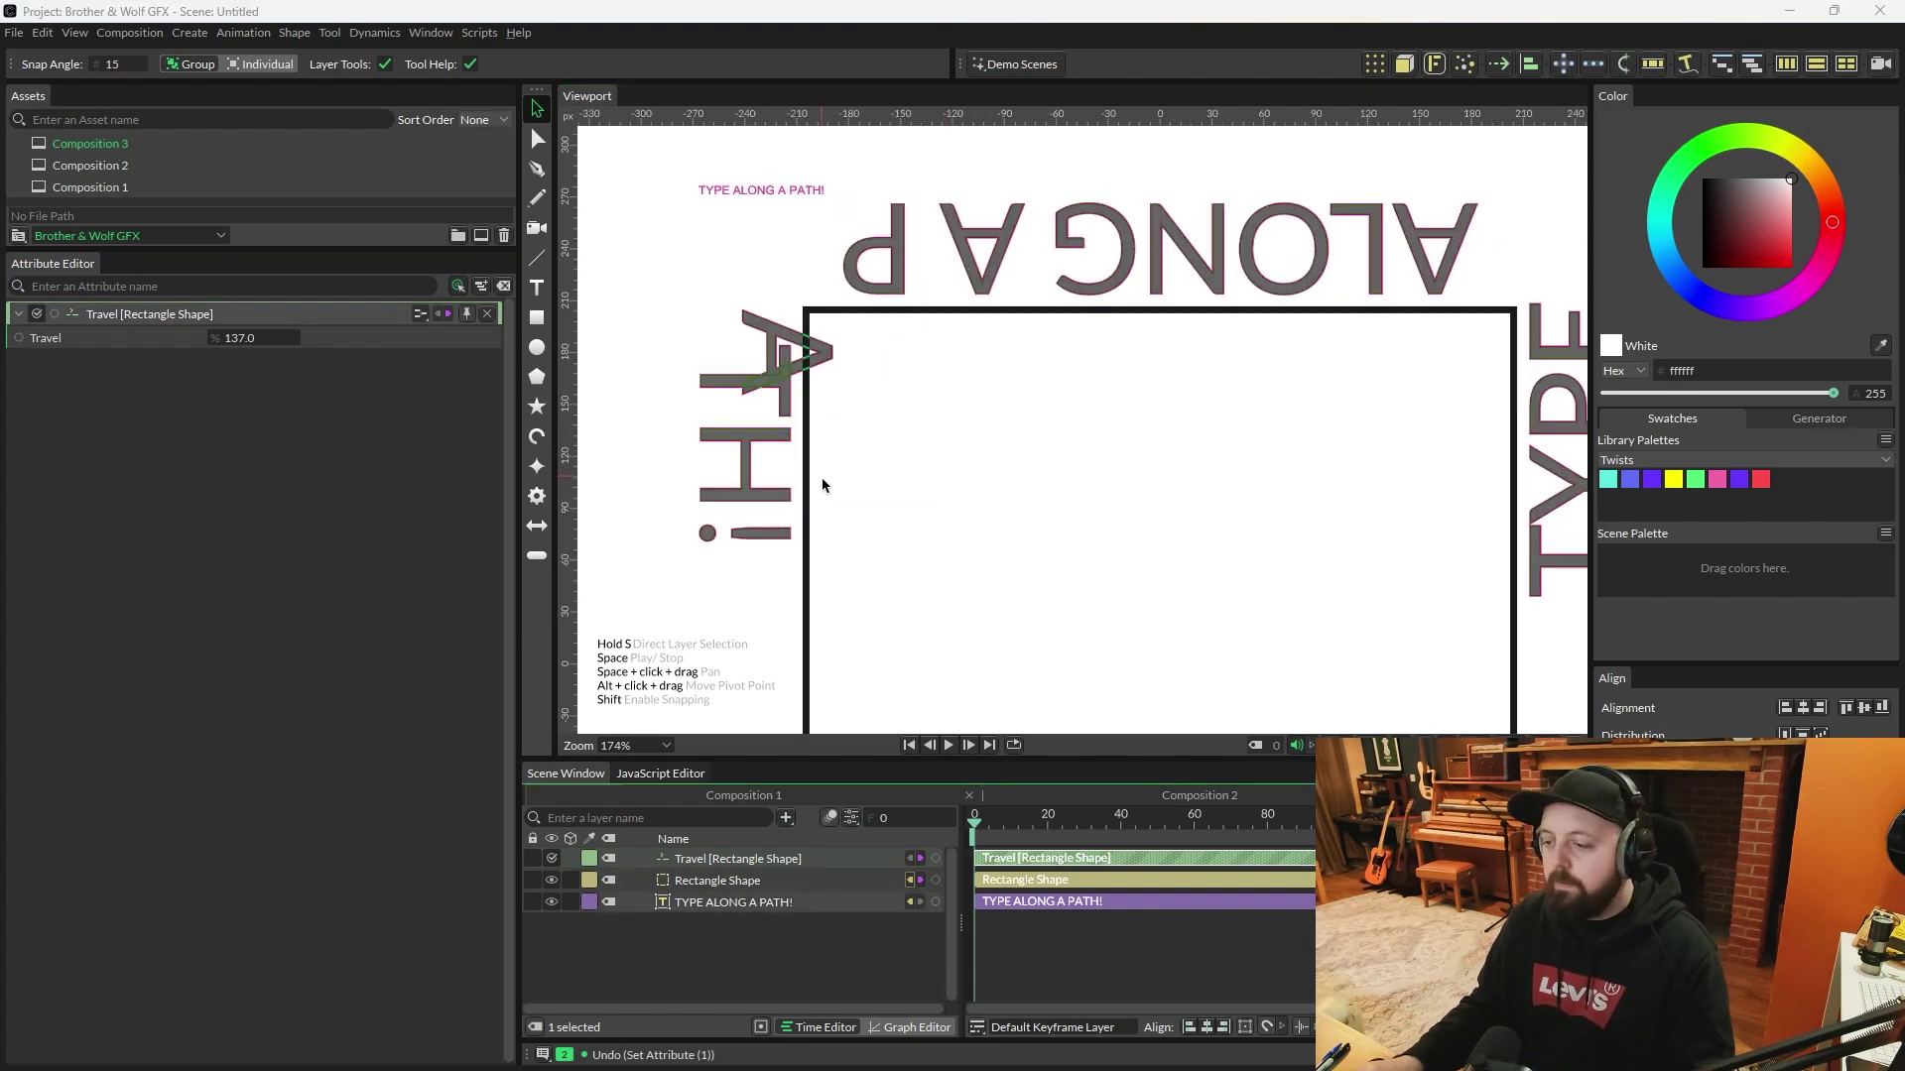
click(811, 460)
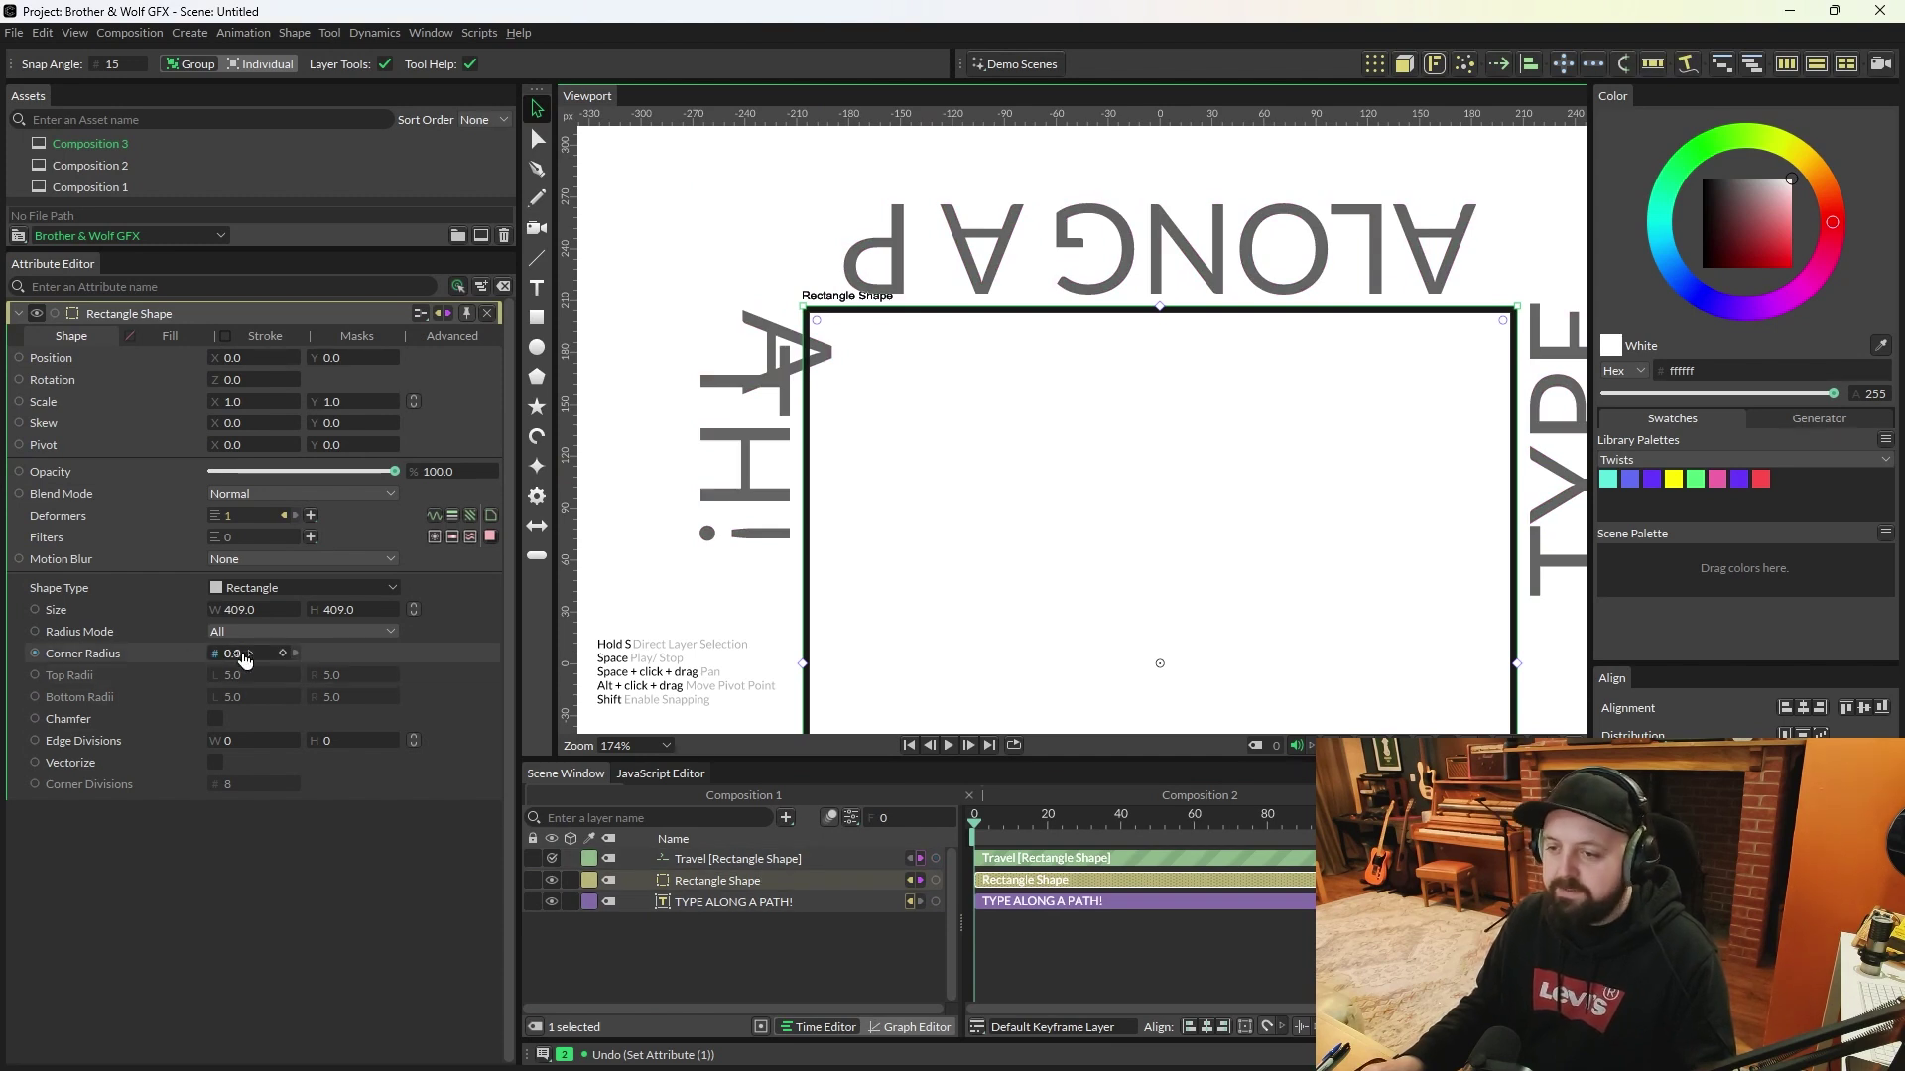
drag(240, 663, 288, 653)
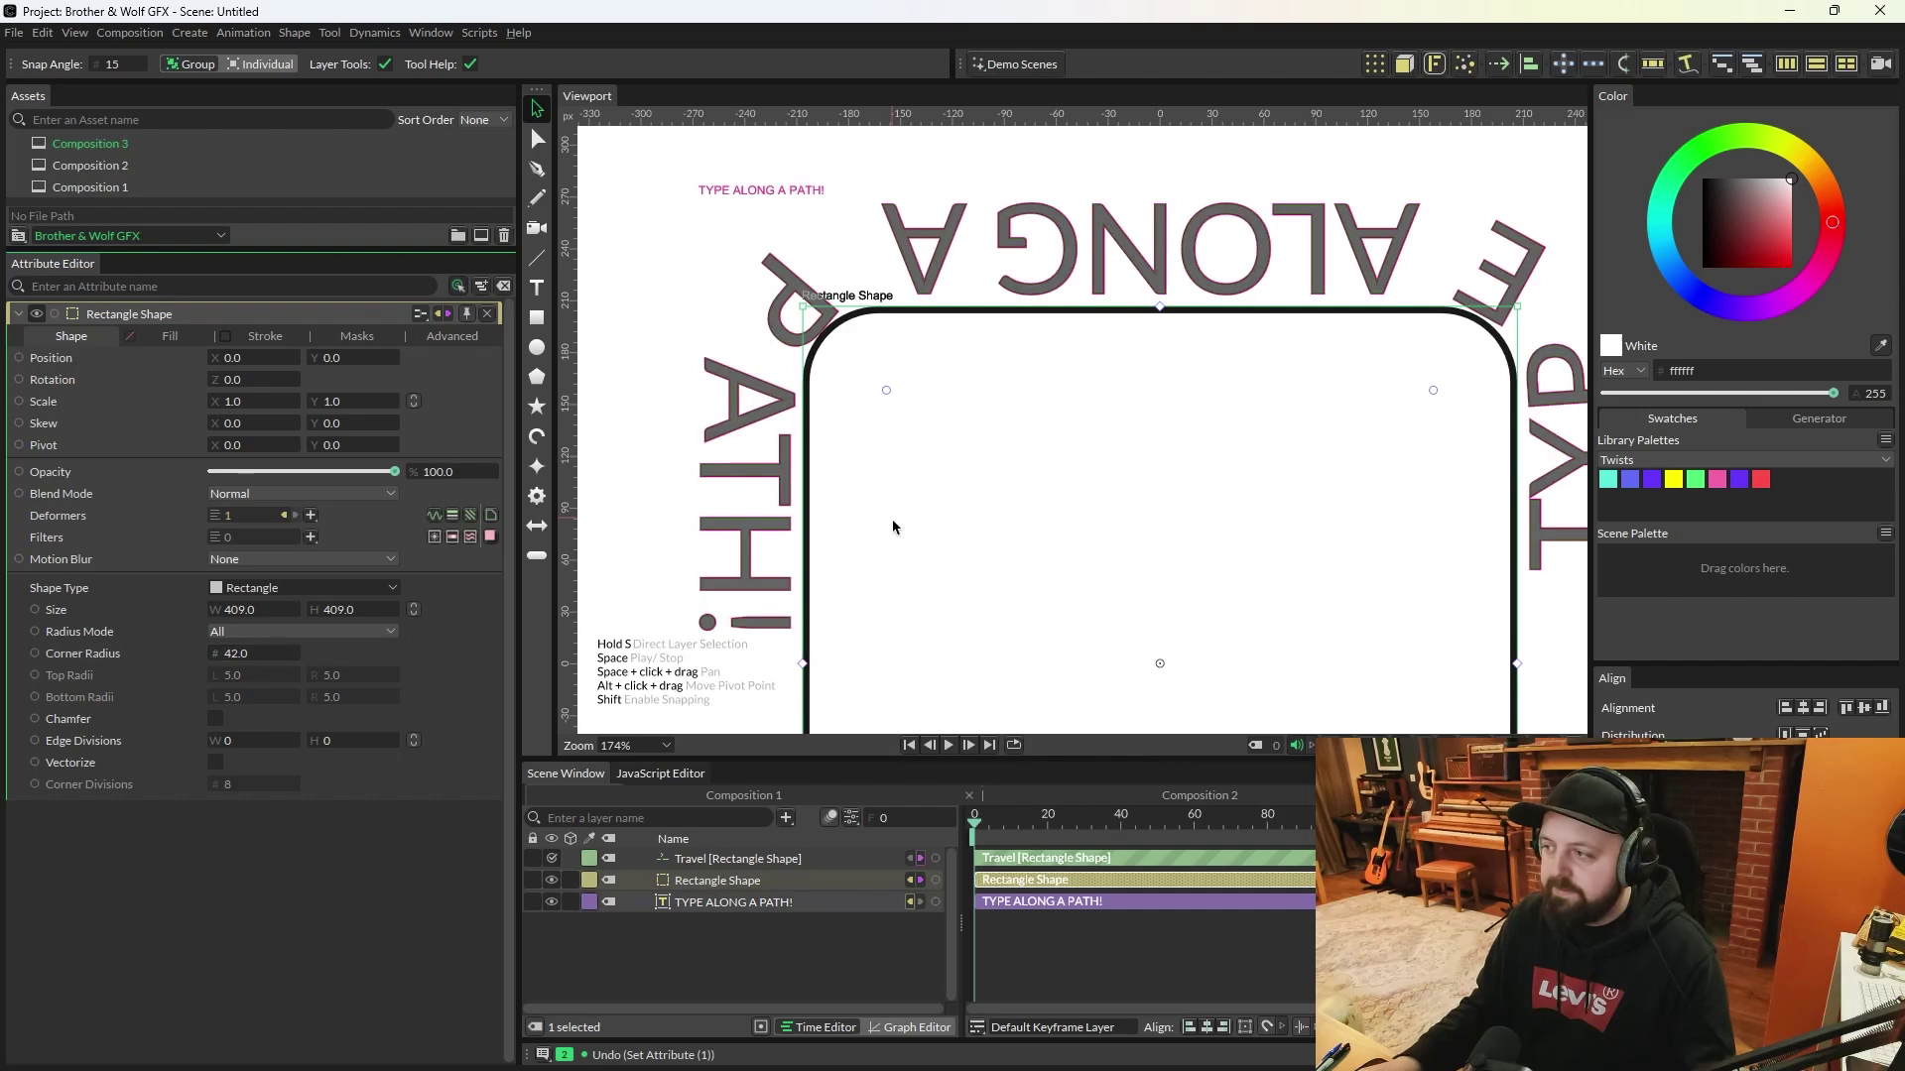
scroll(893, 520, down, 5)
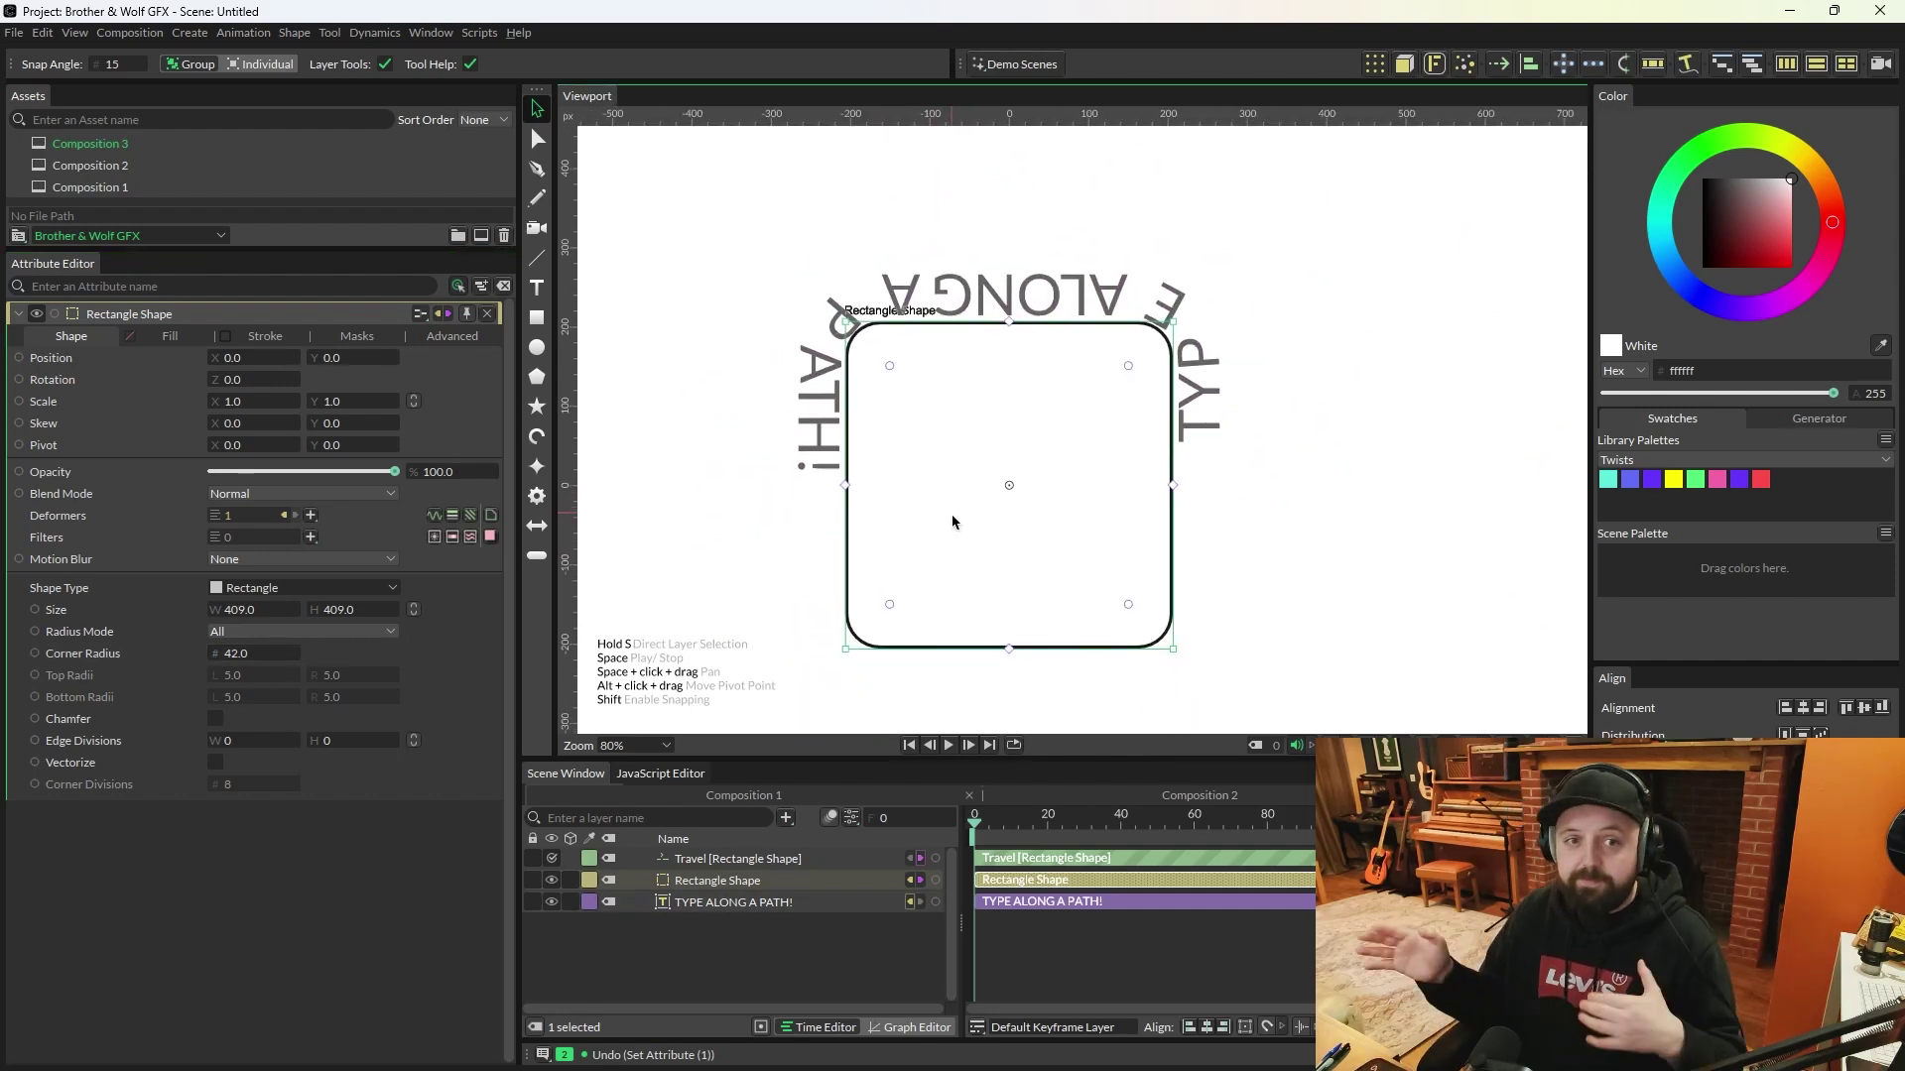
scroll(953, 518, up, 1)
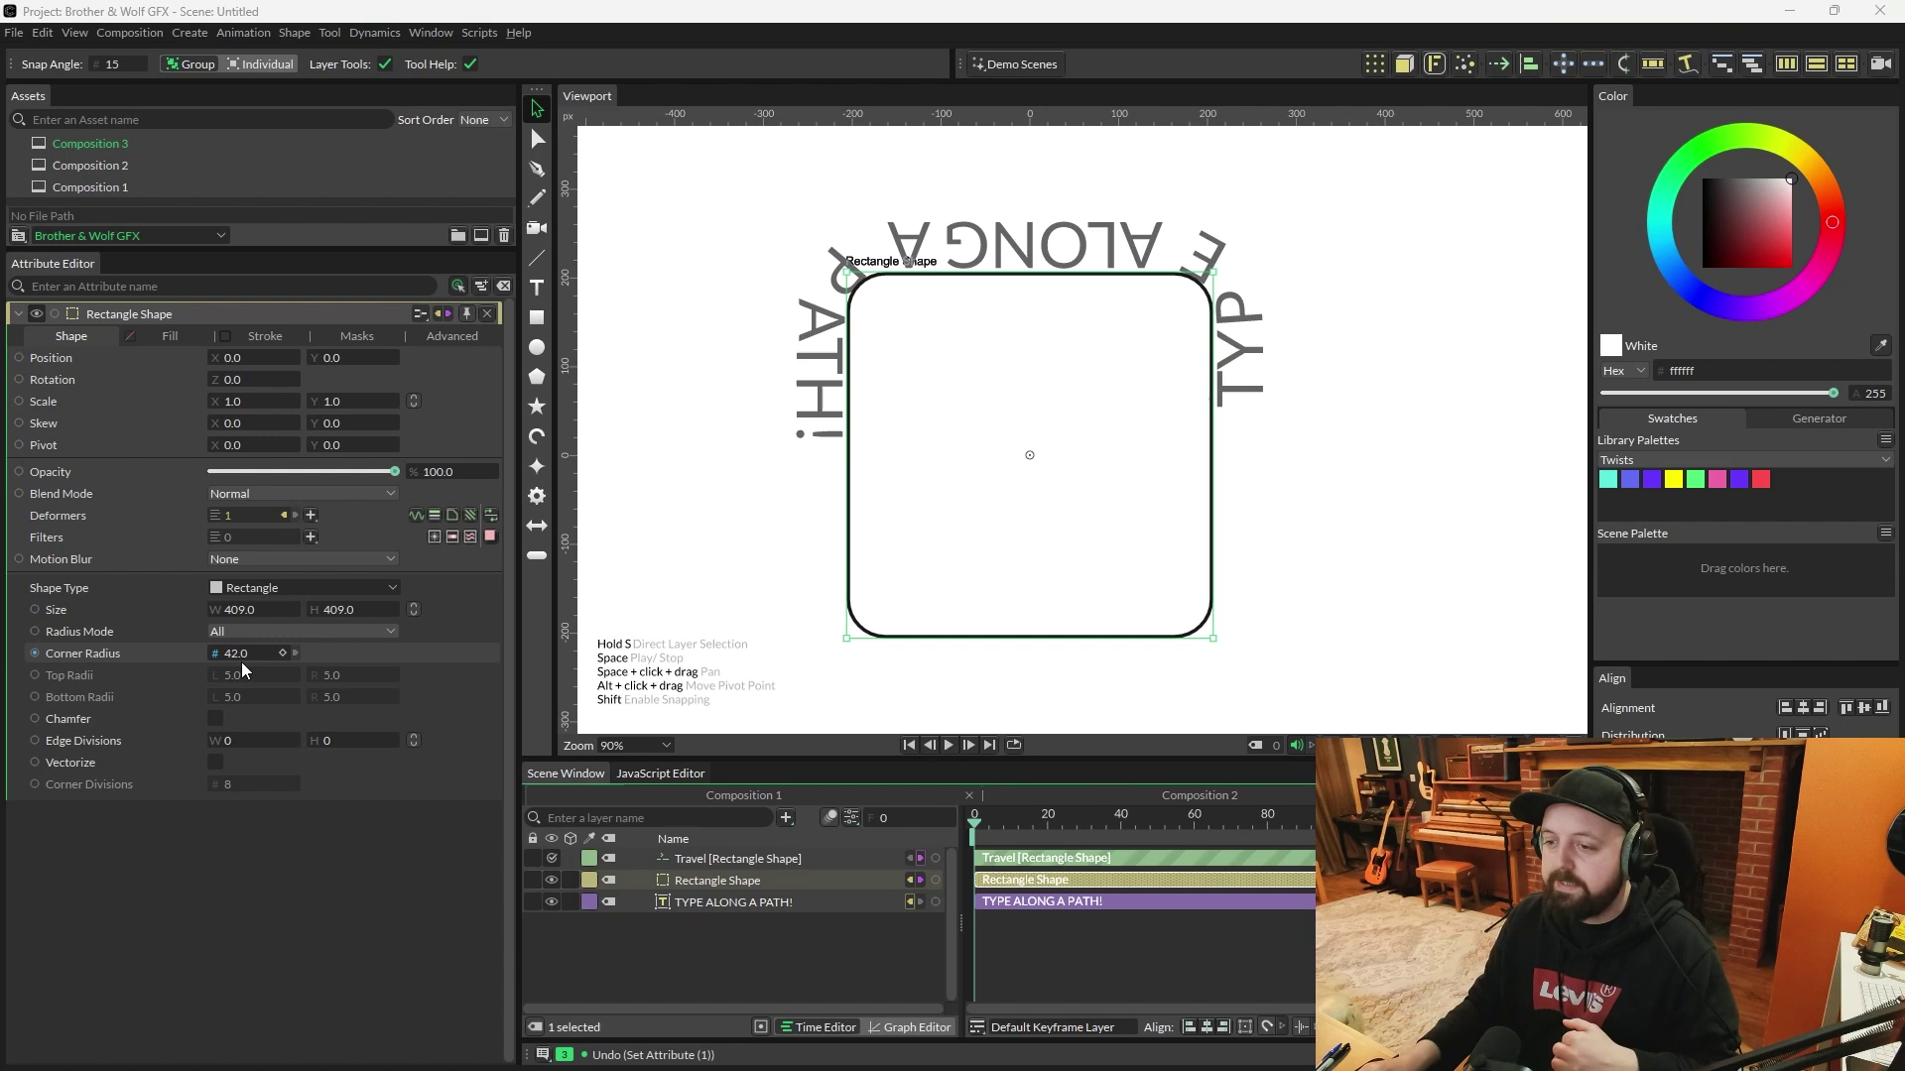
drag(241, 663, 249, 661)
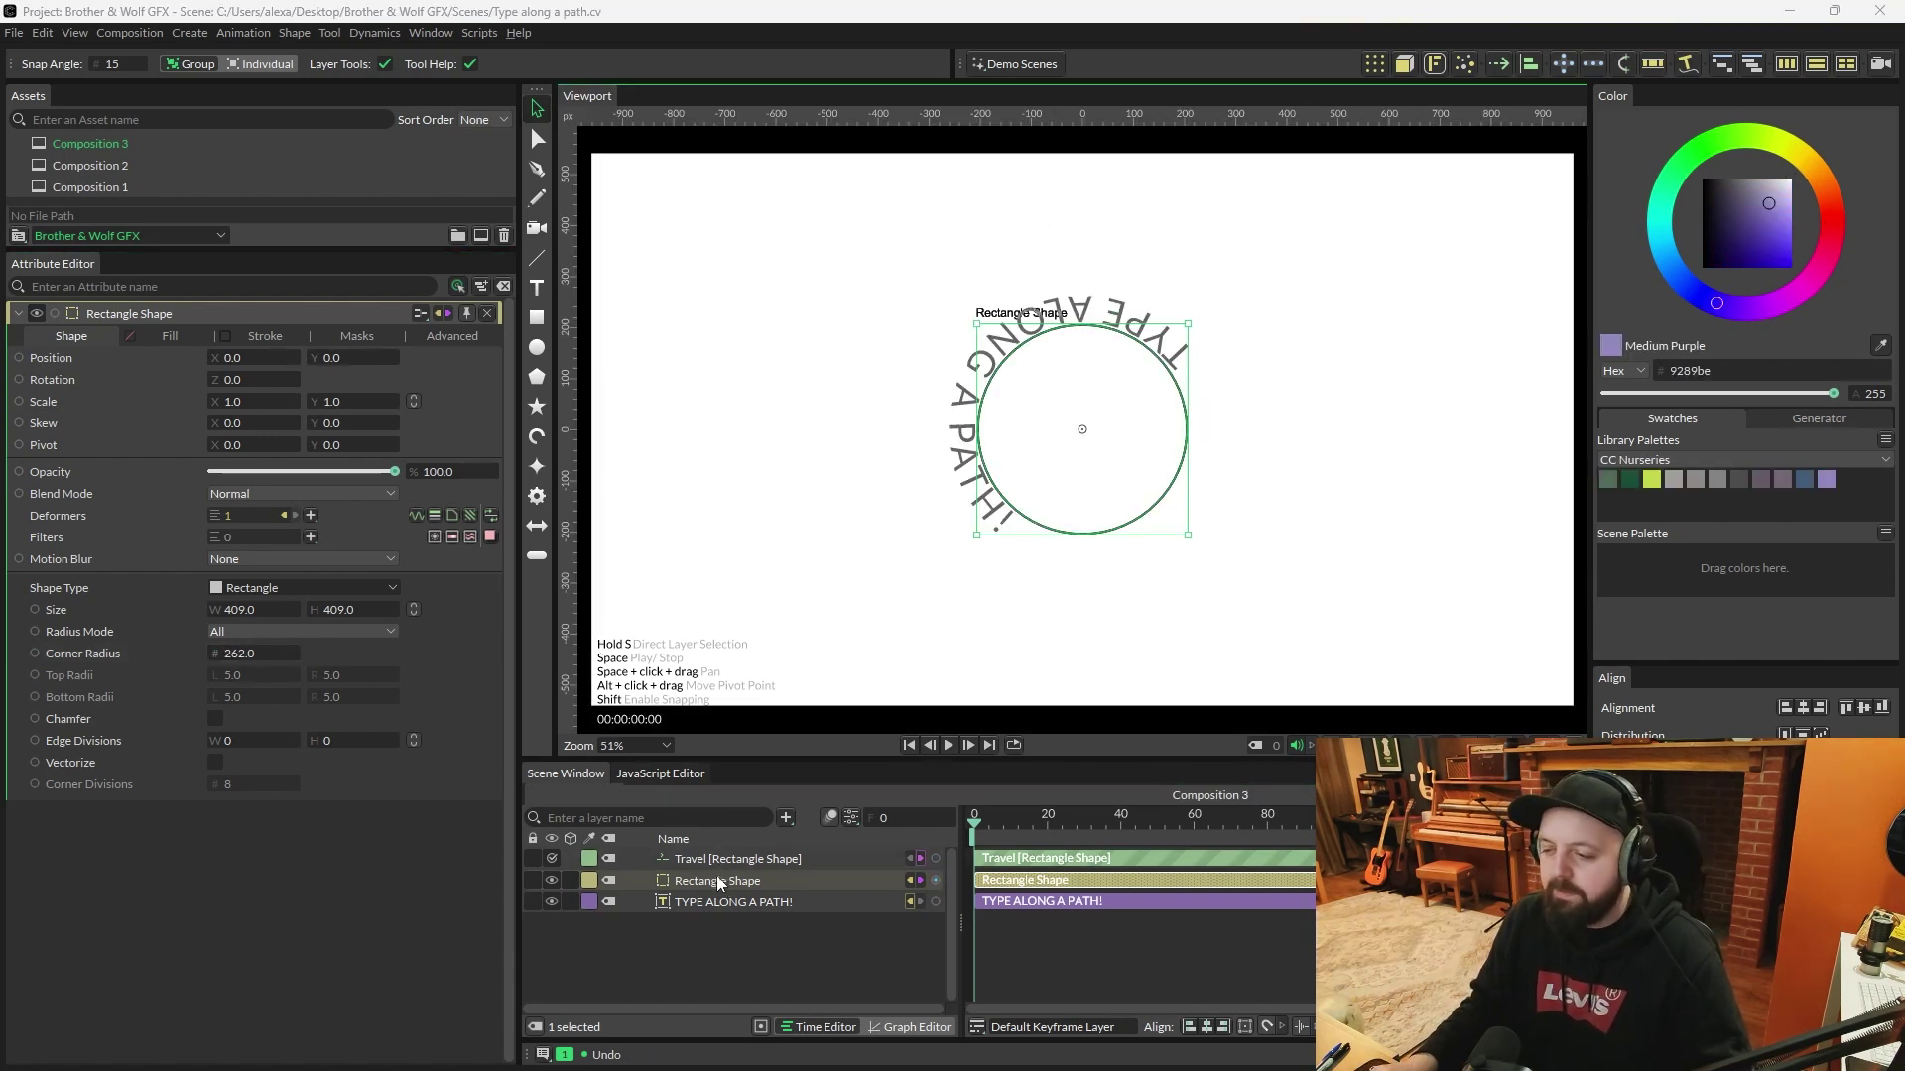
Step: Reverse the path, set Travel to 174 and Path Push to 46.5 so the text arcs over the circle
click(490, 516)
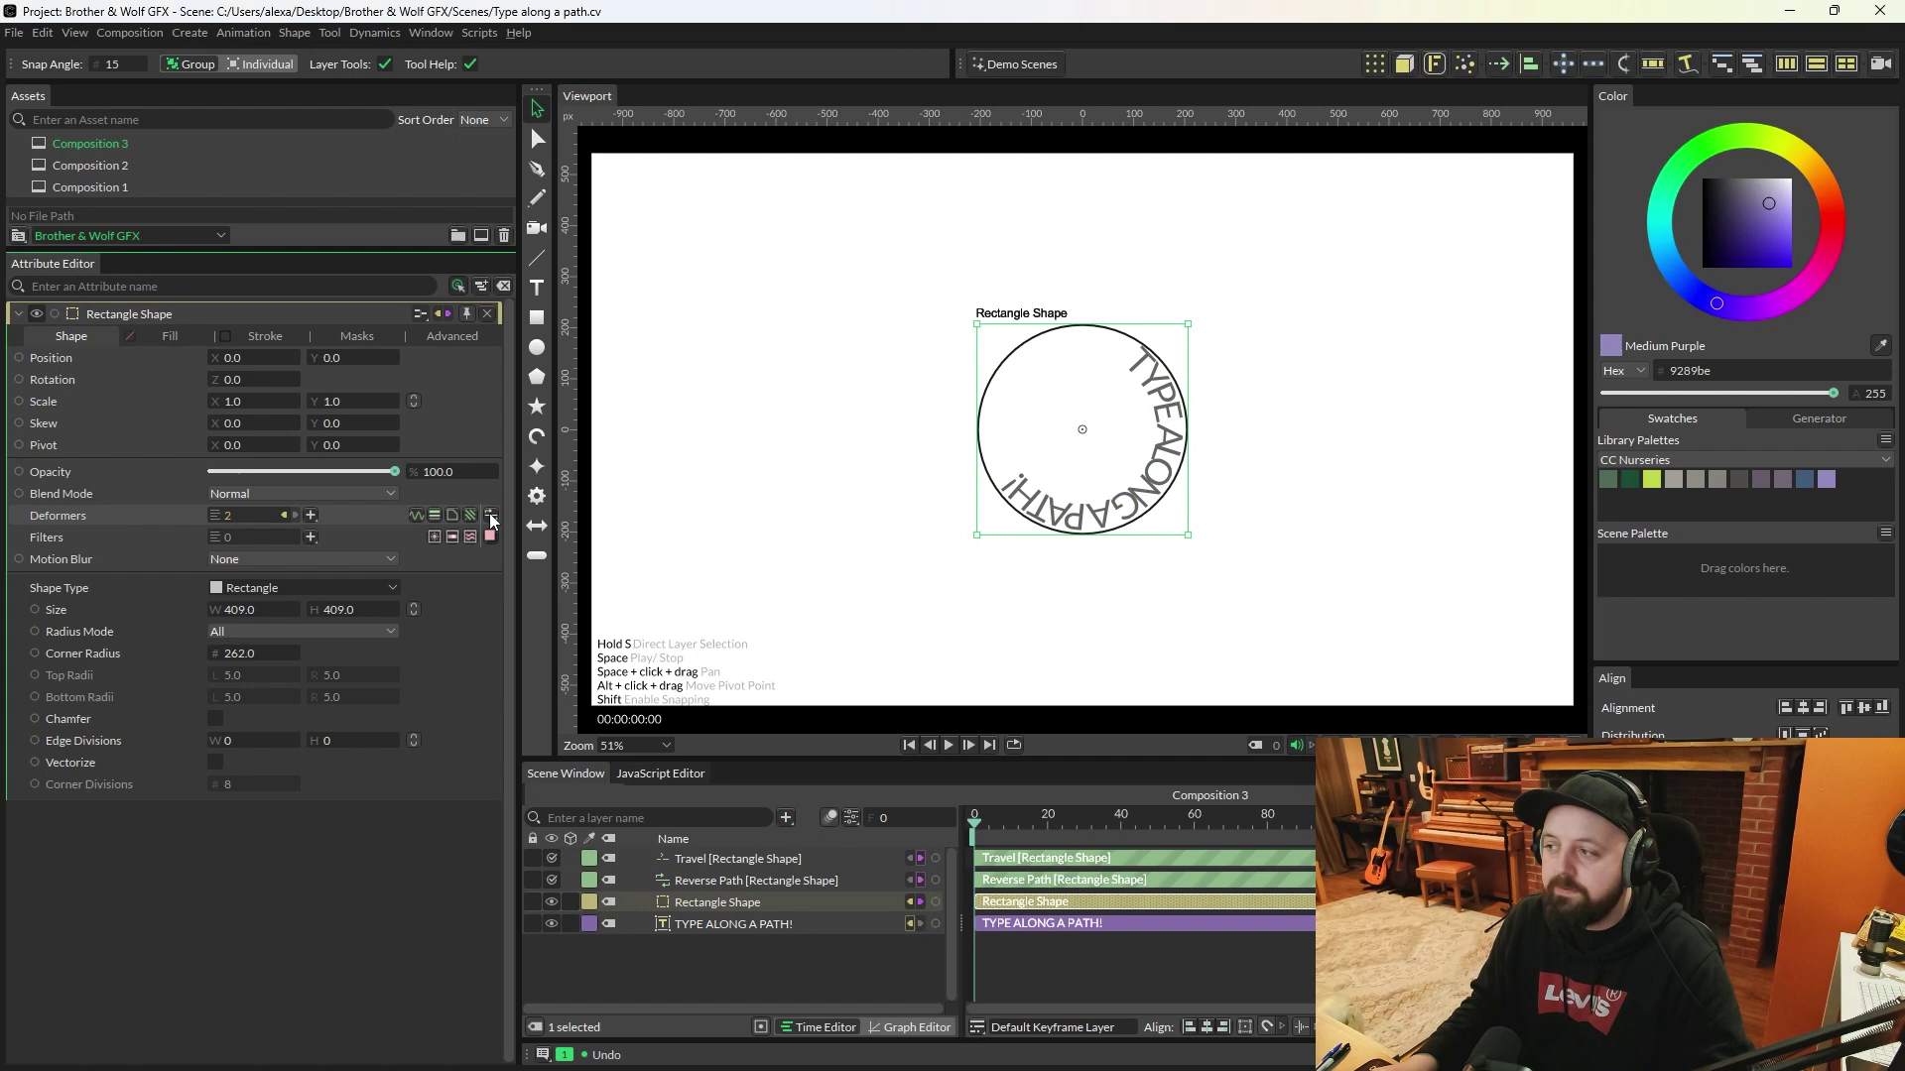
click(725, 859)
drag(243, 338, 290, 339)
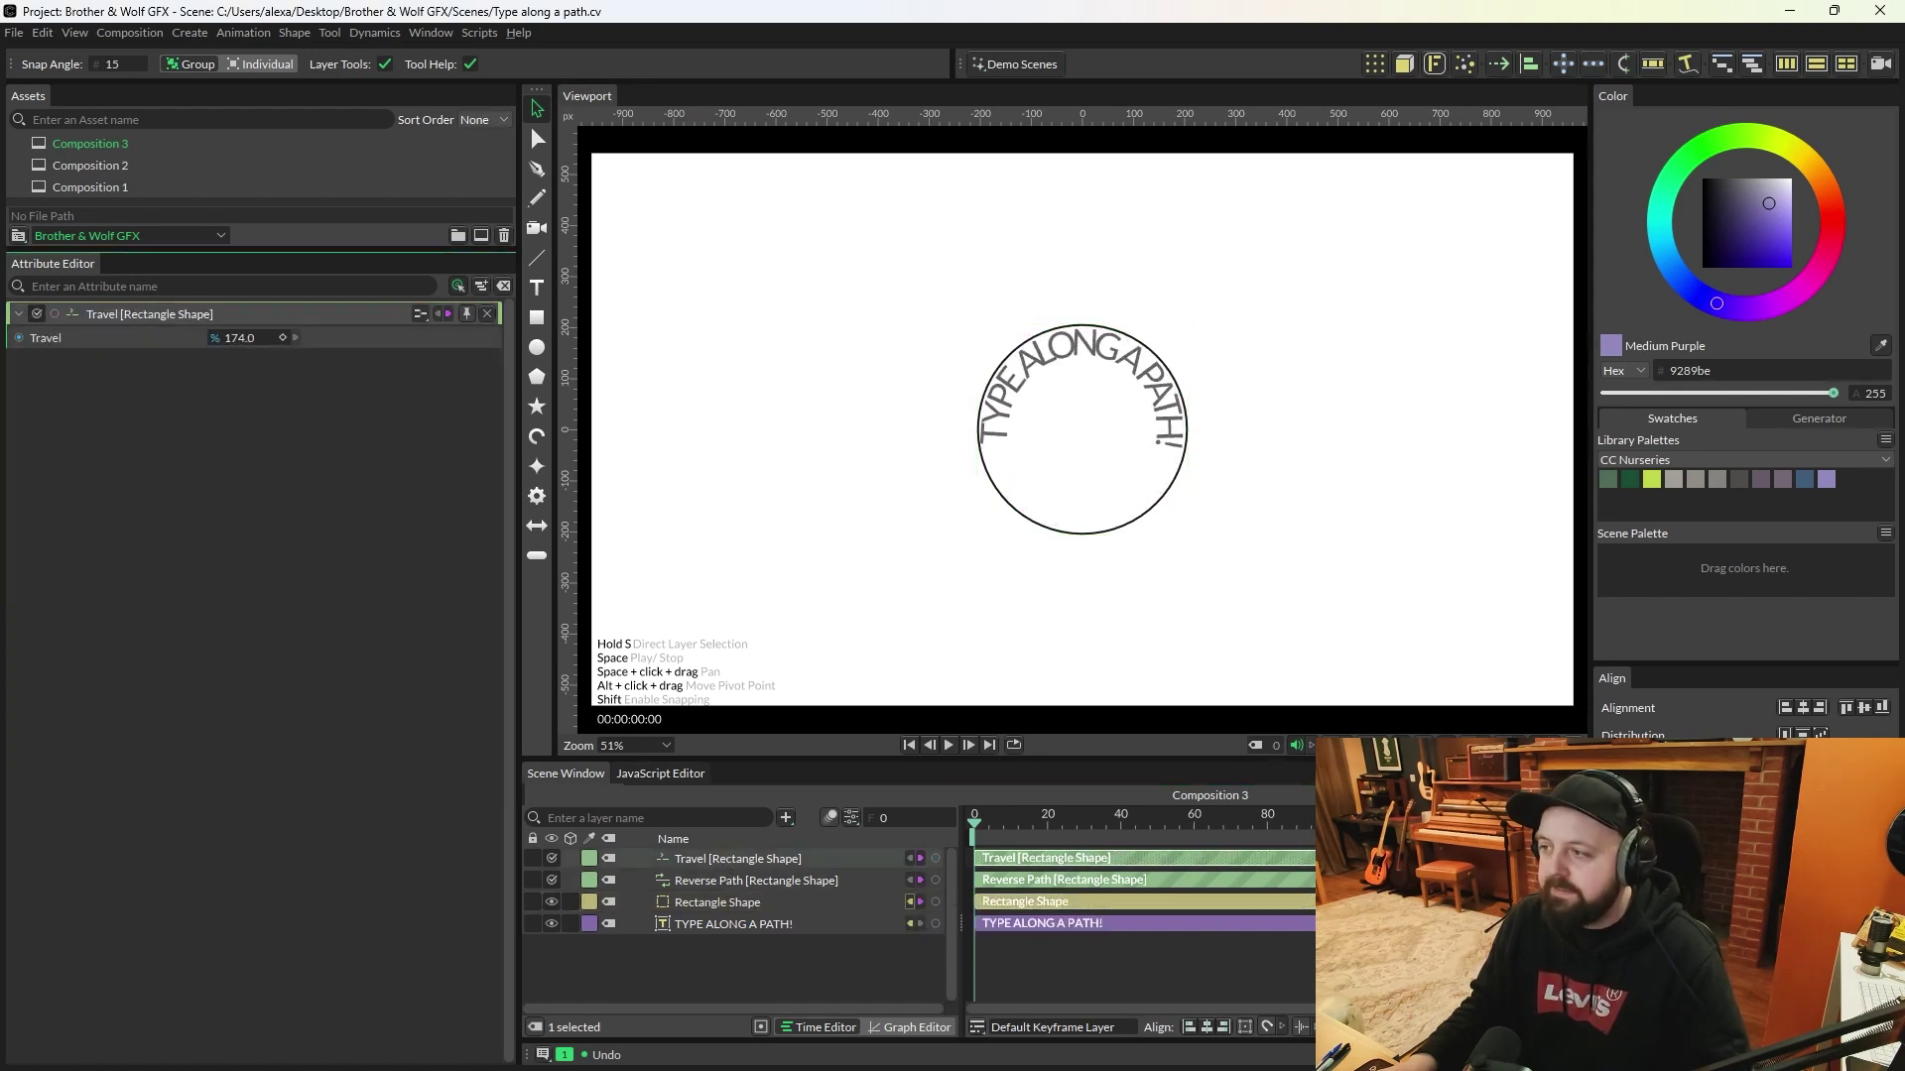
click(717, 904)
click(756, 926)
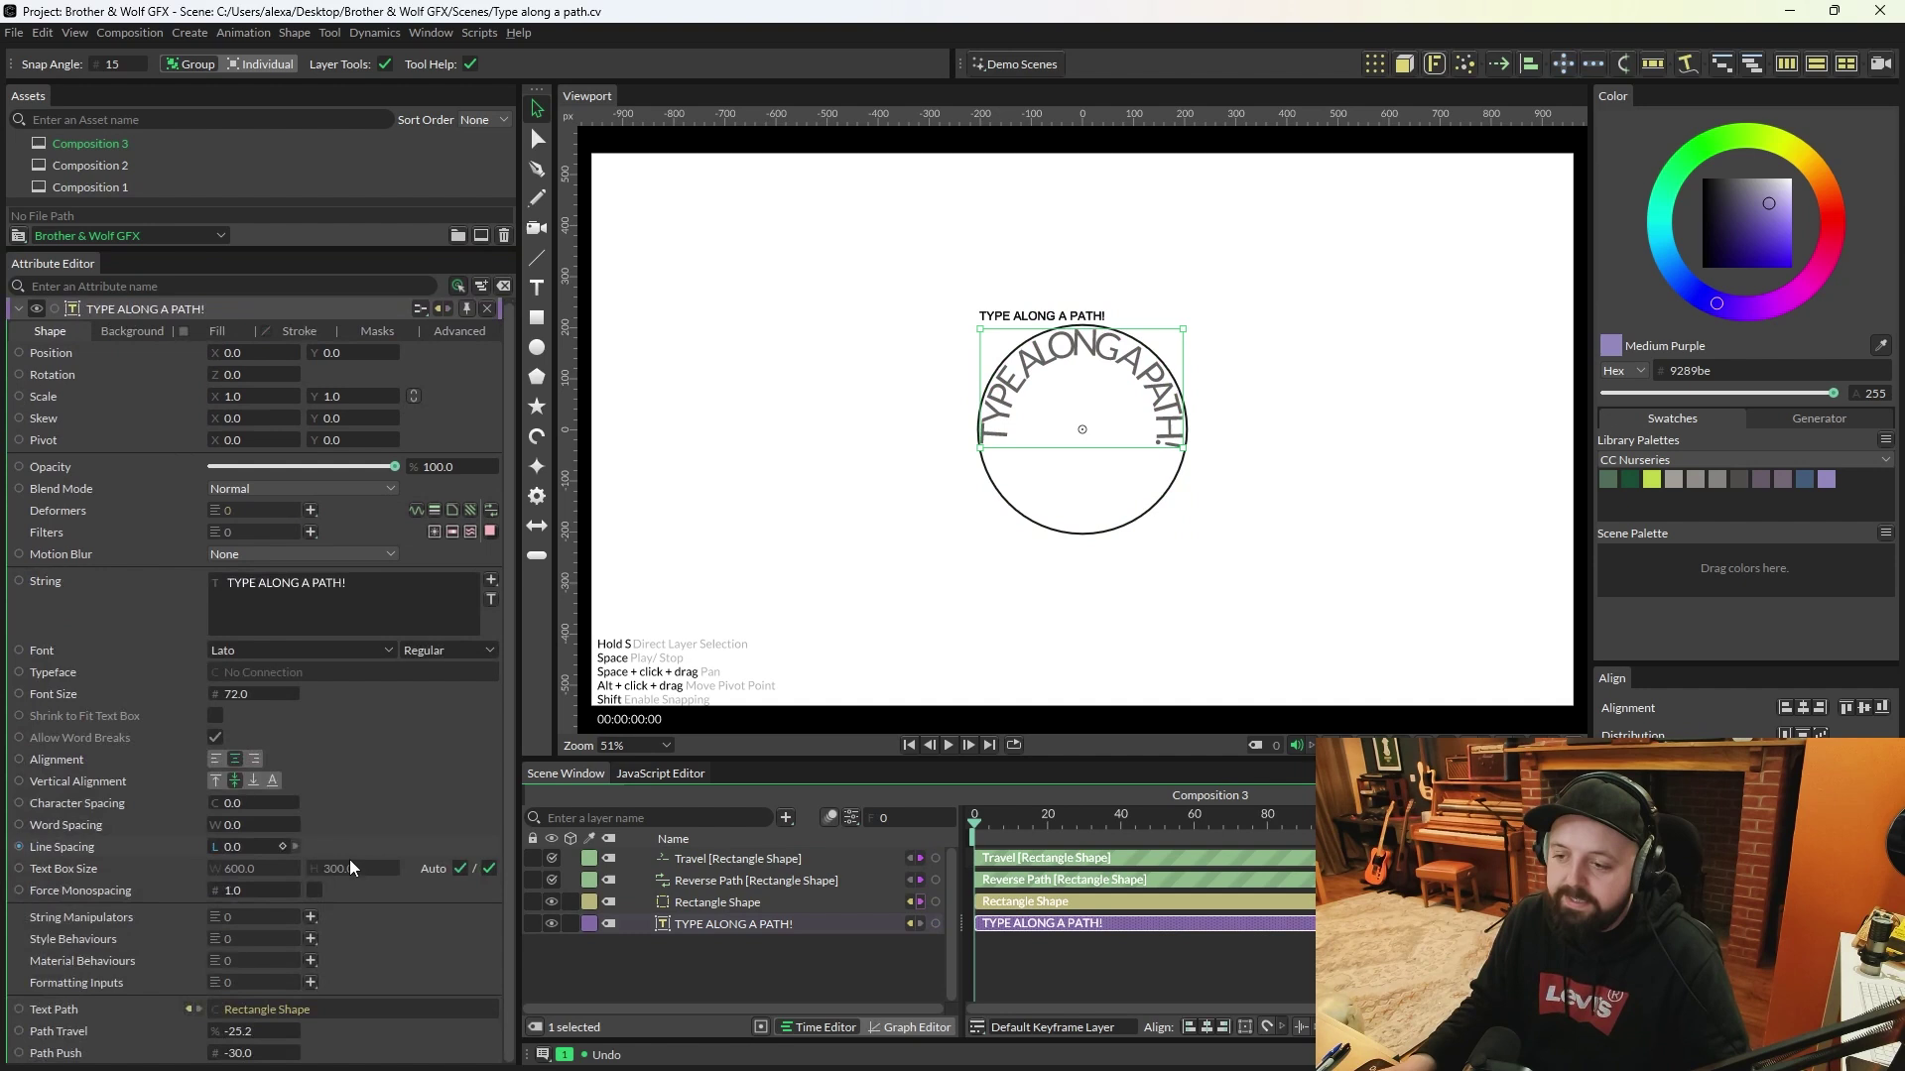
drag(238, 1058, 245, 1062)
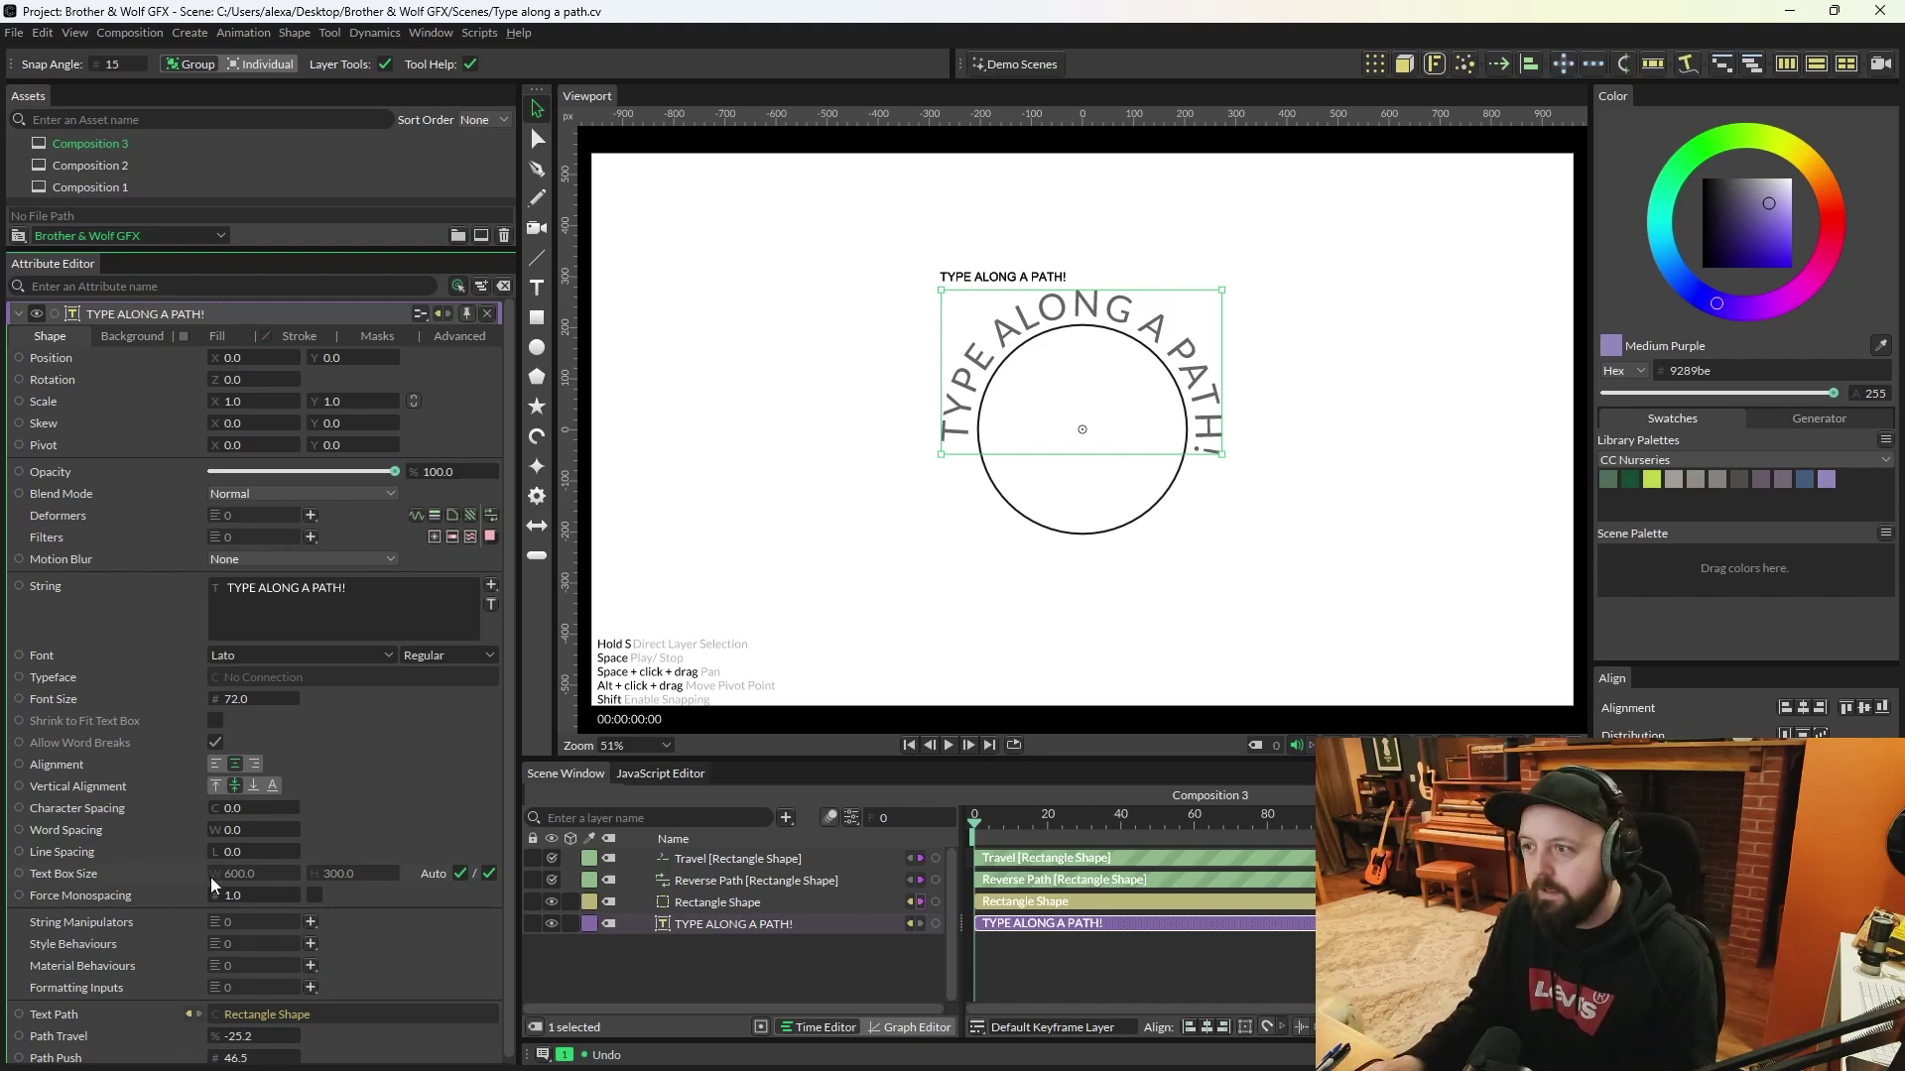
key(Escape)
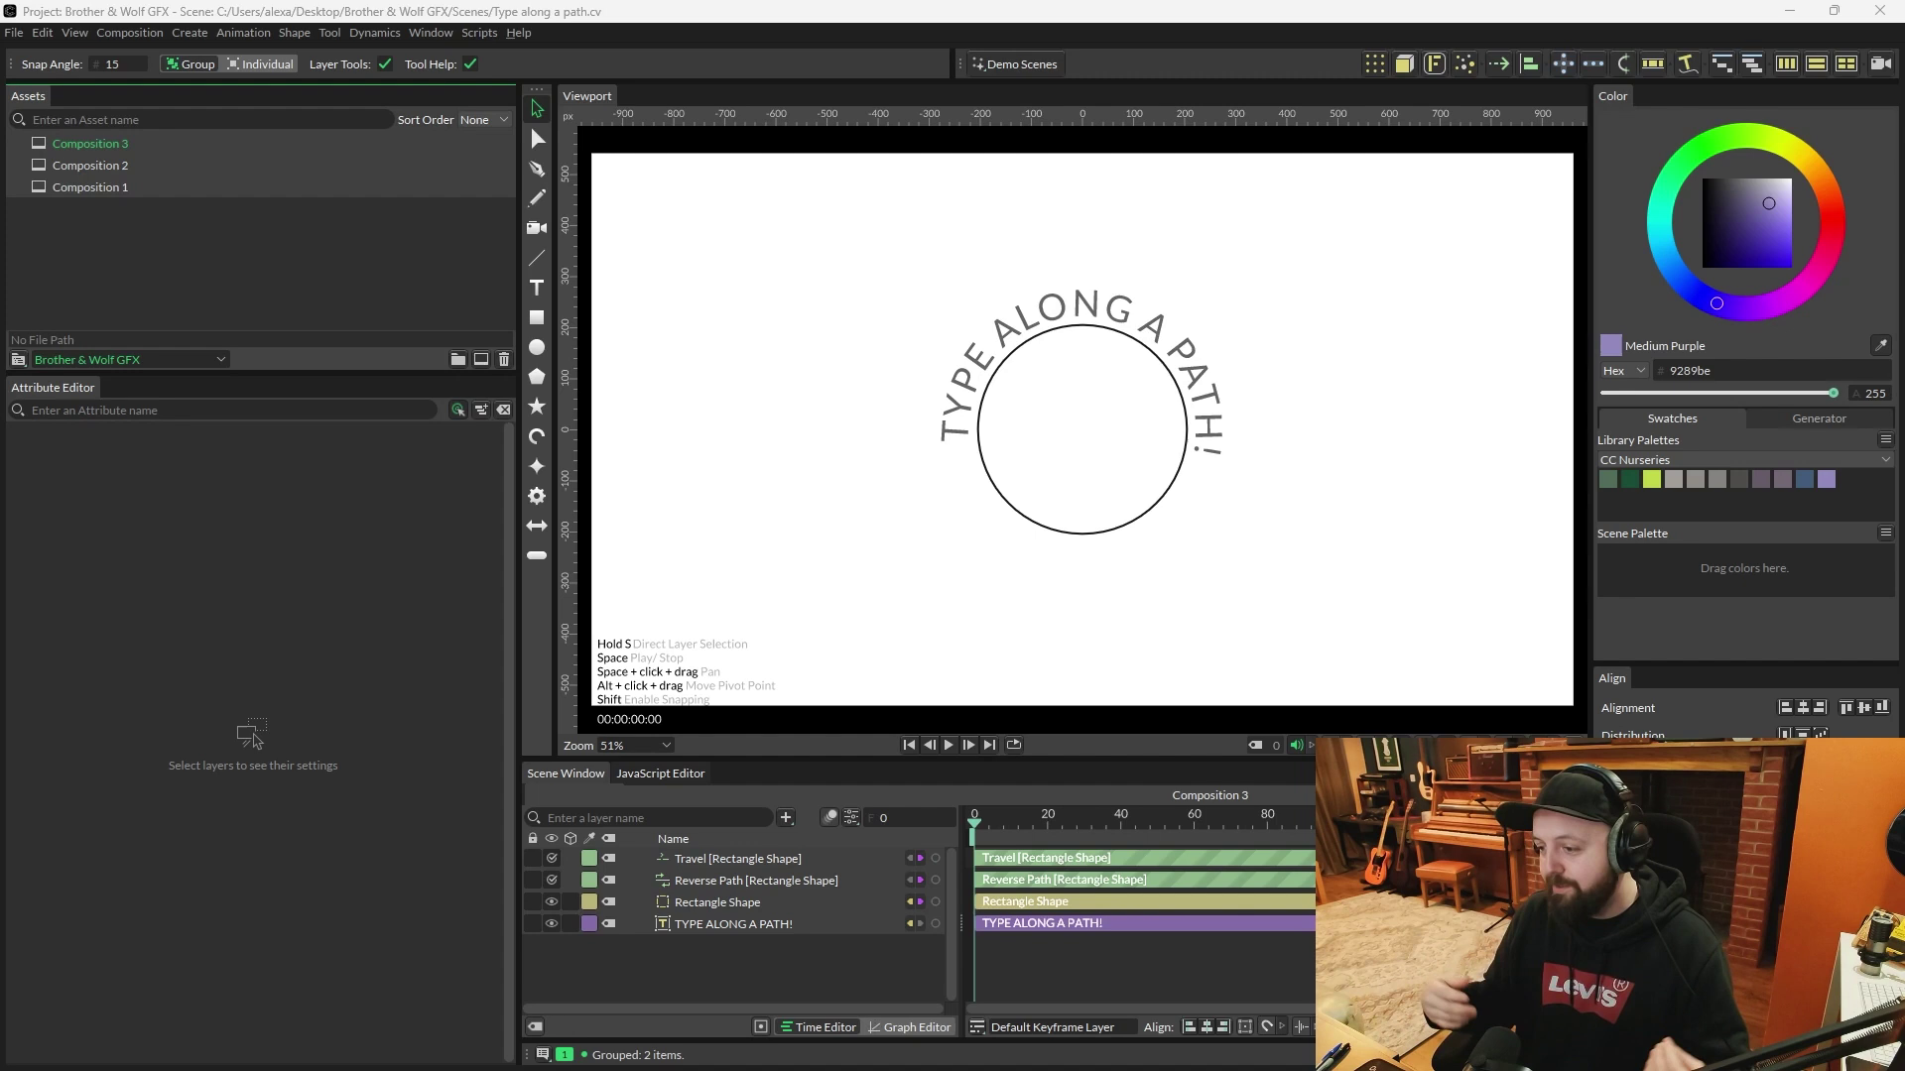
Step: Copy the TYPE ALONG A PATH! text layer into a new Composition 4
click(734, 923)
click(784, 982)
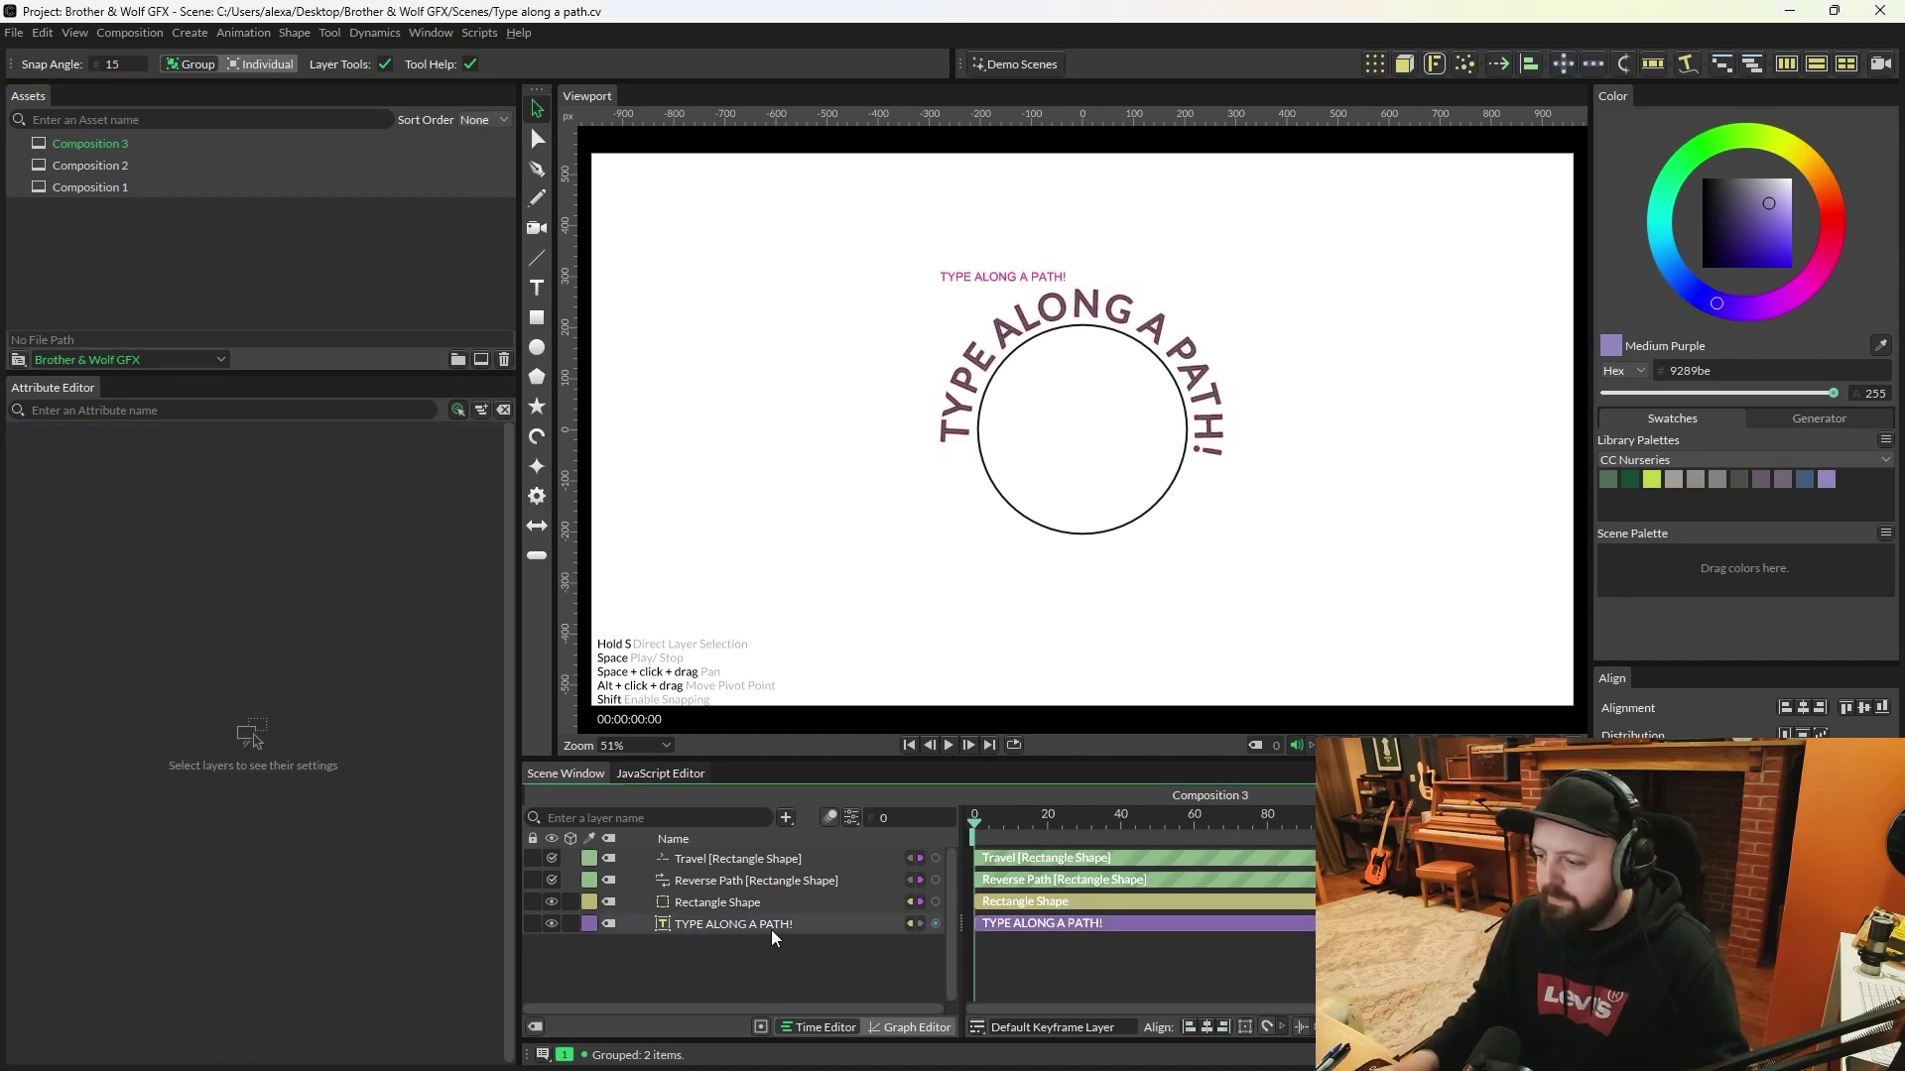
click(765, 924)
key(ctrl+c)
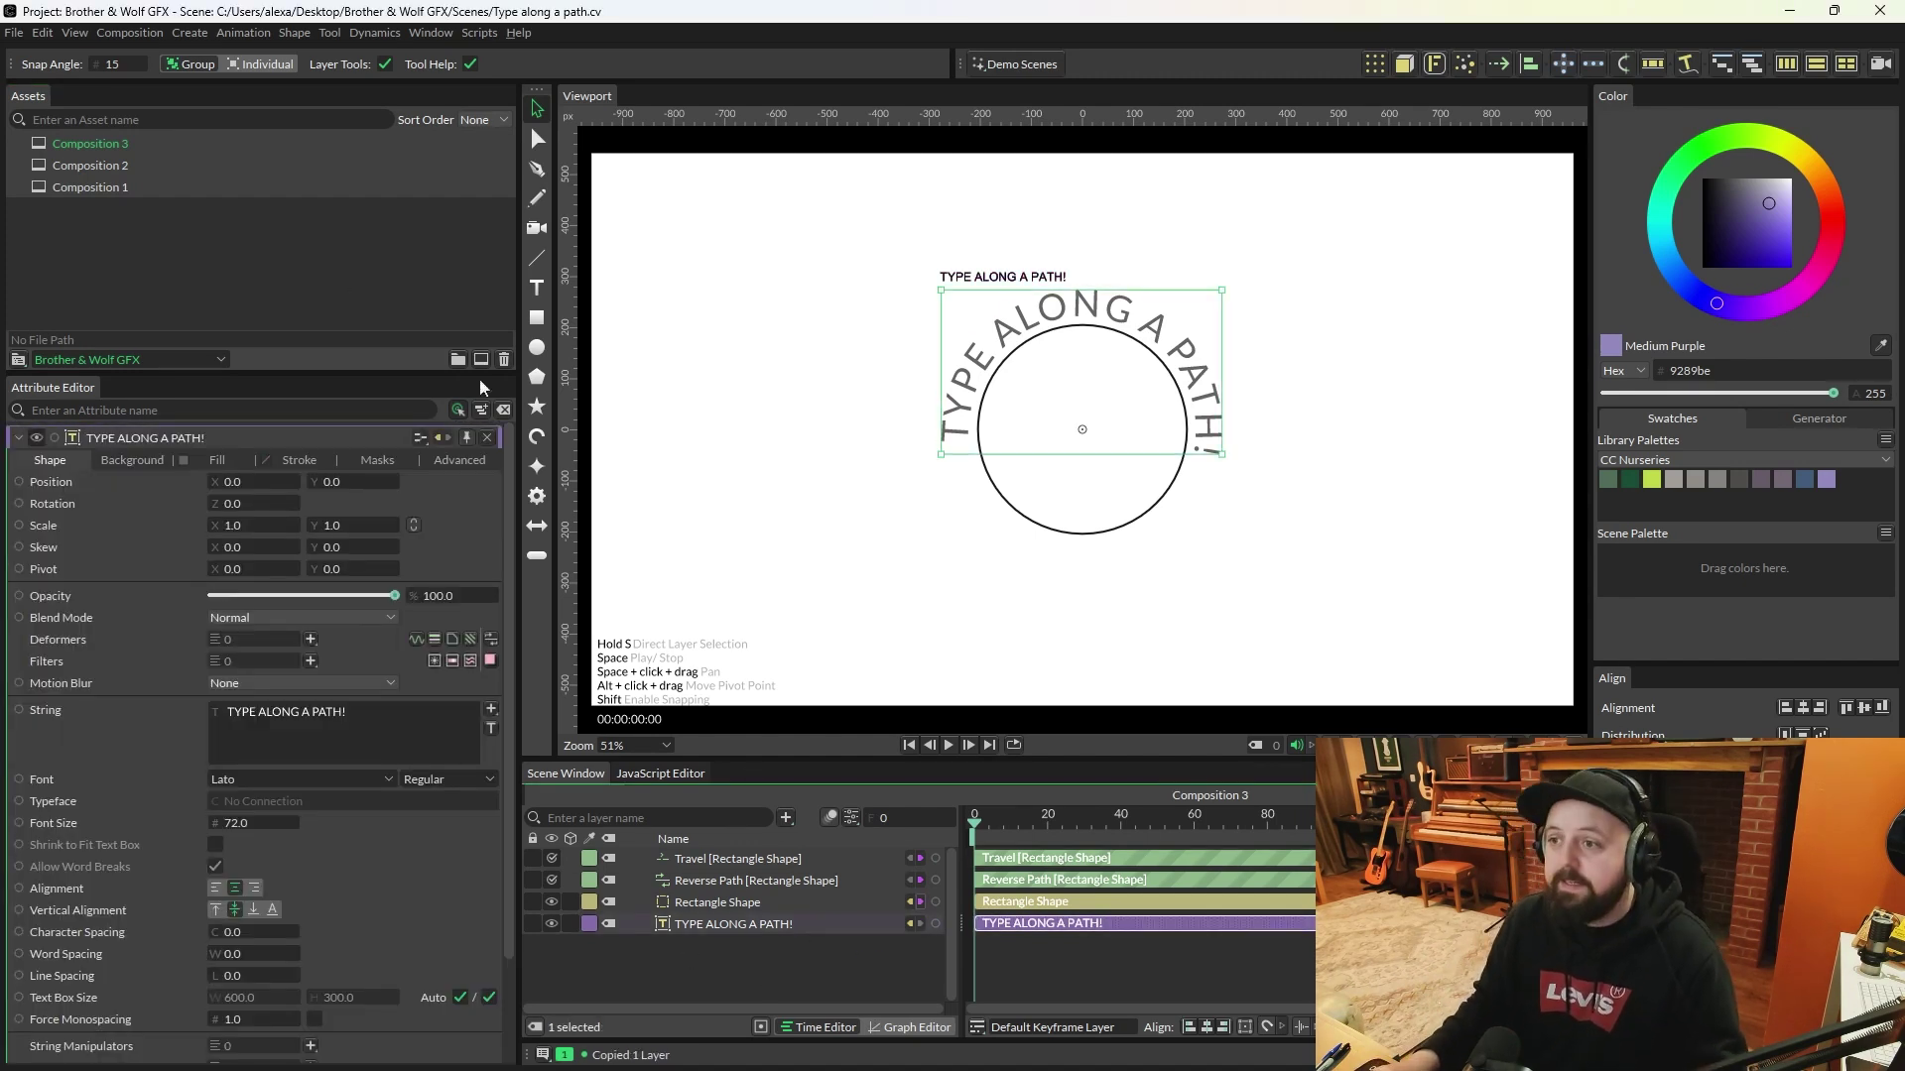
click(481, 359)
key(ctrl+v)
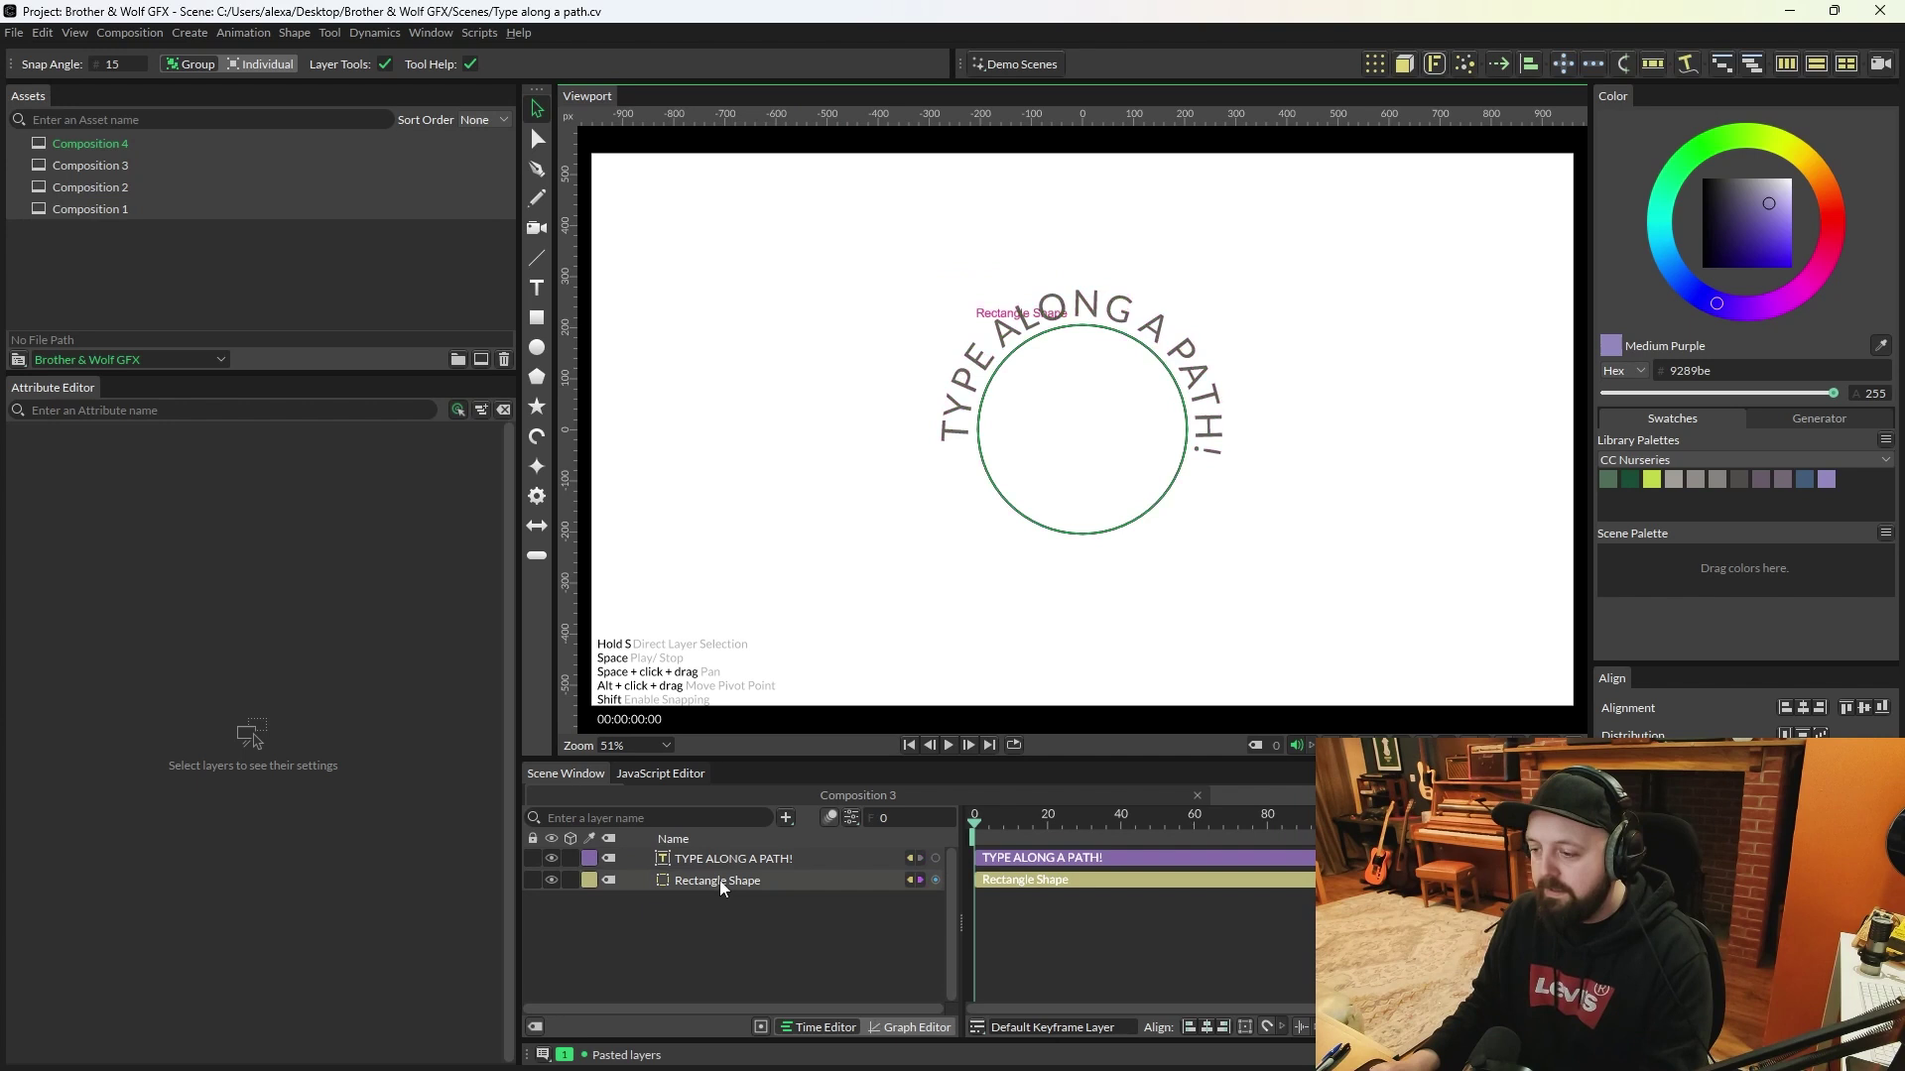
key(Delete)
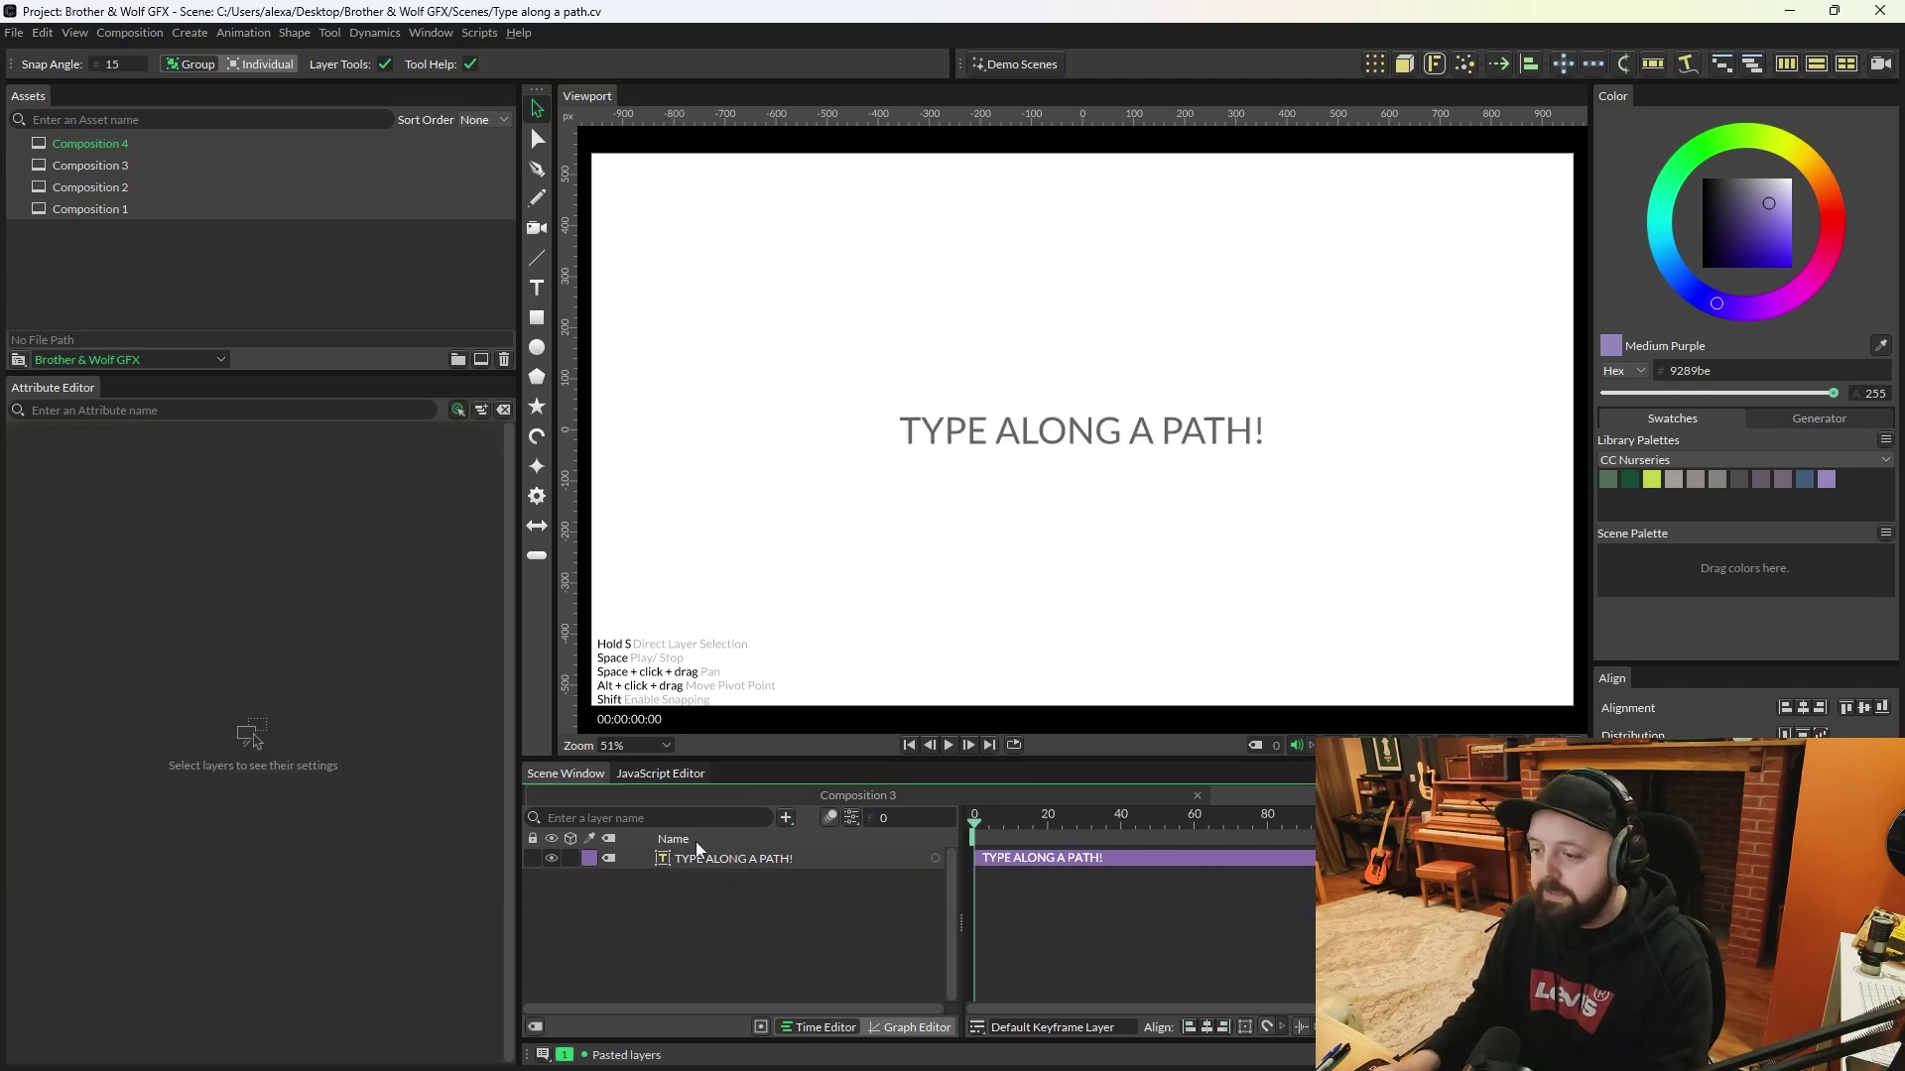
key(ctrl+z)
click(739, 859)
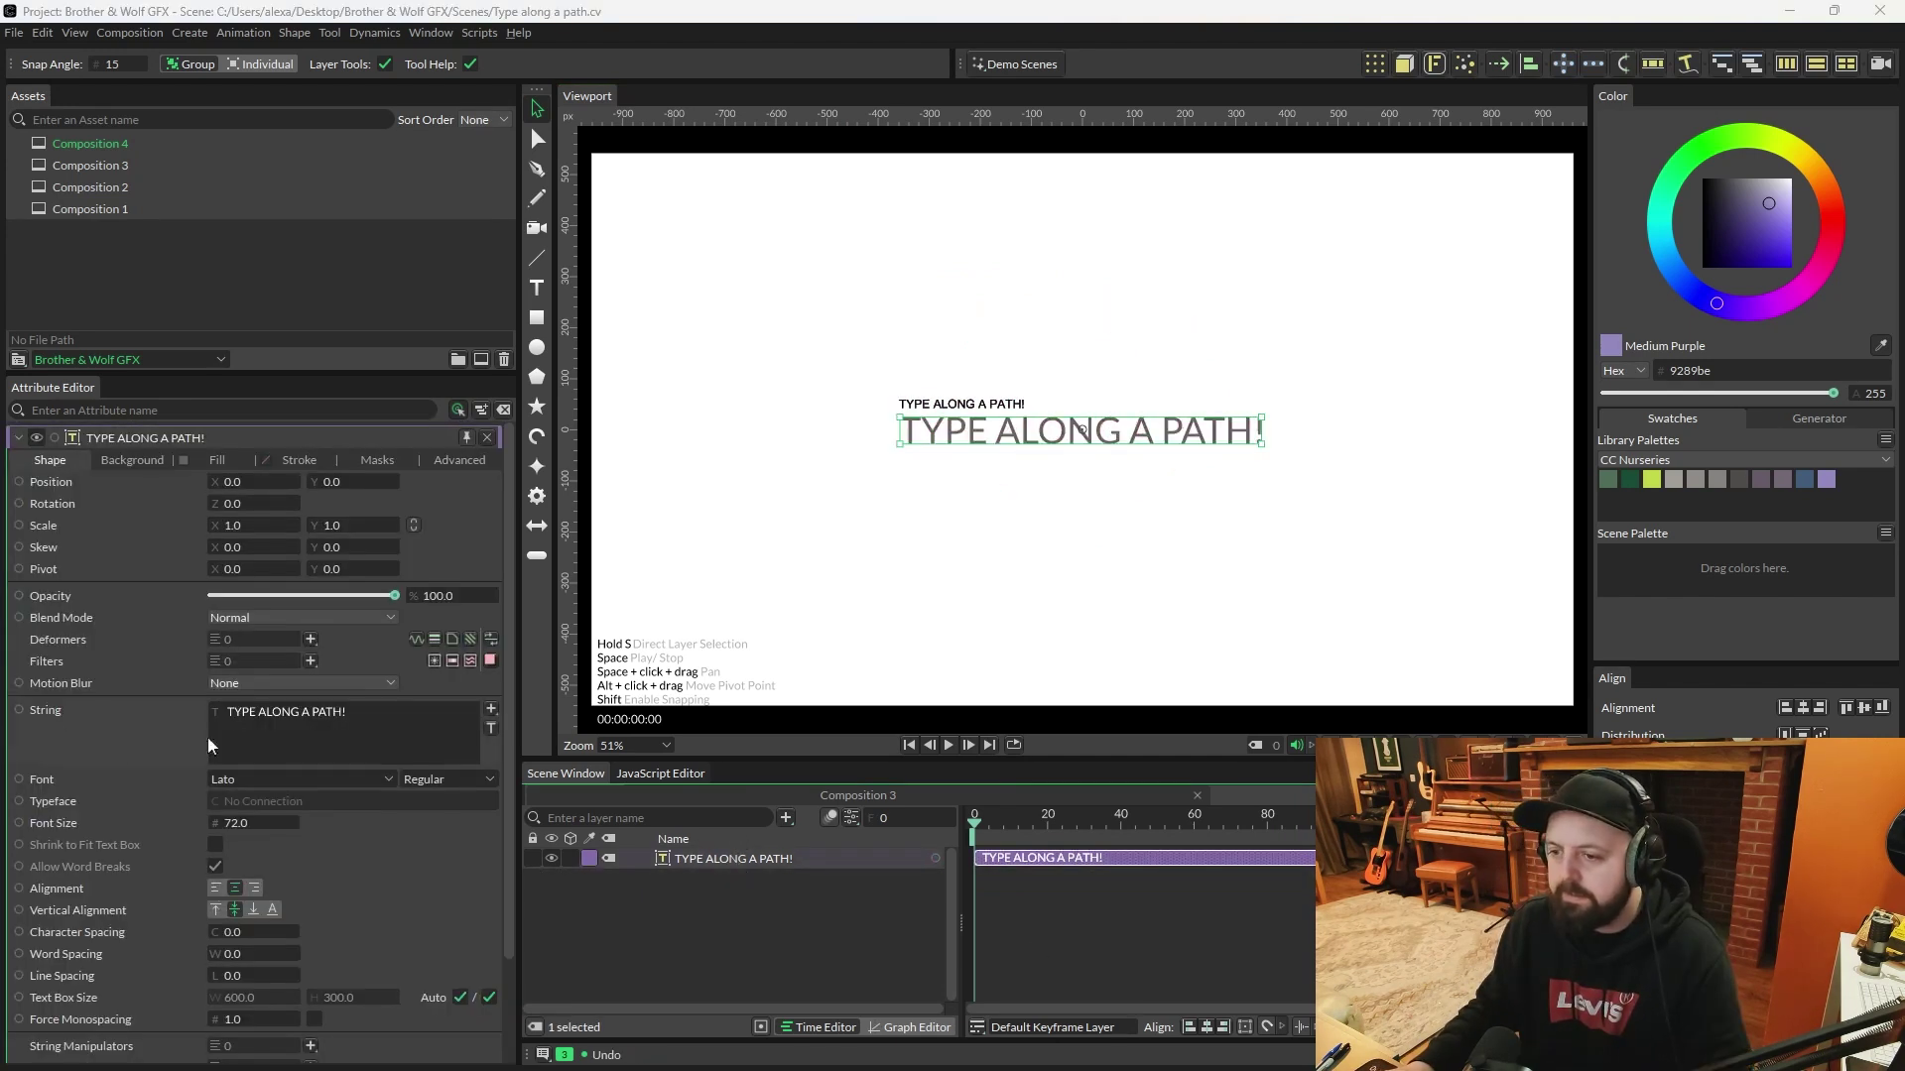
Step: Drive the text's String from a String Array holding 'SEE YOU LATER OSCILLATOR' and 'IN A WHILE CROCODILE'
right_click(63, 735)
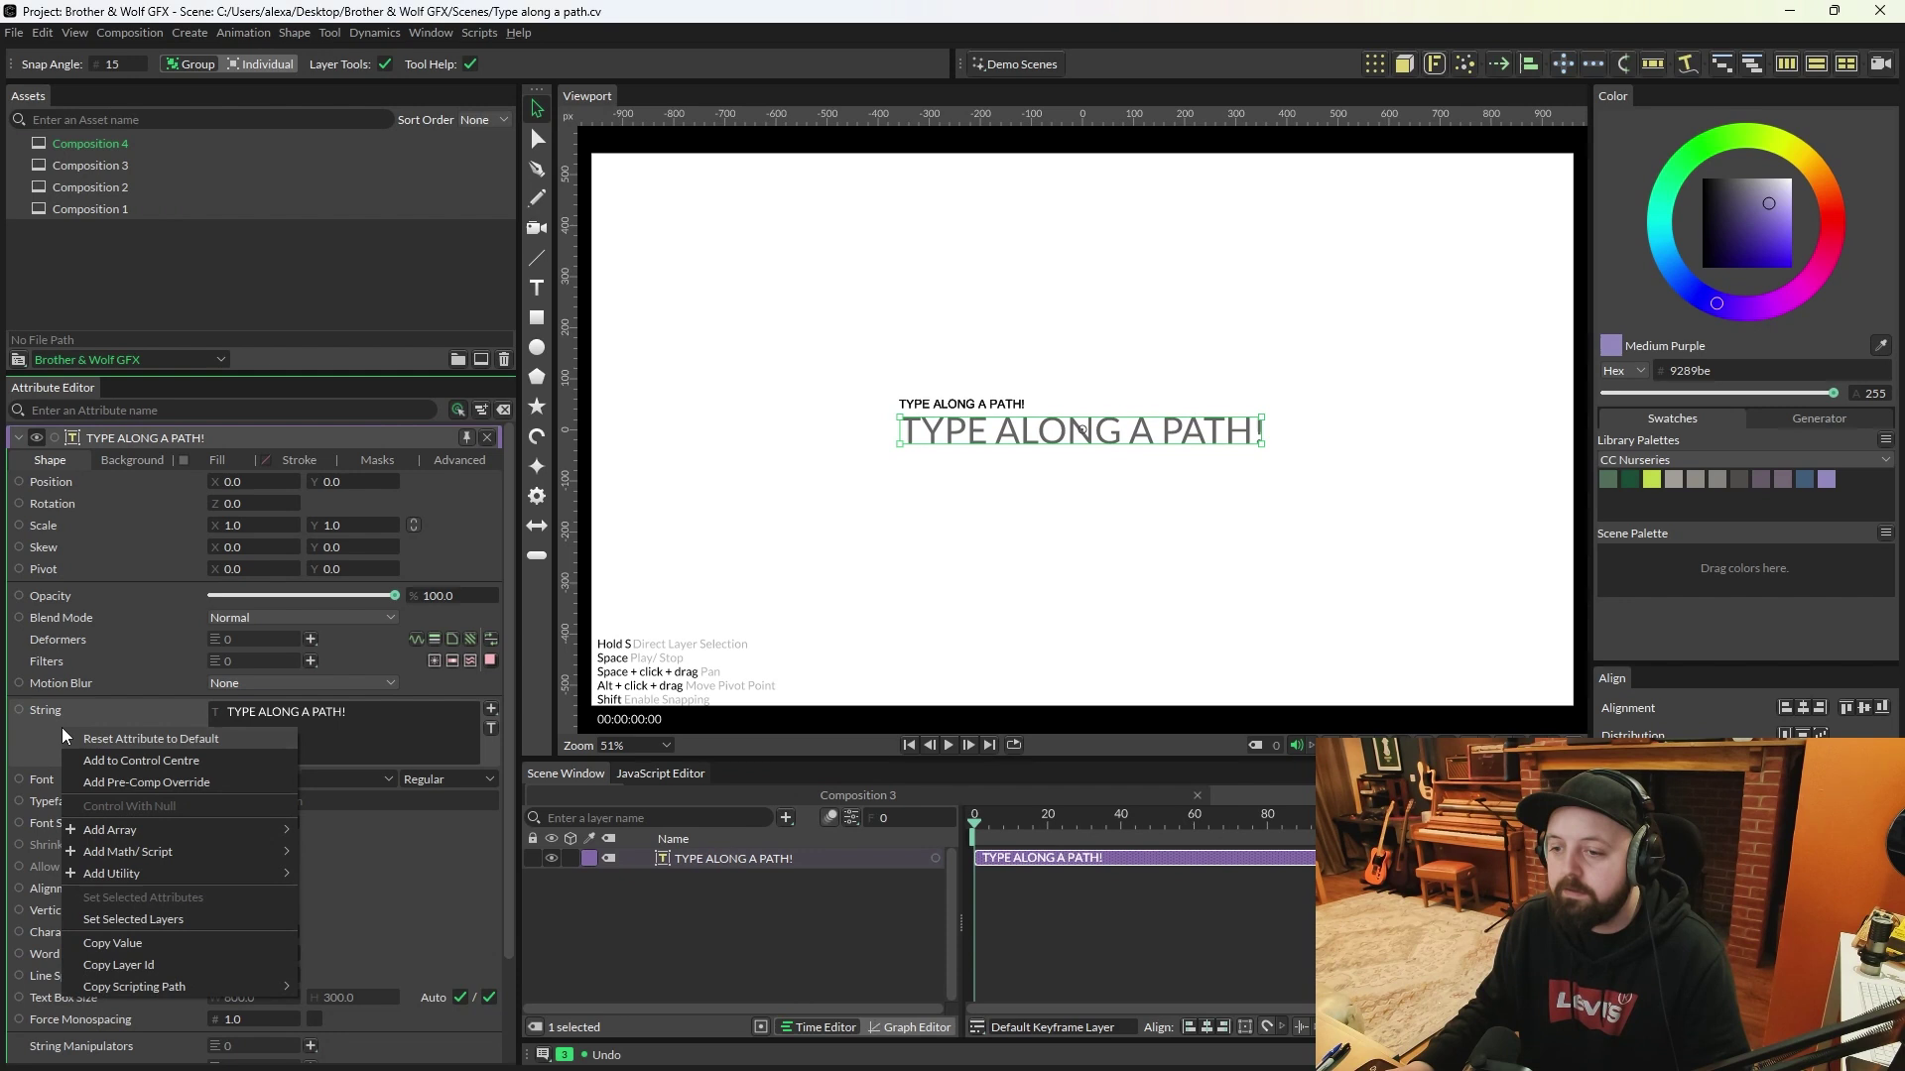
mouse_move(198, 833)
click(457, 833)
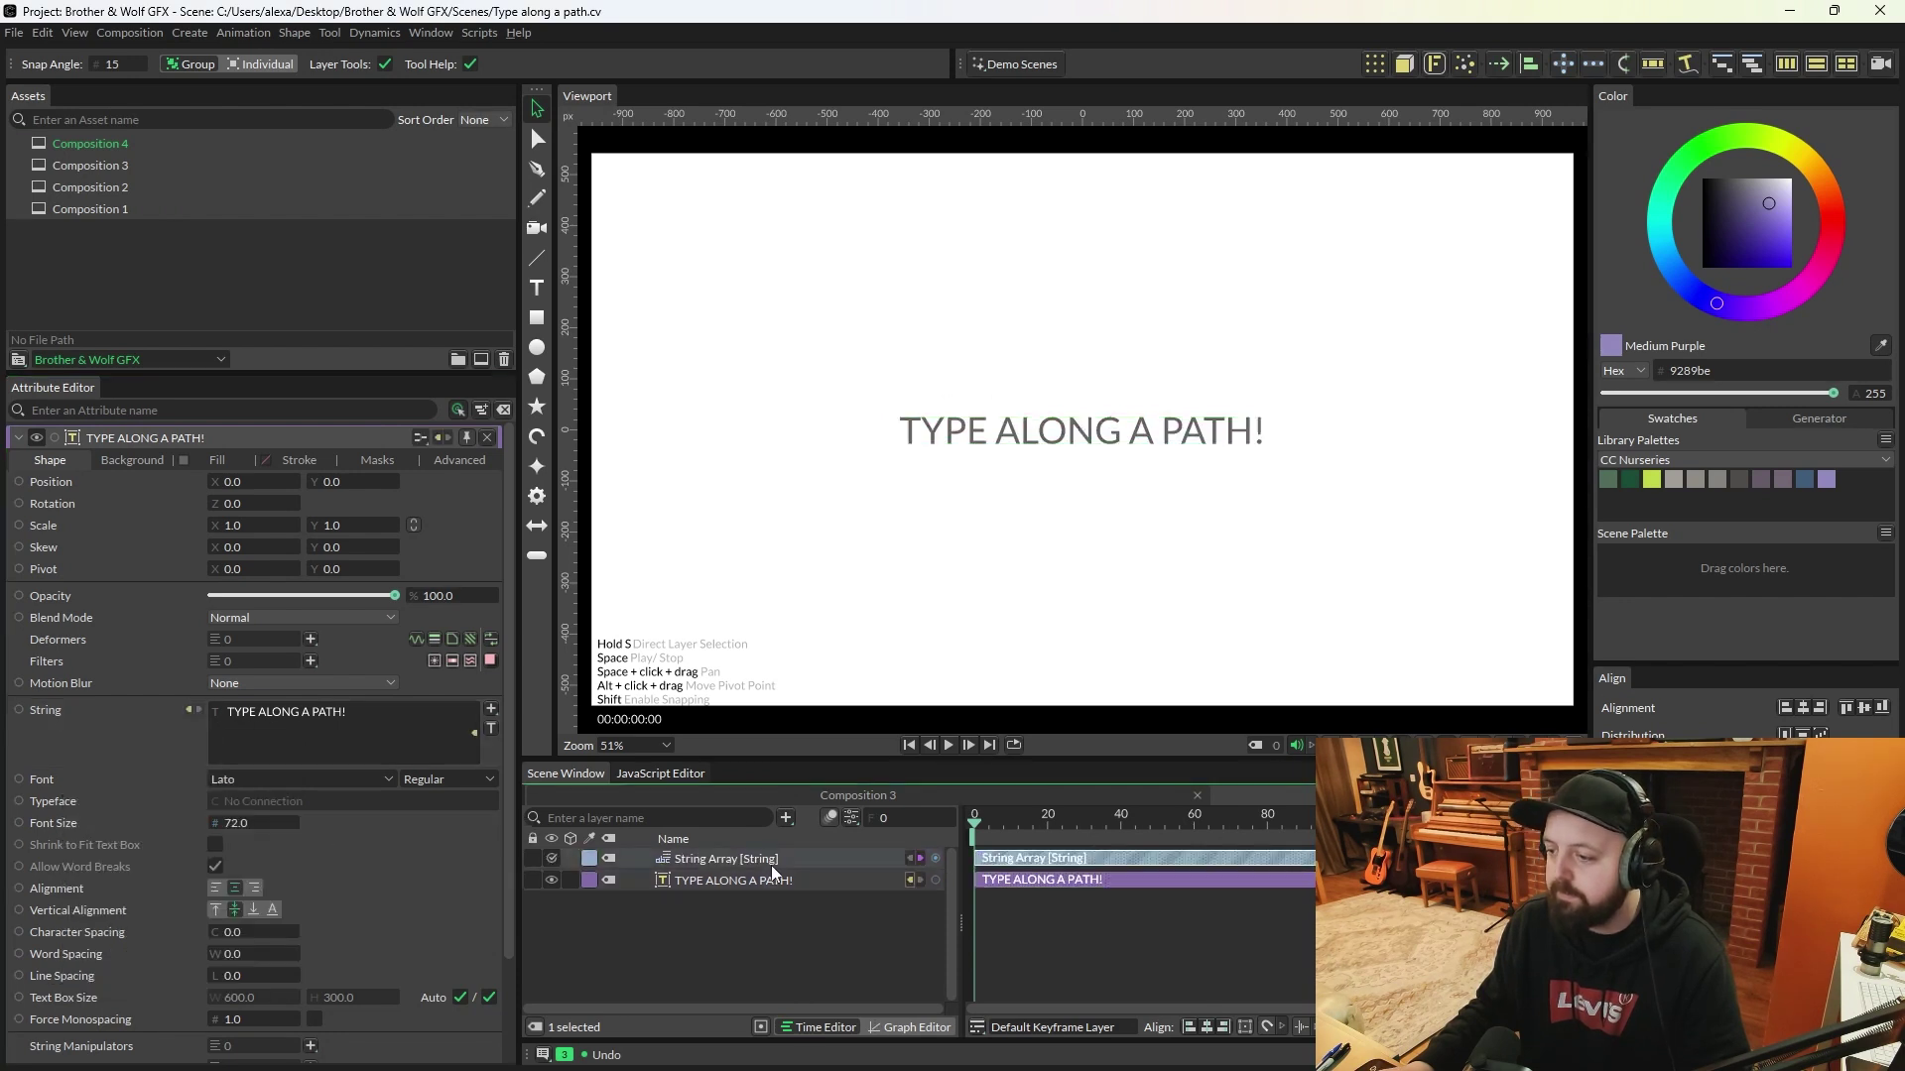
text(SE)
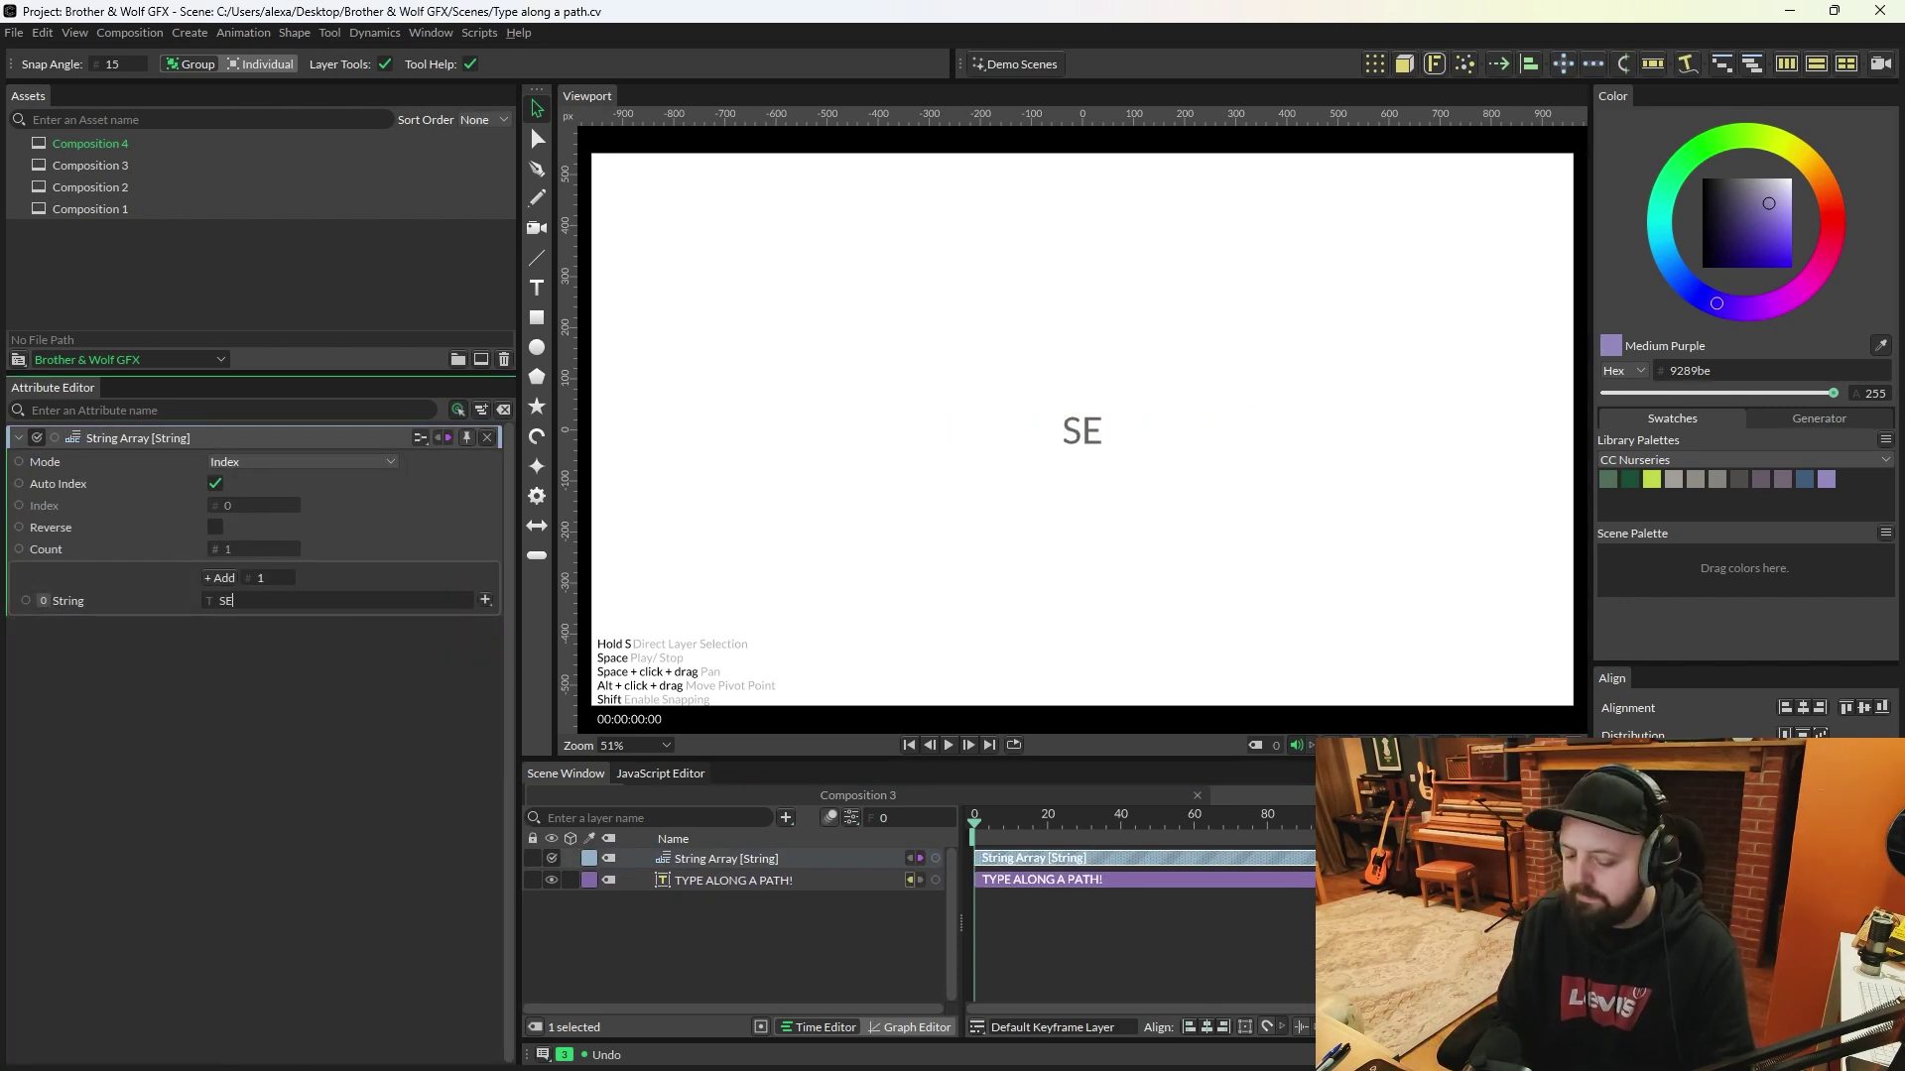
text(E YOU LATER OSC)
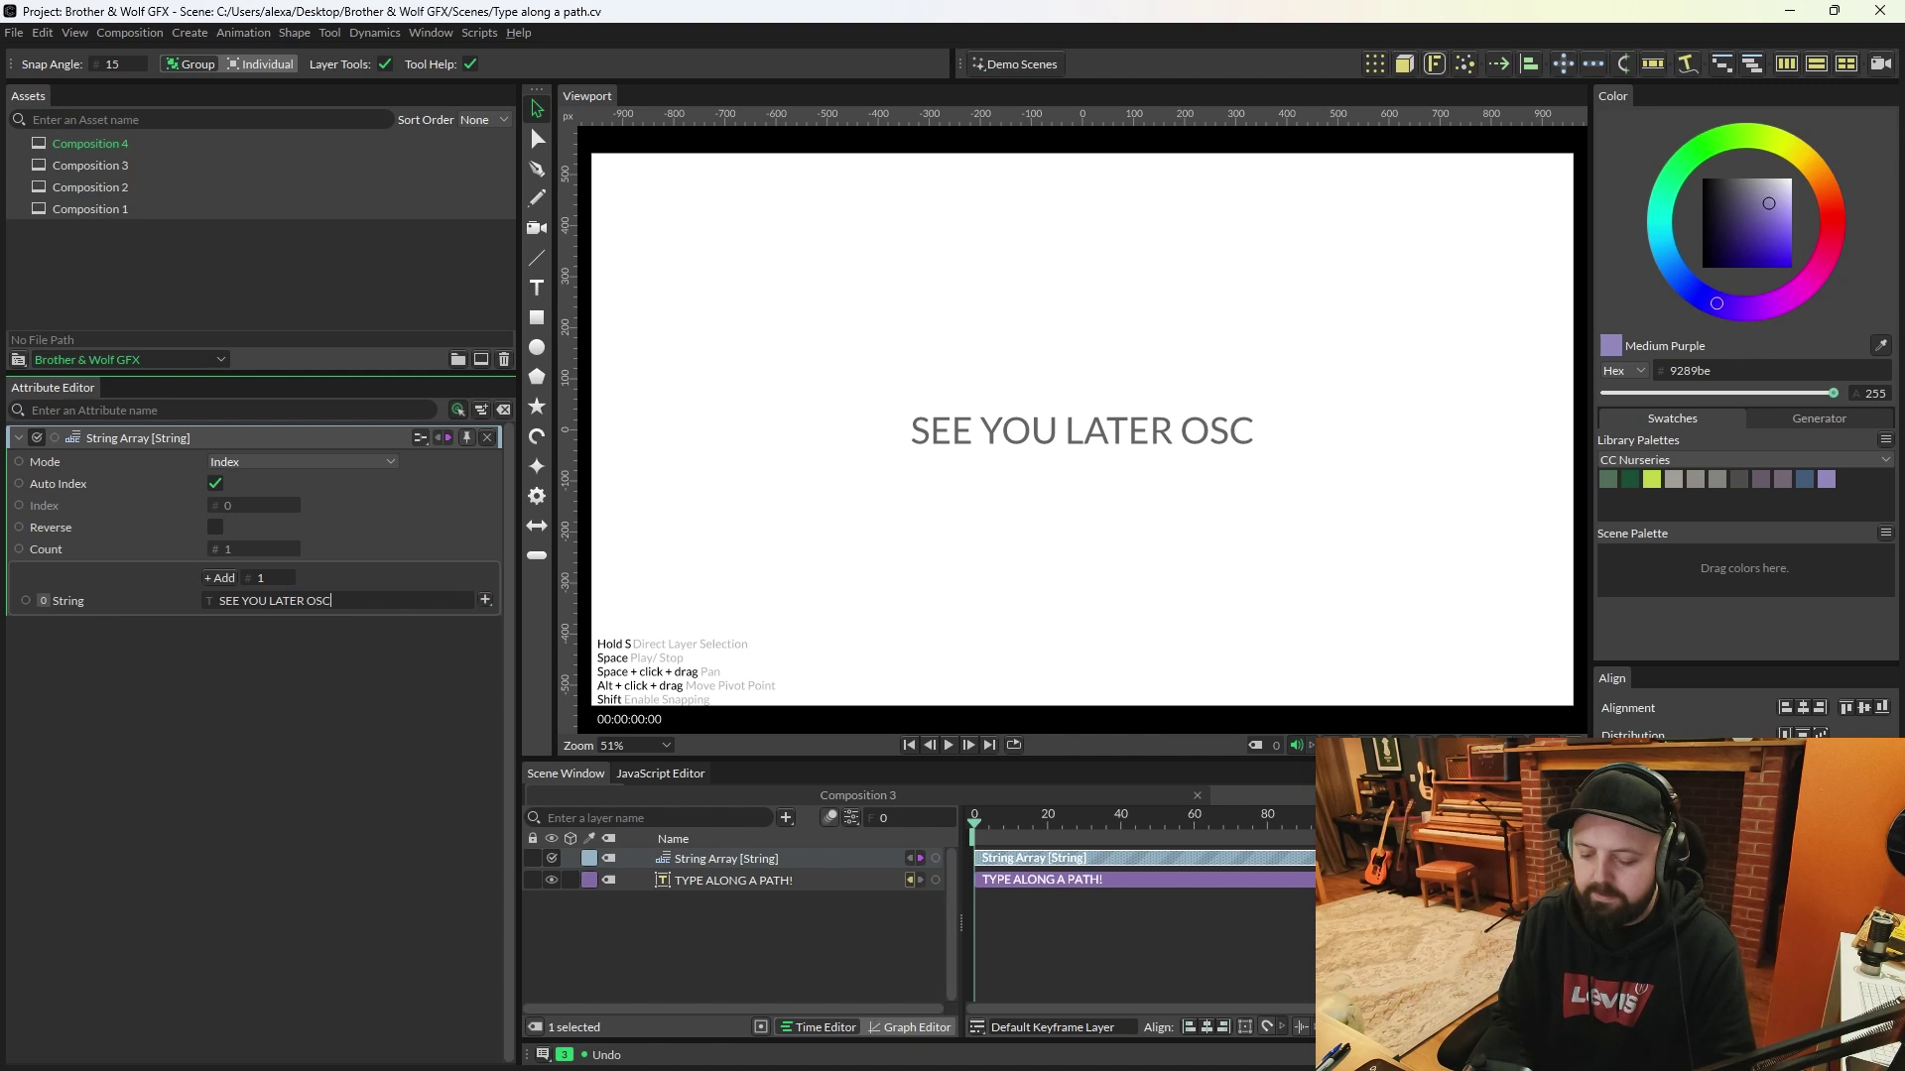
text(ILLATOR)
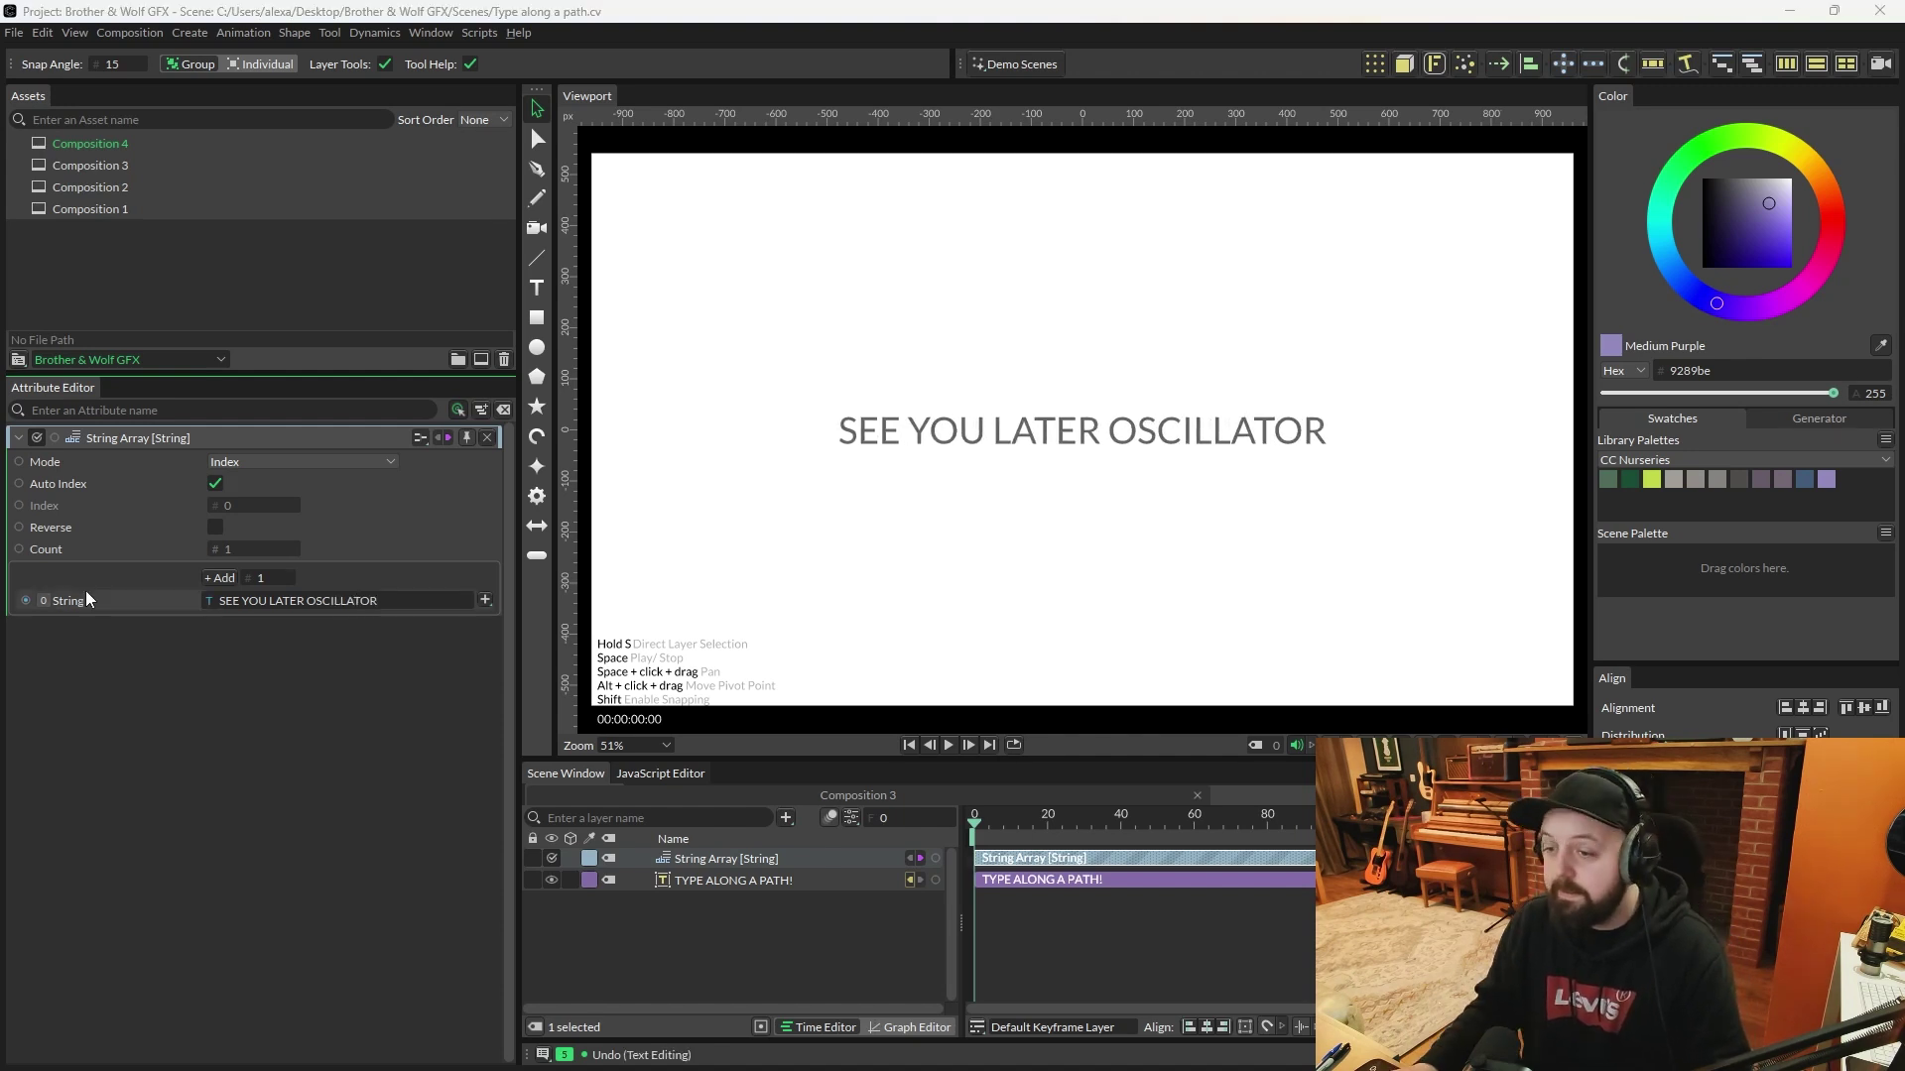
click(220, 580)
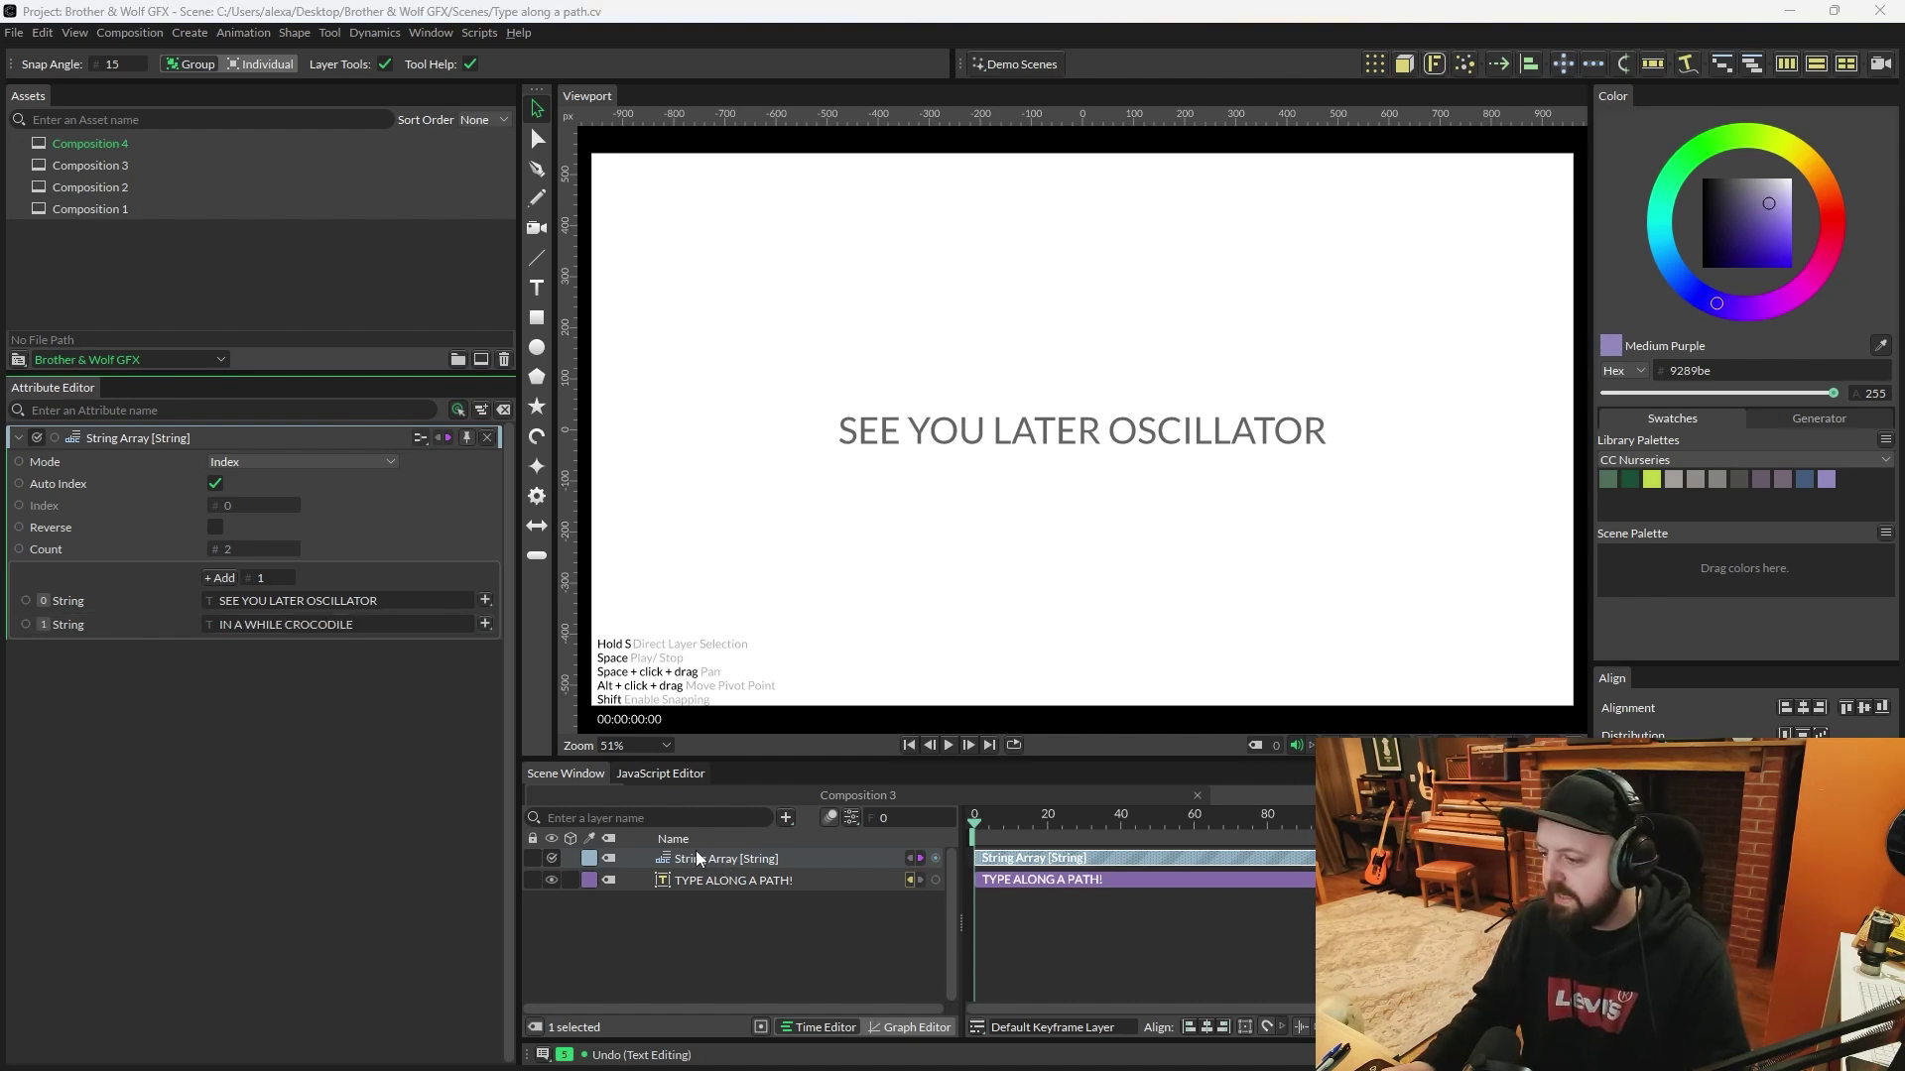
drag(697, 859, 720, 880)
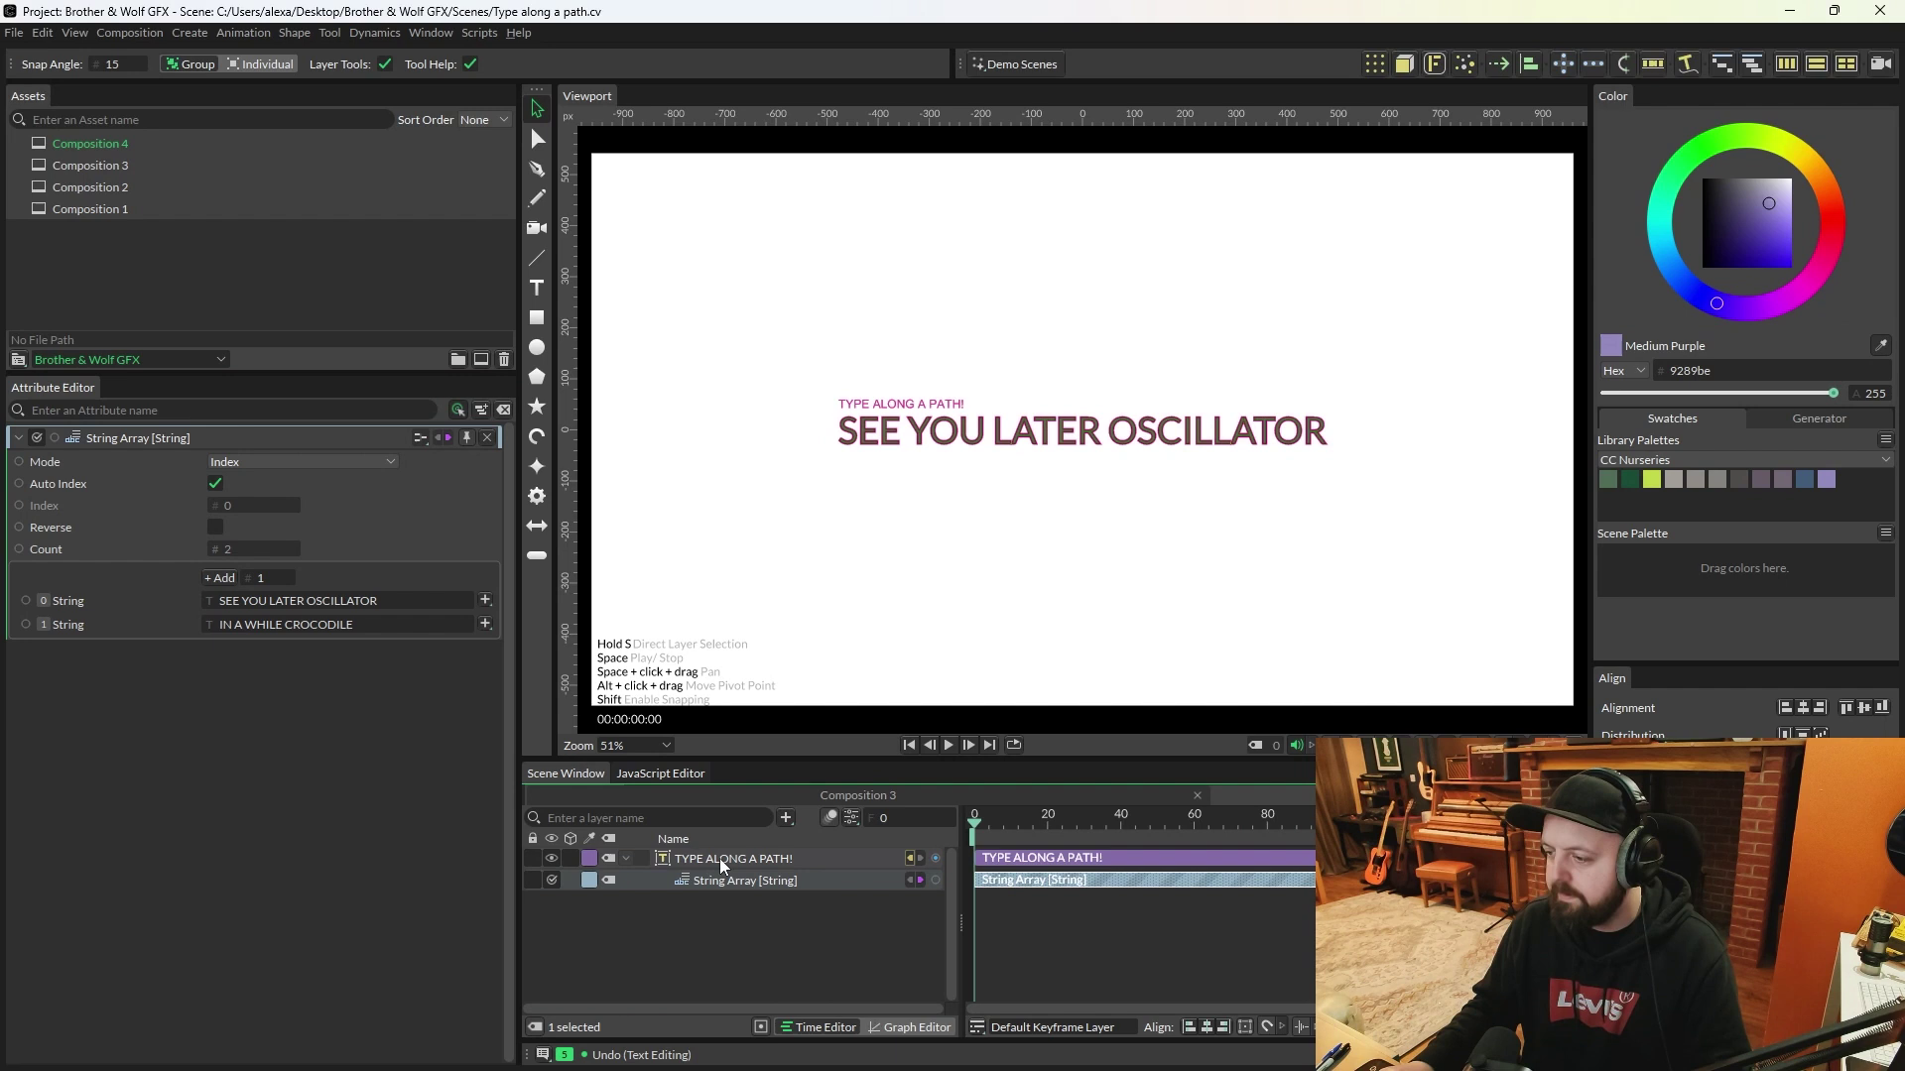
click(874, 512)
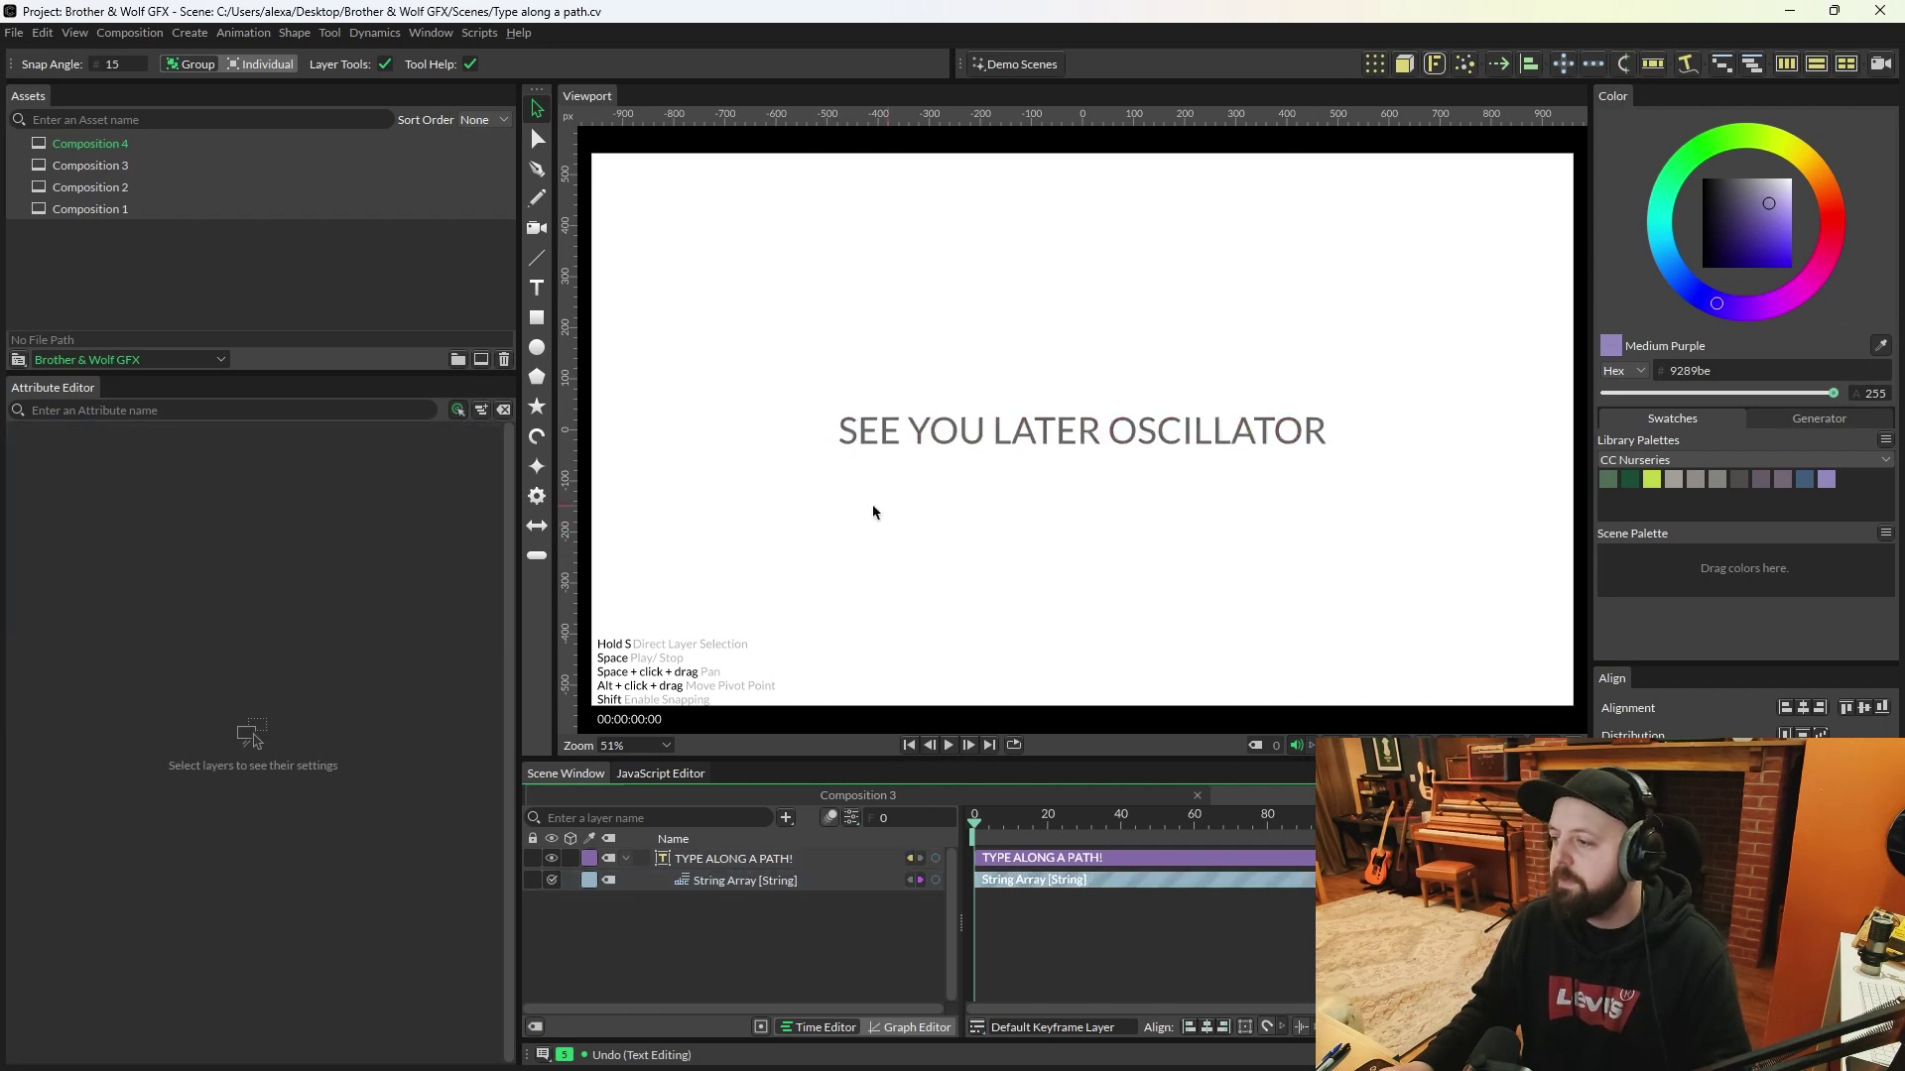
Step: Create a Basic Line with Length 2500 and 50 Divisions
alt+click(537, 262)
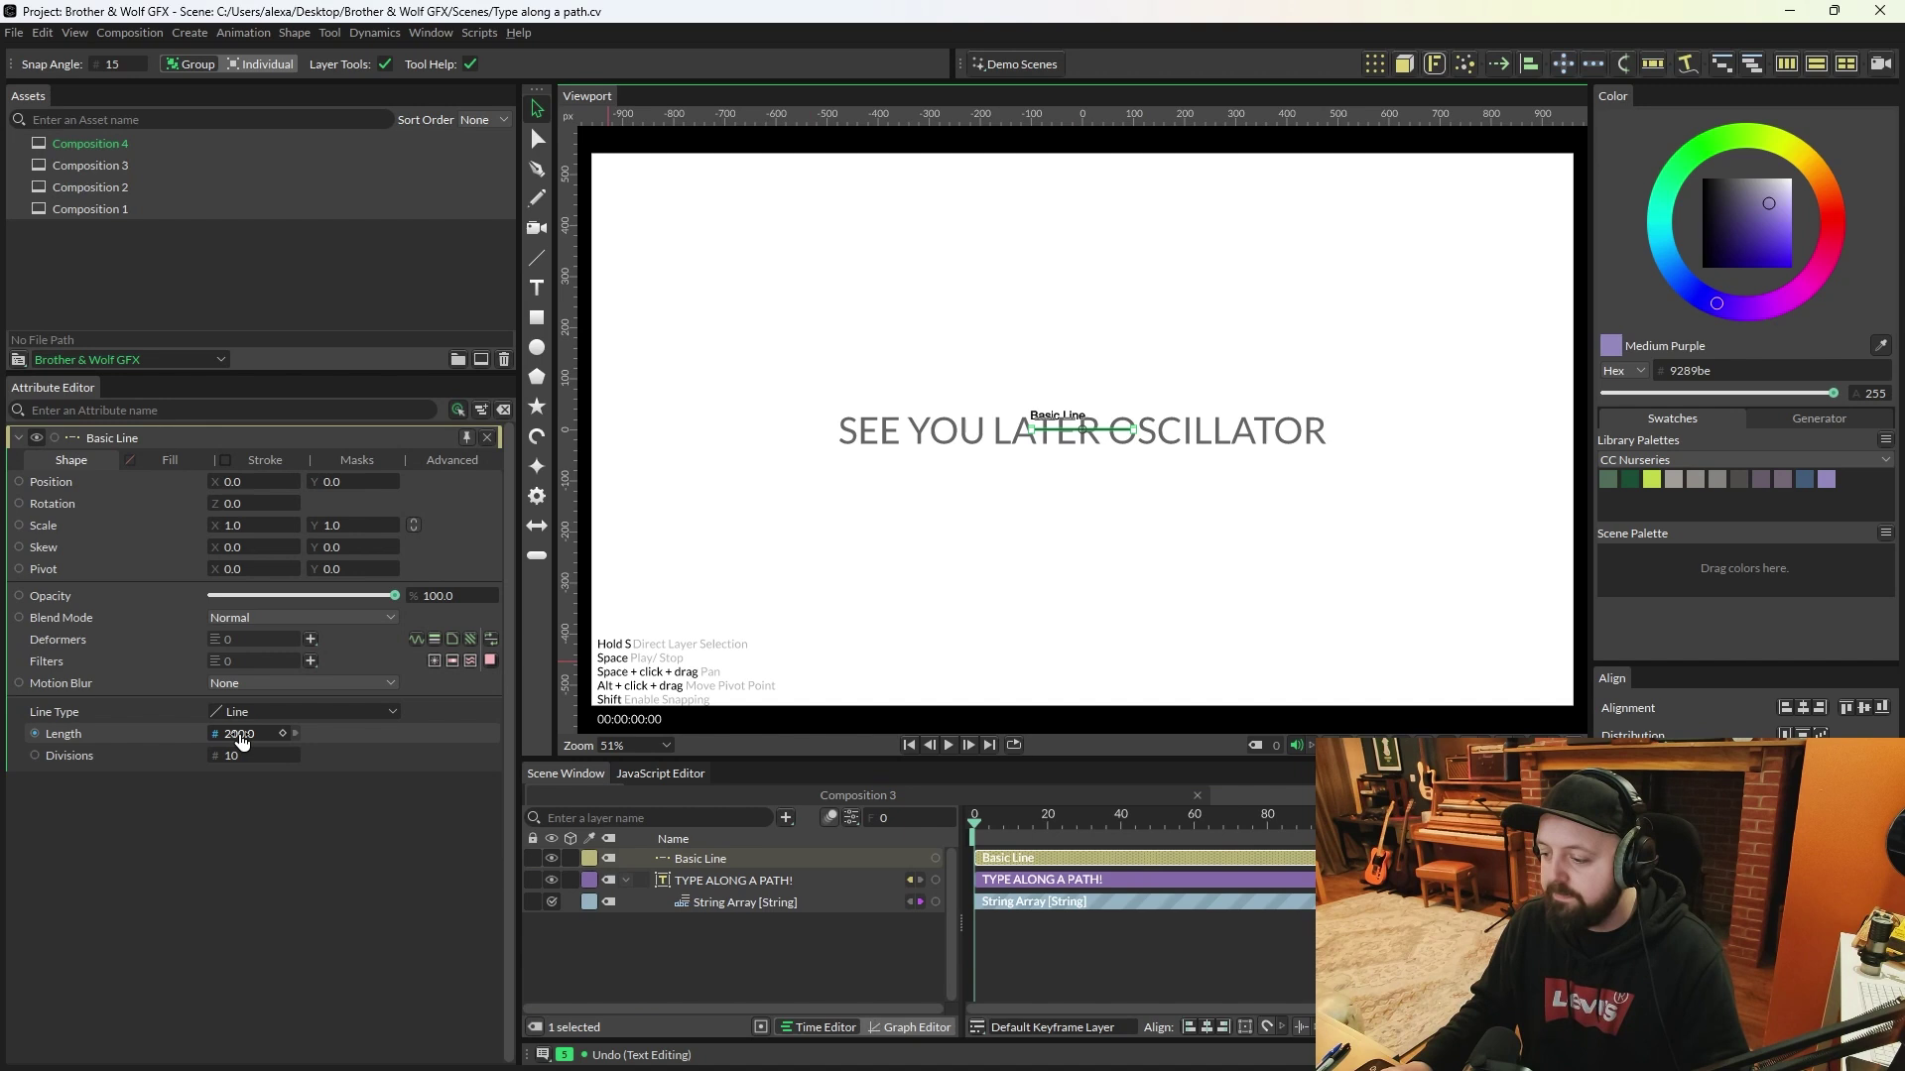
drag(245, 742, 245, 741)
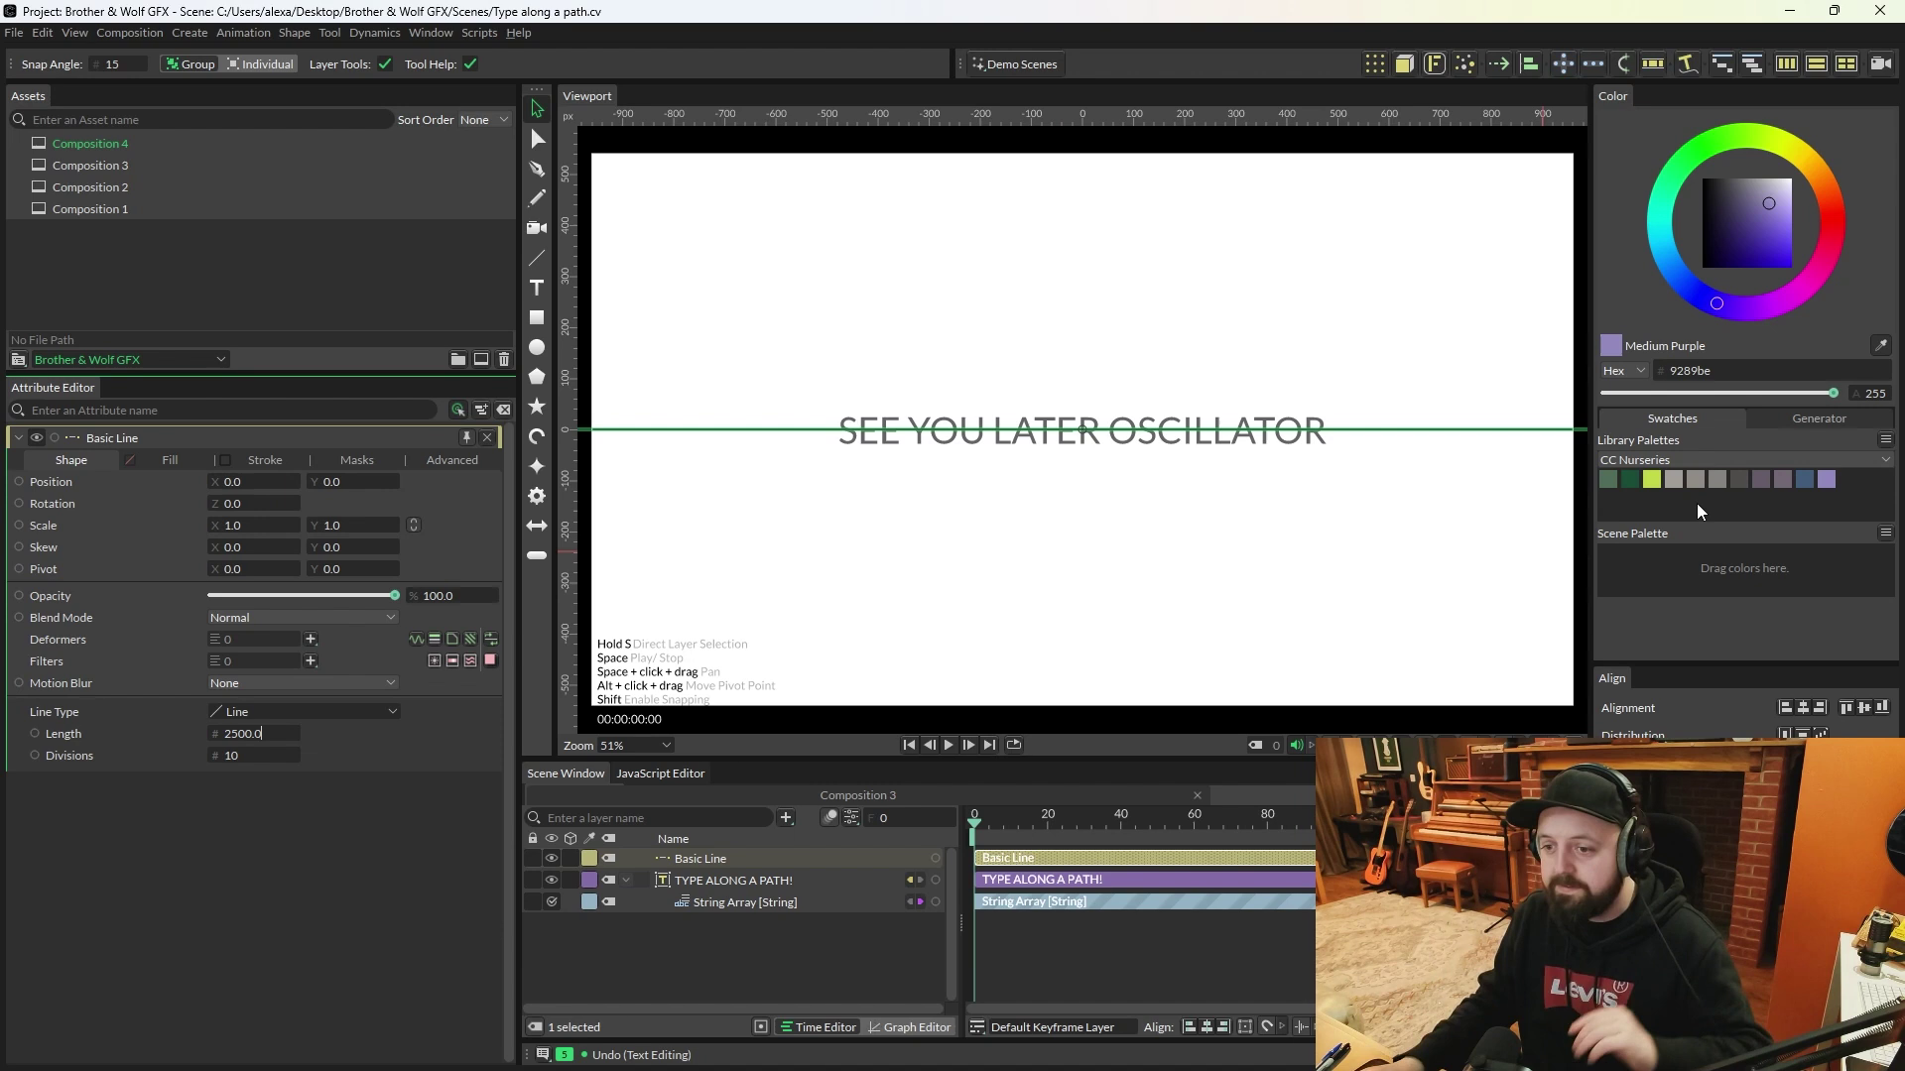
drag(256, 751, 256, 751)
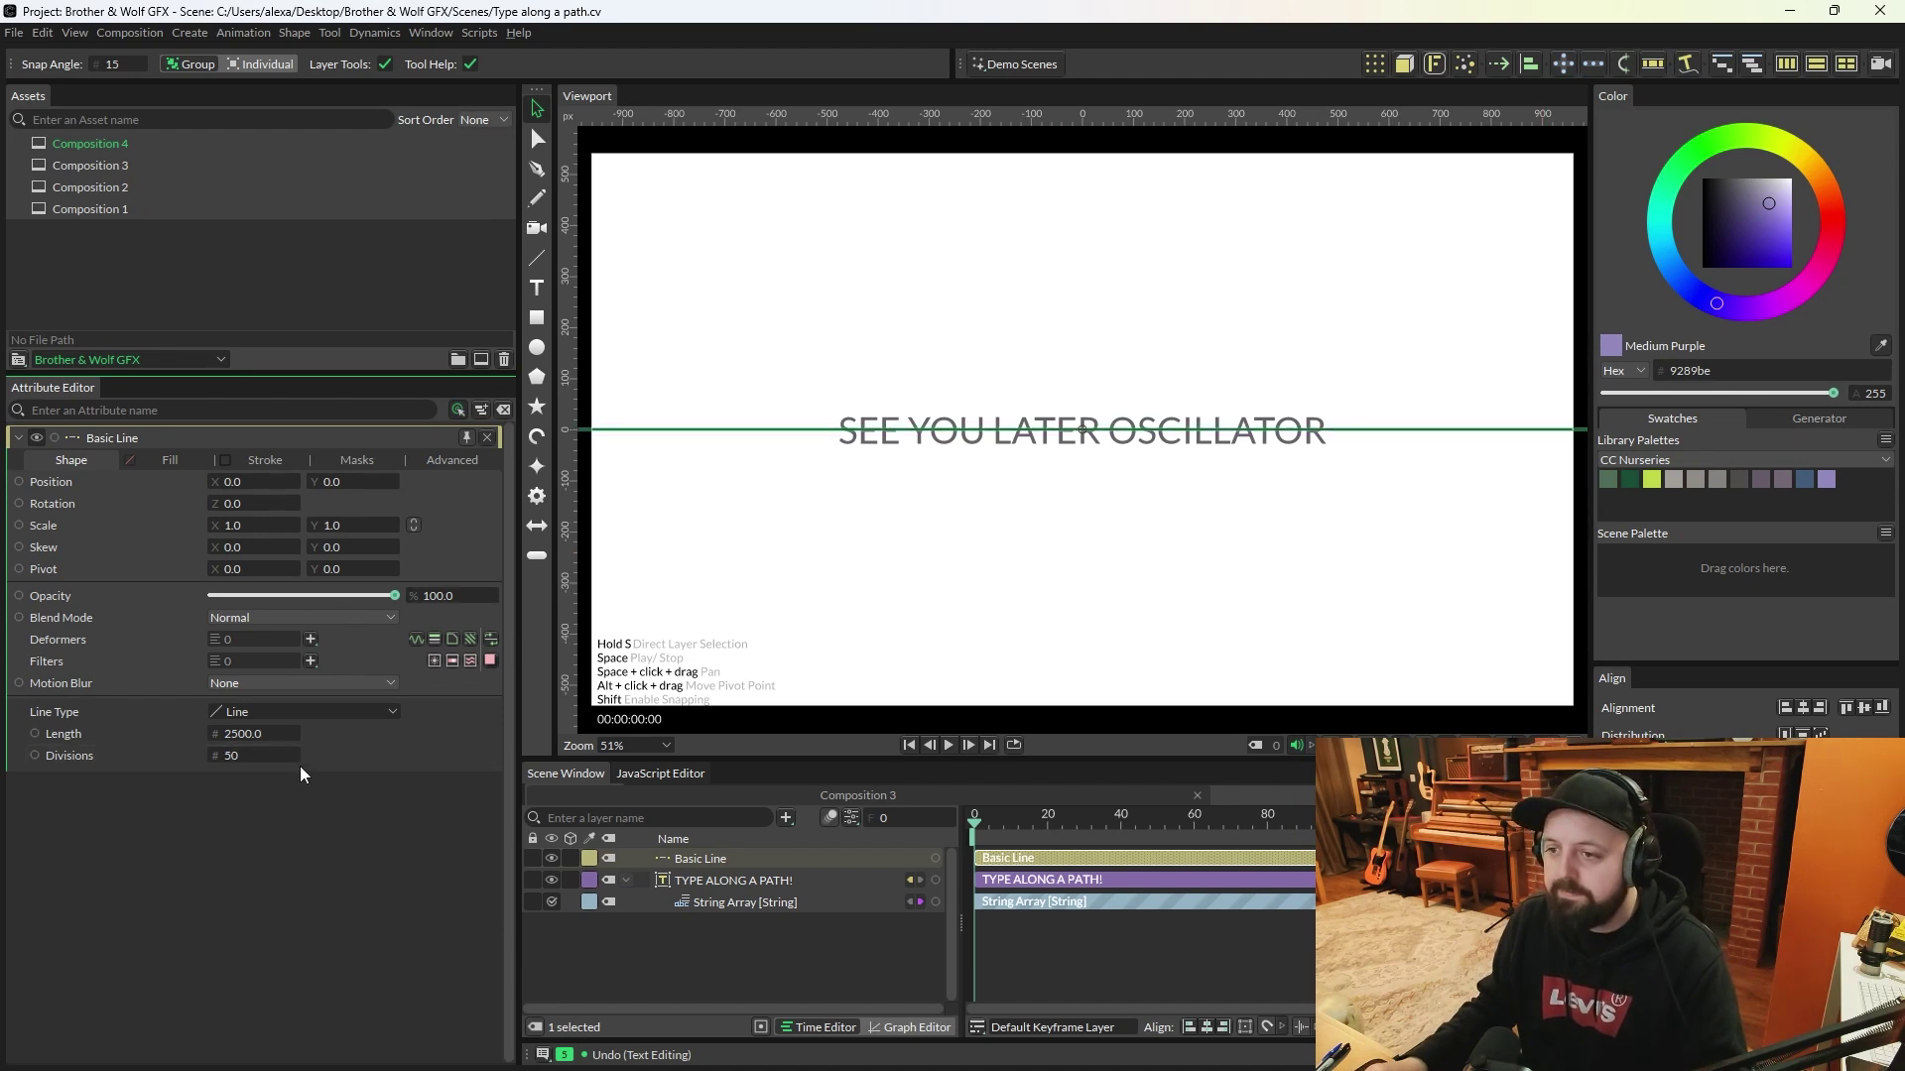
Step: Add an Oscillator deformer under the Basic Line layer
click(310, 640)
click(360, 659)
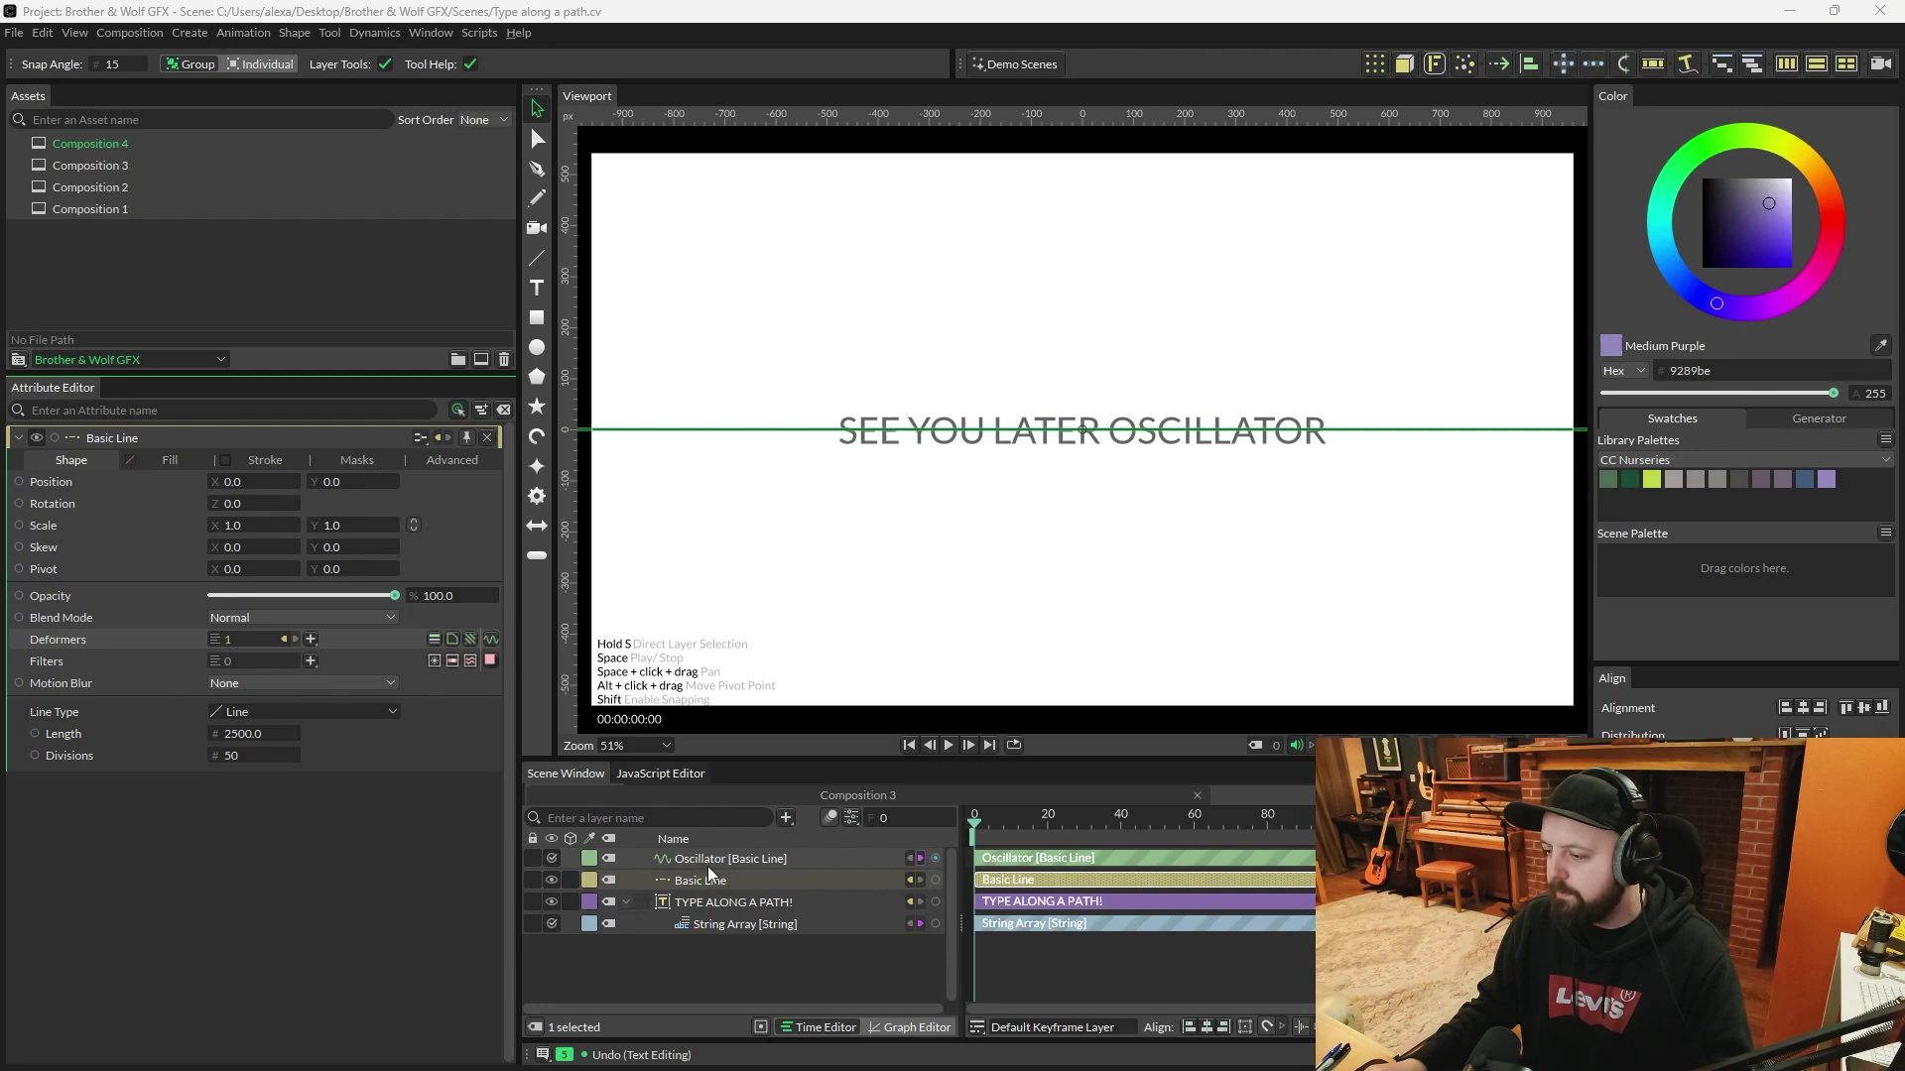
mouse_move(716, 860)
mouse_down()
mouse_move(722, 885)
mouse_move(700, 867)
mouse_up()
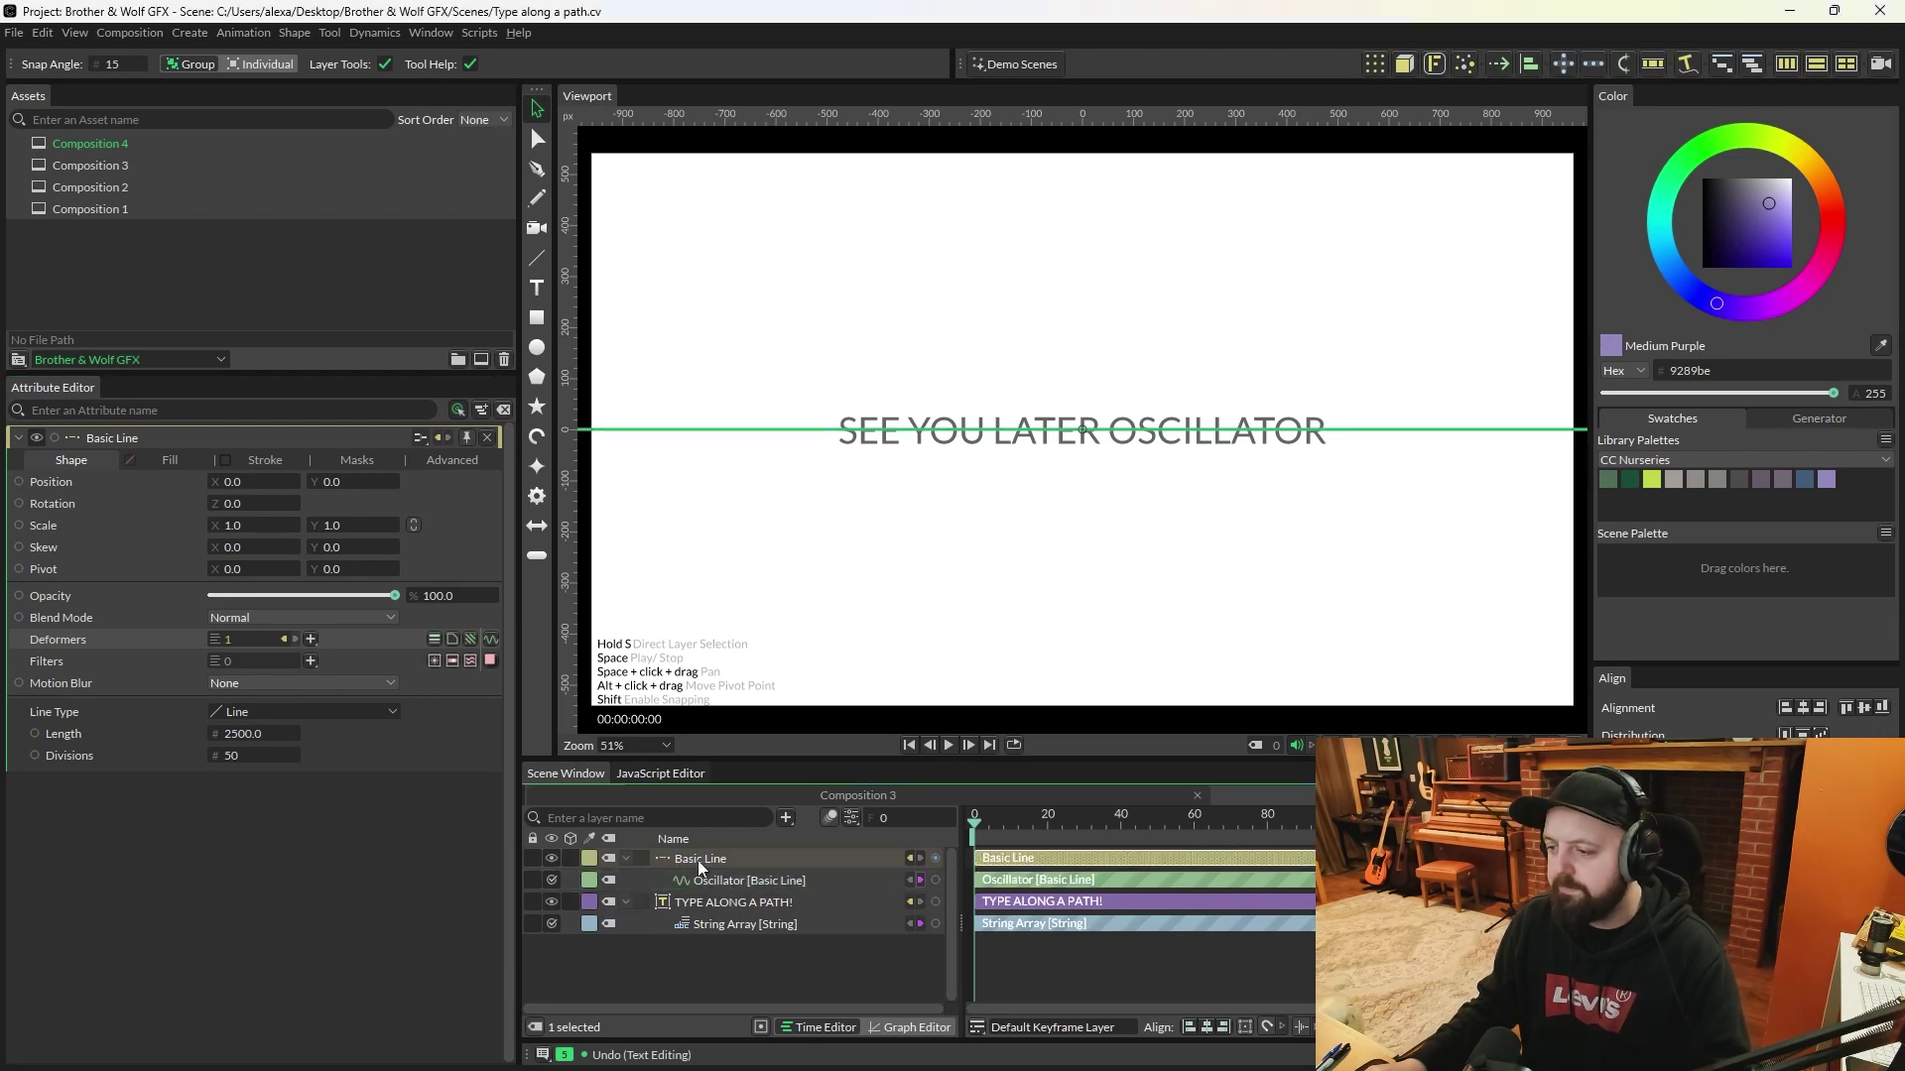
click(718, 880)
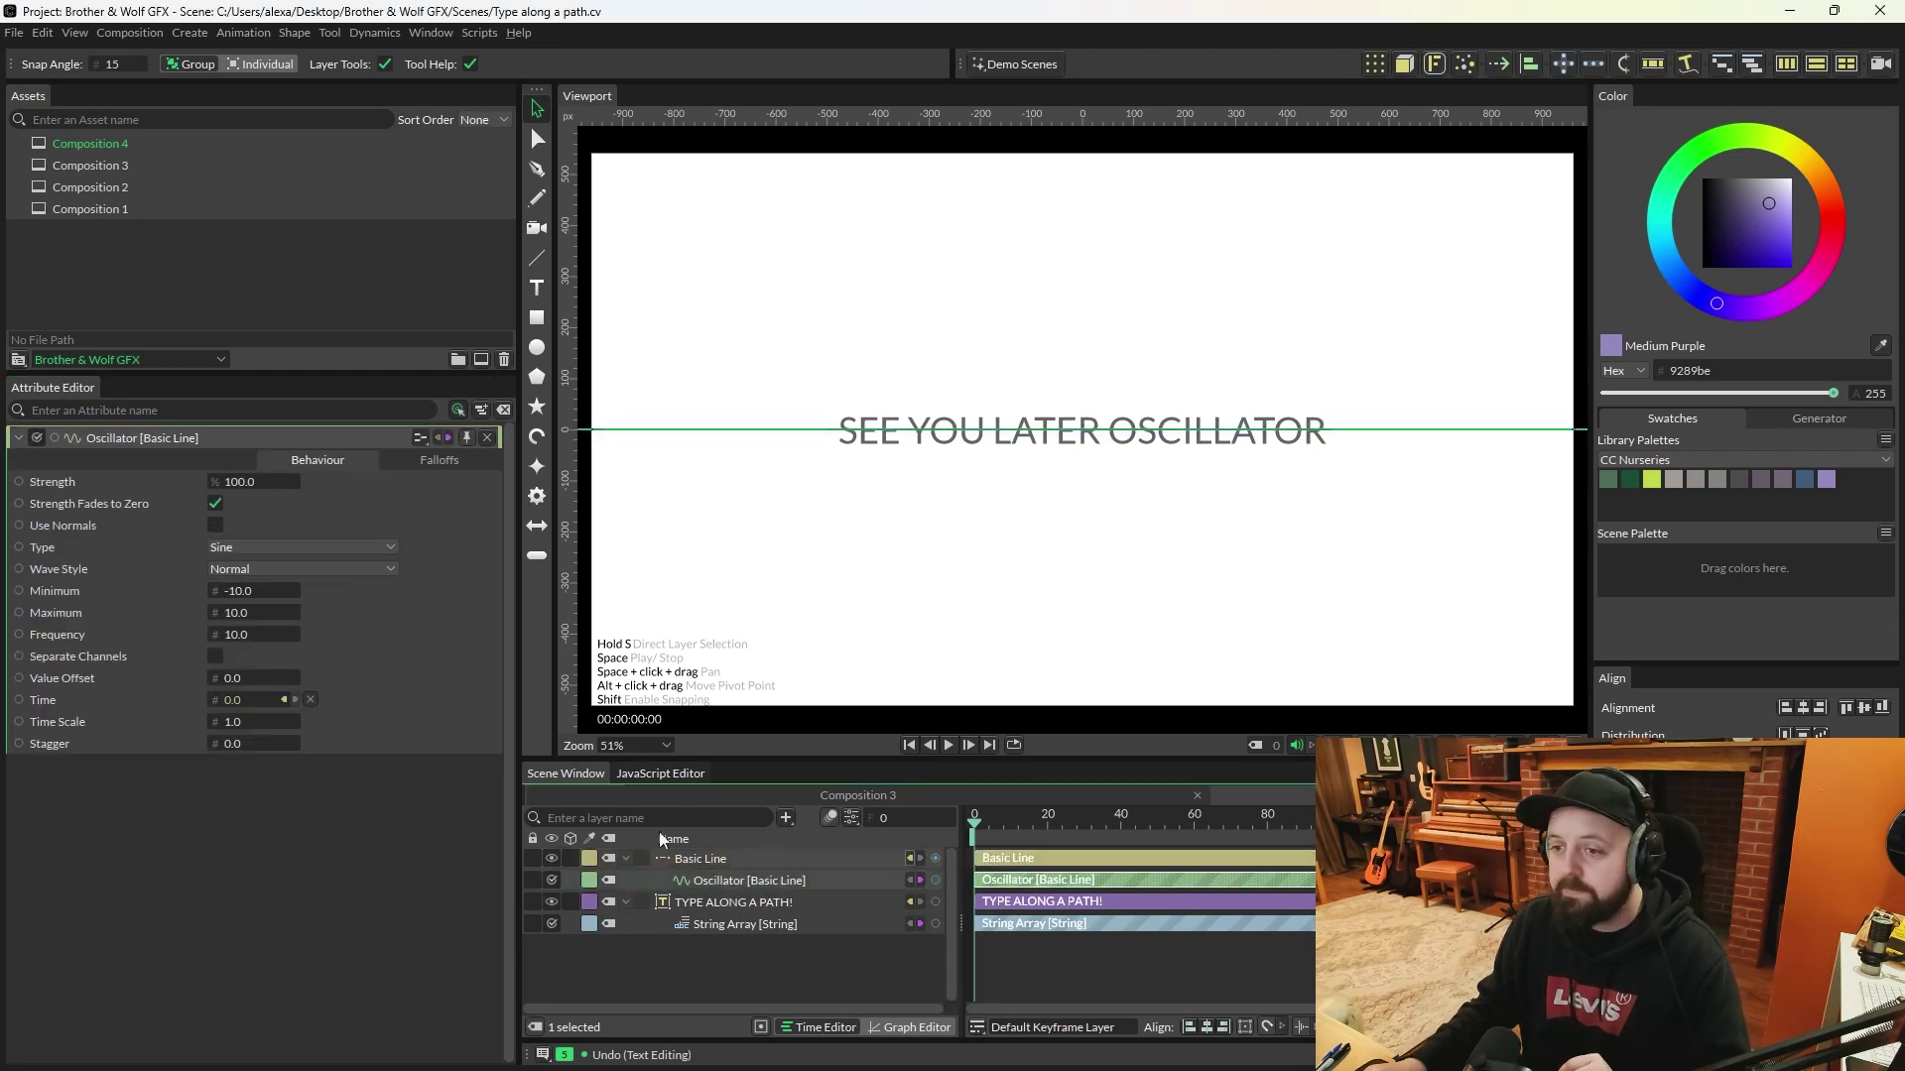
Step: Set the Oscillator to Use Normals, Minimum -150, Maximum 150 and Frequency 1
click(215, 526)
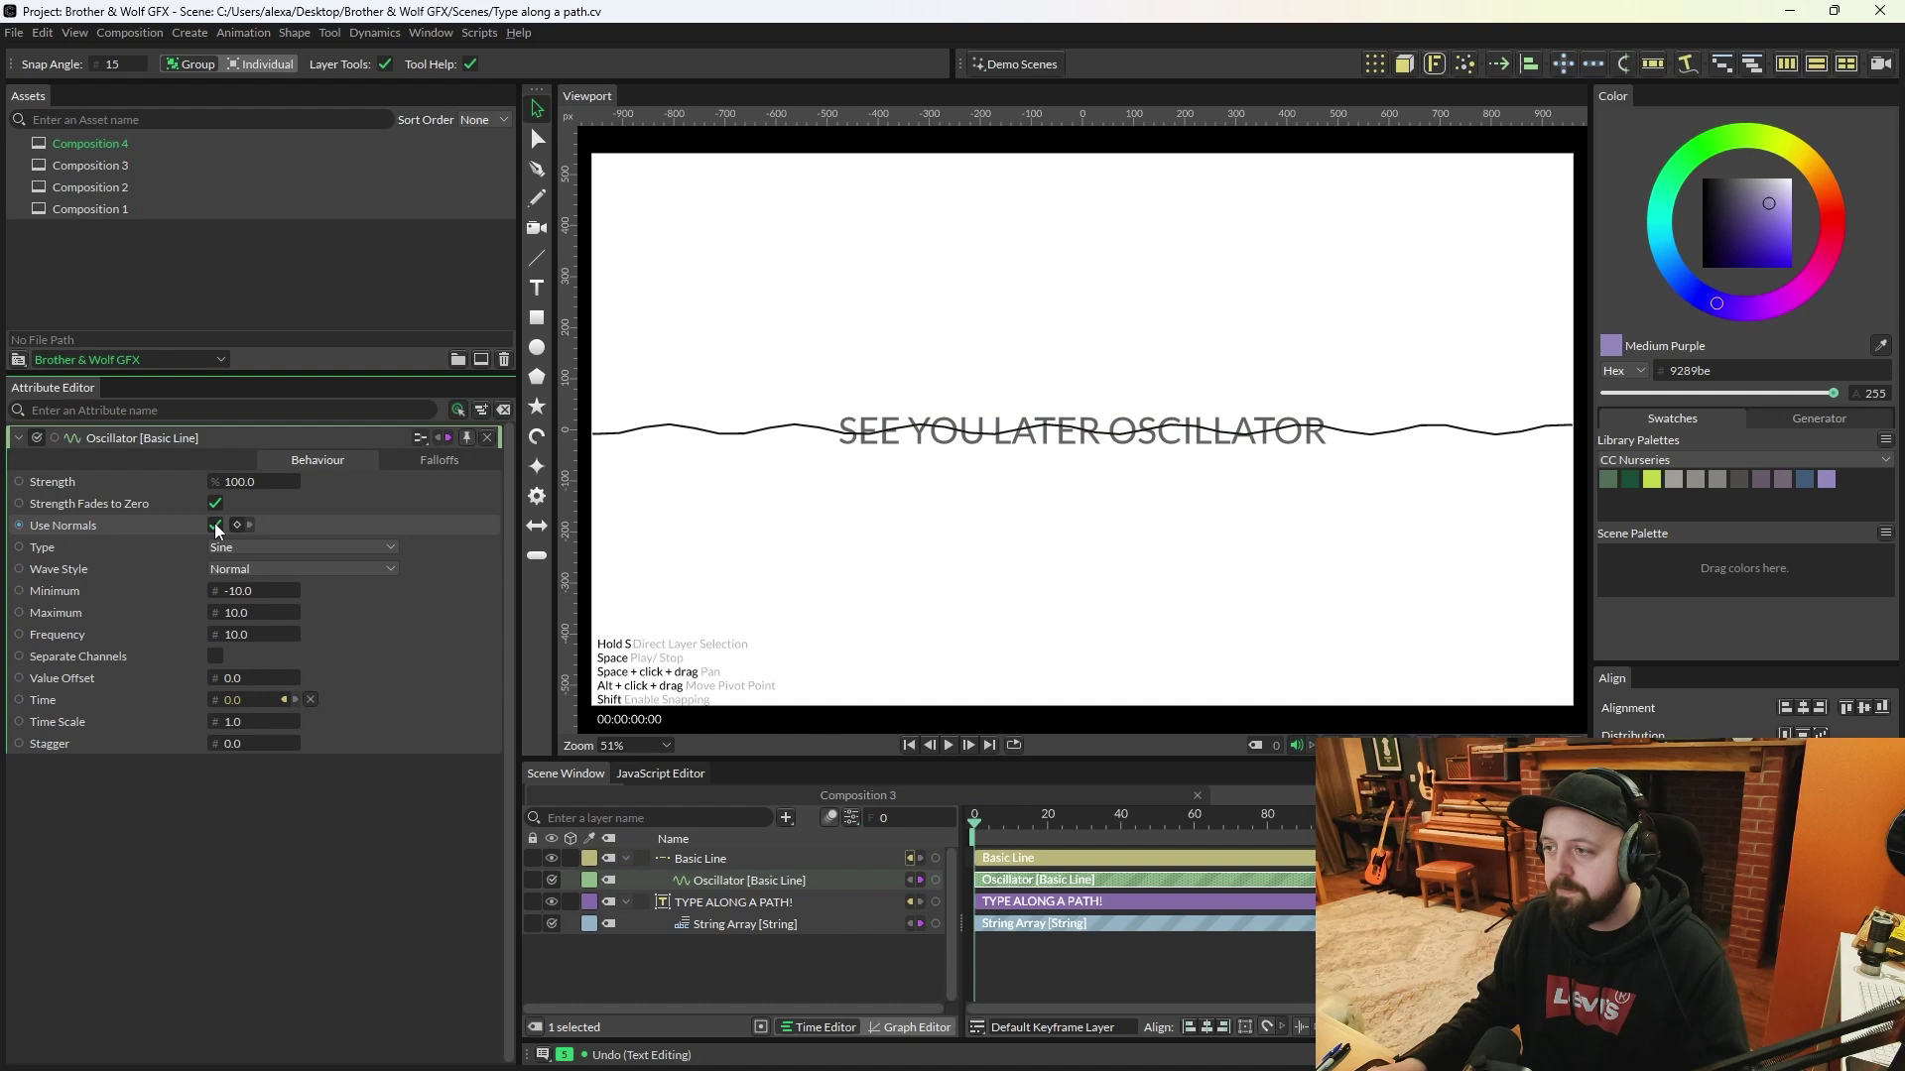
text(-)
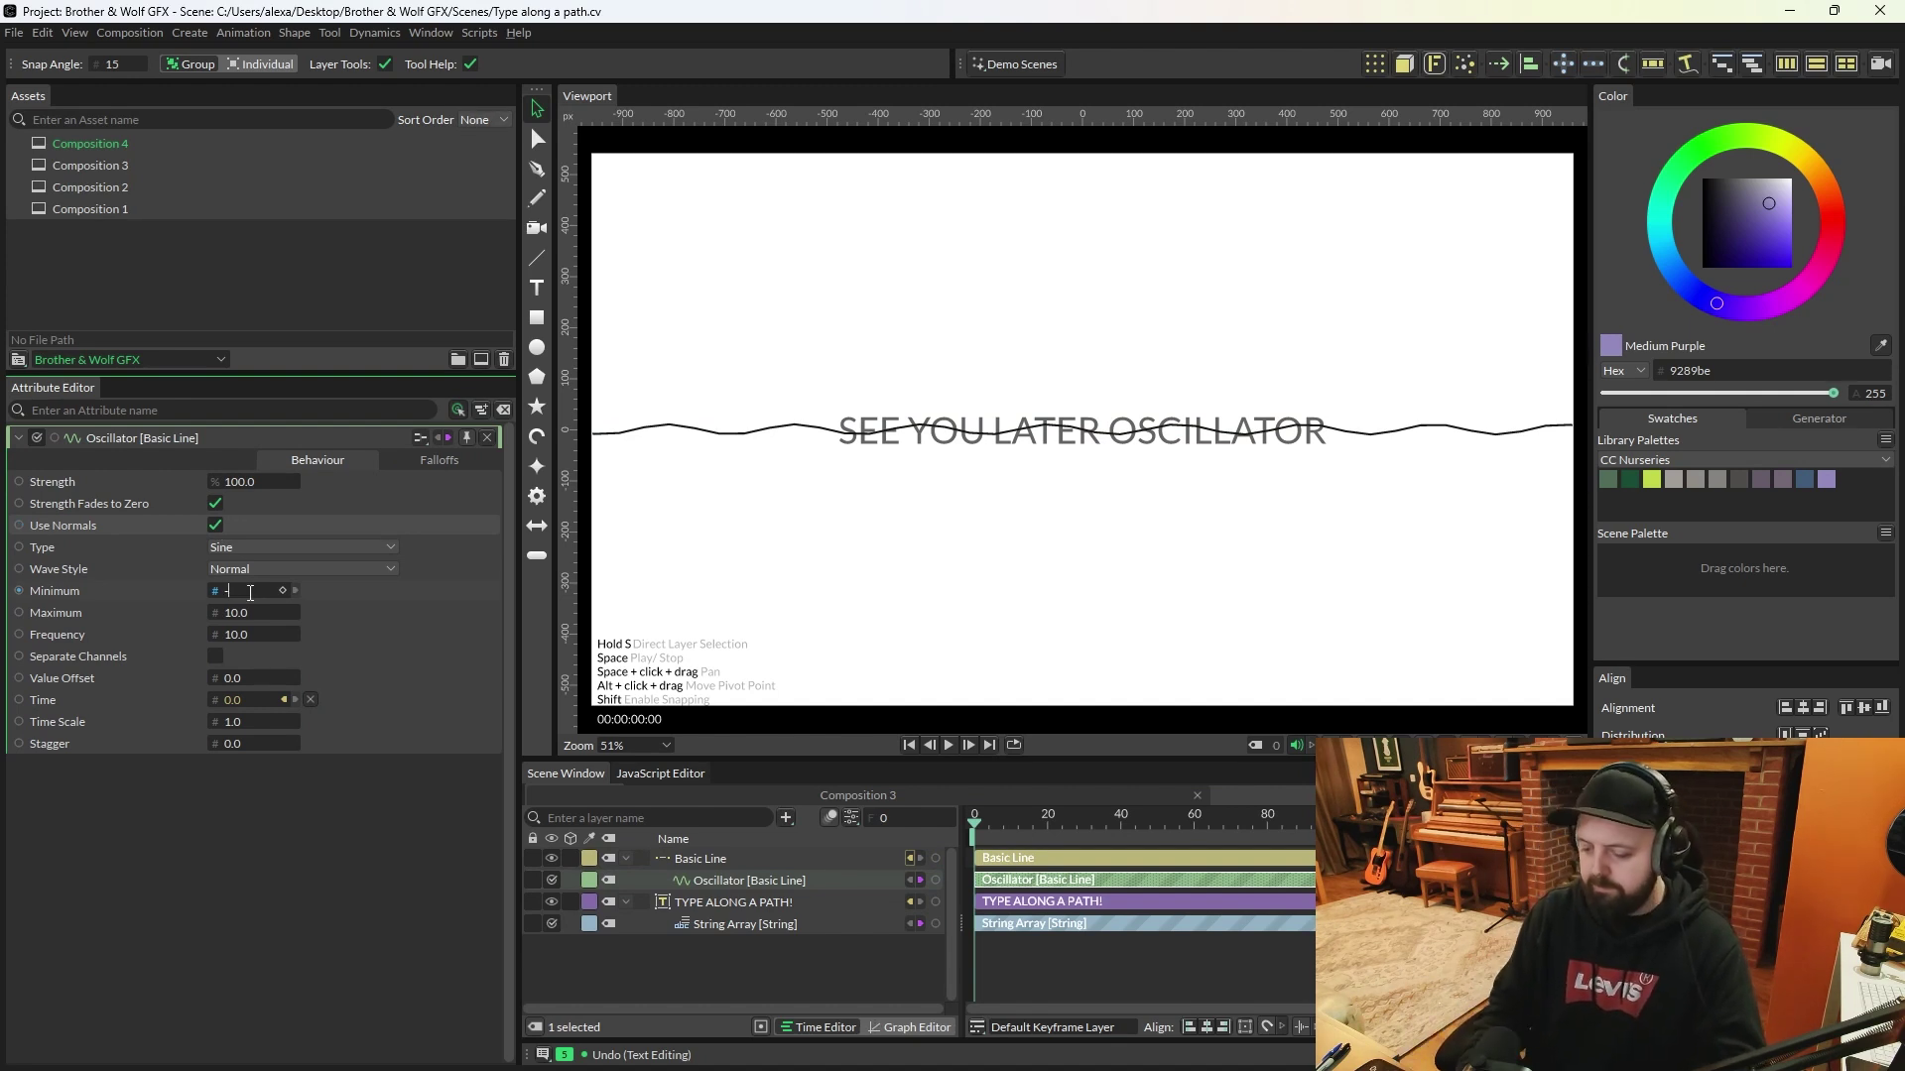
key(Tab)
text(150)
key(Return)
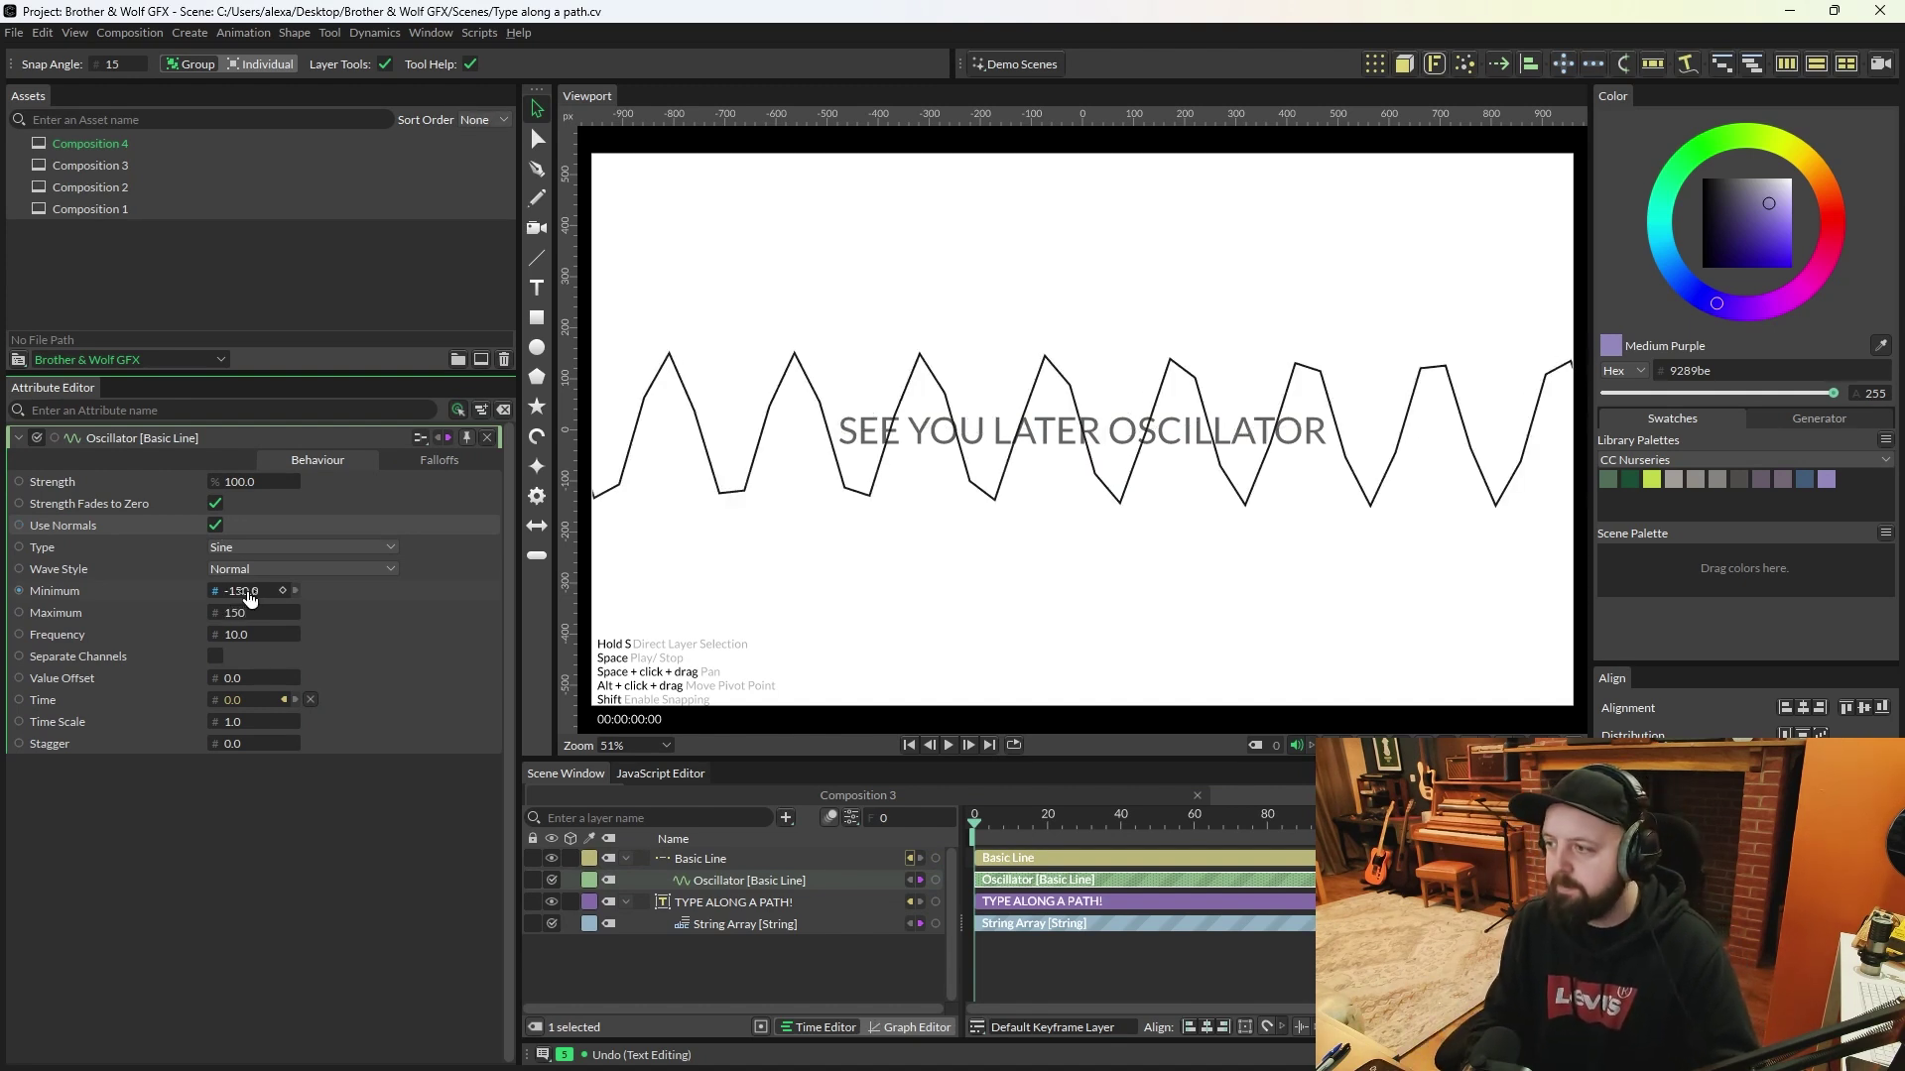
click(241, 634)
text(1)
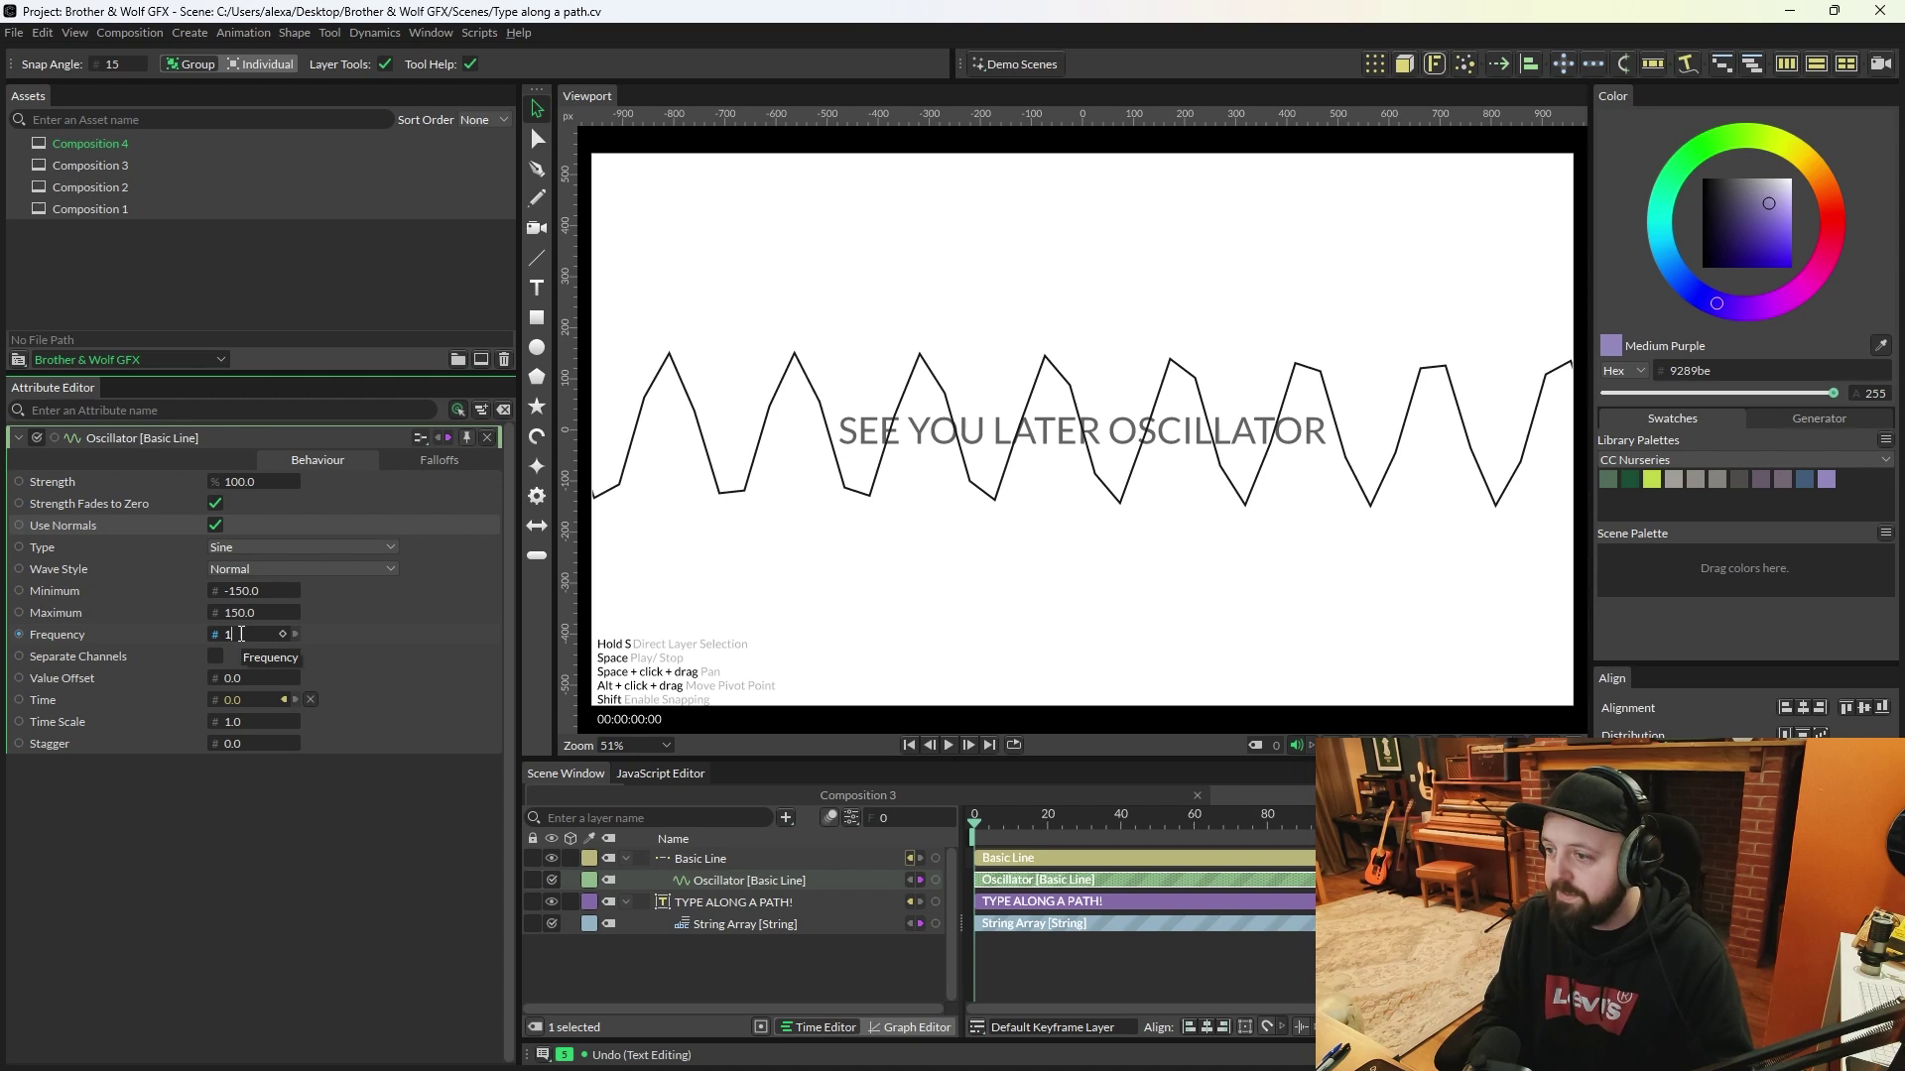
key(Return)
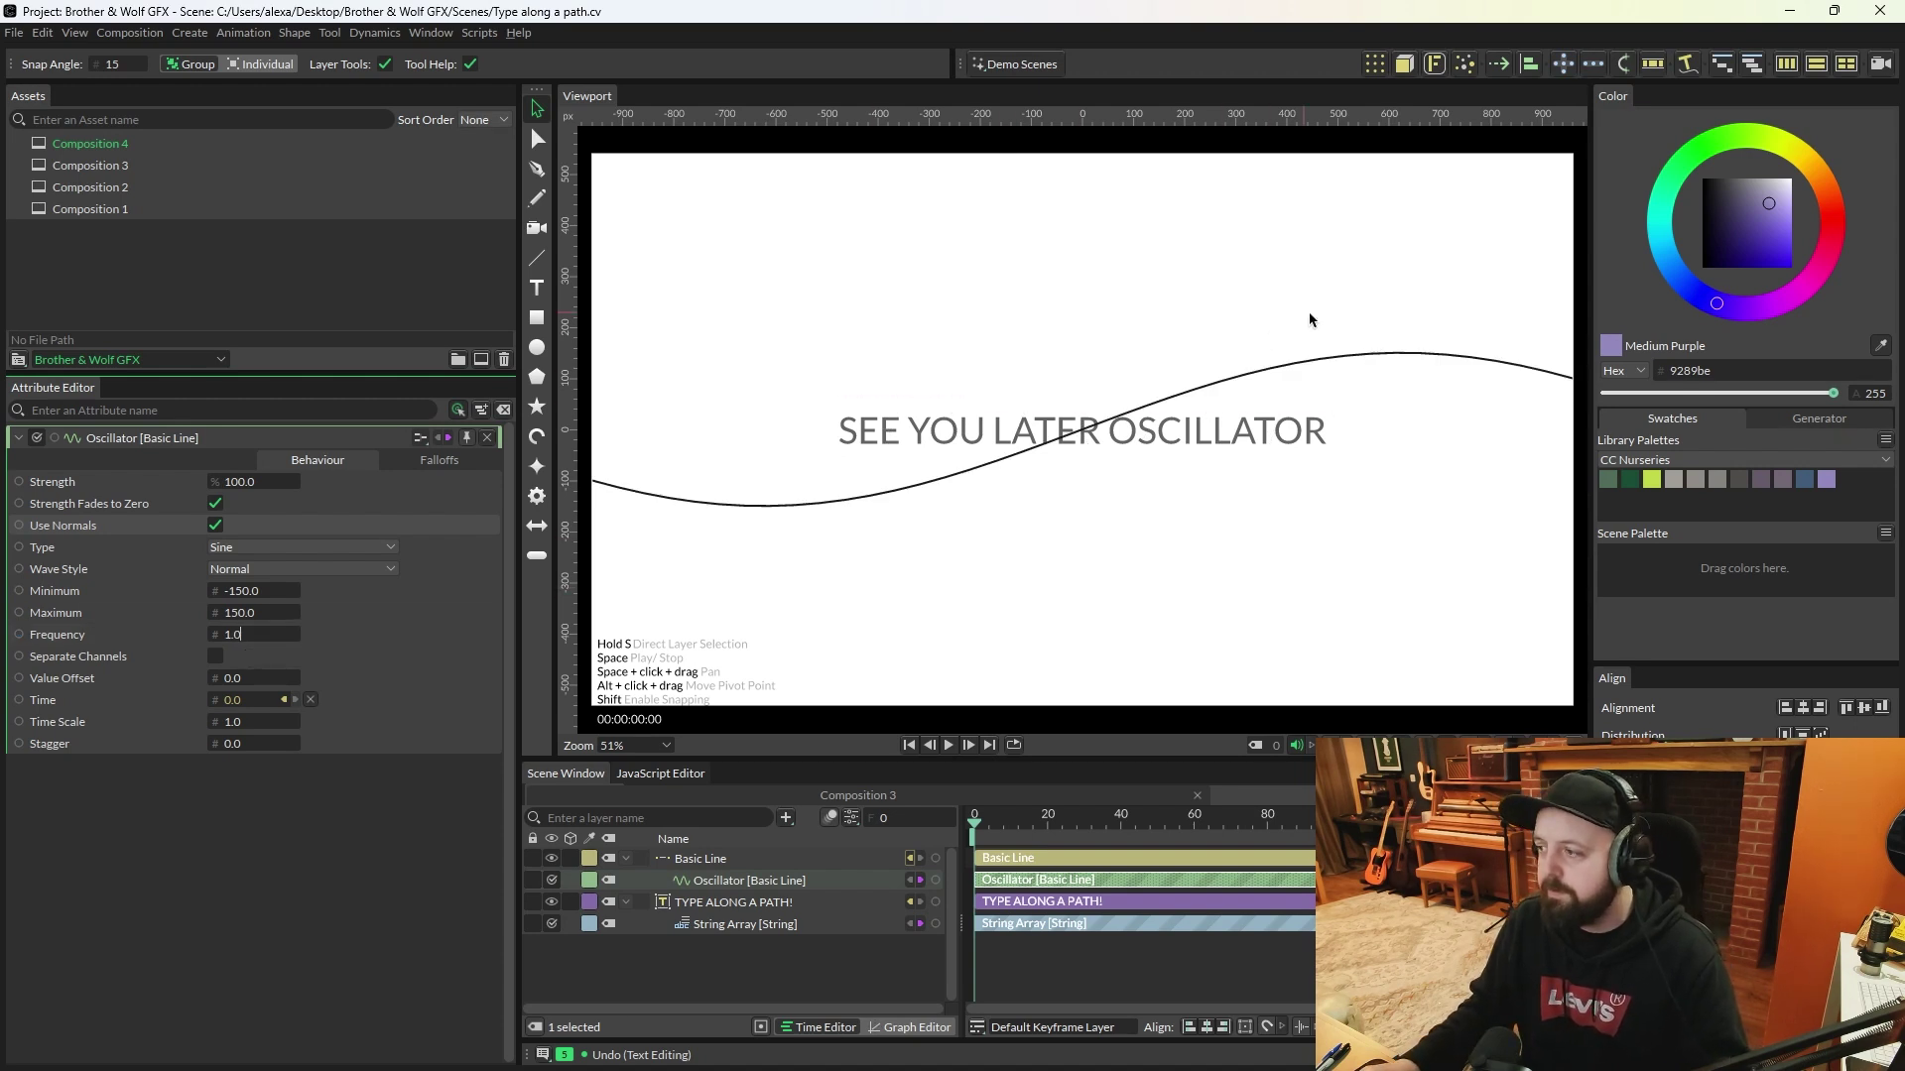
click(702, 901)
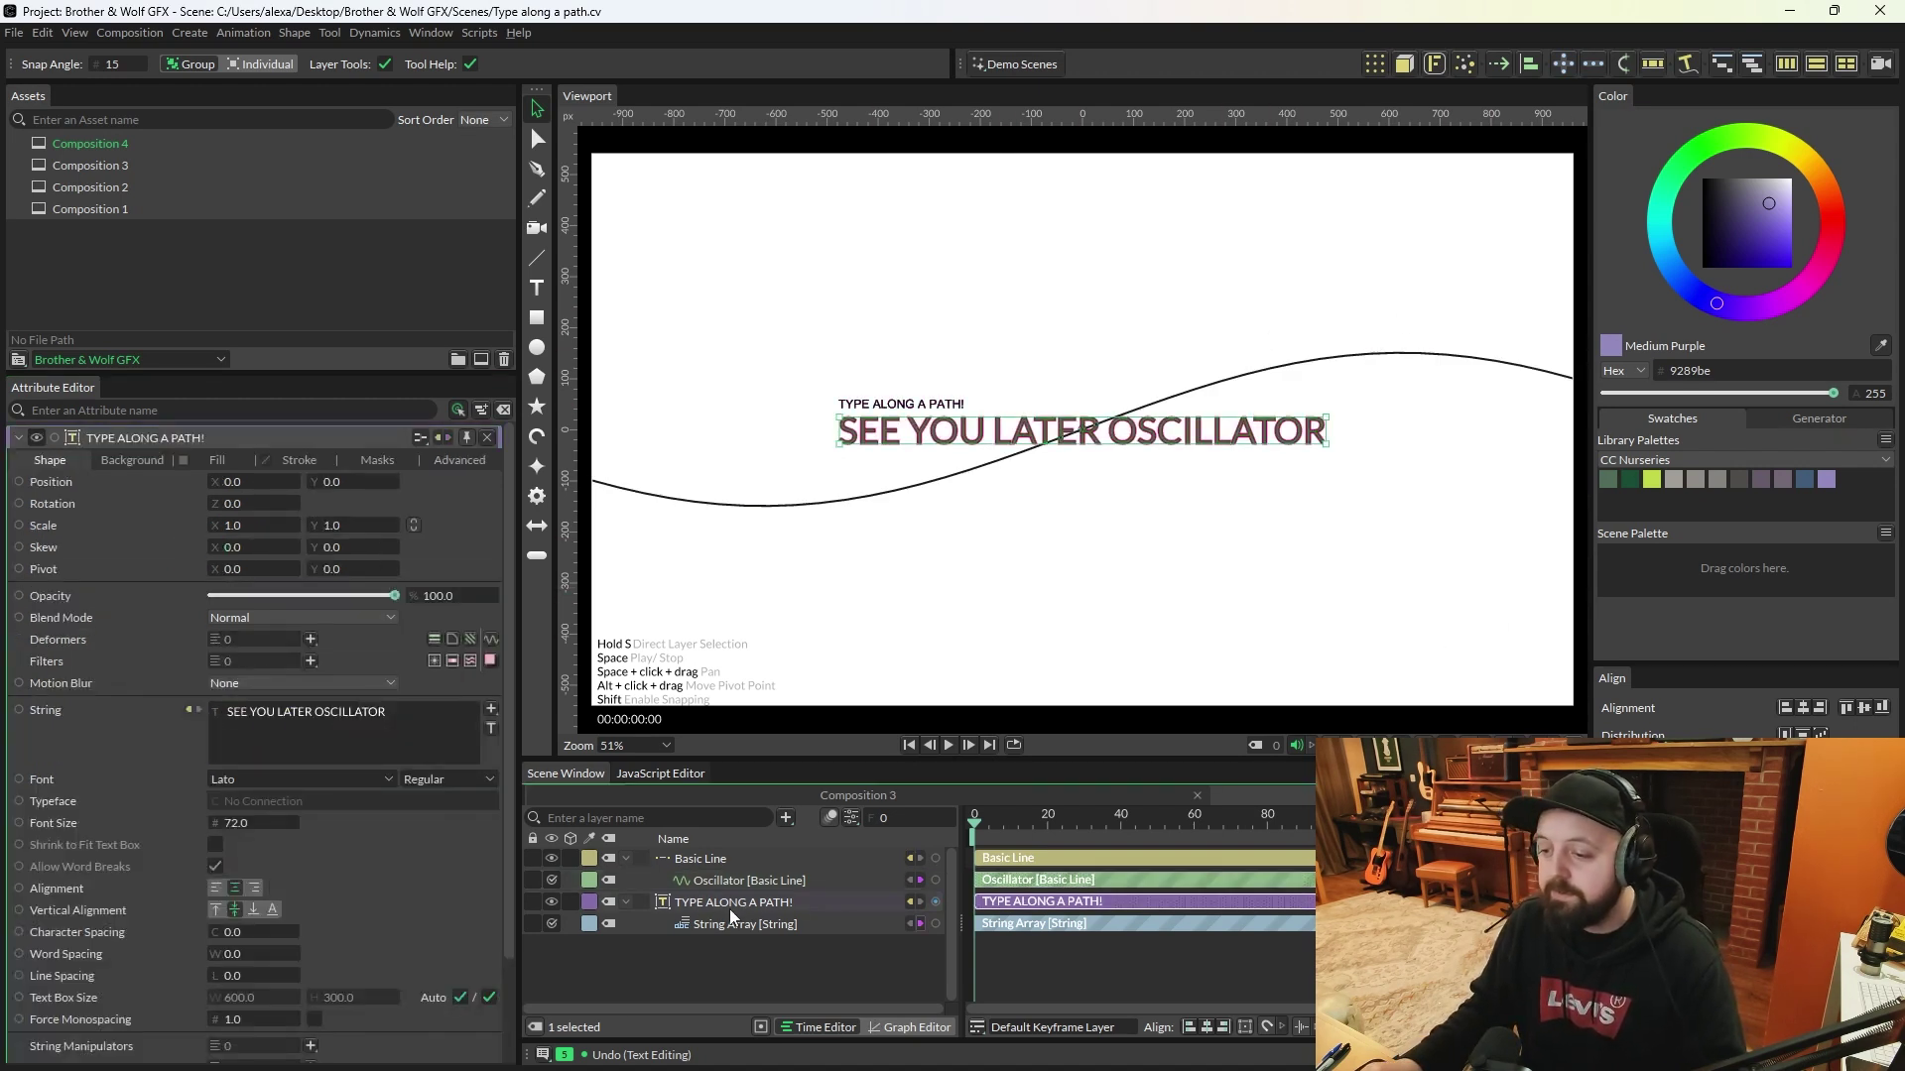
Step: Make the wavy Basic Line the text's path with Path Travel and Path Push at 0, then play it
scroll(265, 894, down, 2)
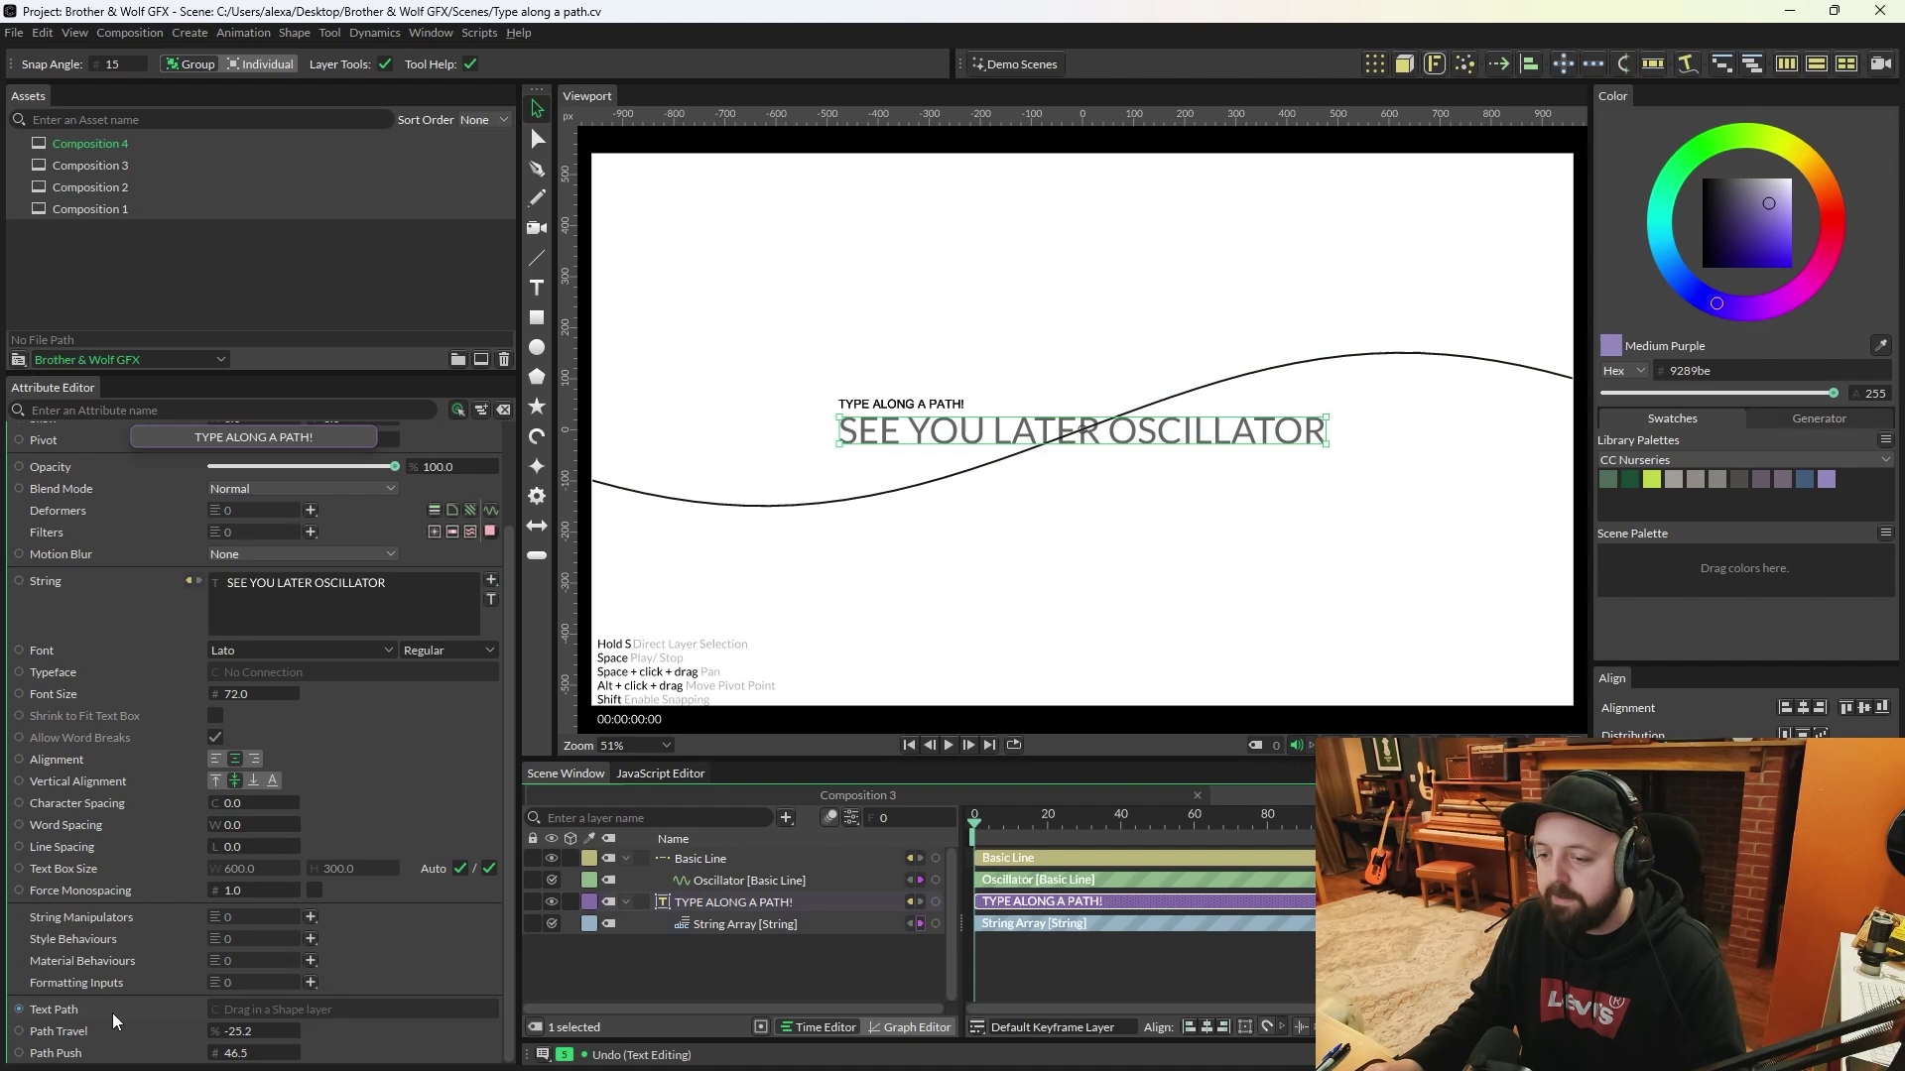
drag(700, 859, 296, 1004)
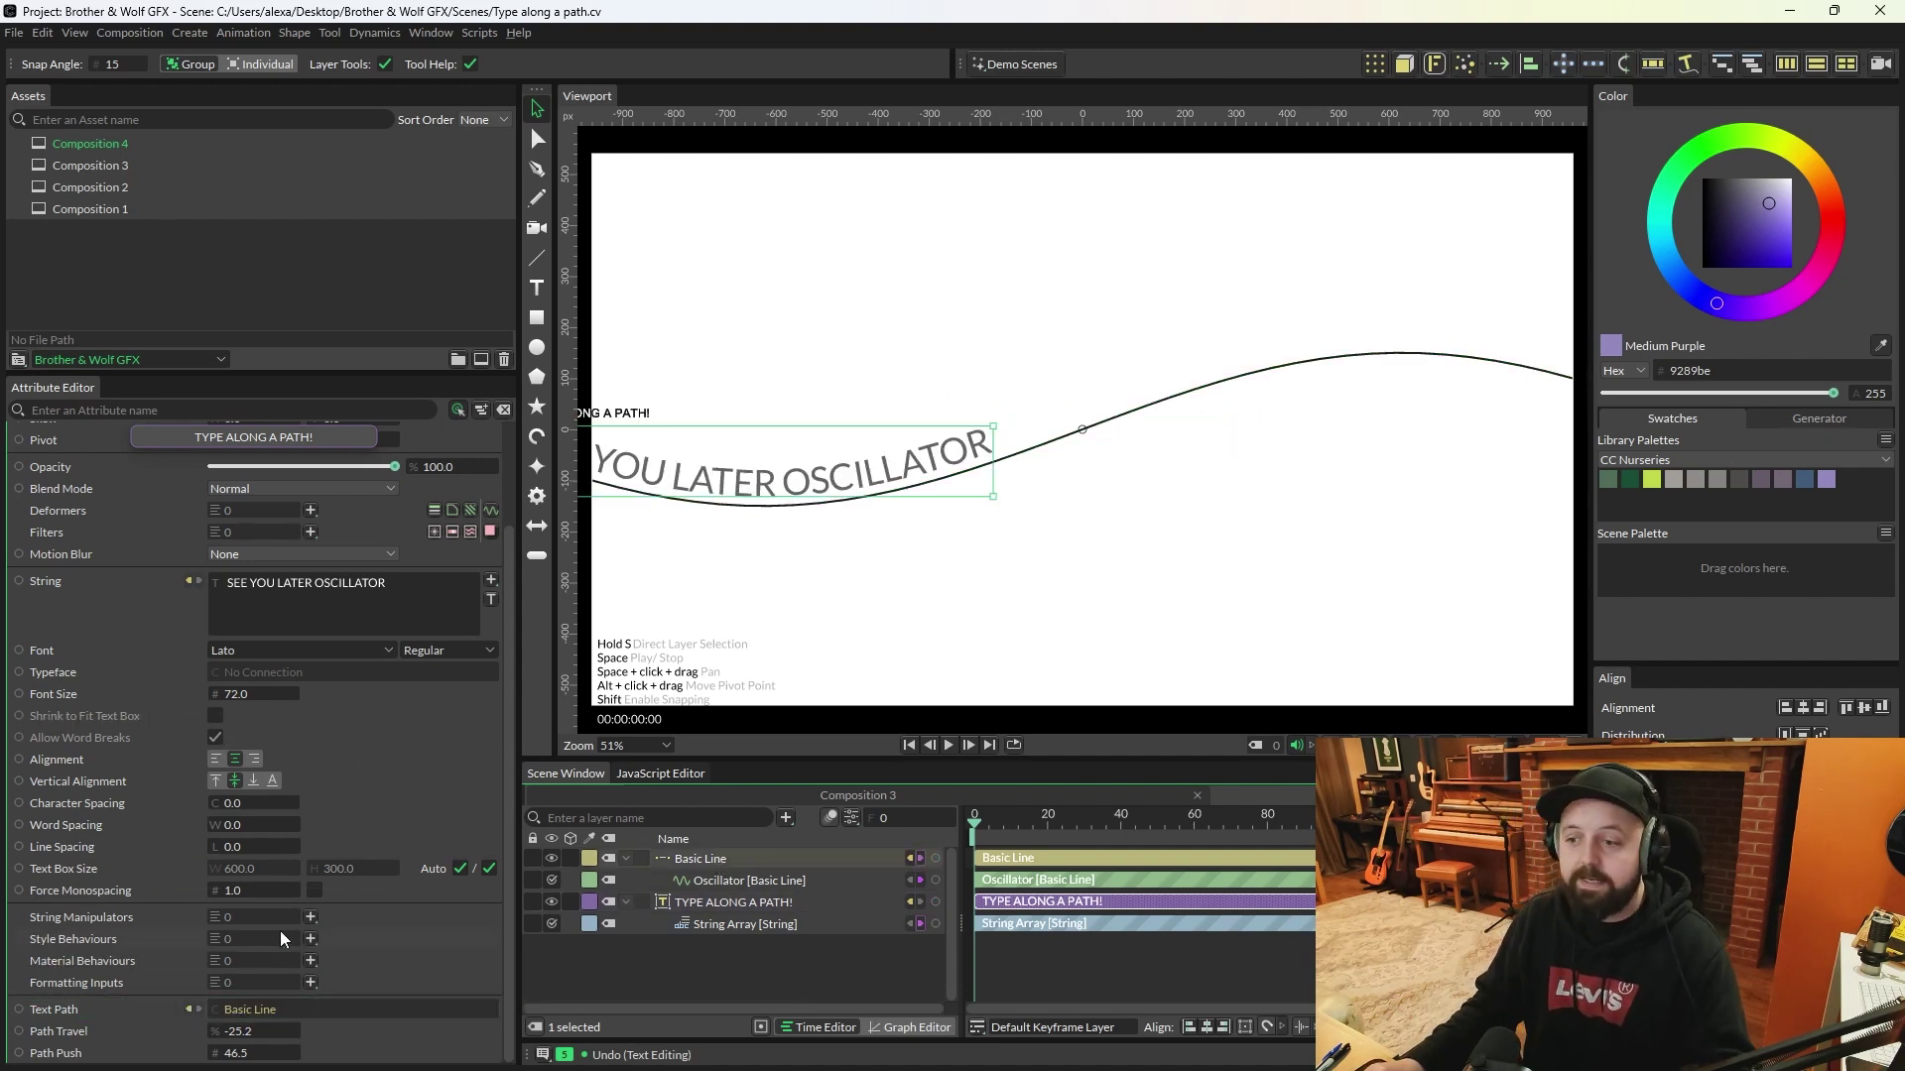
double_click(245, 1031)
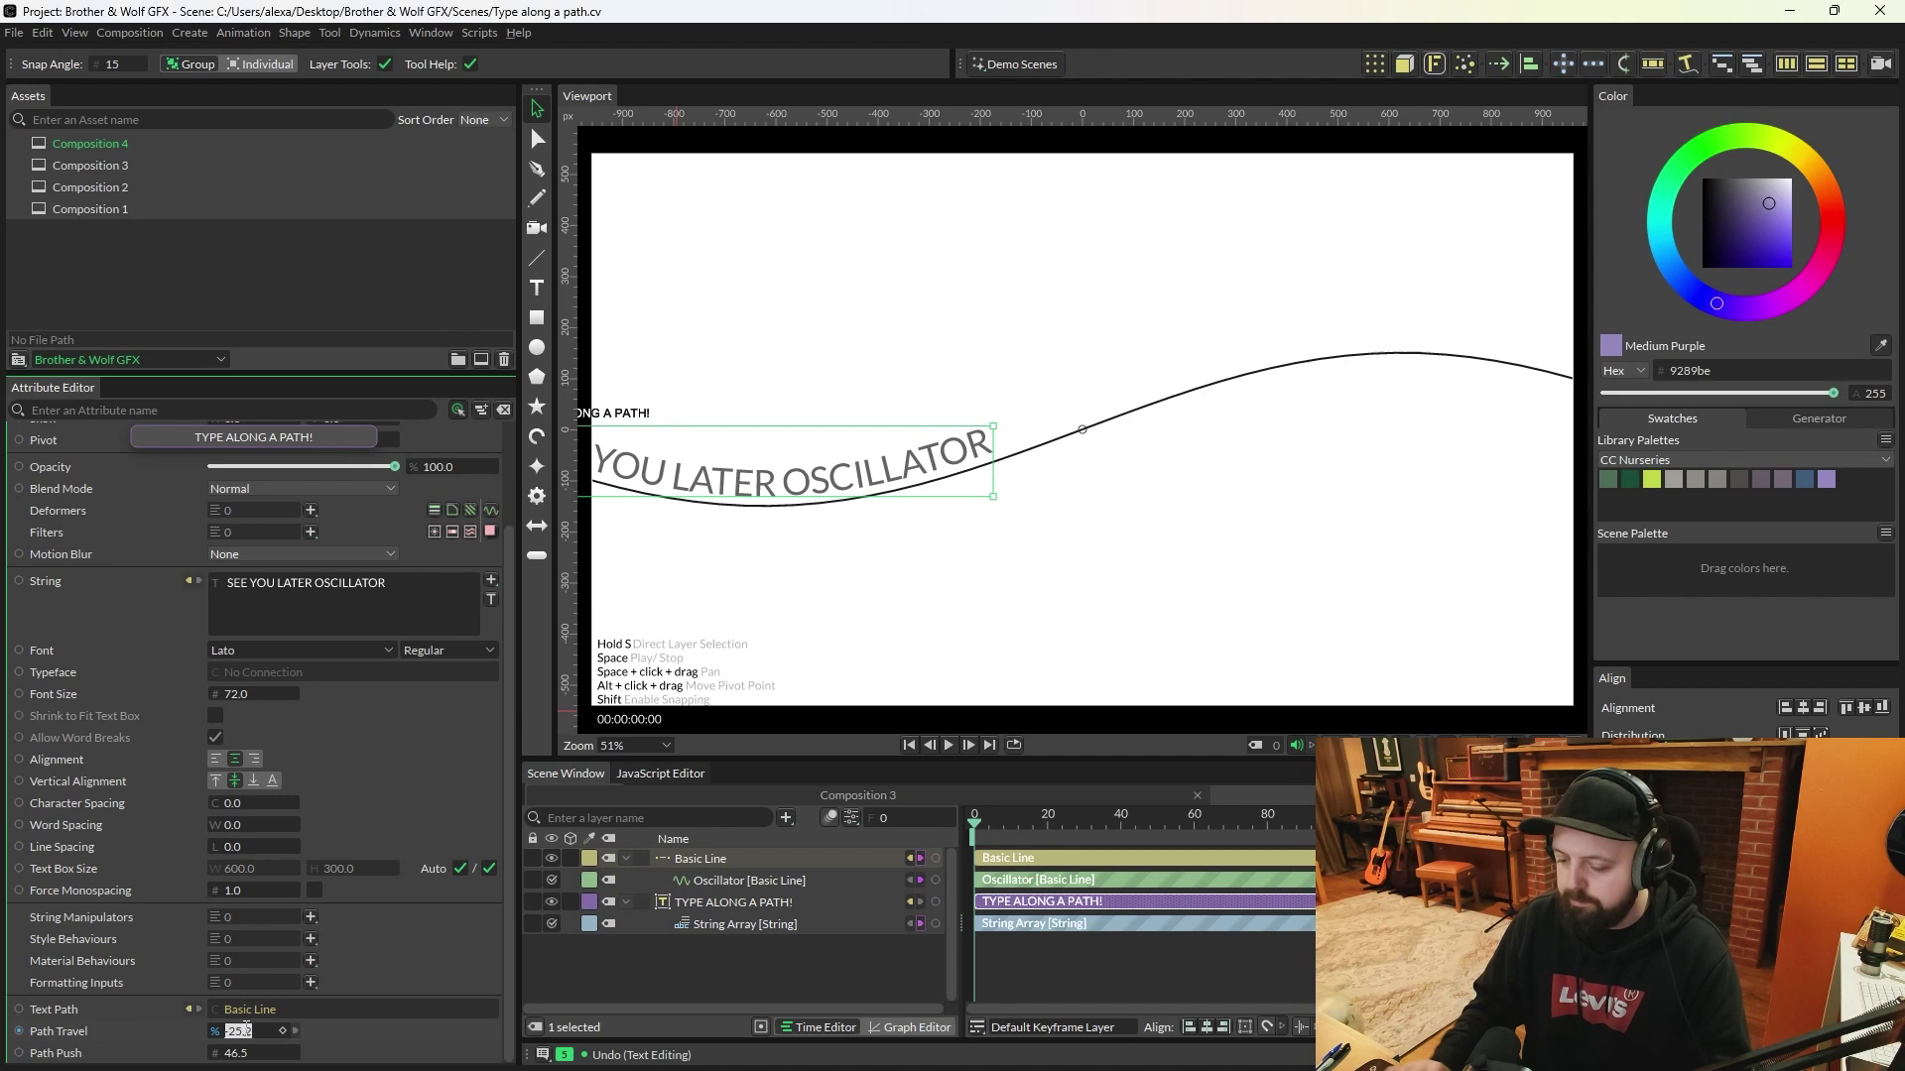
text(0)
key(Return)
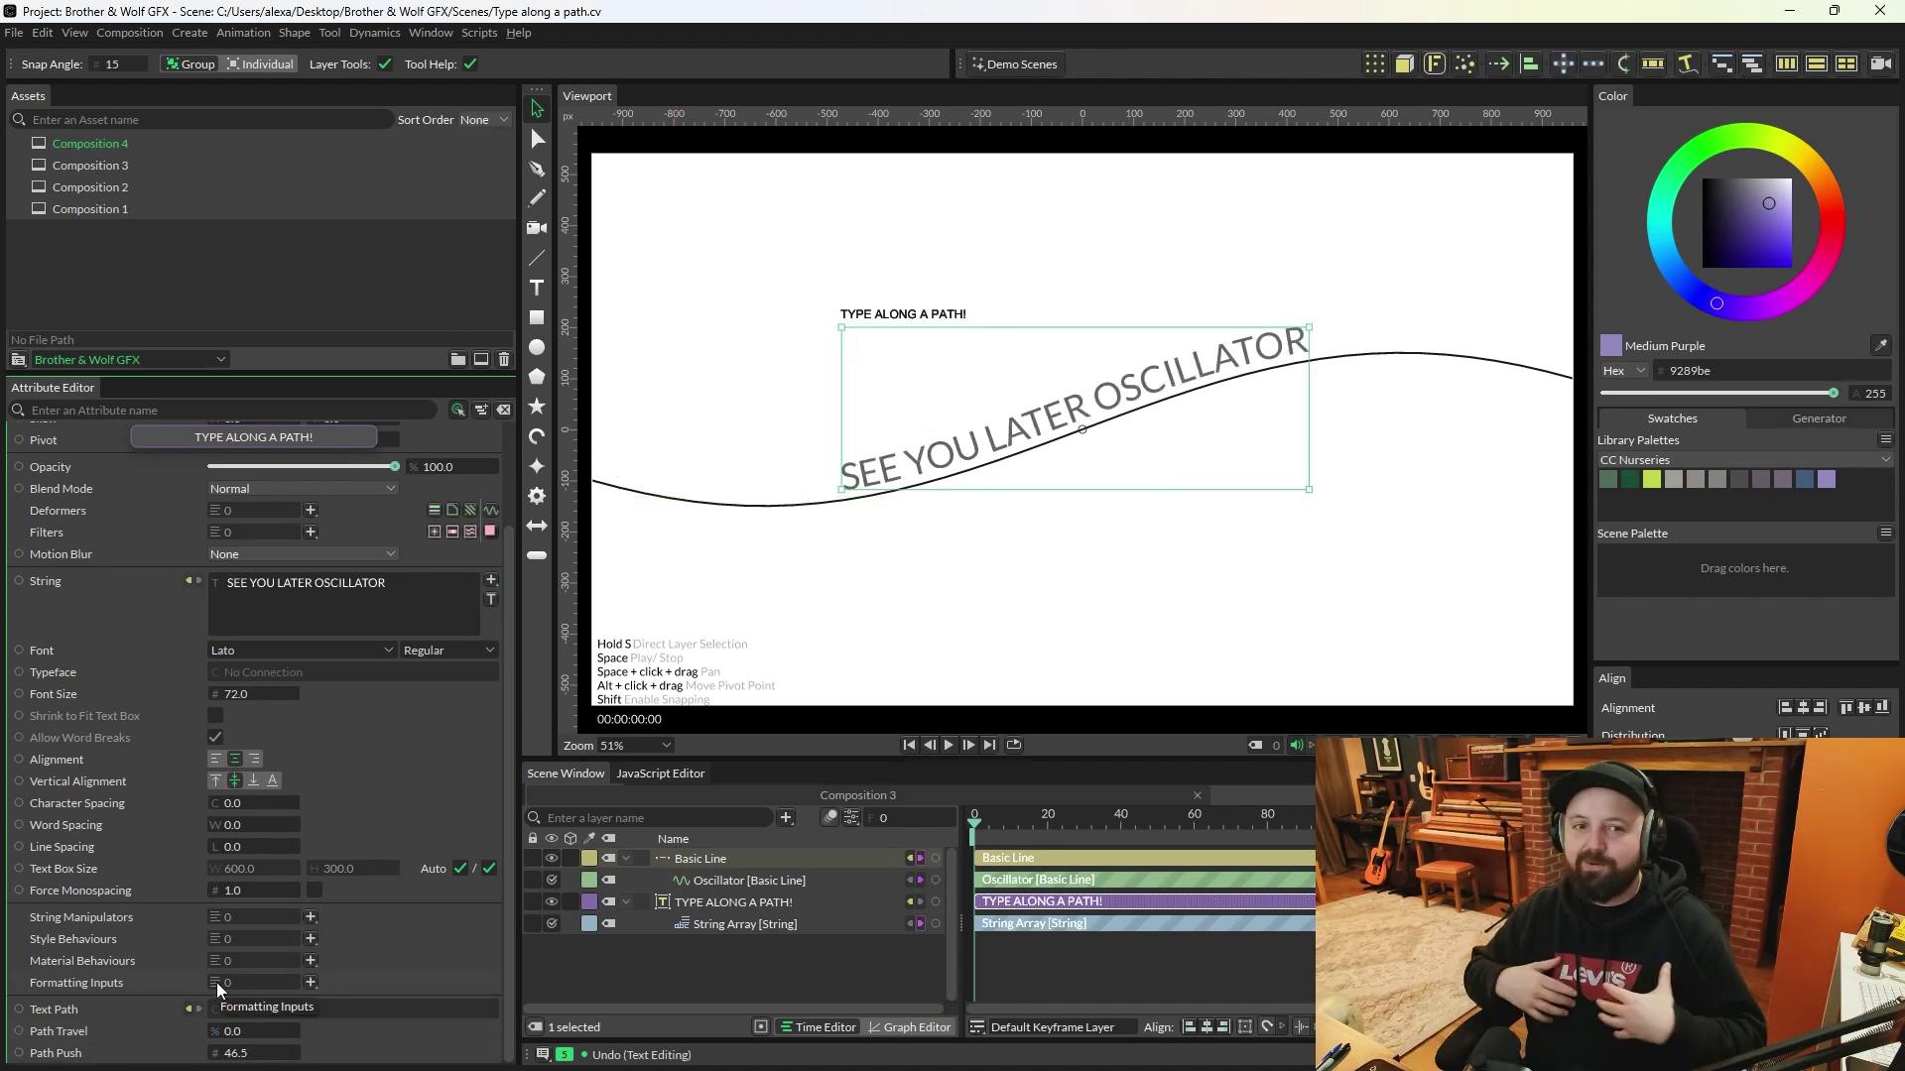
click(235, 1050)
key(Return)
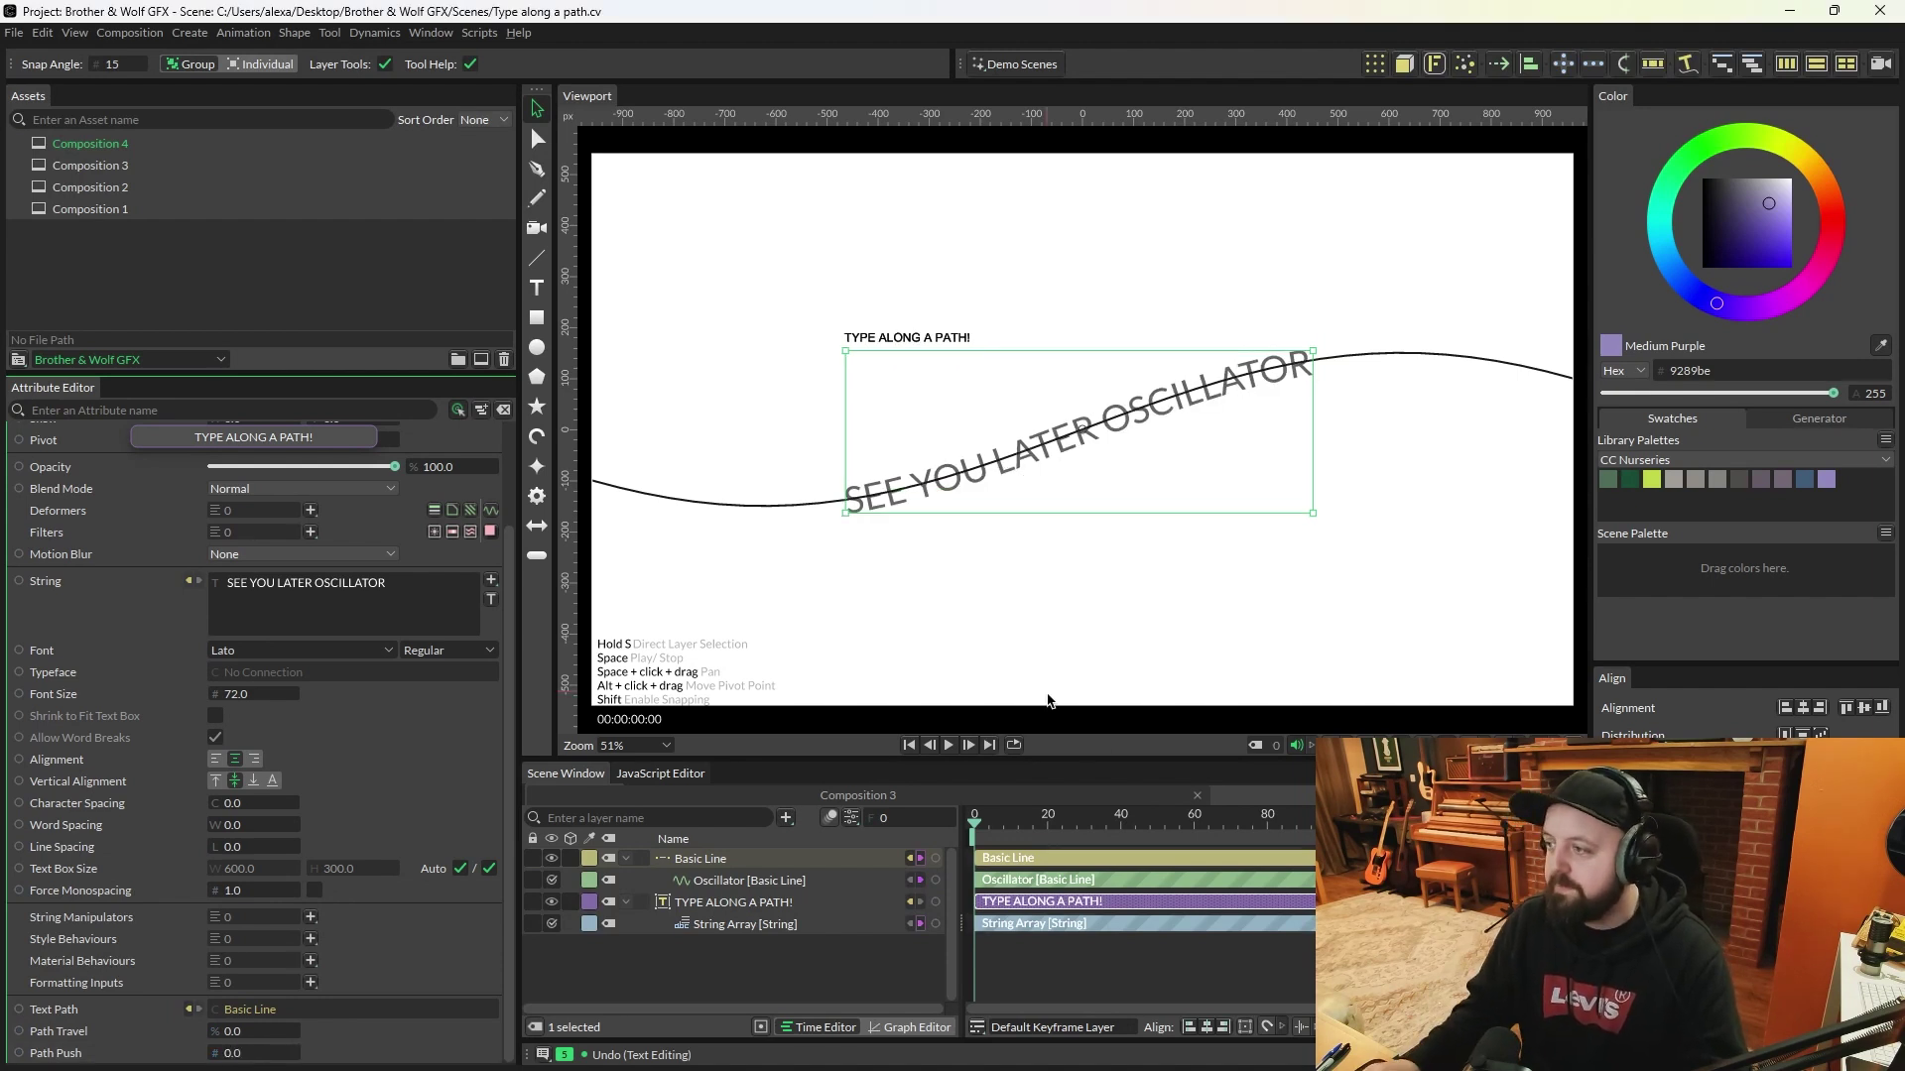
click(948, 745)
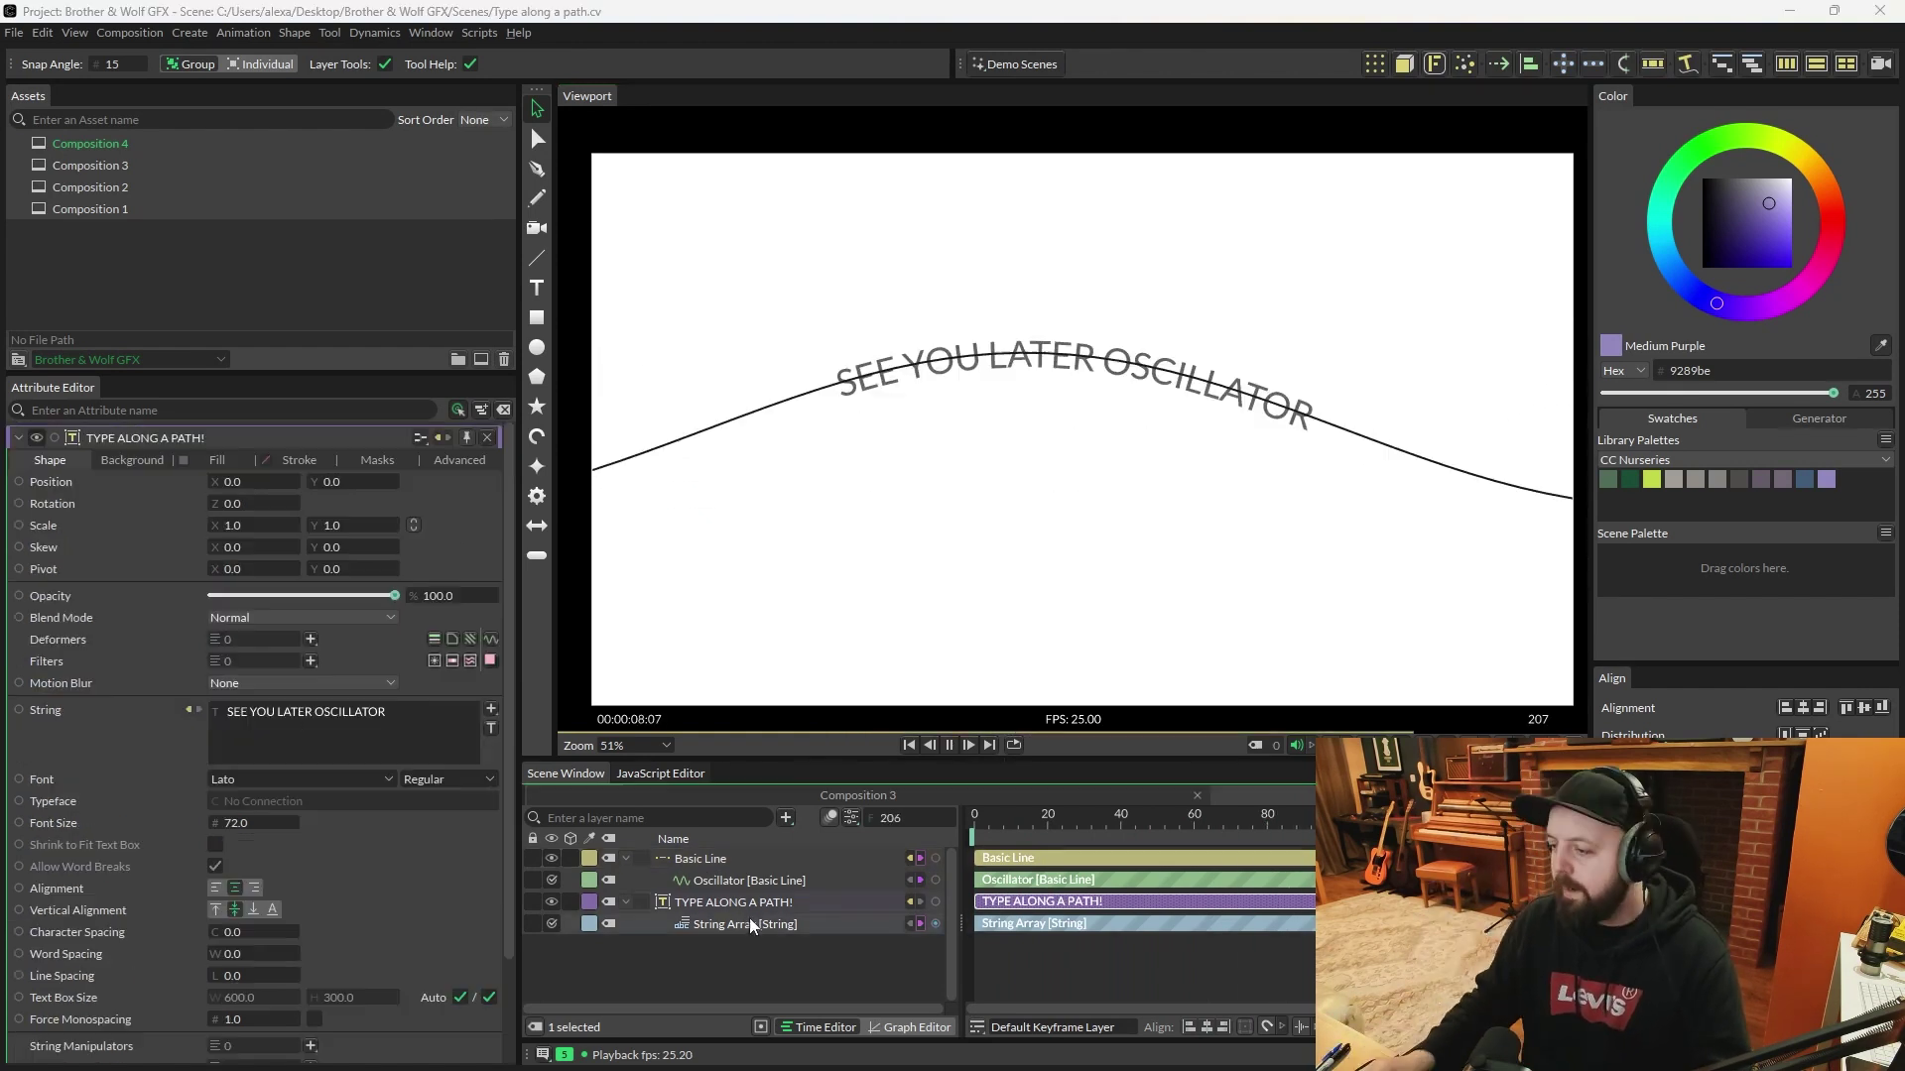
Step: Group Basic Line with the text layer using Ctrl+G, then hide Basic Line inside the Group
click(749, 925)
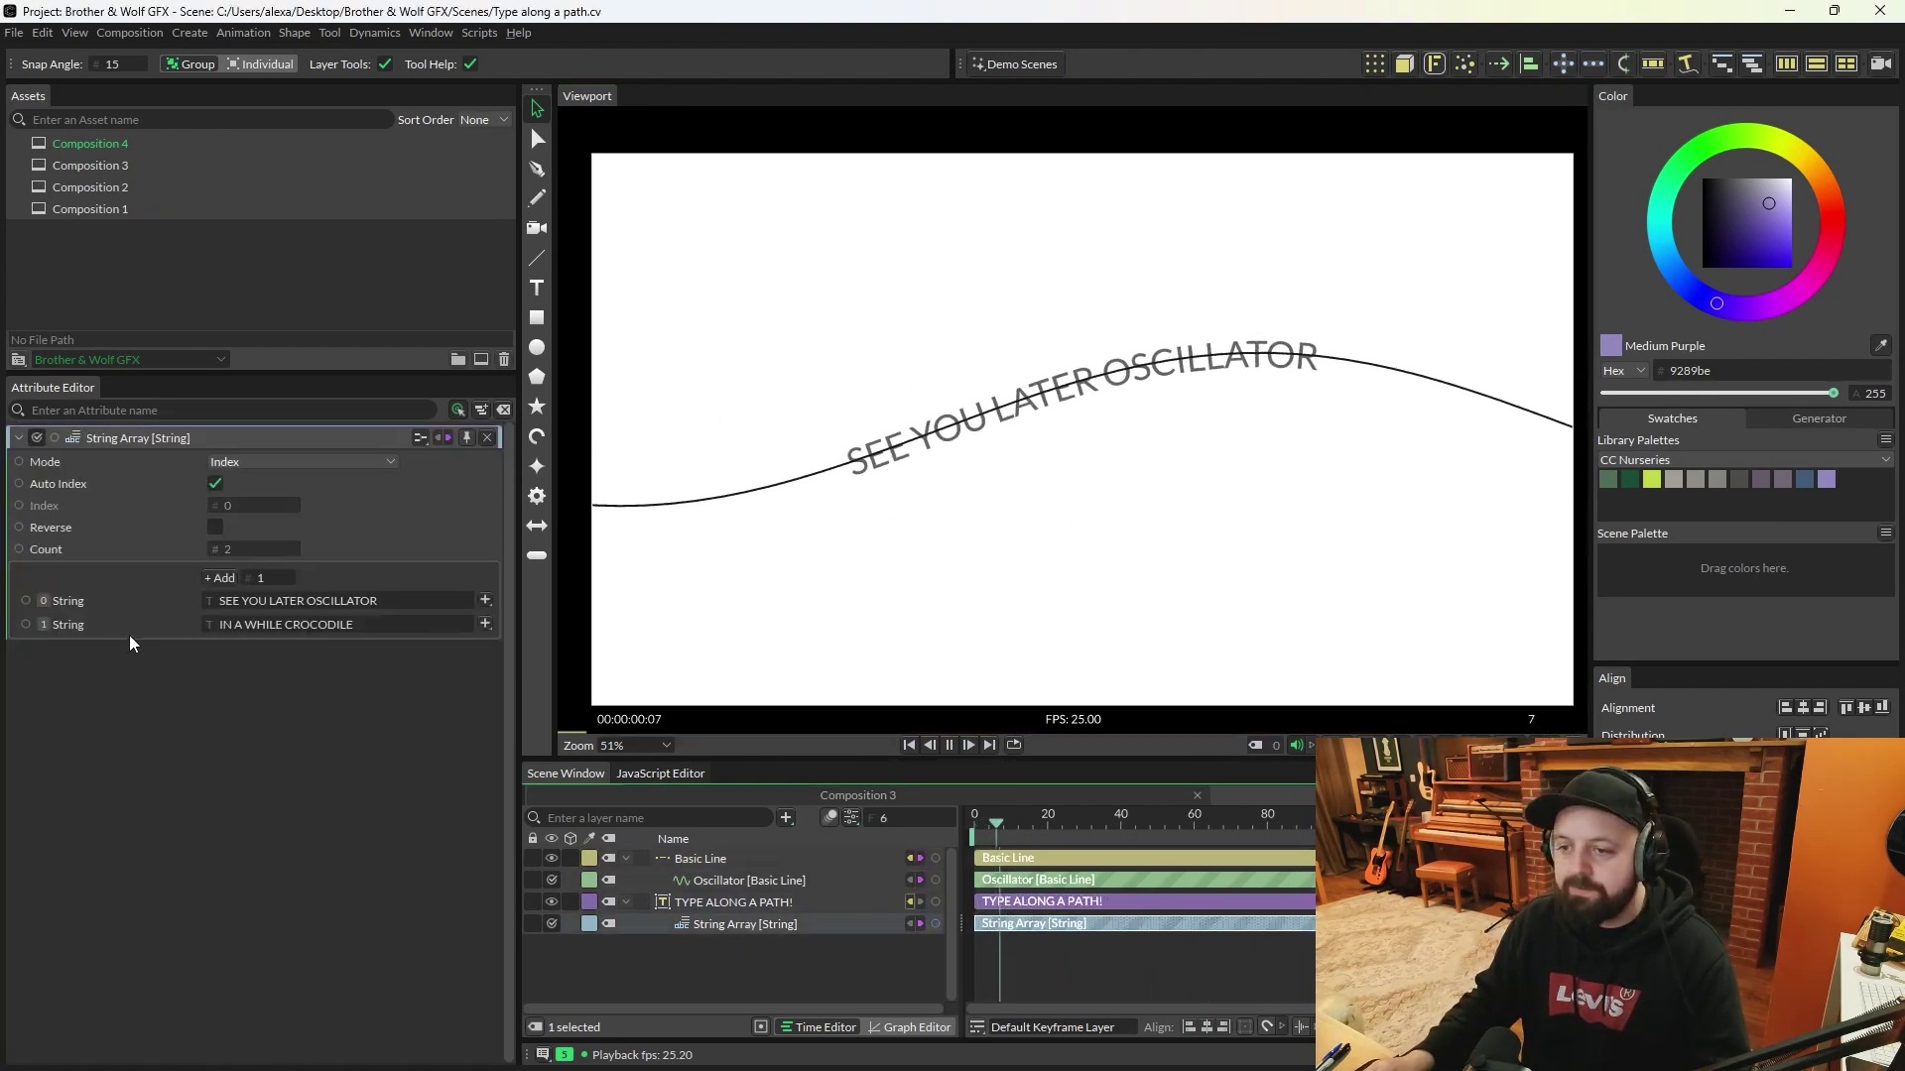
click(625, 902)
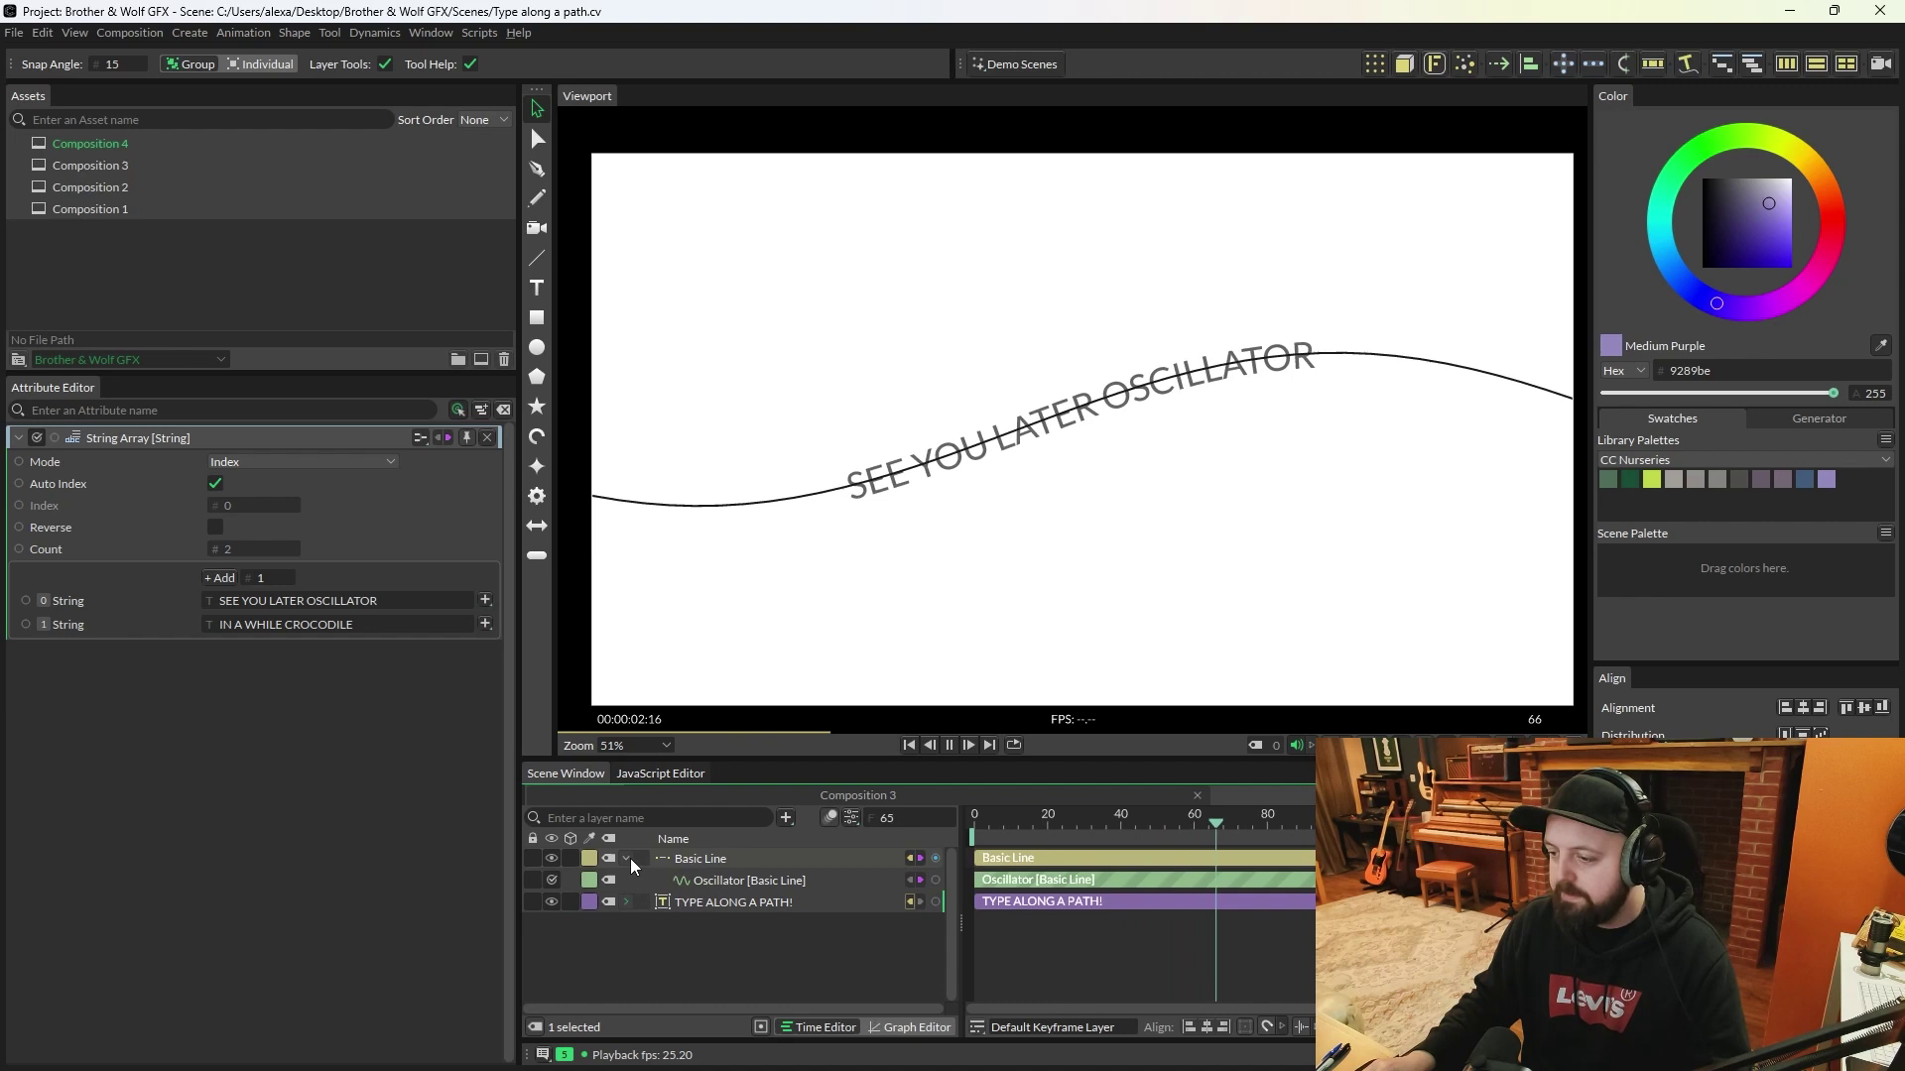
click(626, 859)
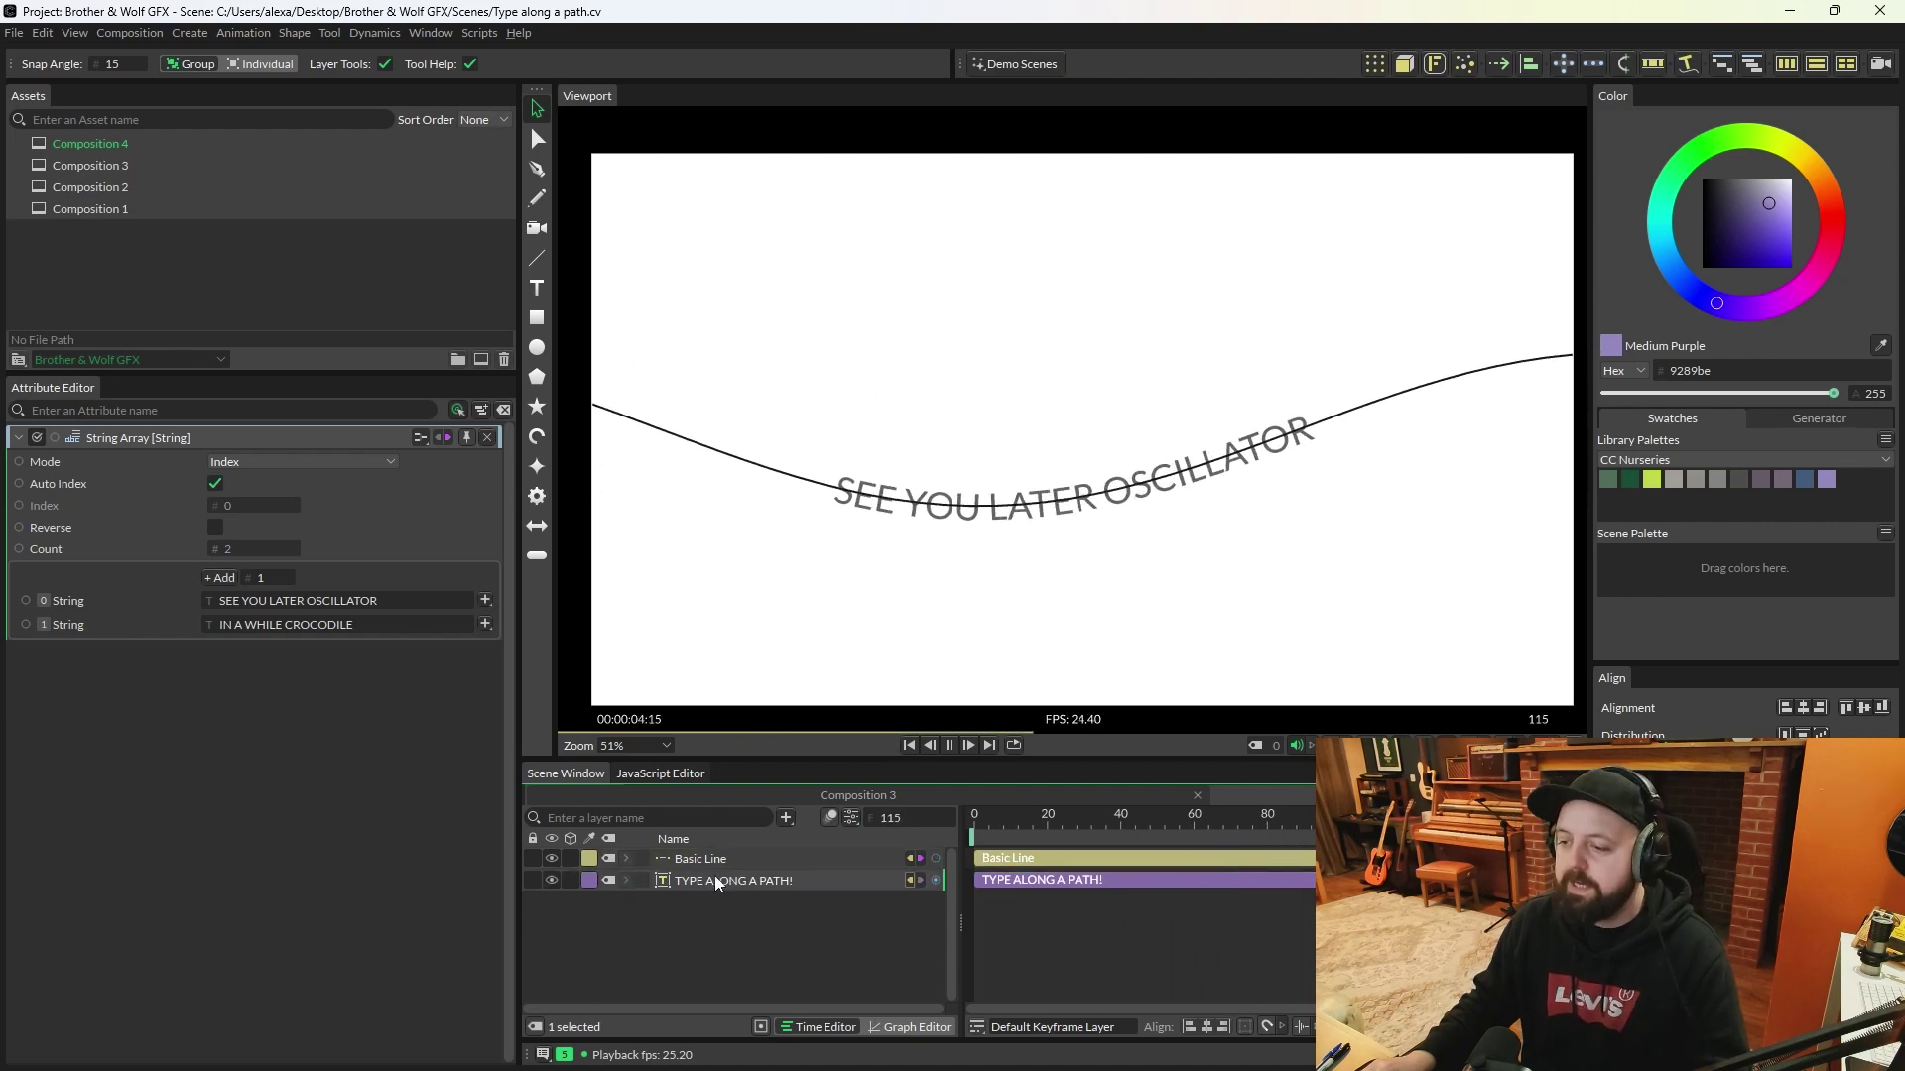
ctrl+click(712, 855)
key(ctrl+g)
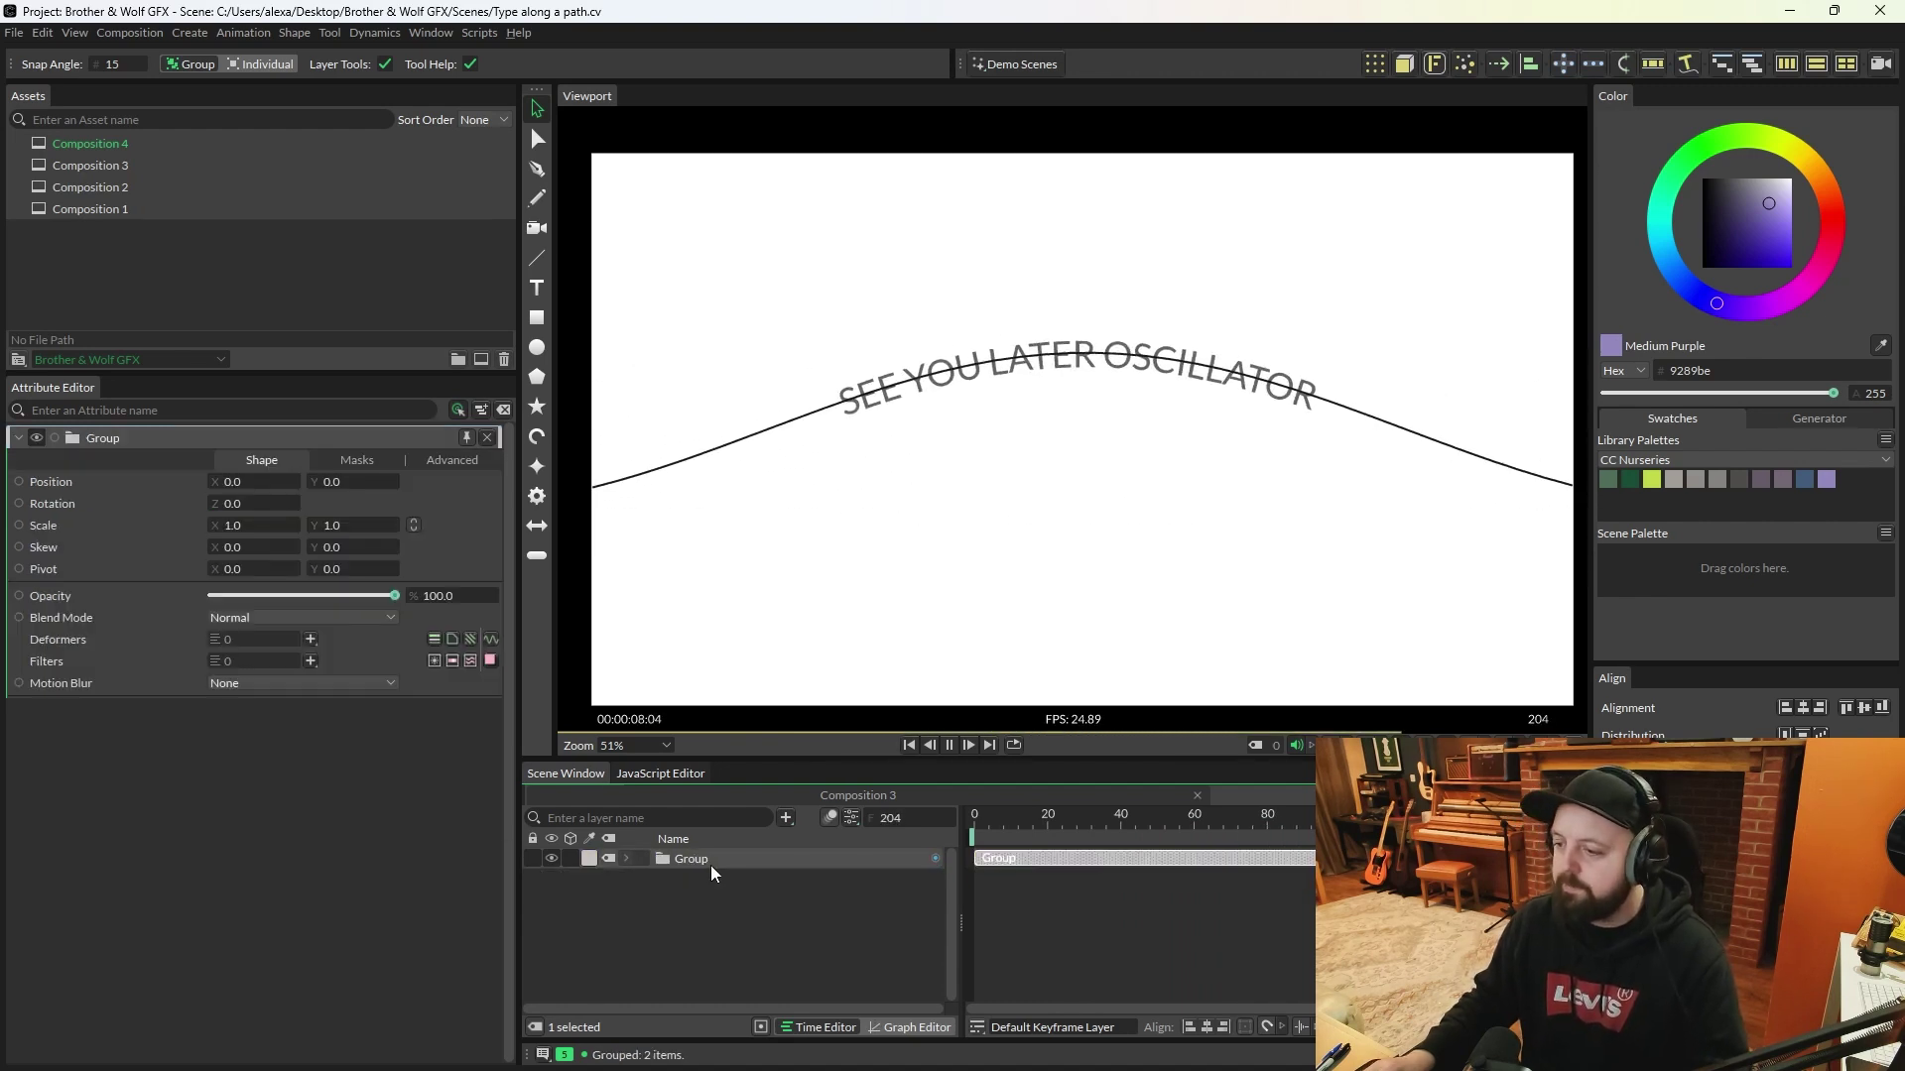
click(627, 858)
click(551, 880)
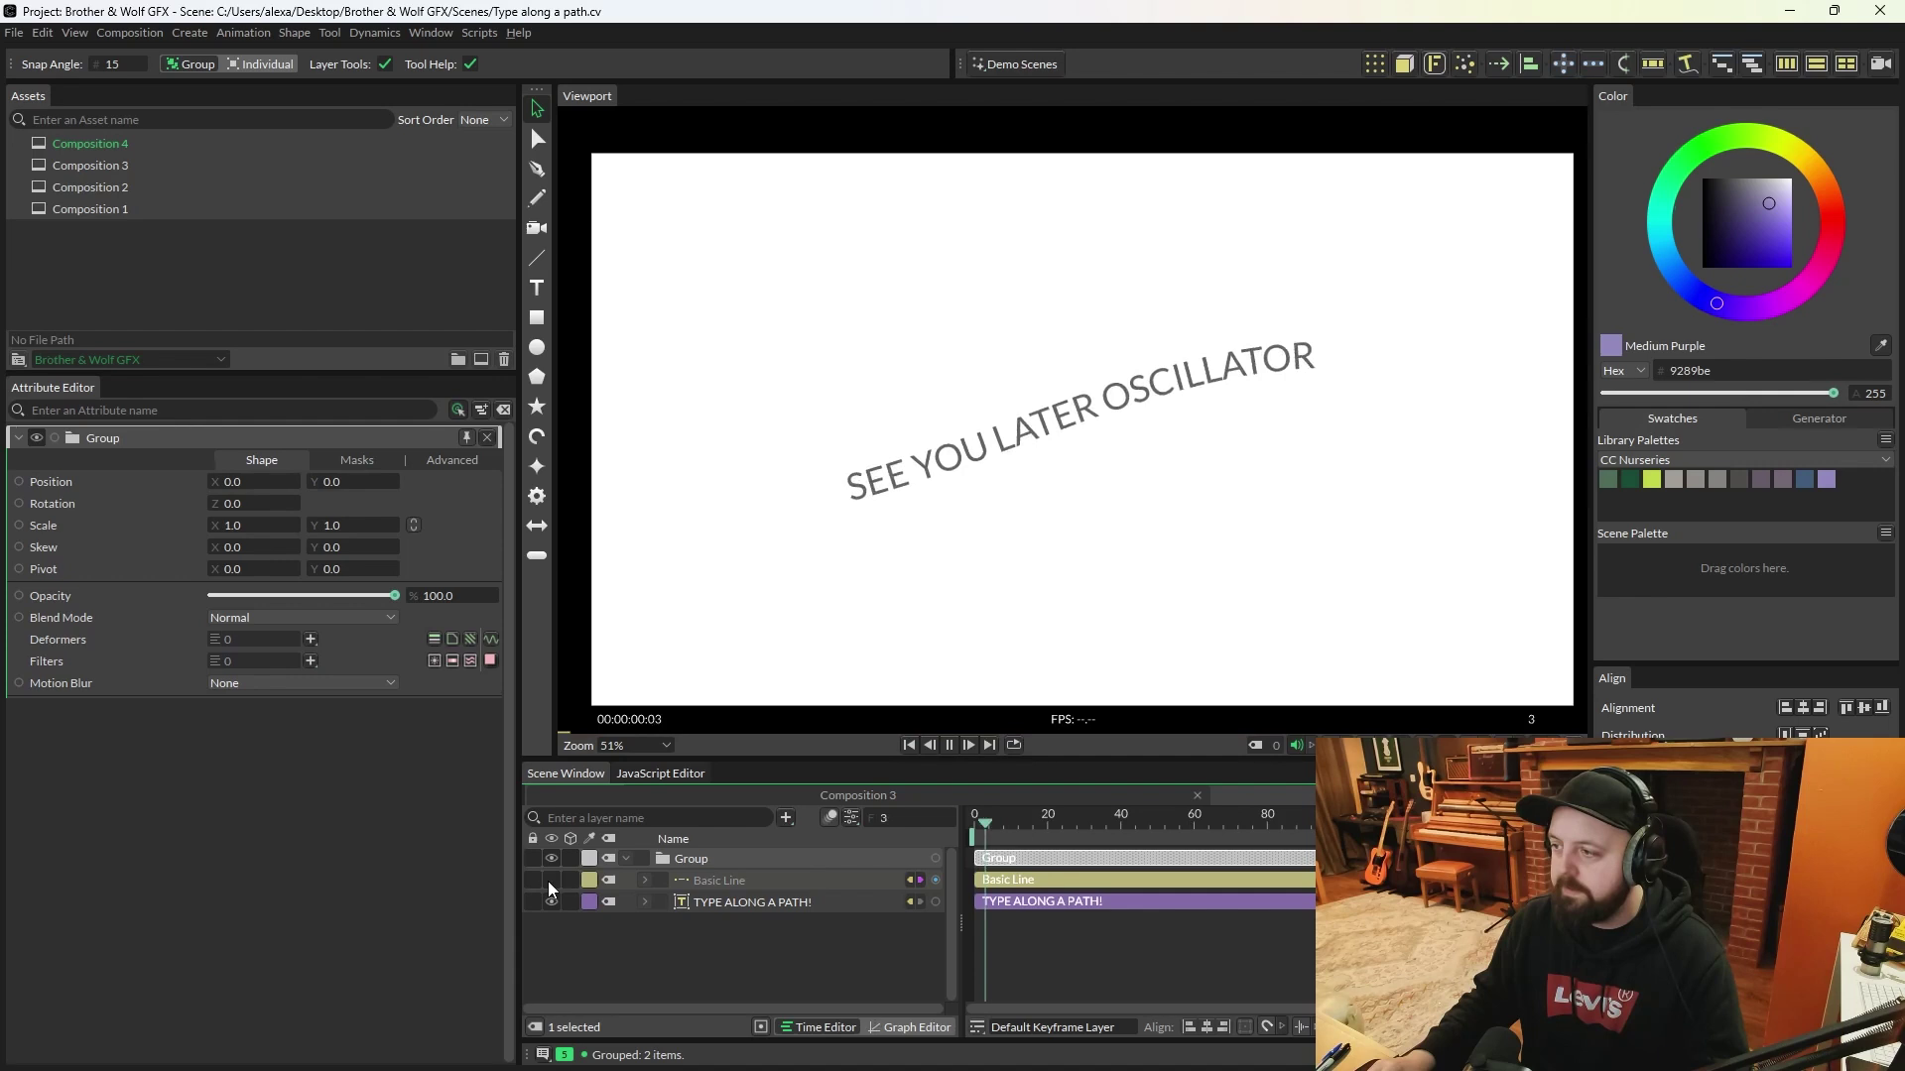
ctrl+click(705, 857)
Step: Add a Duplicator to the group: Linear distribution, Vertical direction, Step size mode, Size 67
click(710, 856)
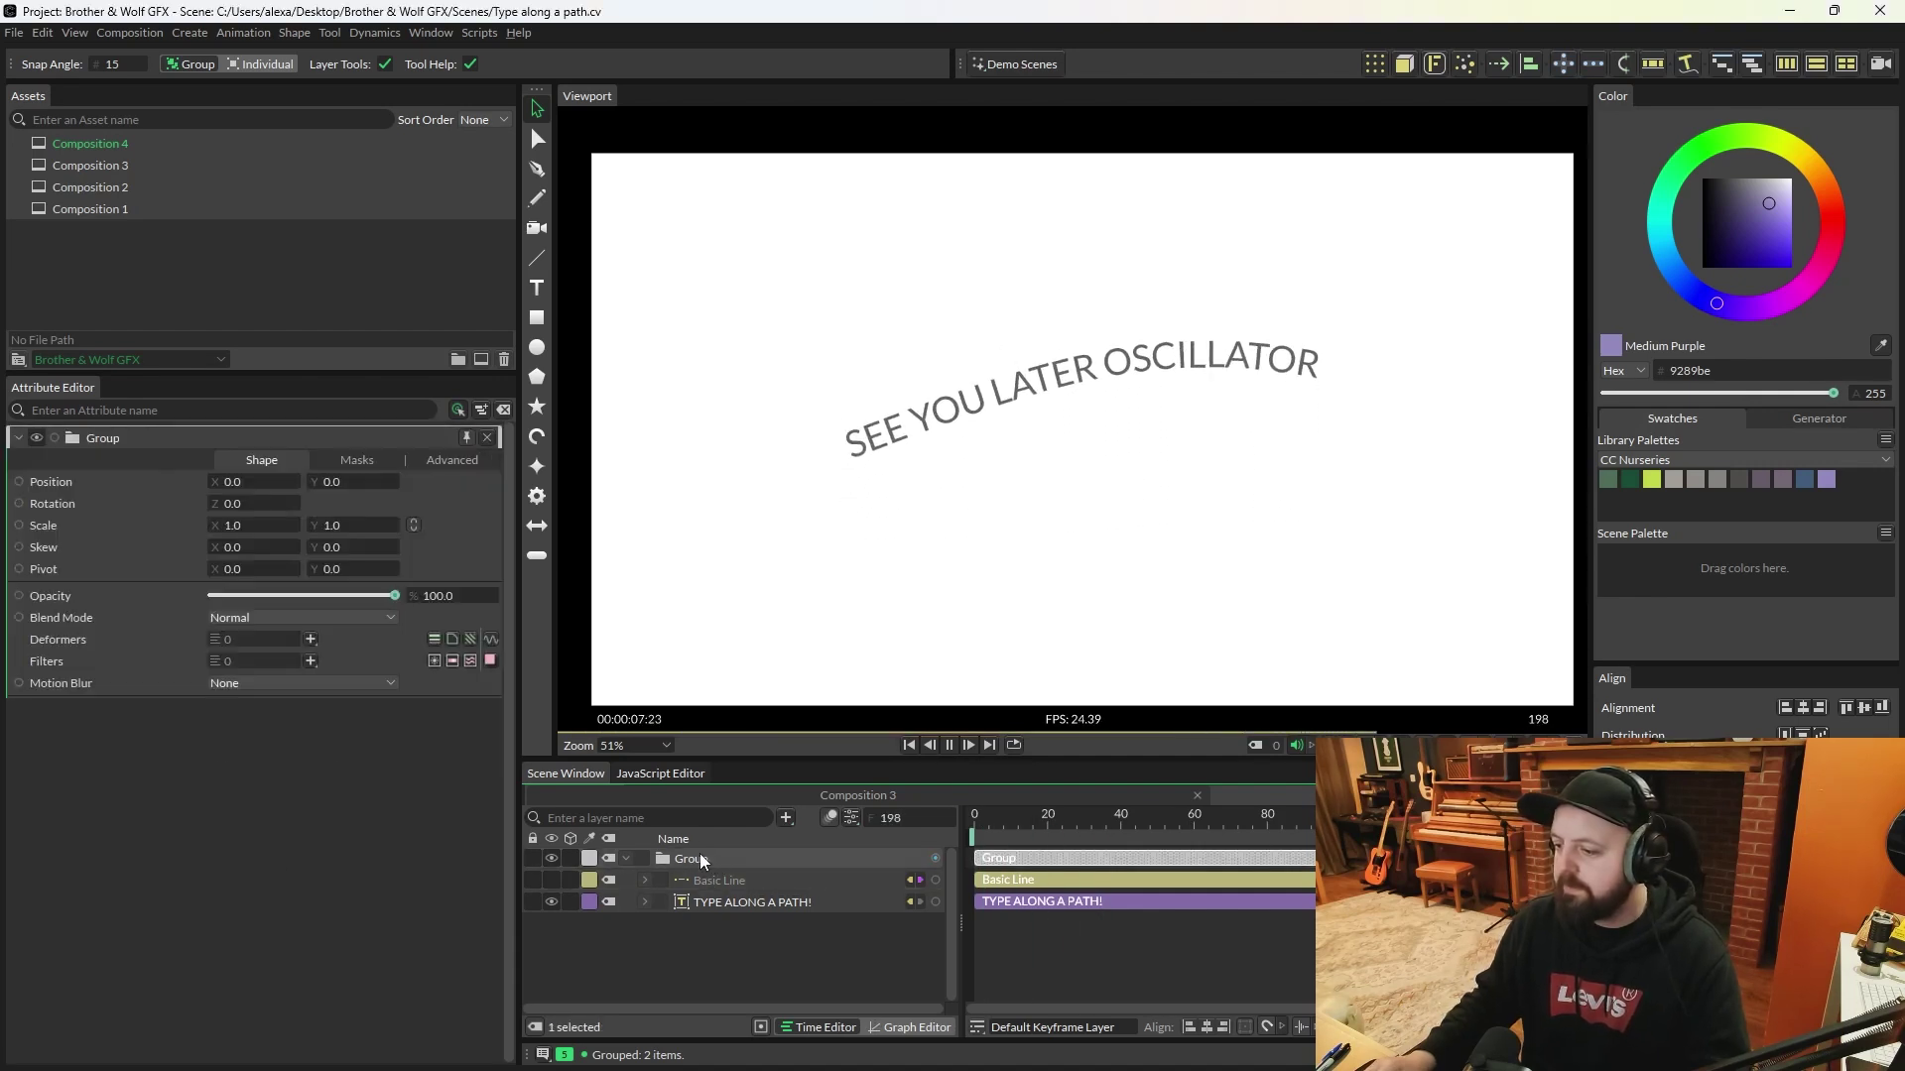
click(1375, 65)
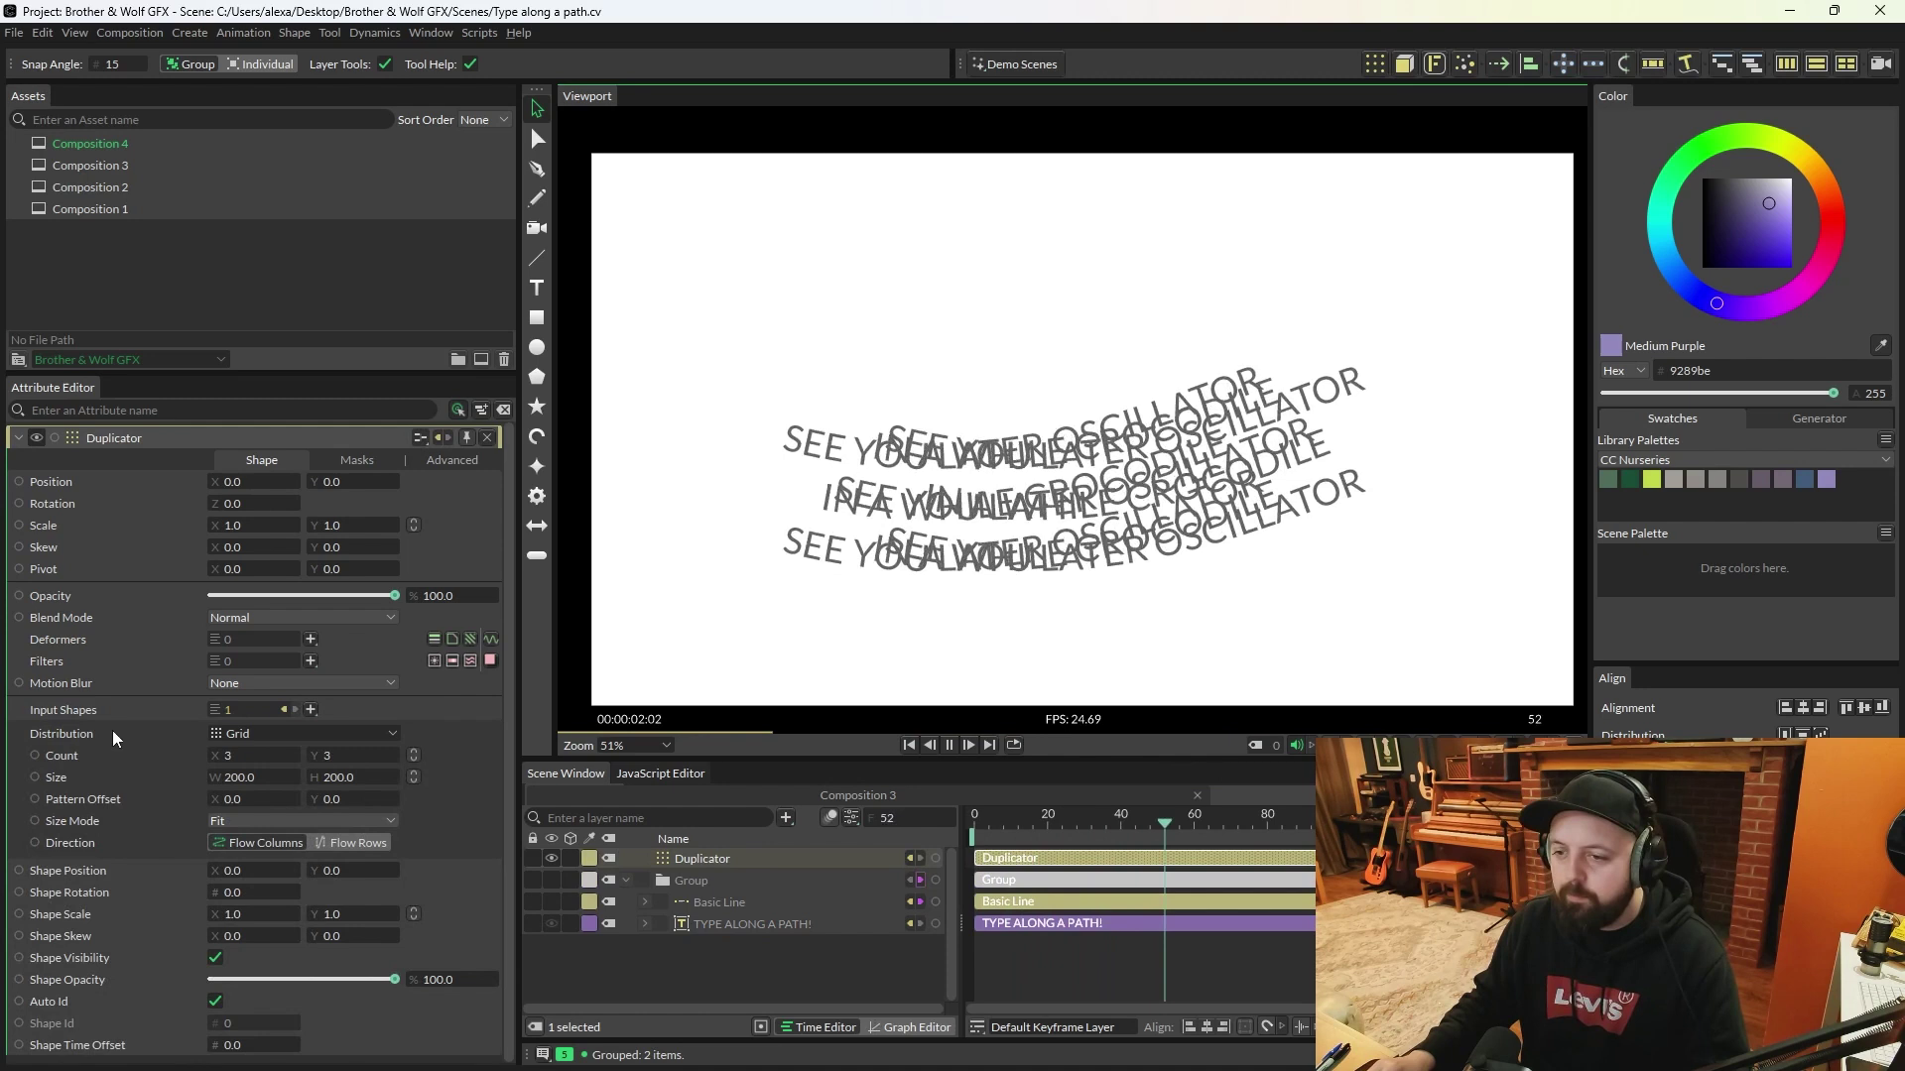
click(307, 735)
click(264, 754)
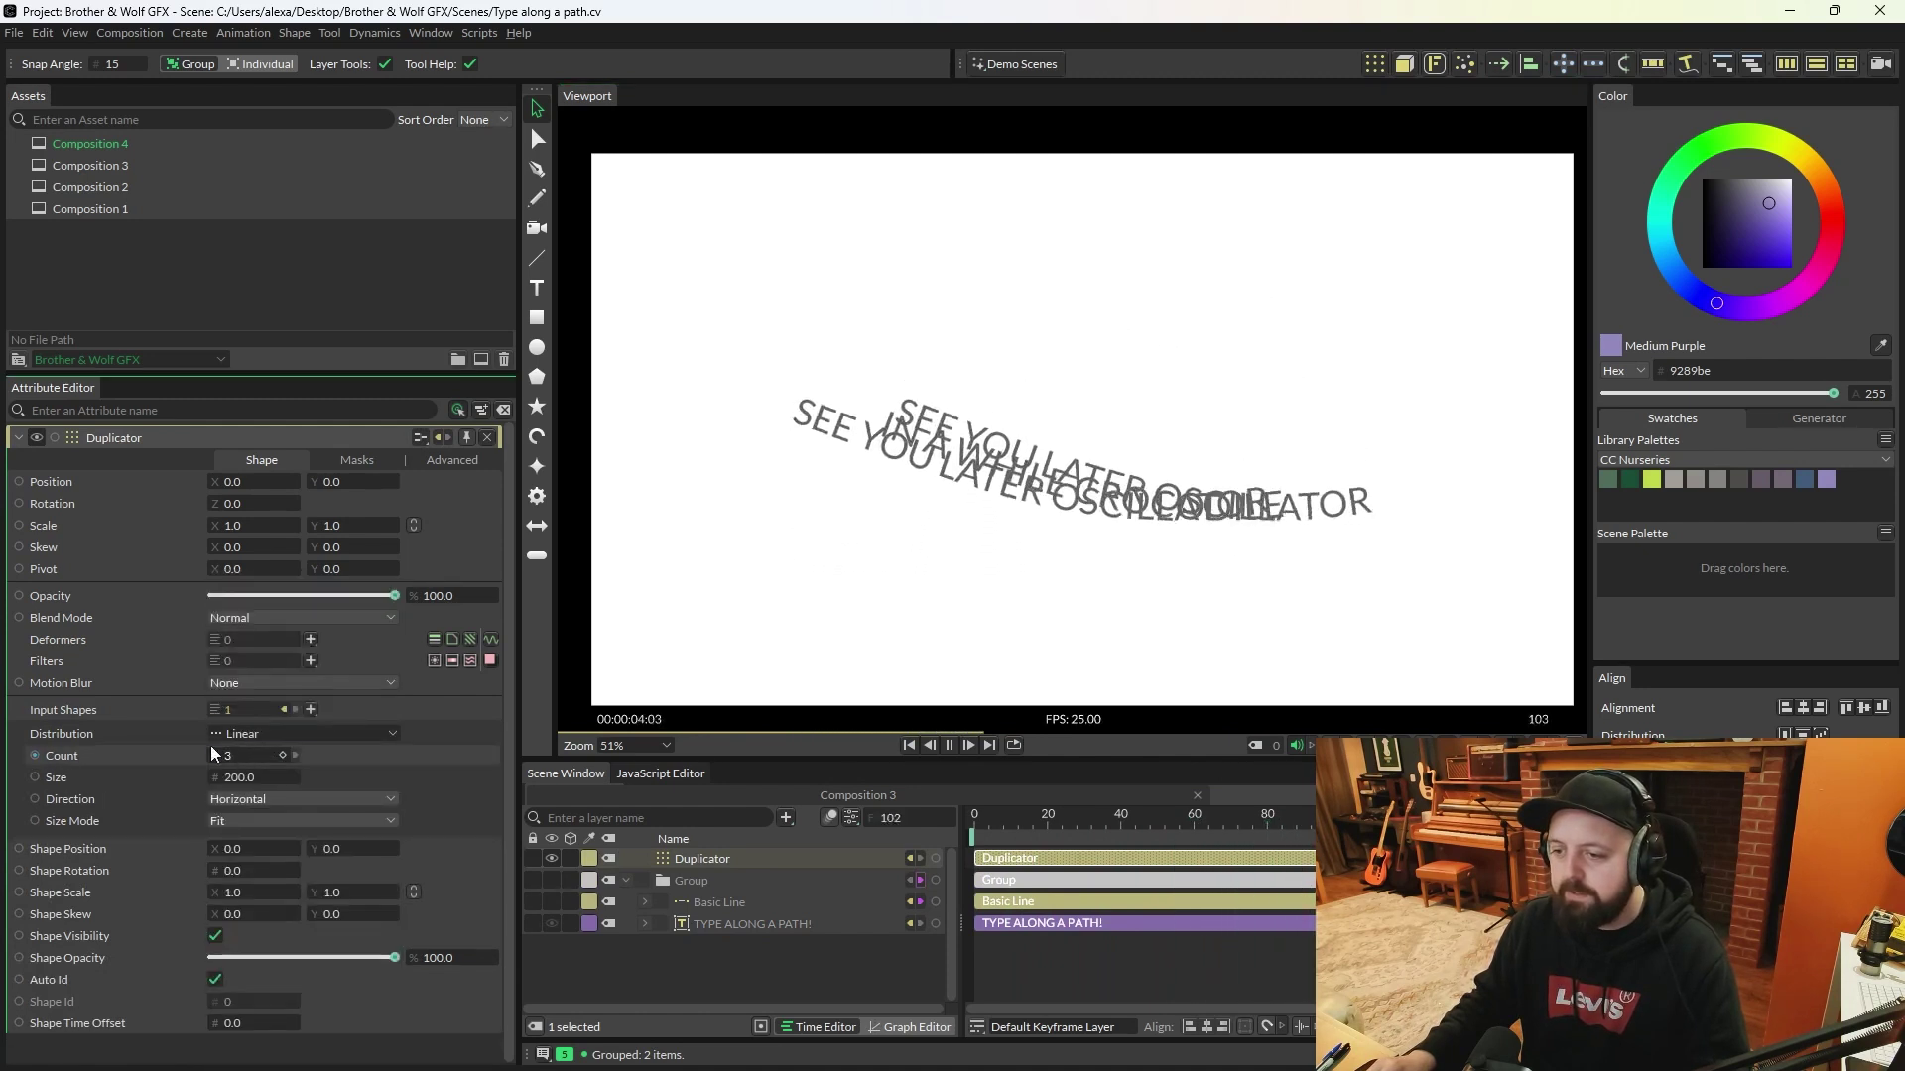
click(254, 802)
click(246, 822)
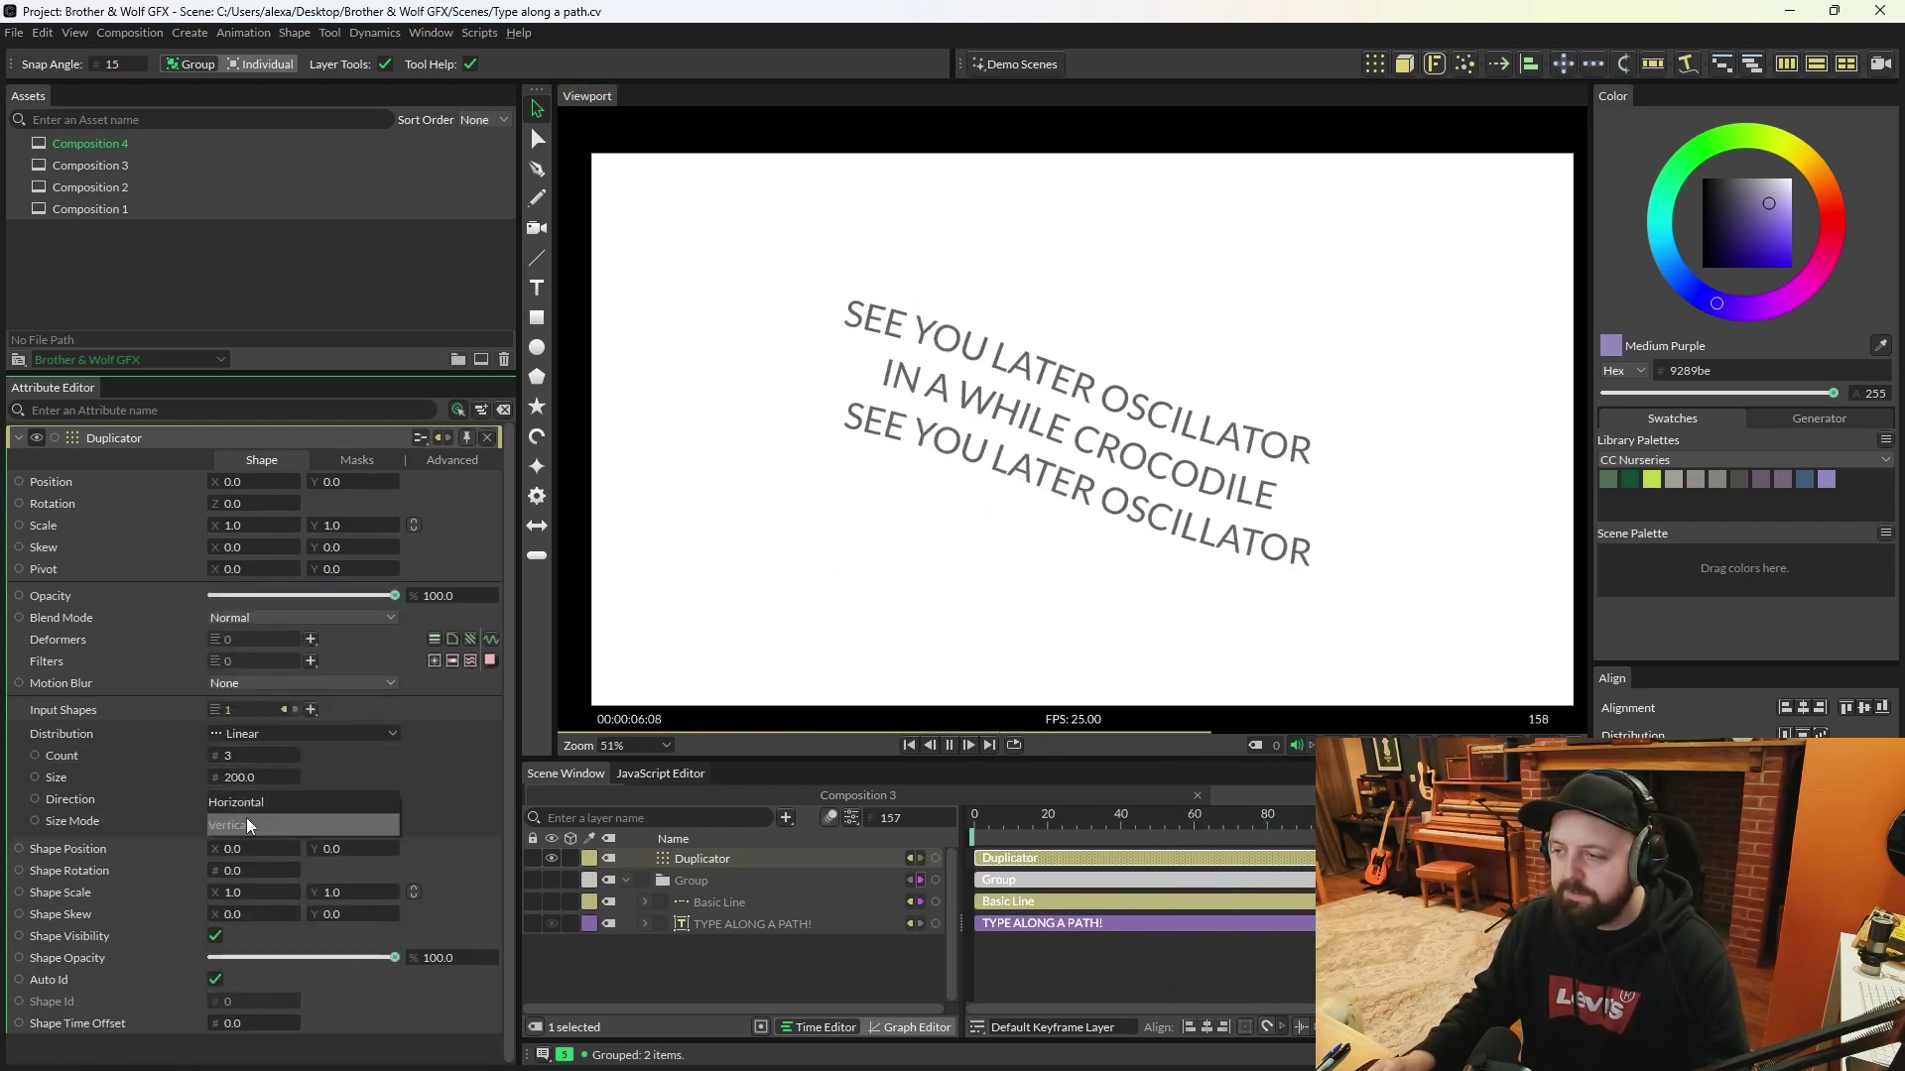
click(313, 823)
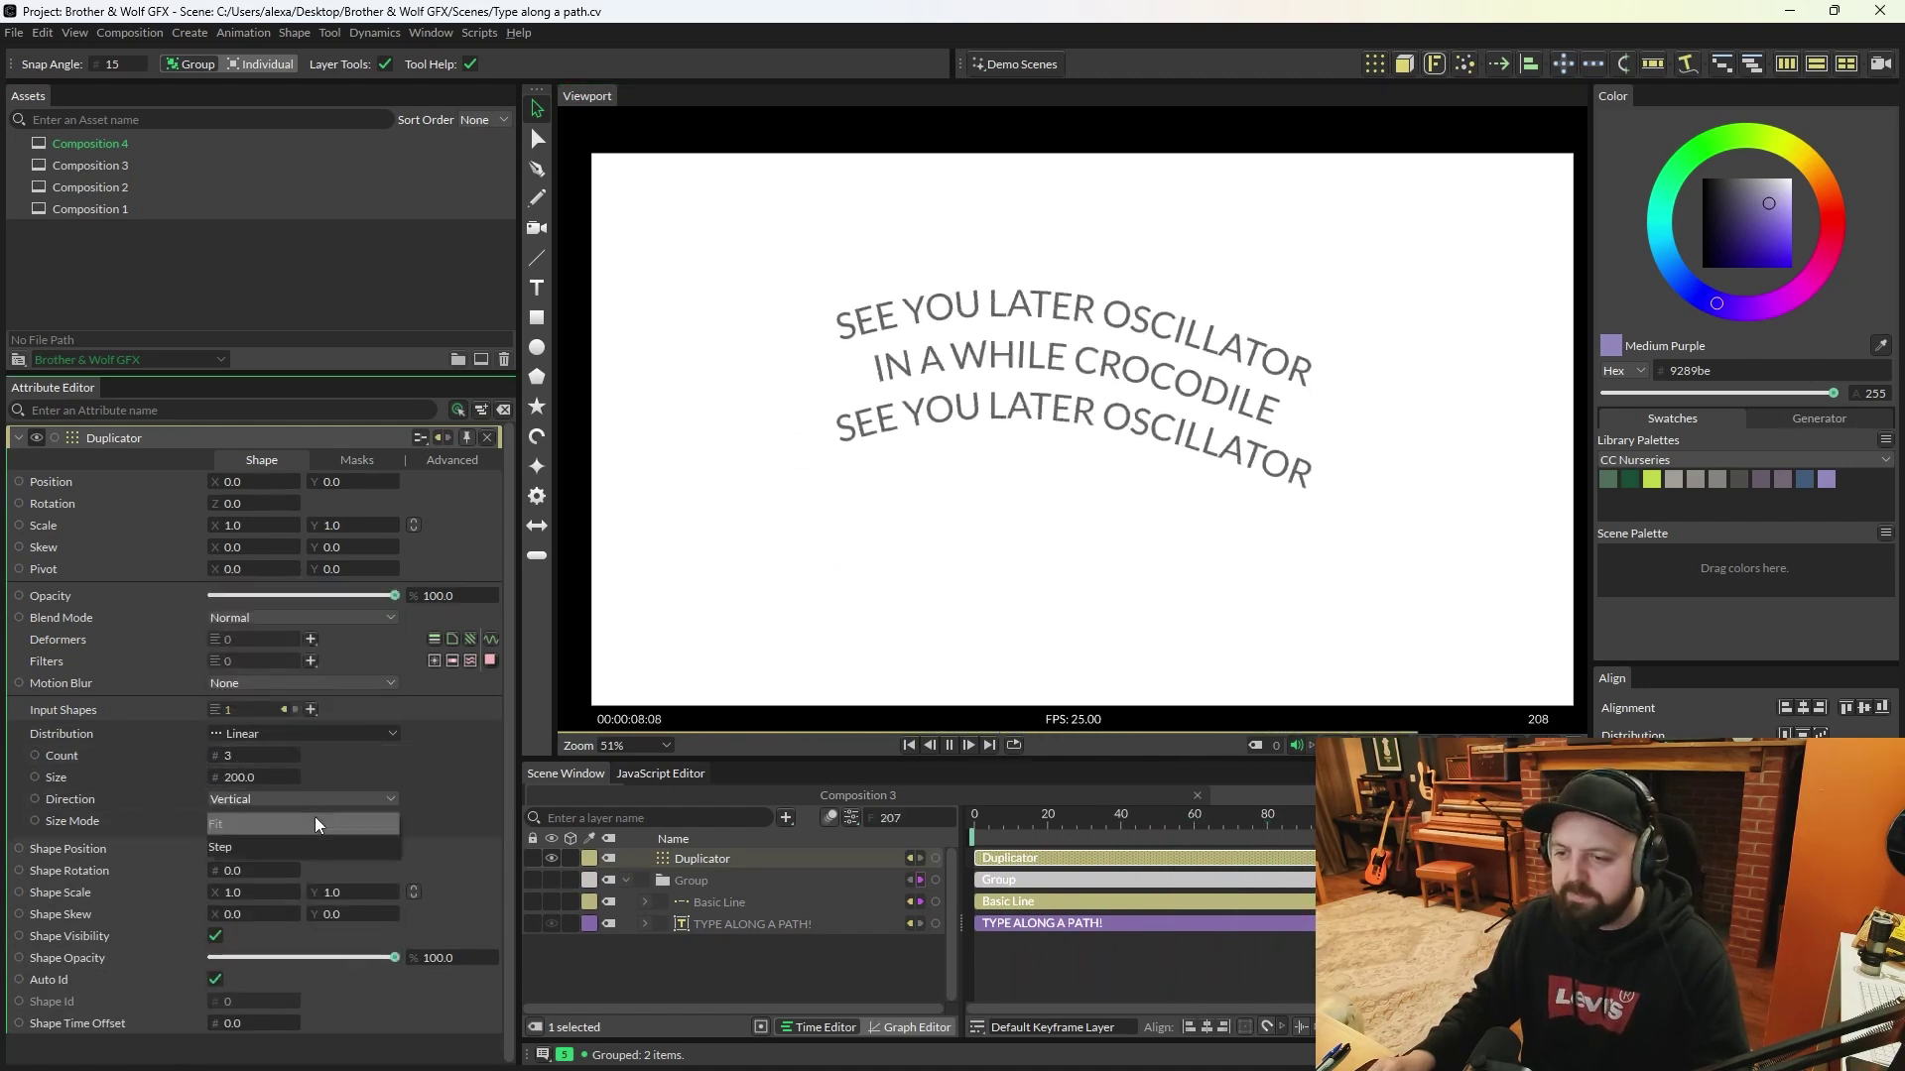
click(261, 846)
drag(248, 776, 178, 777)
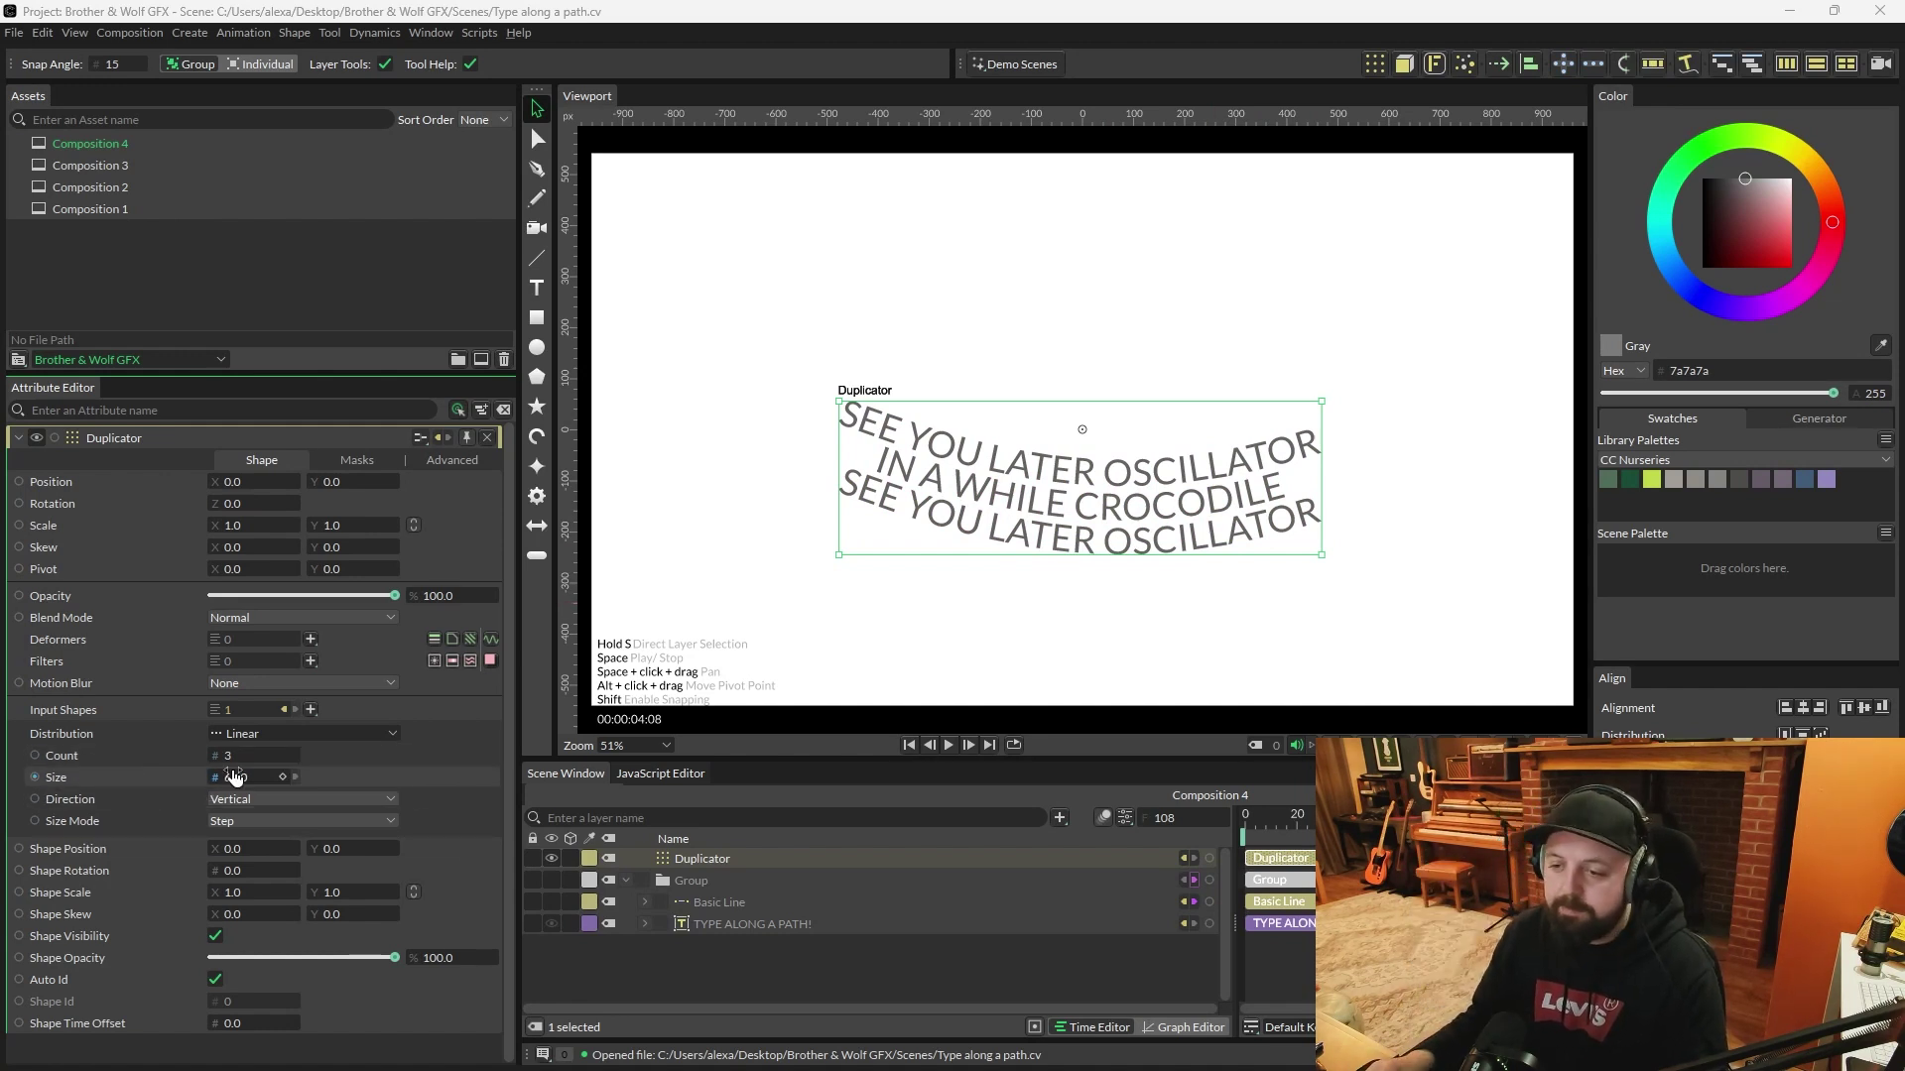
Step: Play back the 20-line vertical stack to preview it, then pause
scroll(236, 760, up, 17)
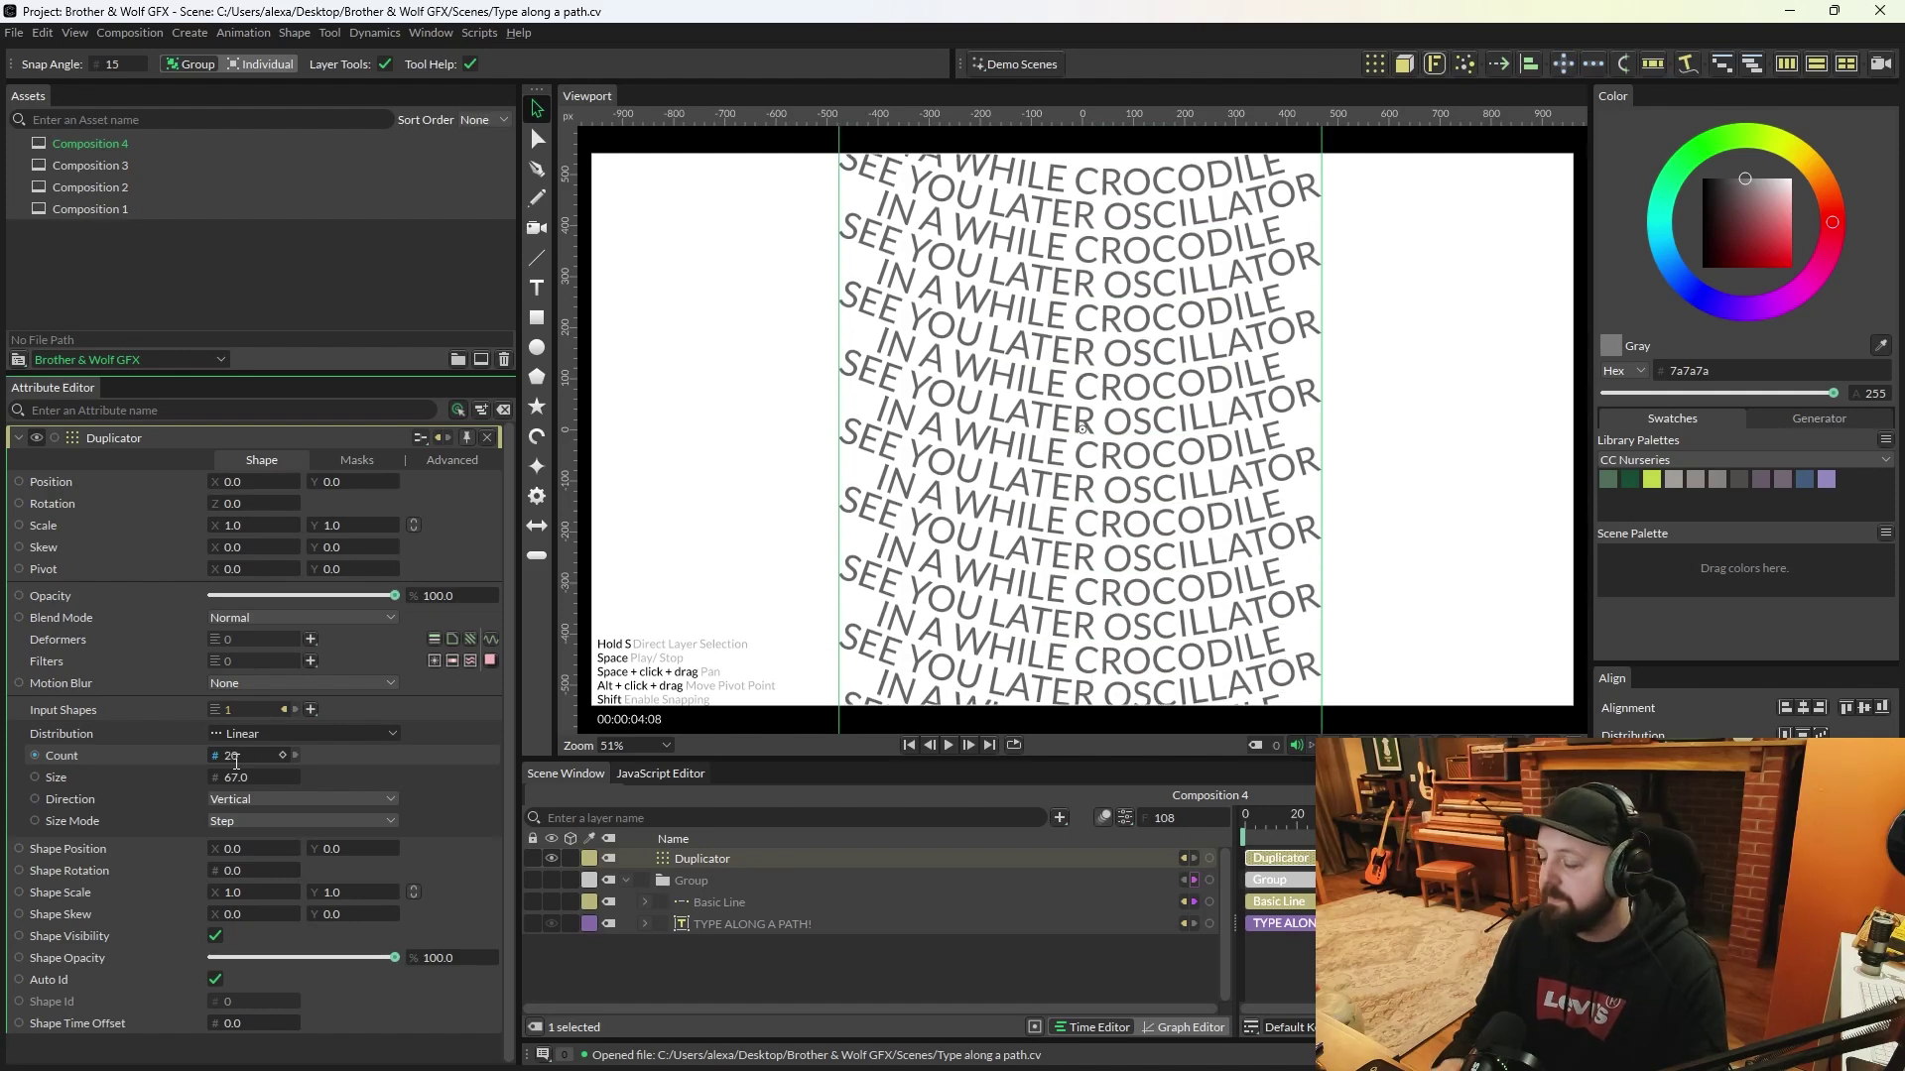
click(948, 746)
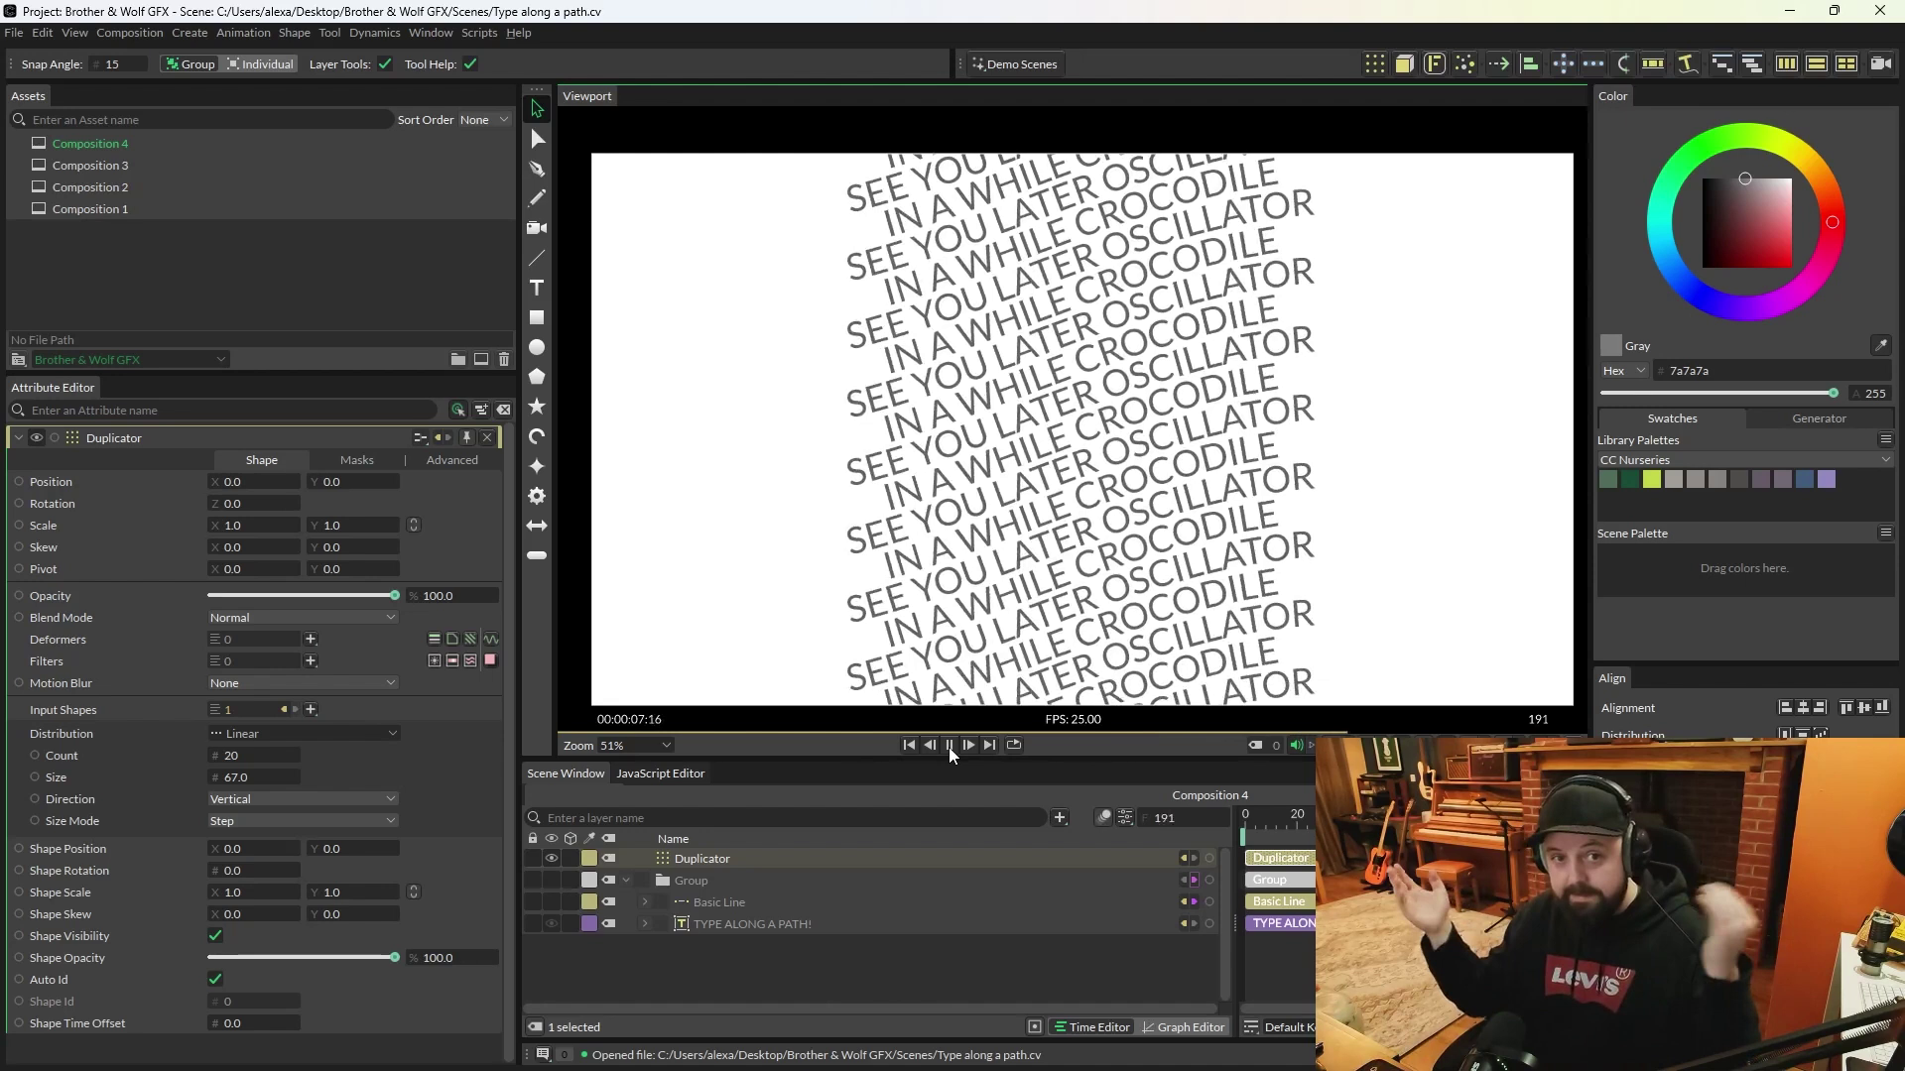
click(948, 747)
click(794, 924)
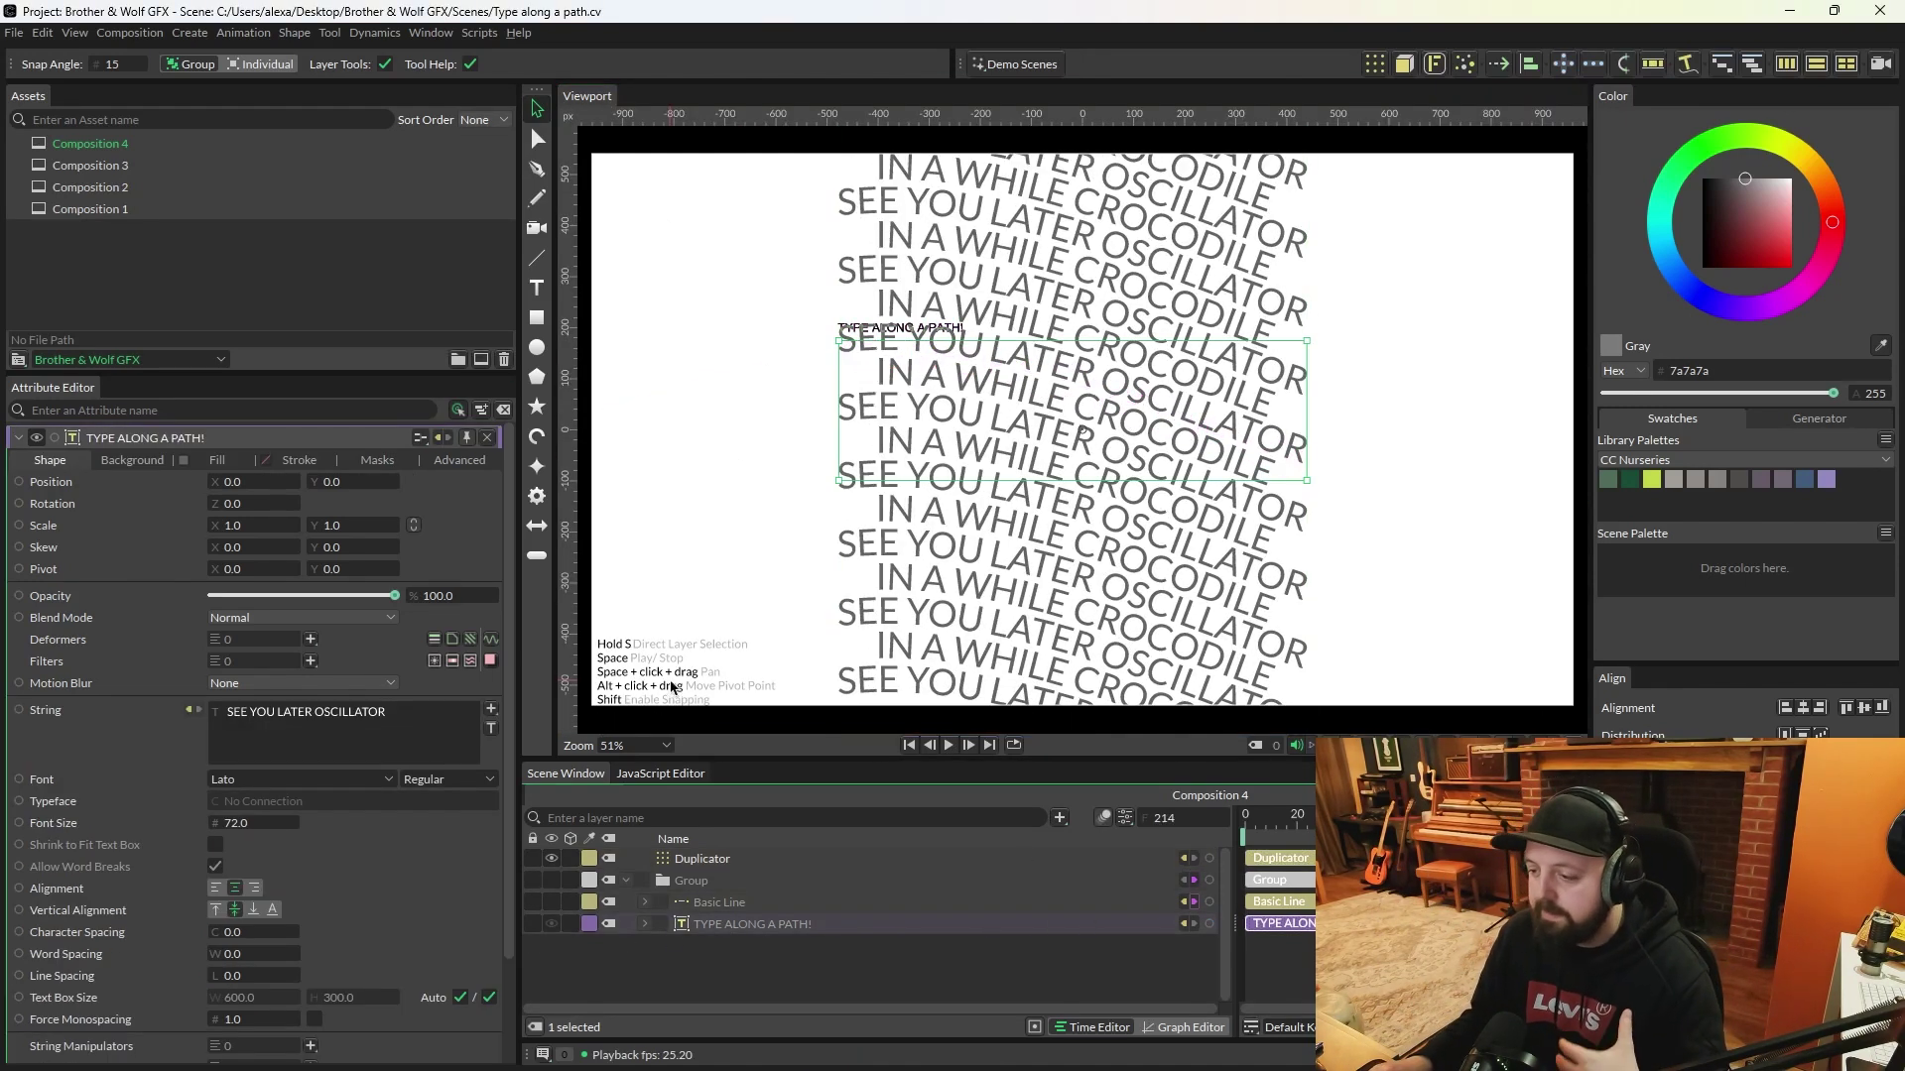
Step: Switch the TYPE ALONG A PATH! layer's font from Lato Regular to Impact Bold
click(532, 858)
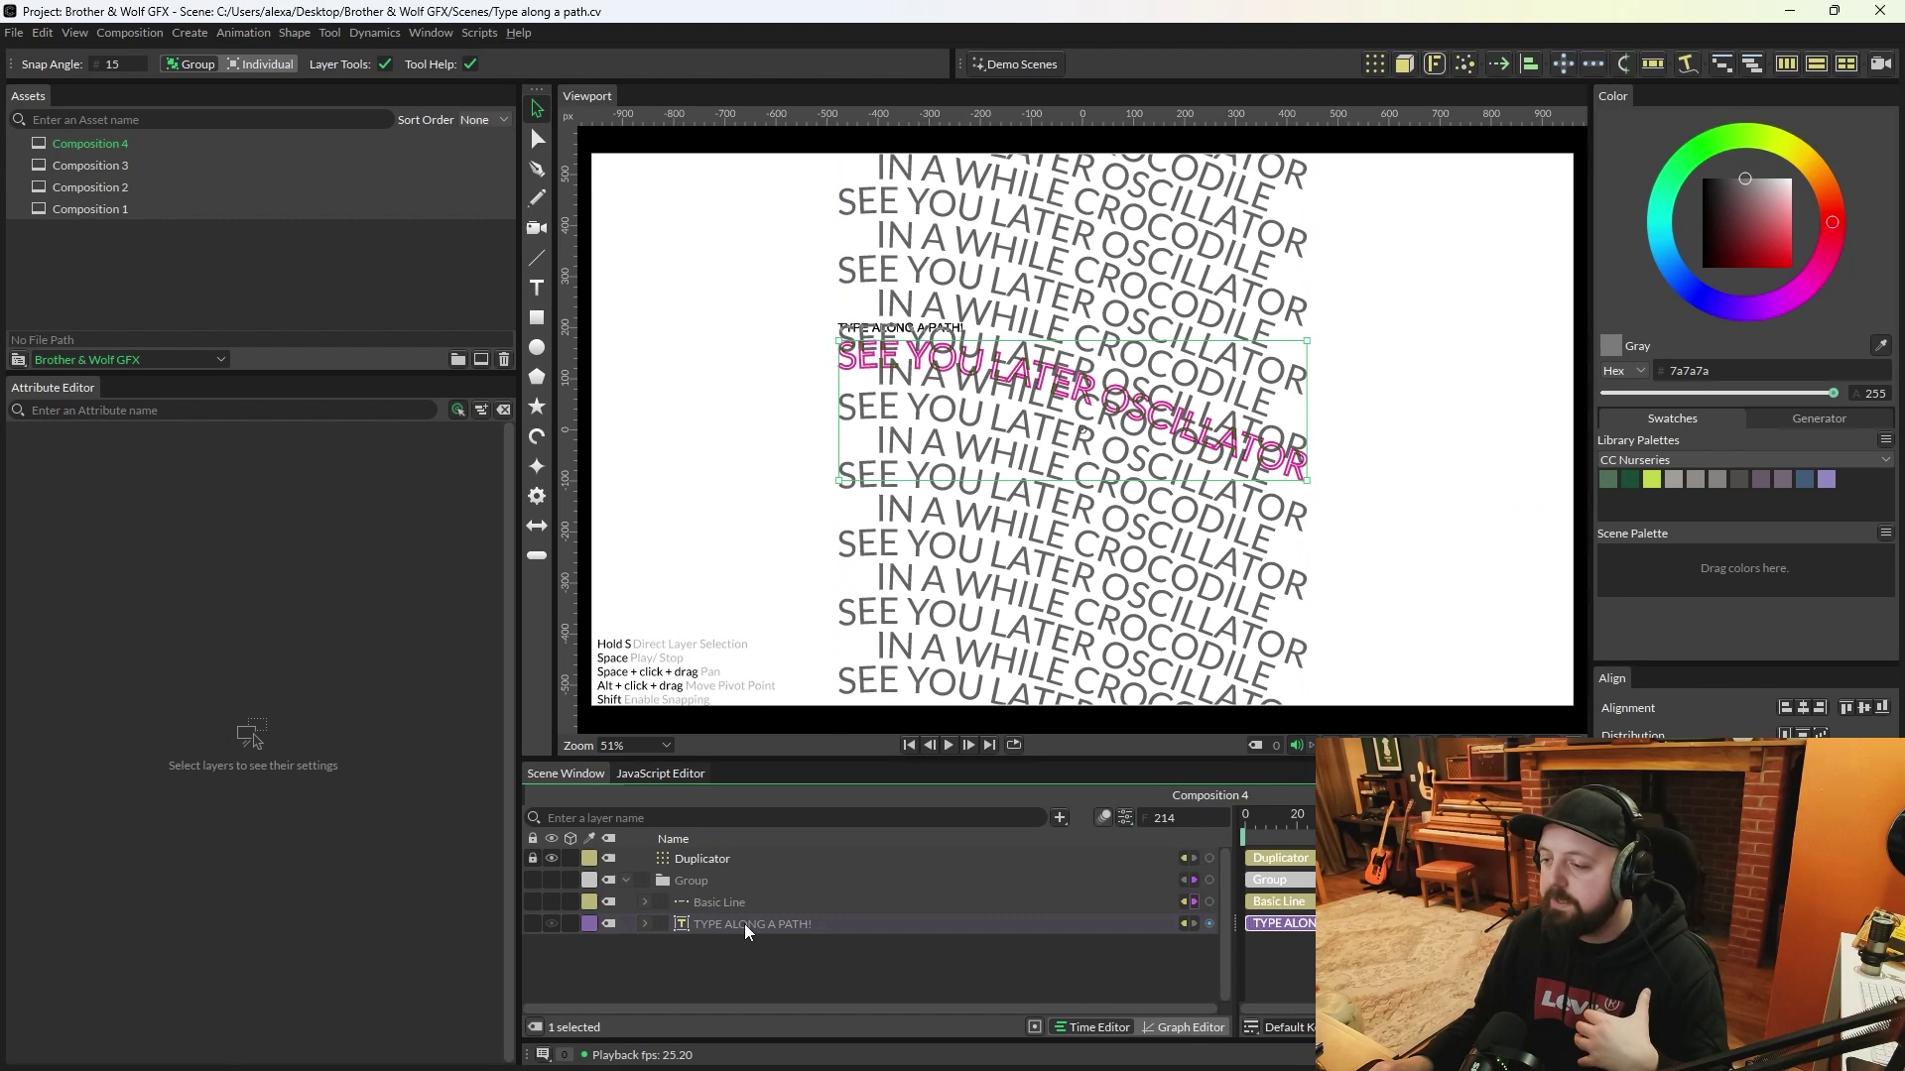
click(744, 924)
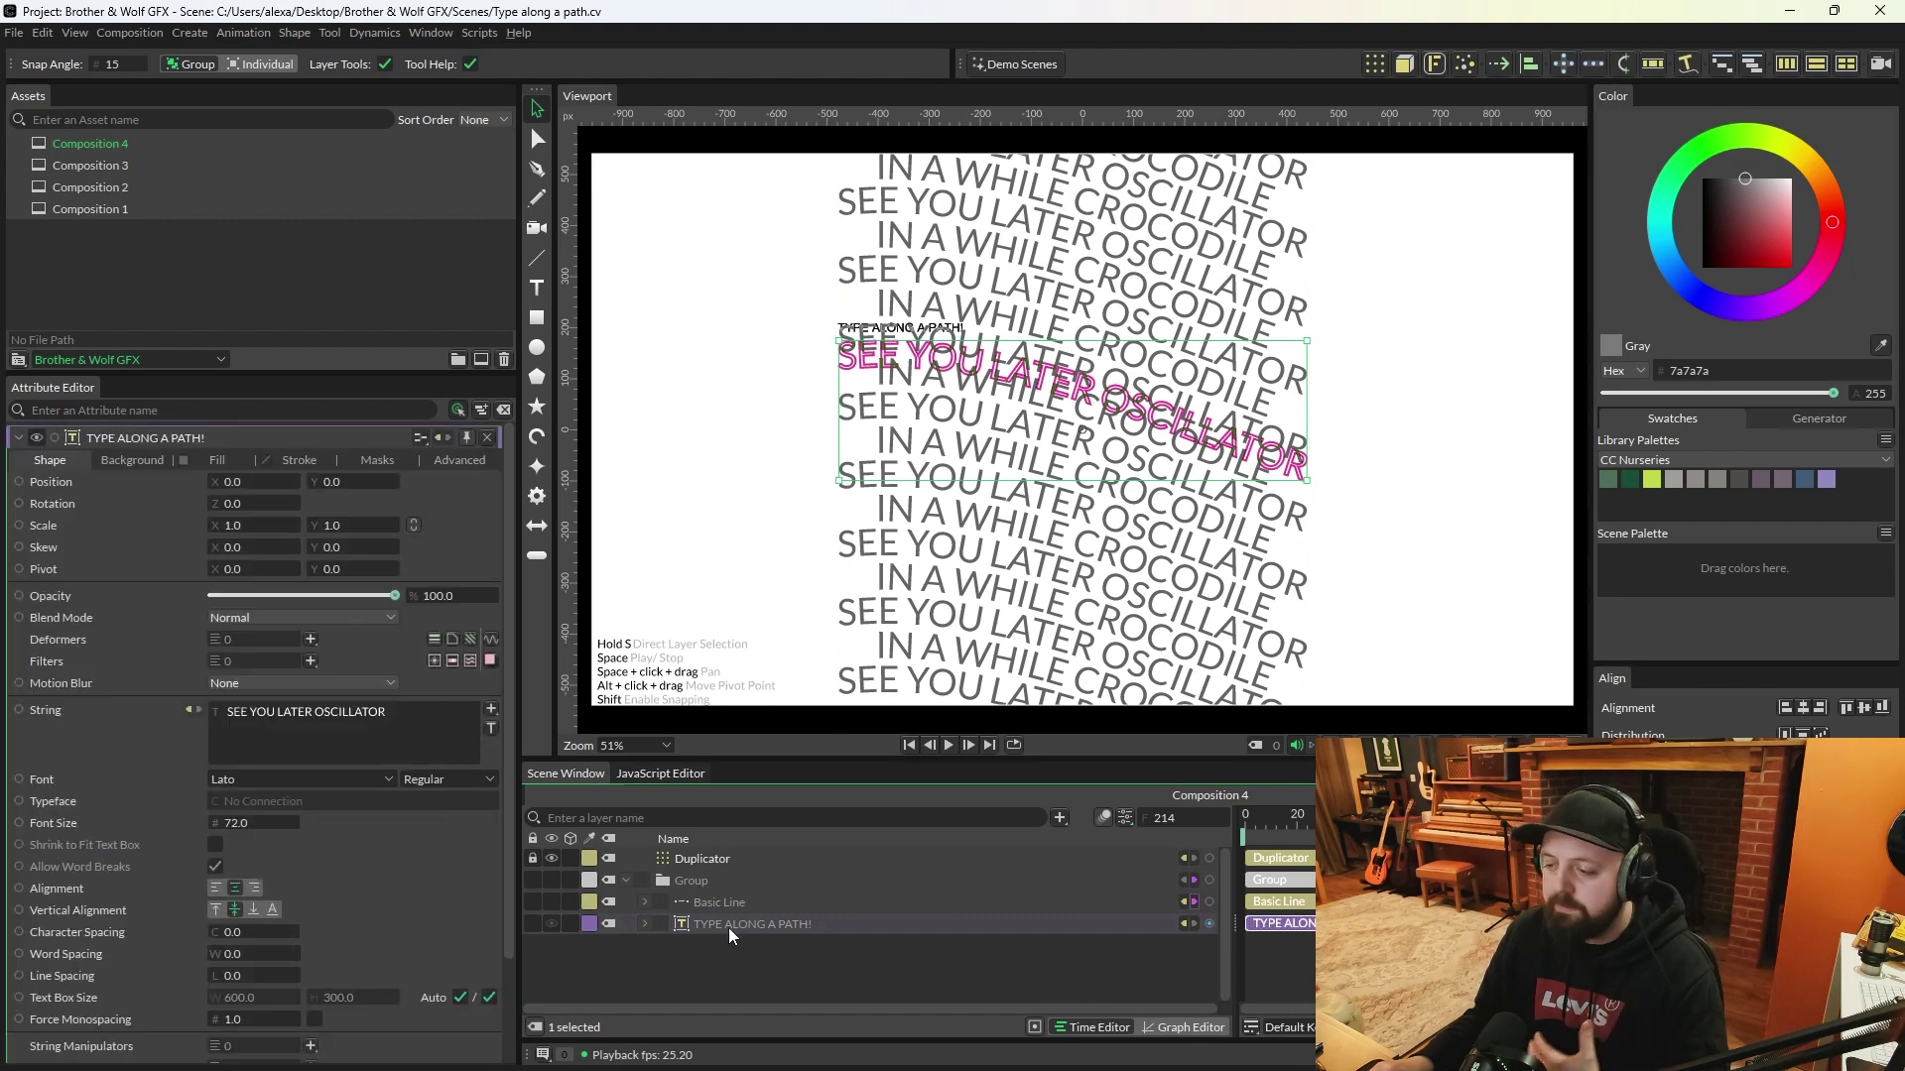
click(261, 783)
text(Impact)
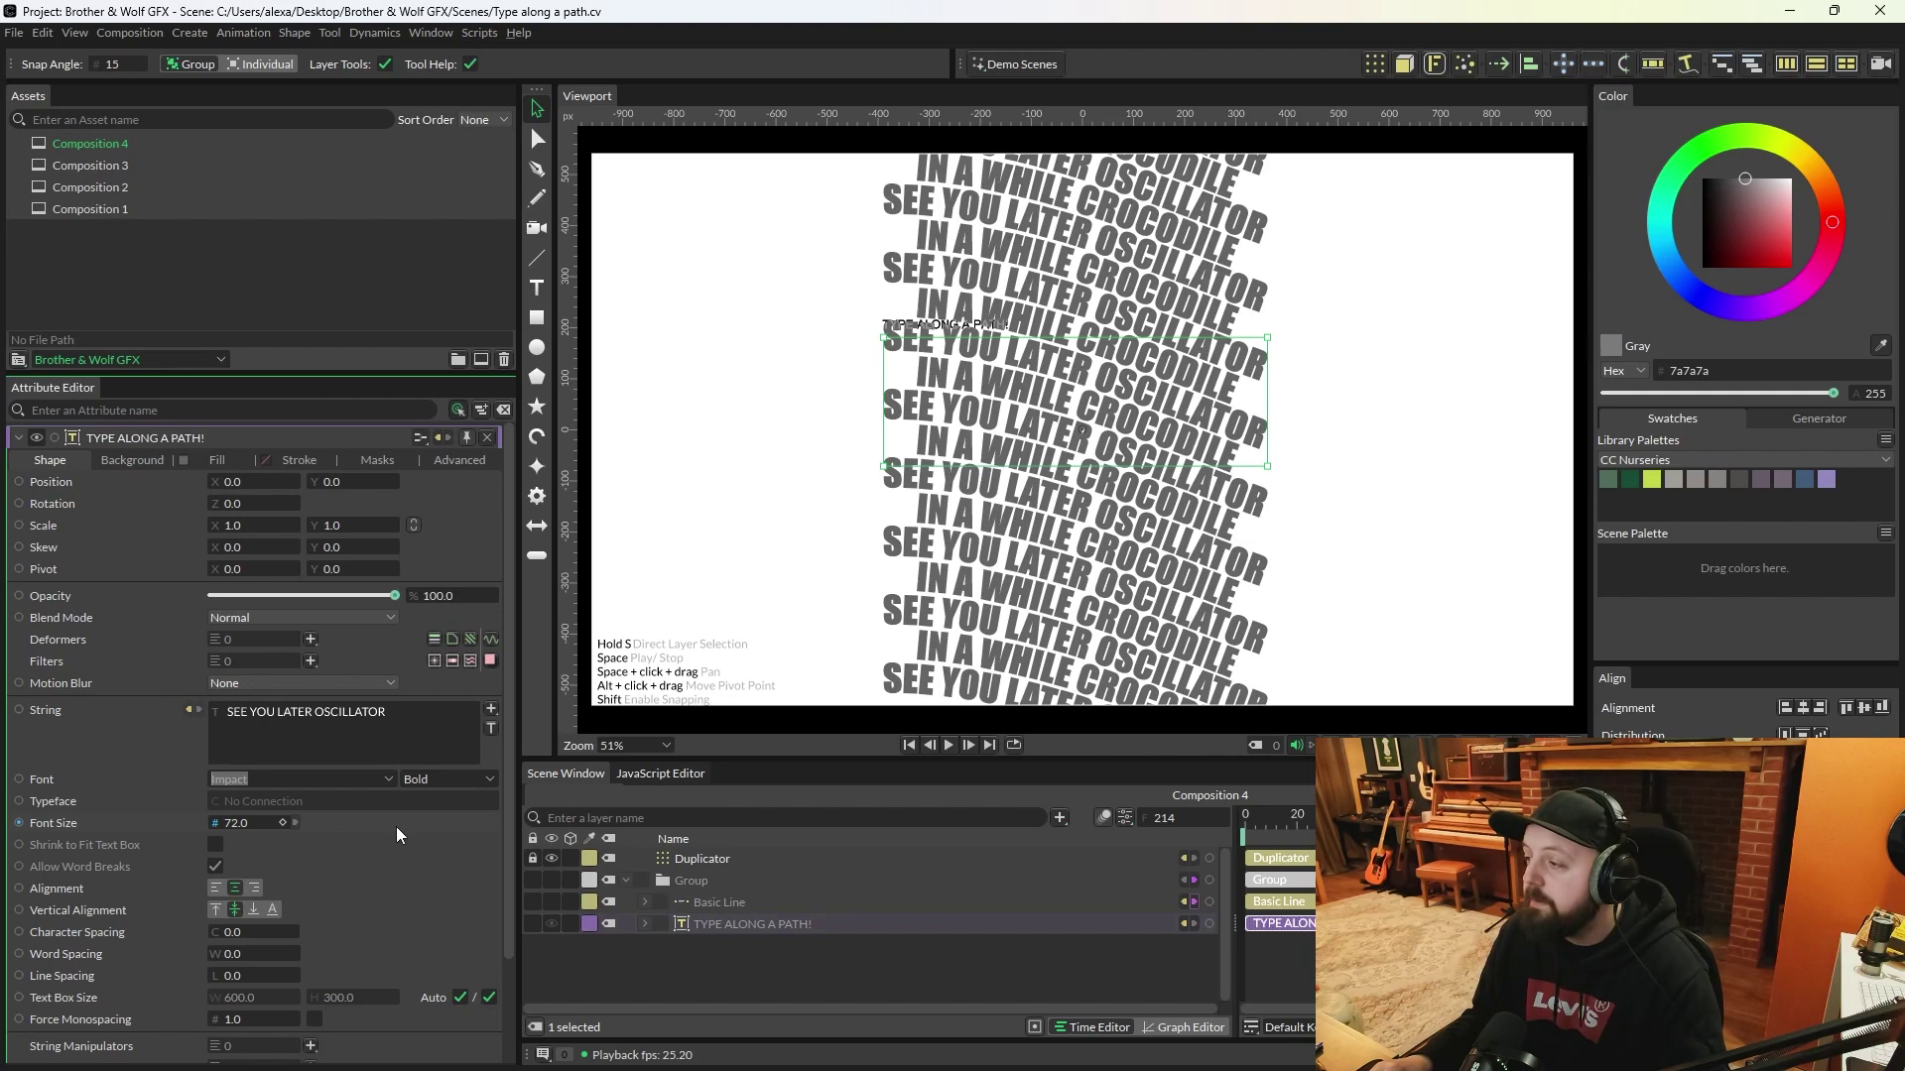
scroll(396, 826, down, 3)
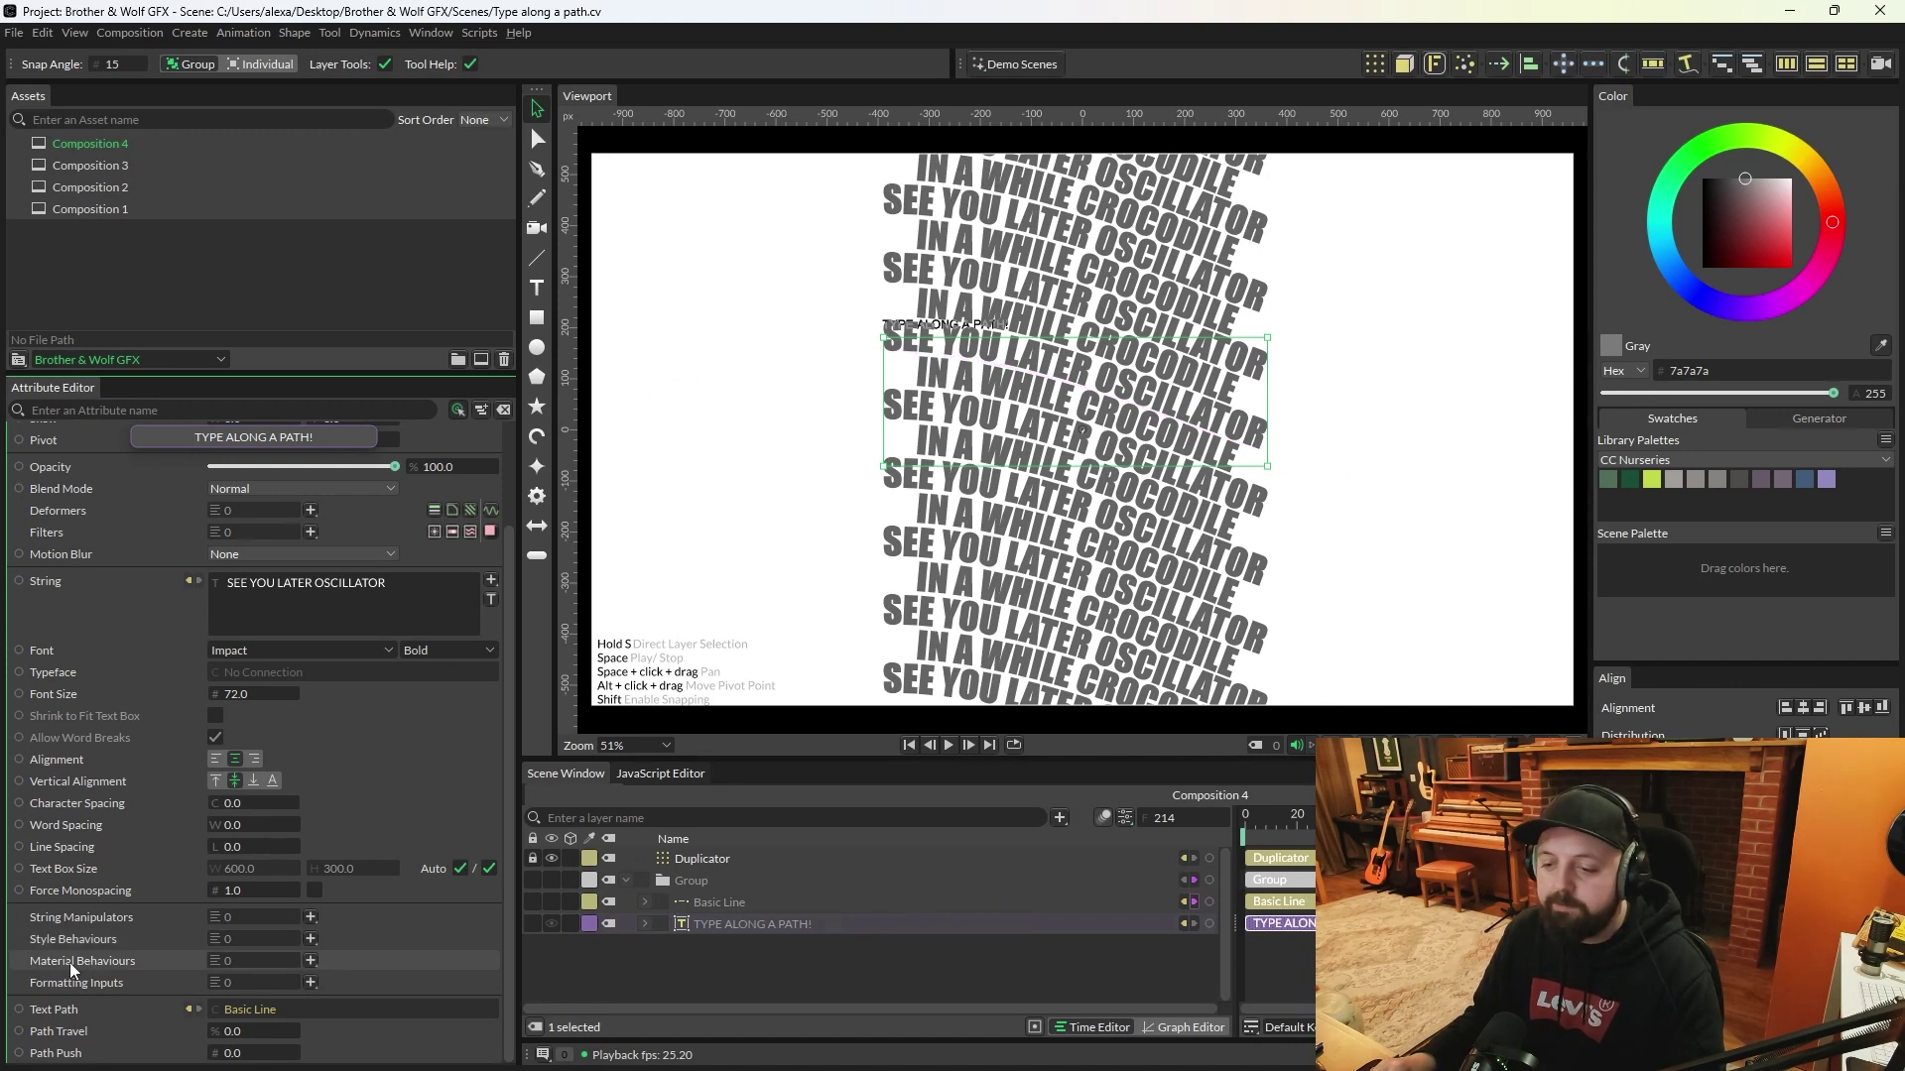
Step: Add an Apply Text Fill in Regex mode matching OSCILLATOR, colouring it purple (6437ff)
click(311, 962)
click(371, 978)
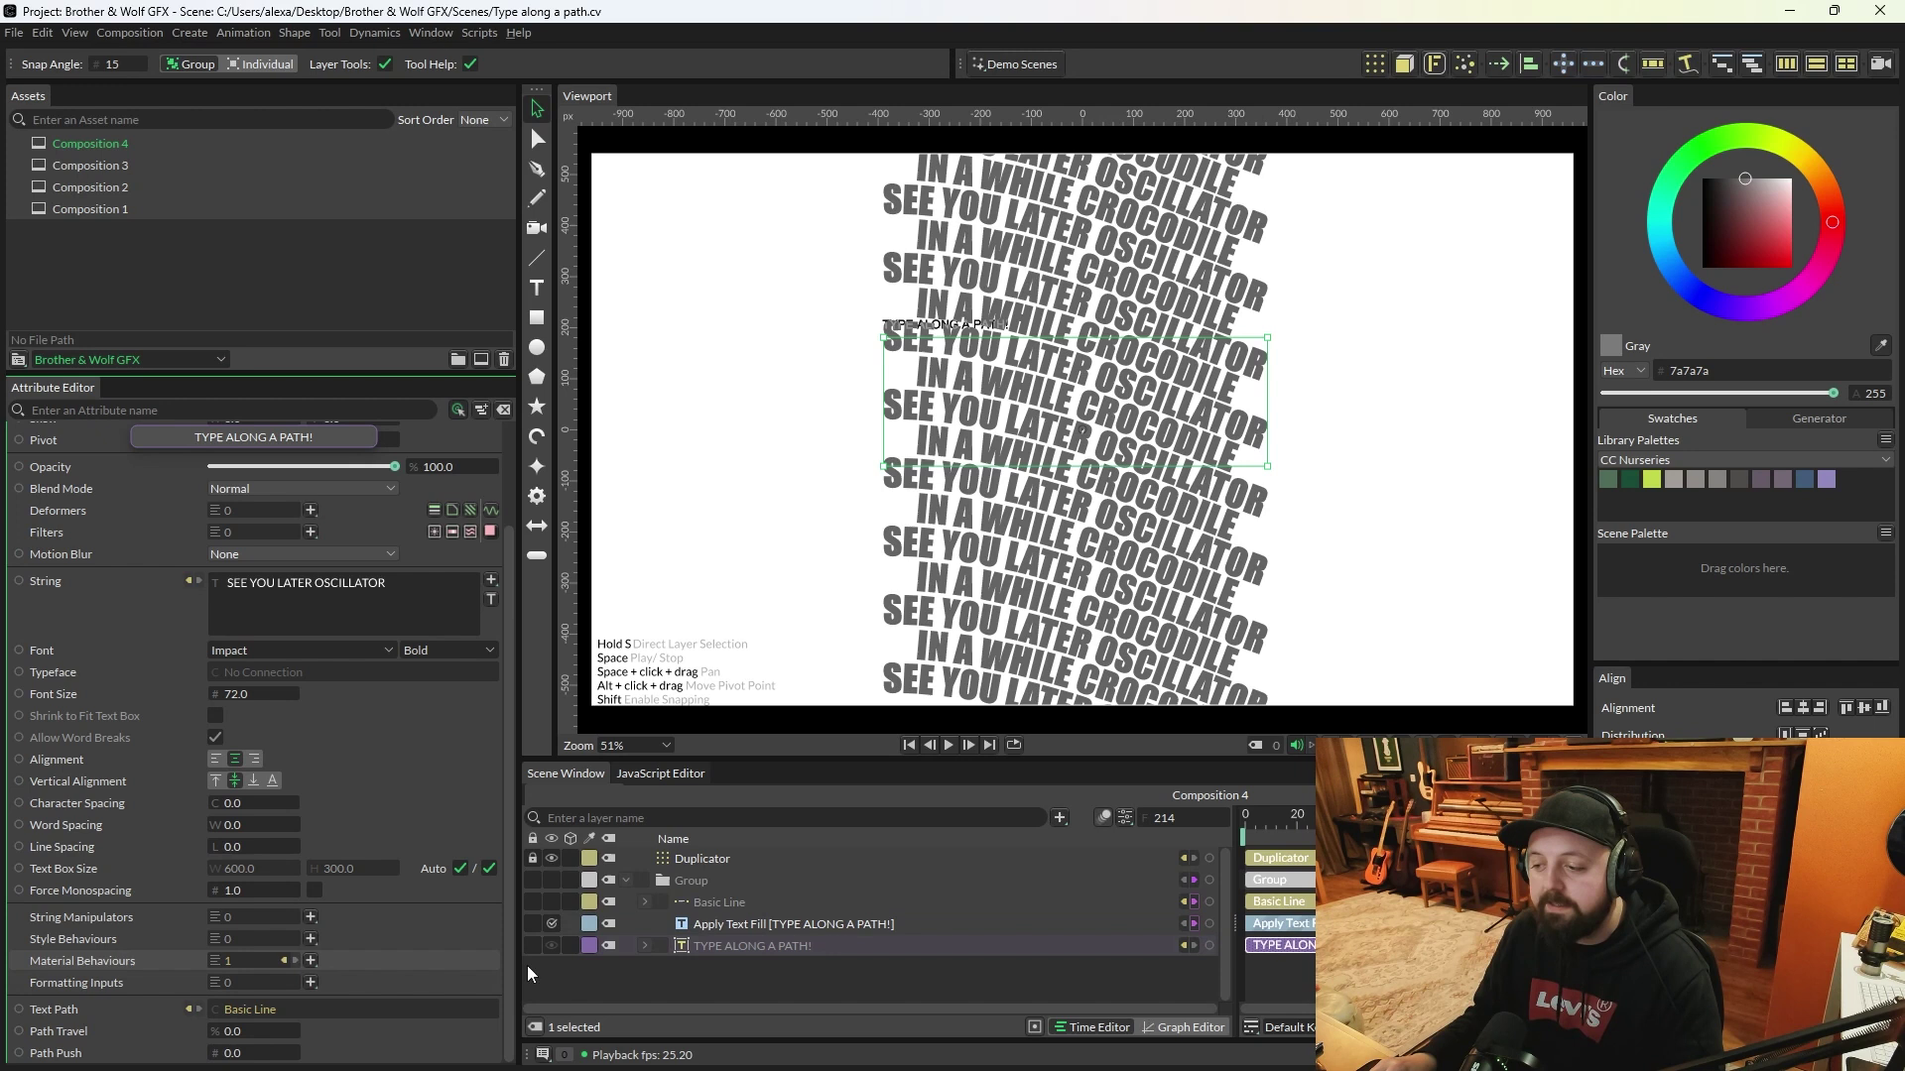
click(765, 920)
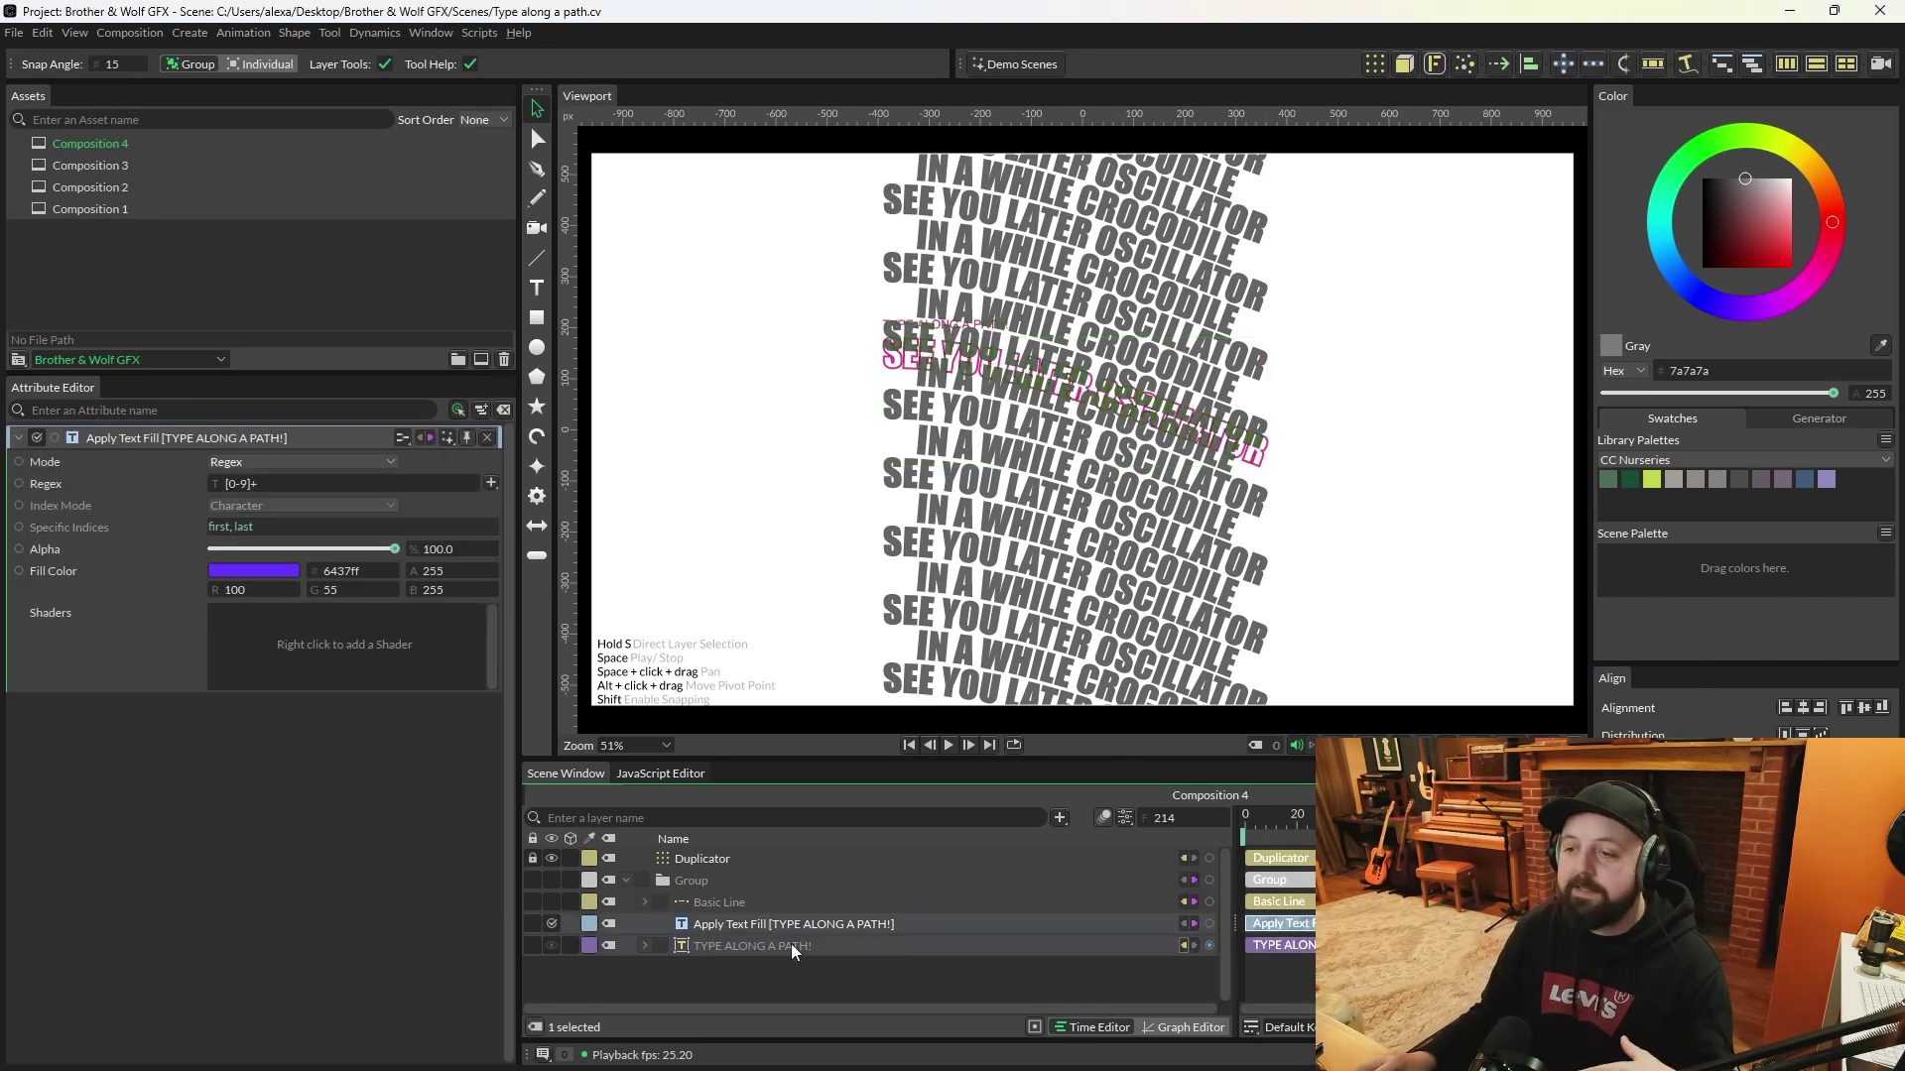
click(231, 462)
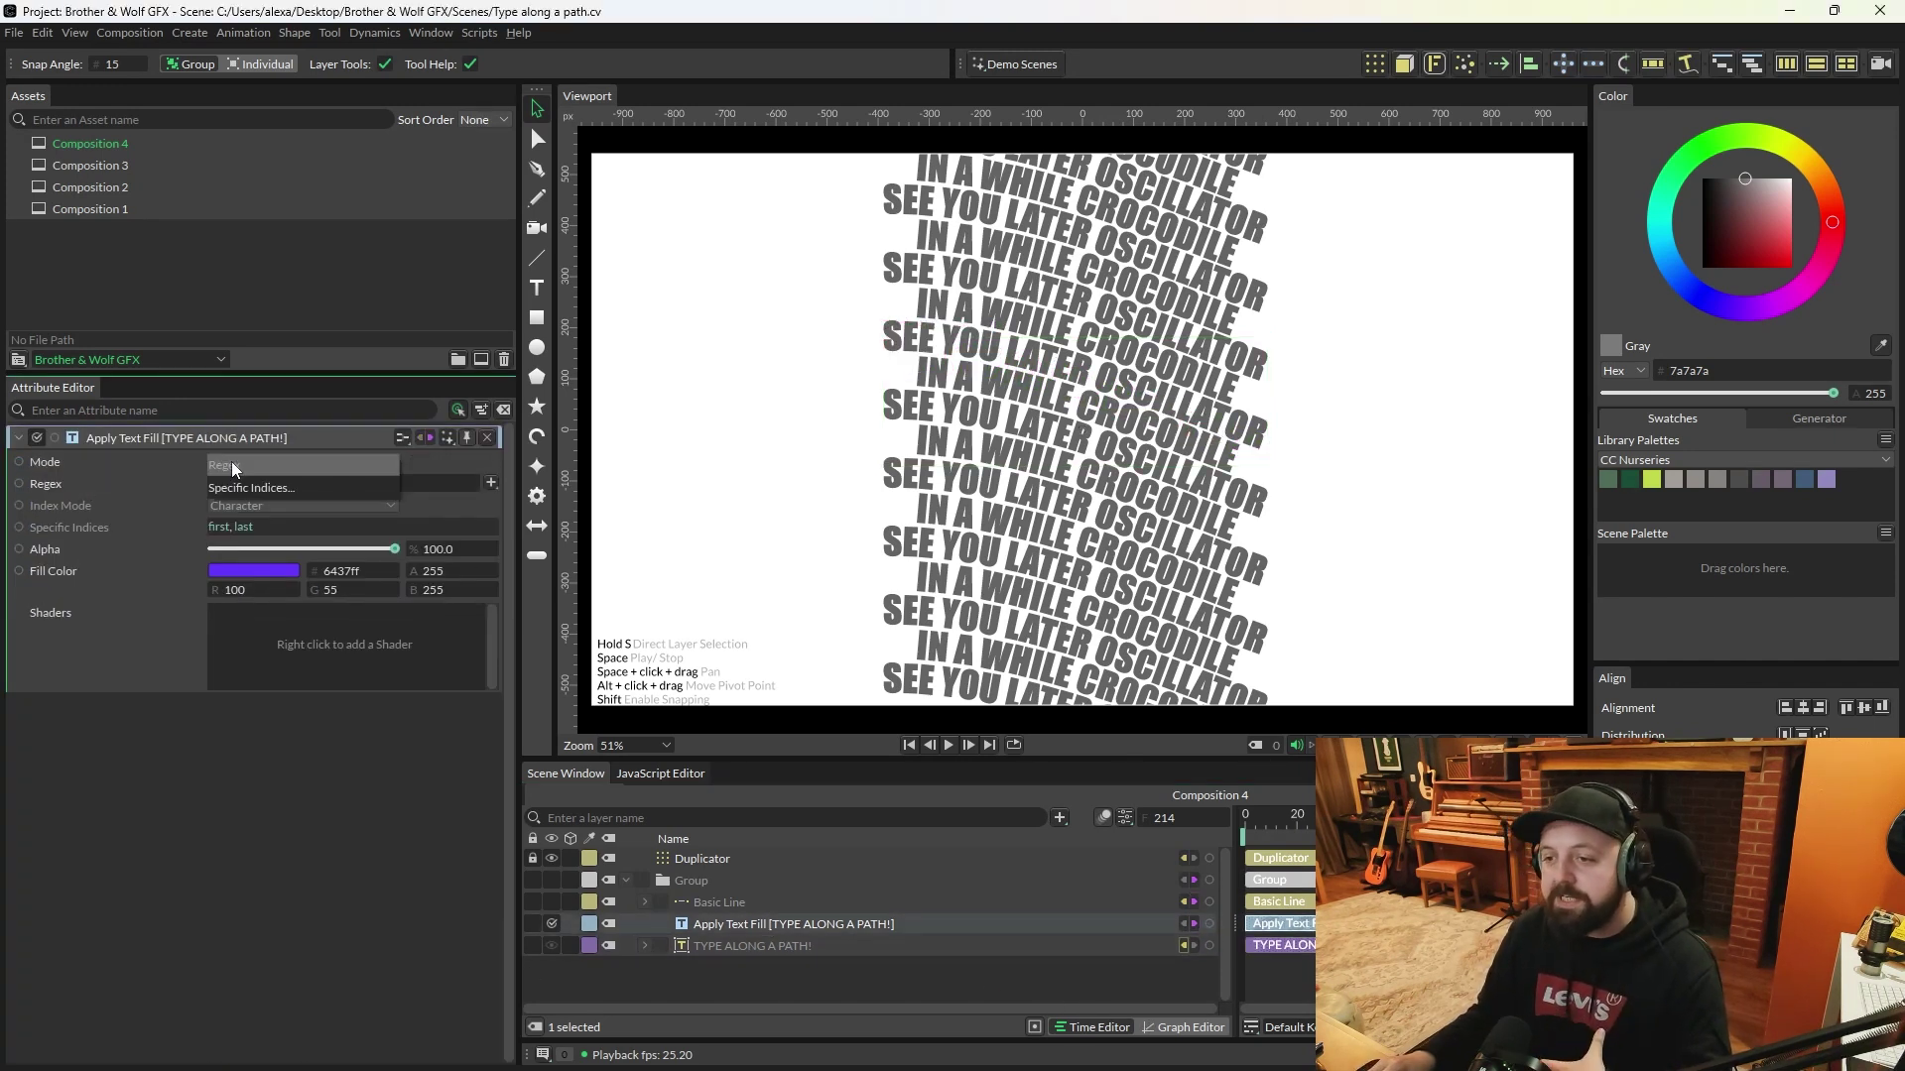
click(248, 458)
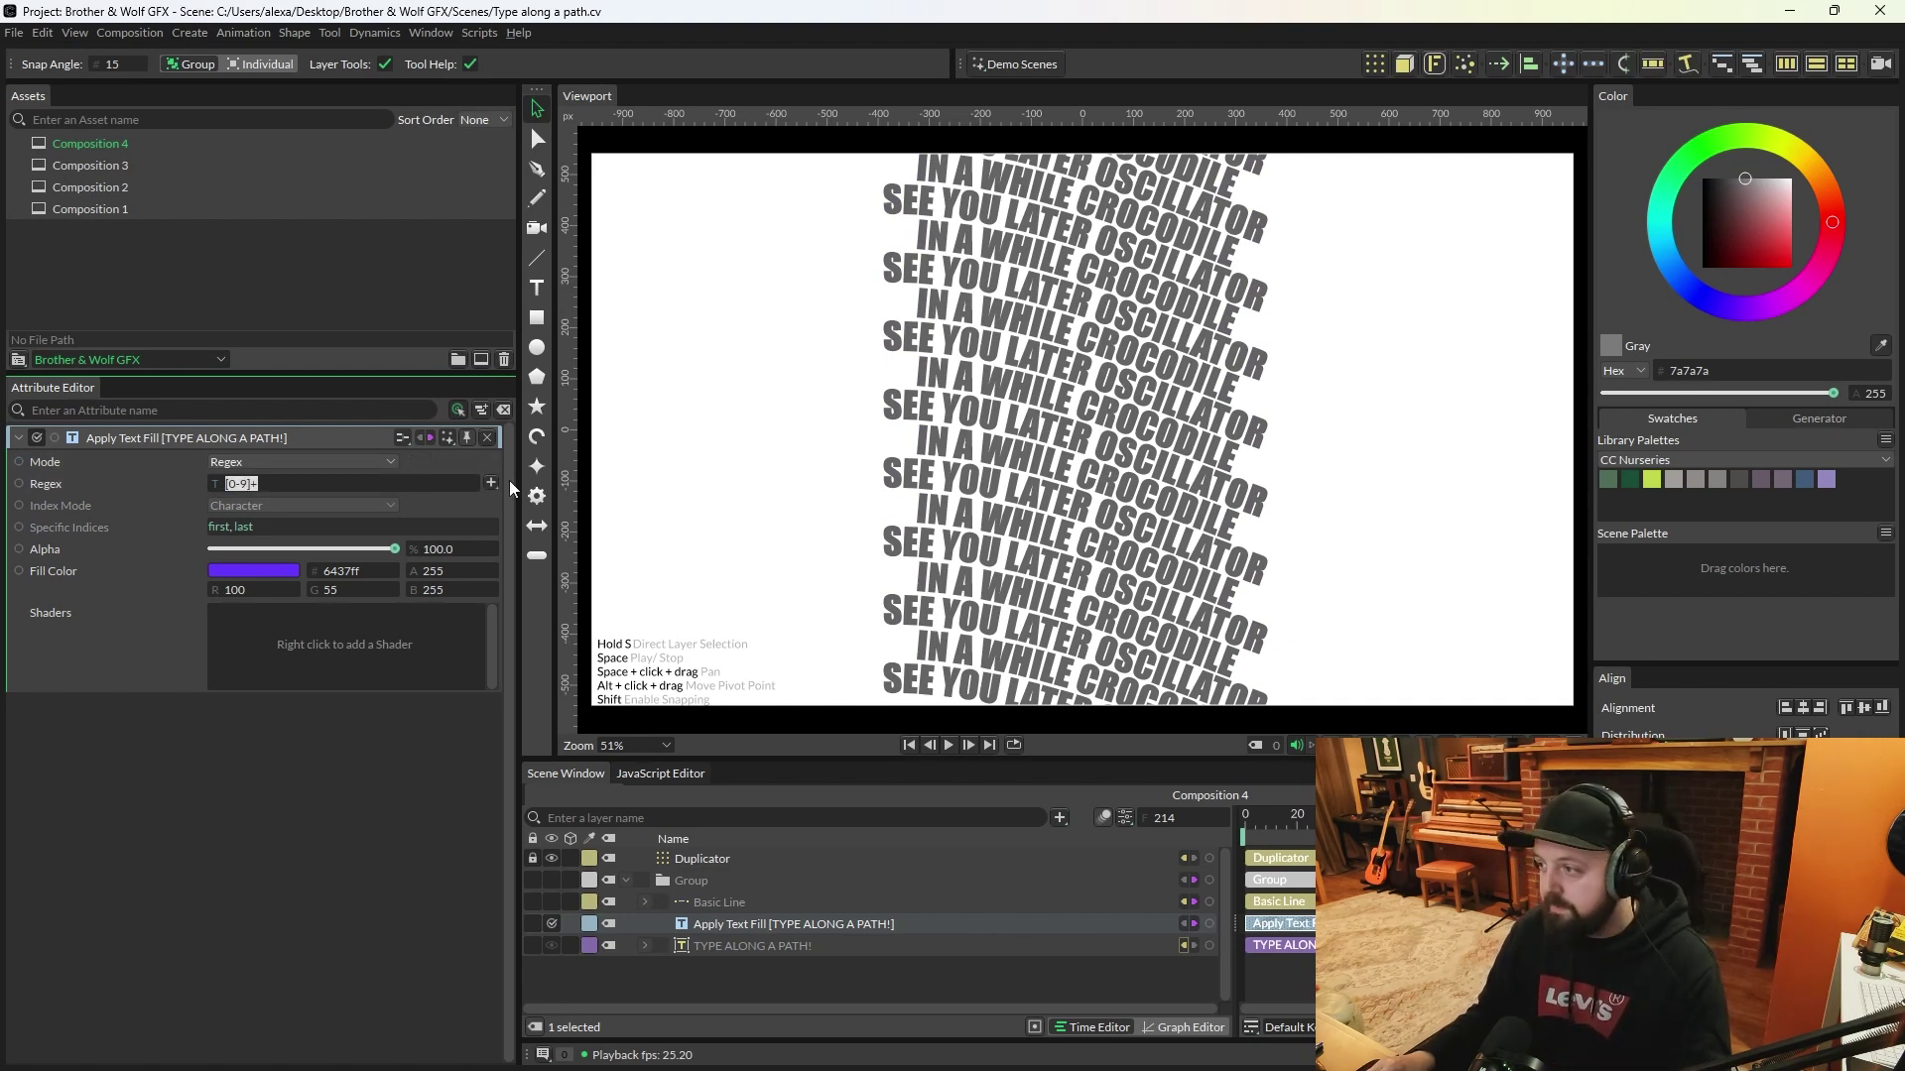
text(O)
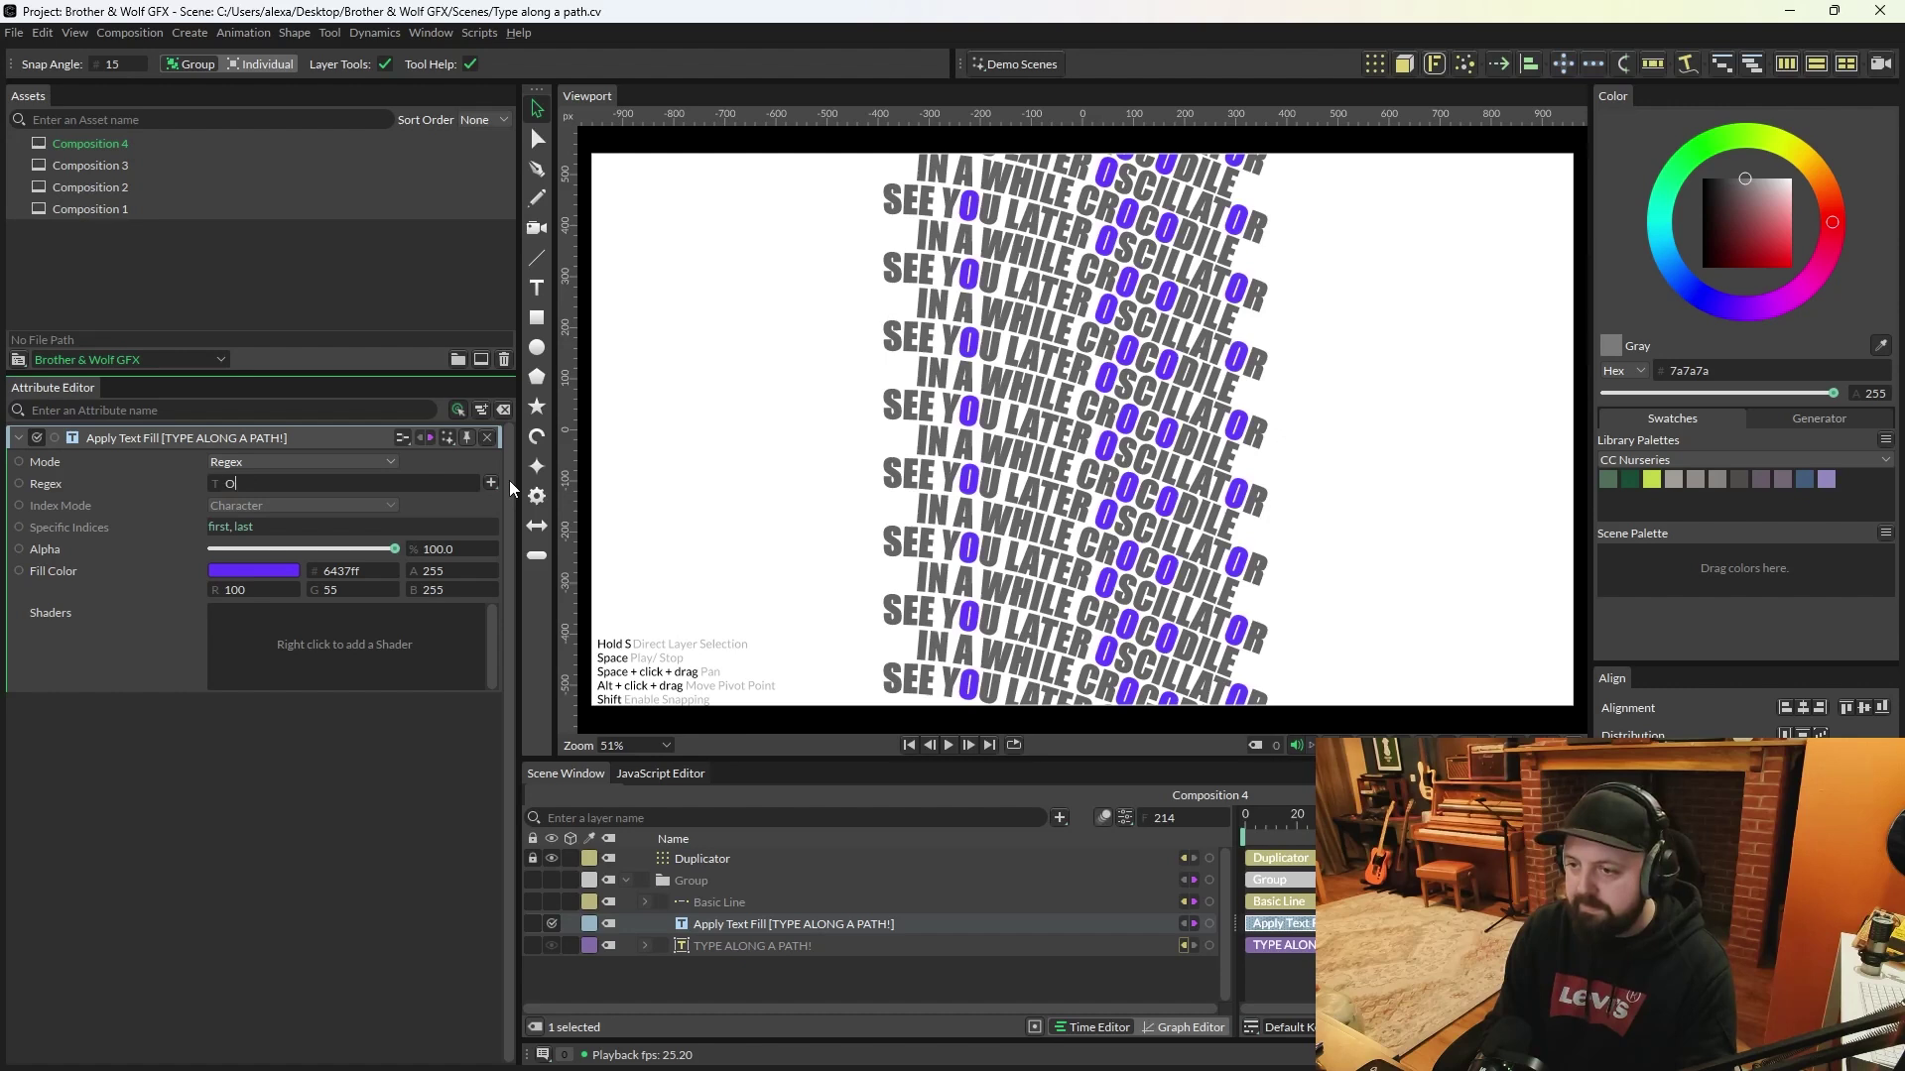
text(SCILLATOR)
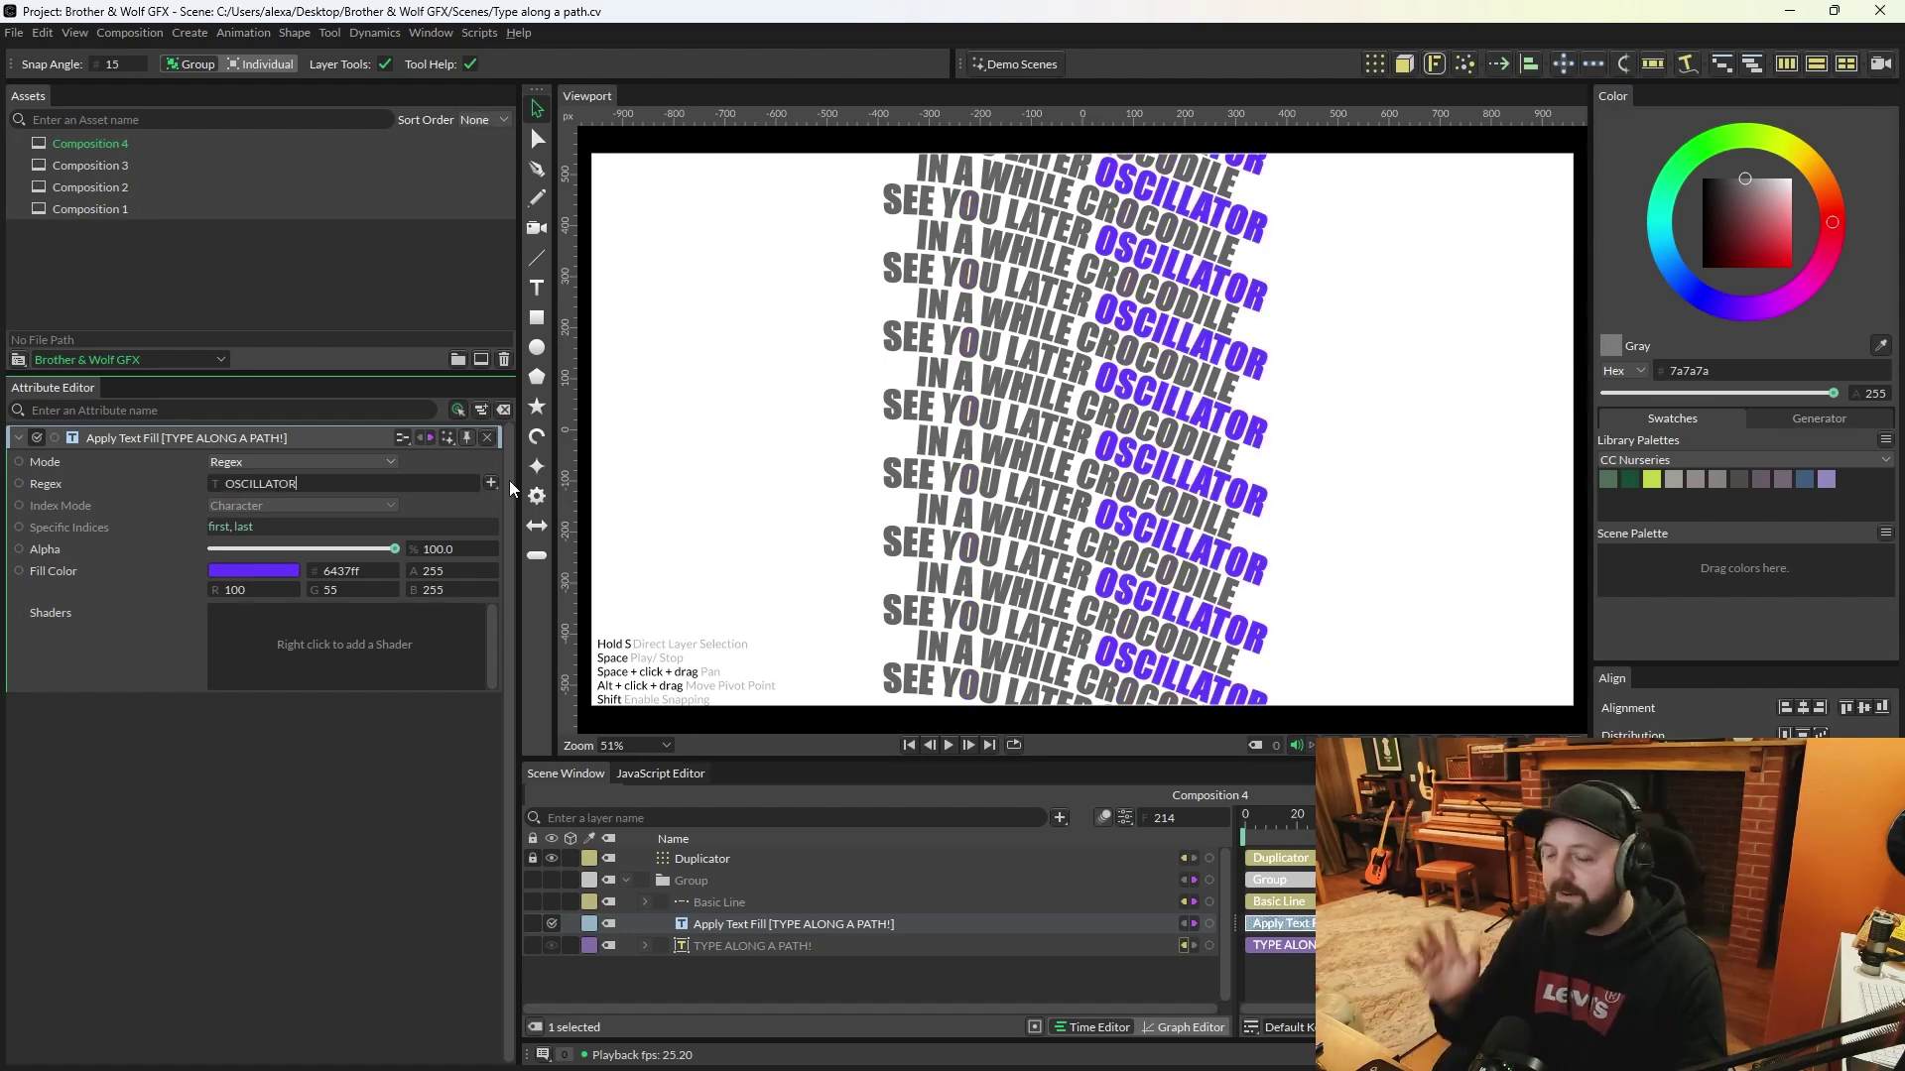
click(887, 940)
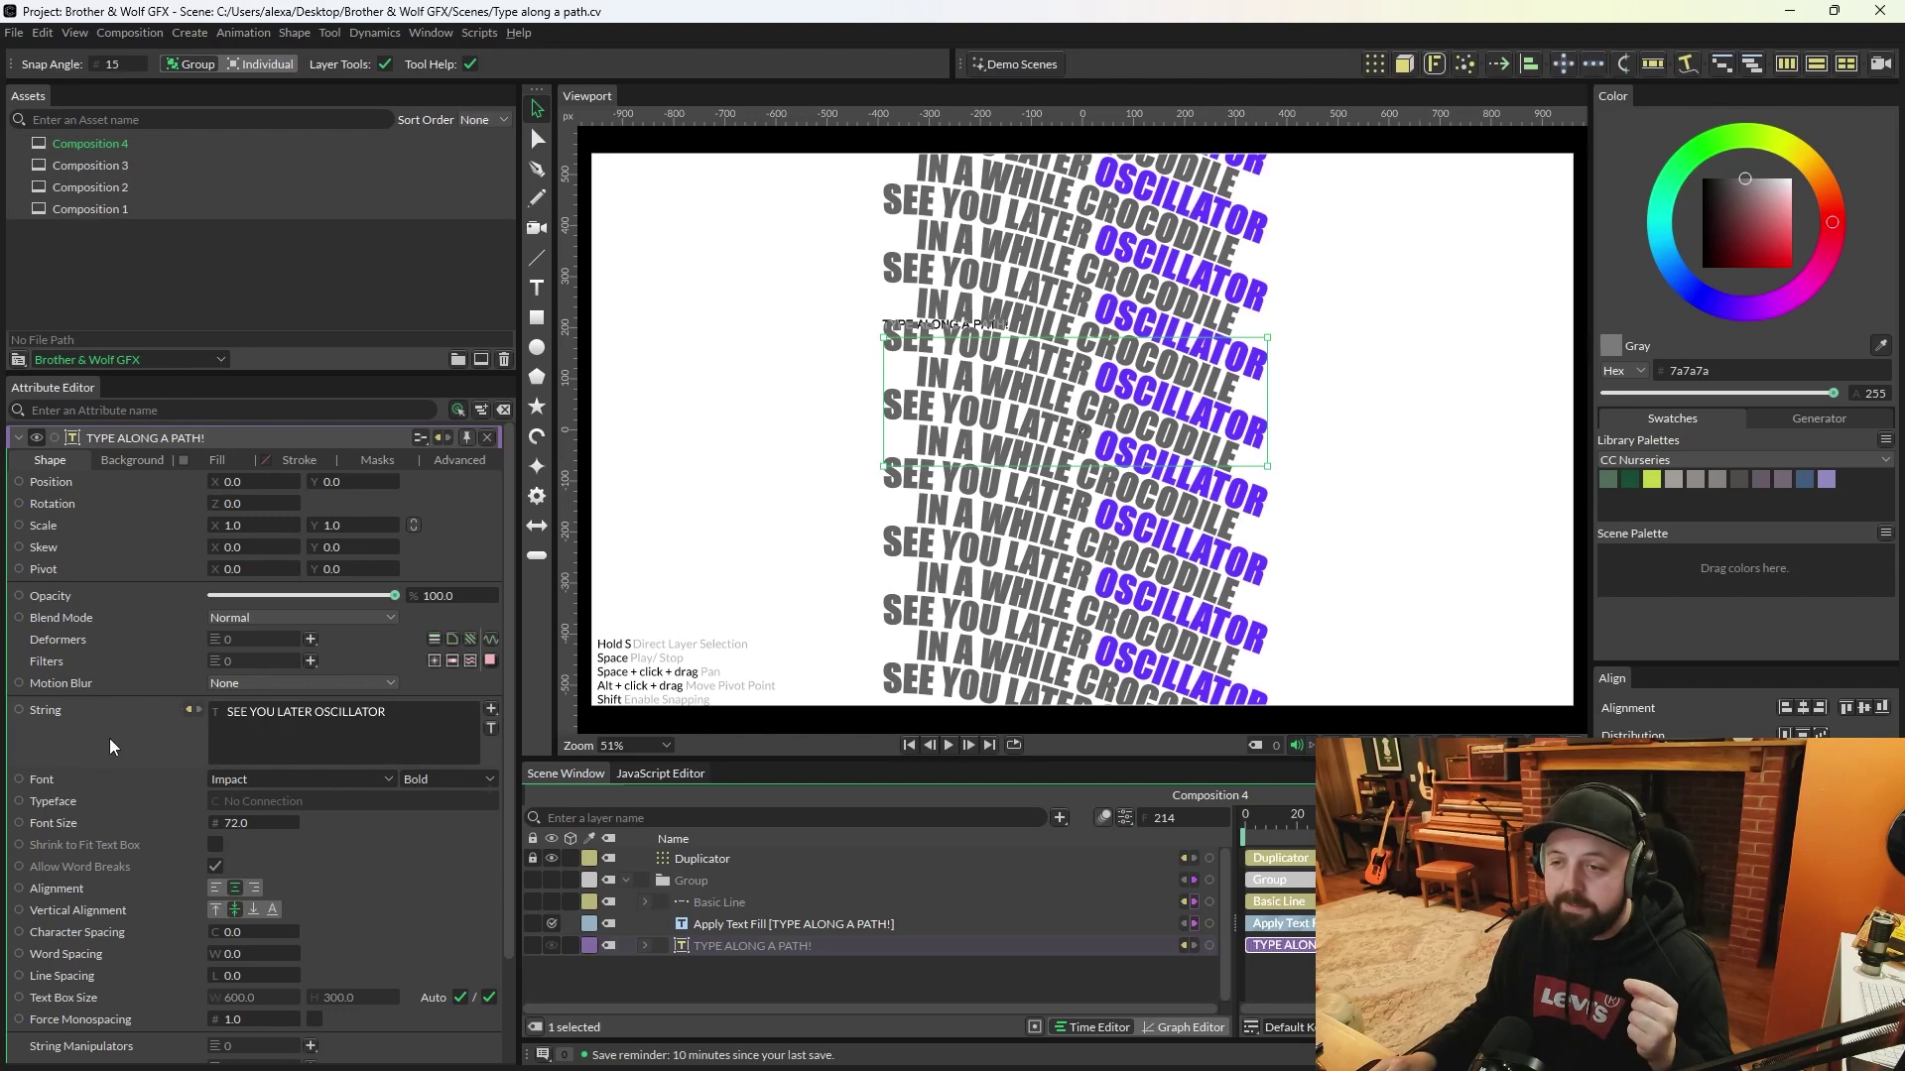
scroll(138, 734, down, 2)
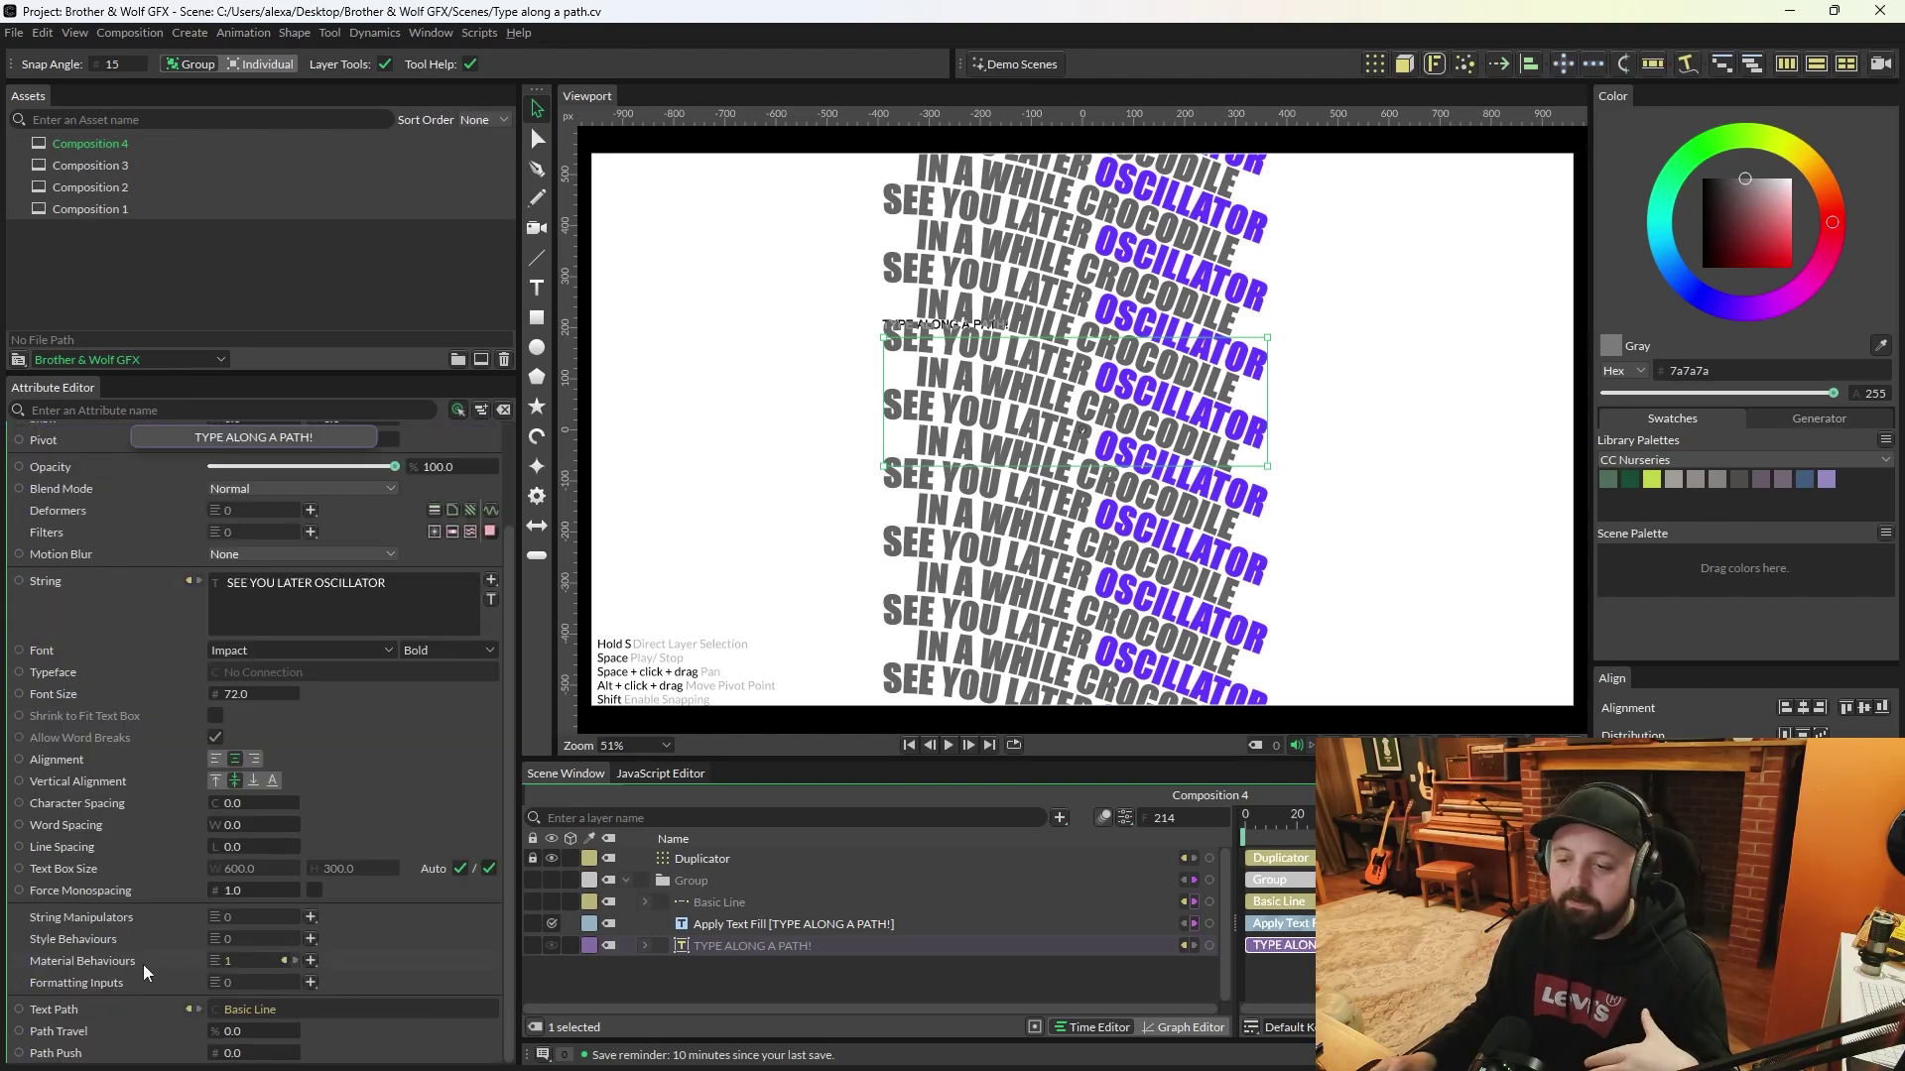
Step: Colour CROCODILE green (00ff6b) with a second text fill and make the background black
click(310, 967)
click(397, 975)
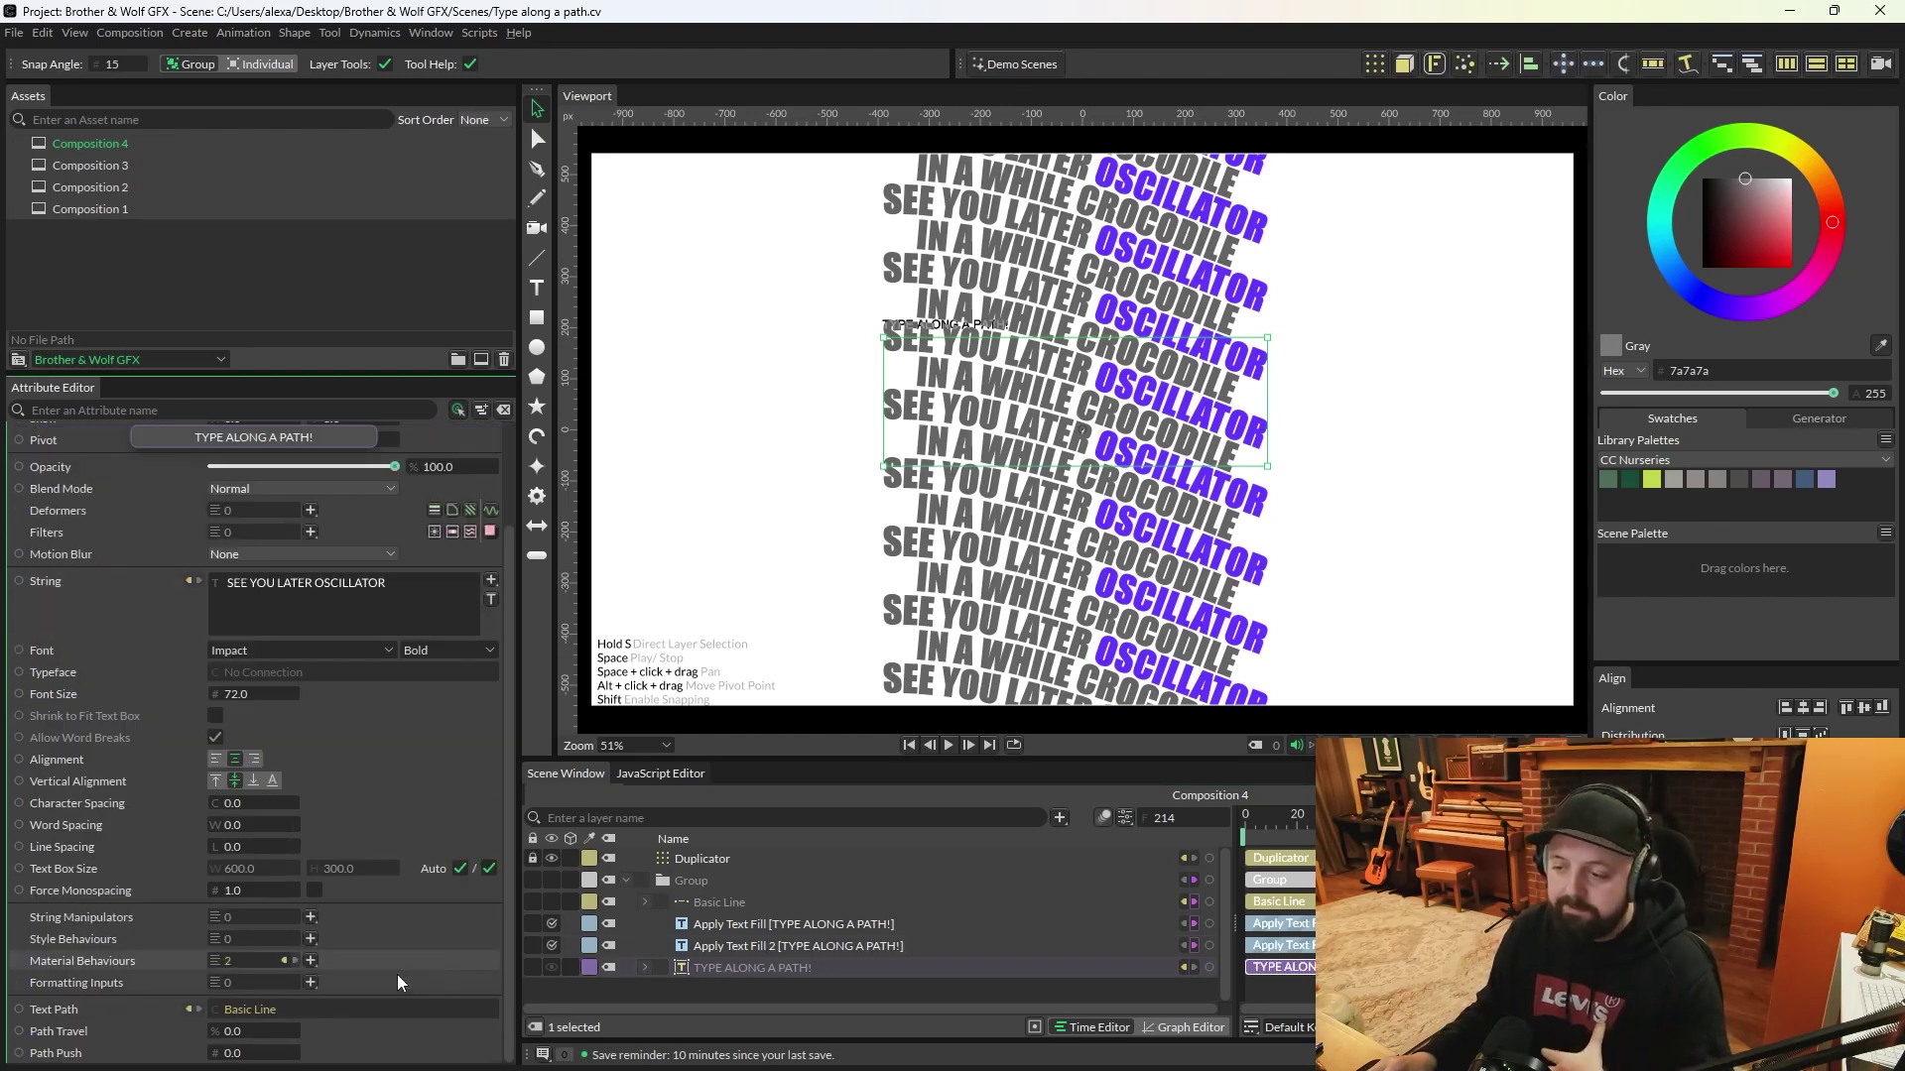
click(742, 943)
click(241, 483)
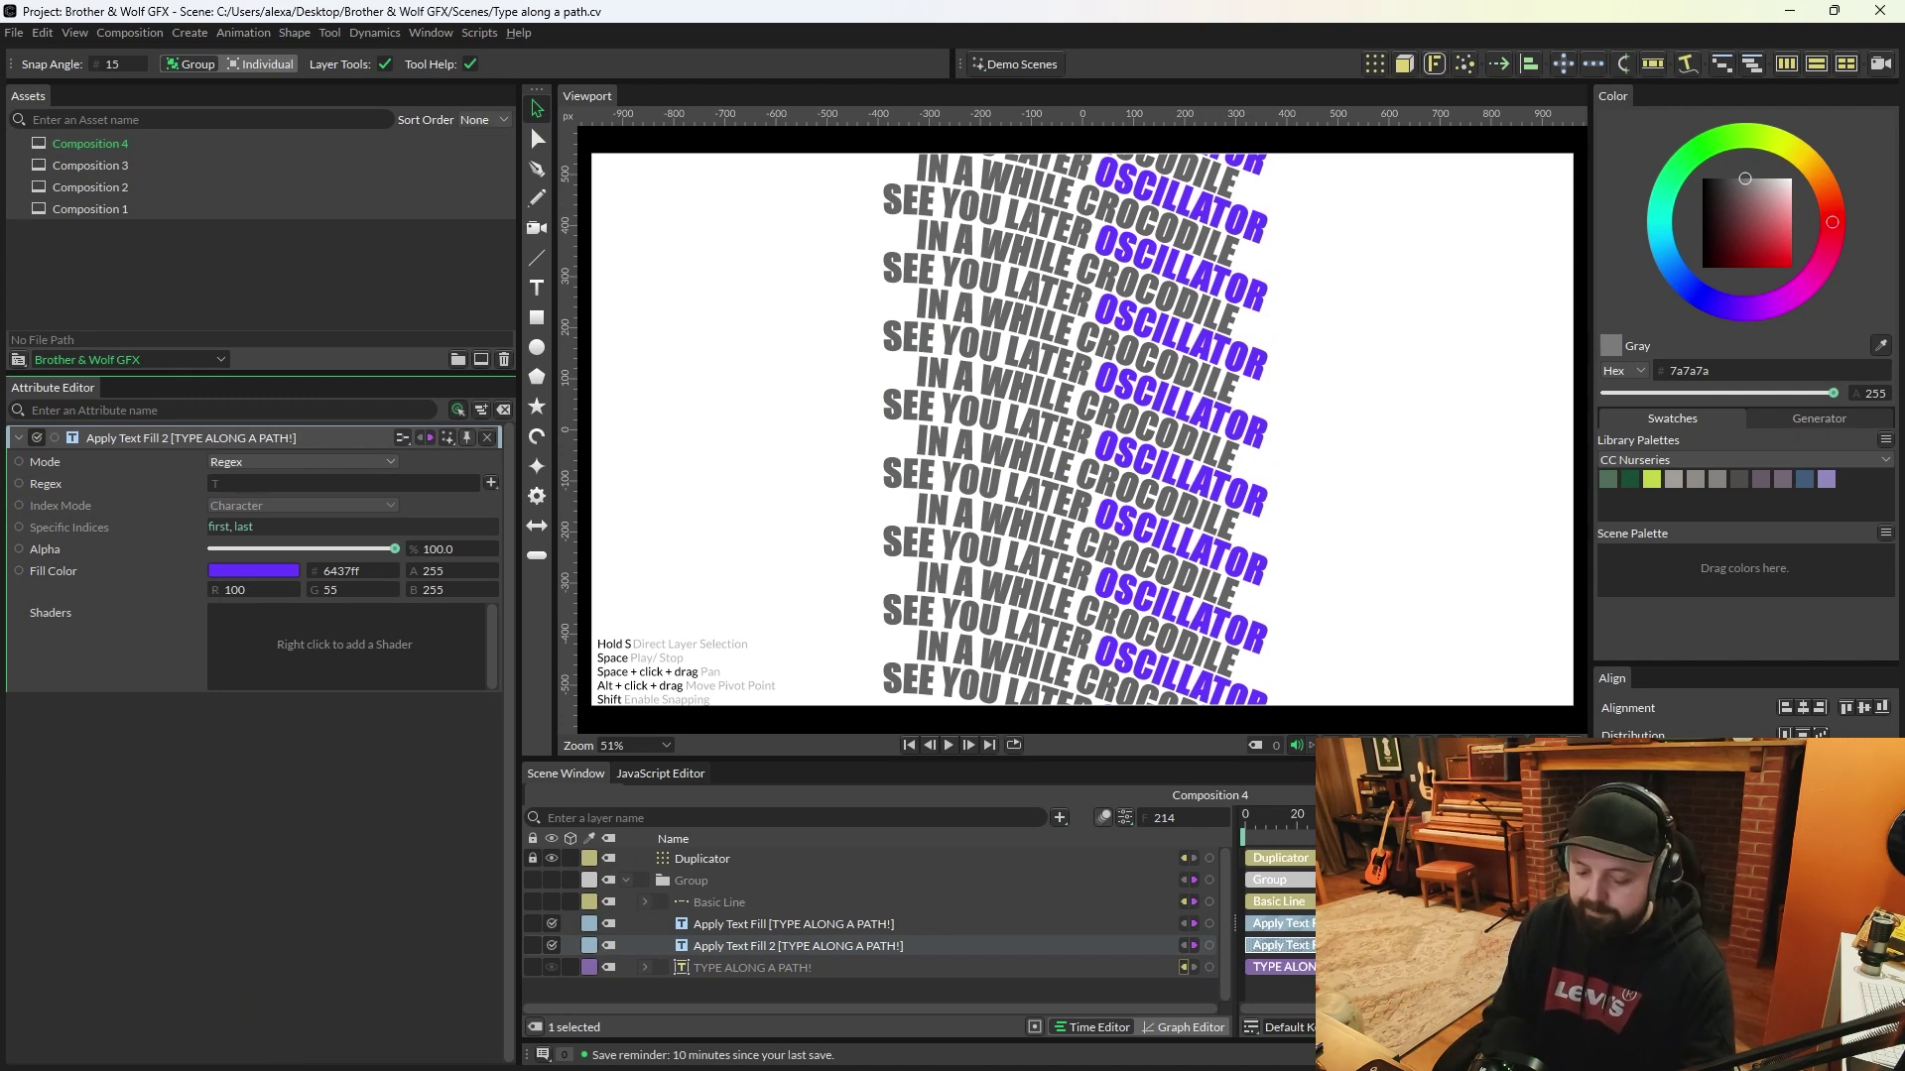
text(CROCODILE)
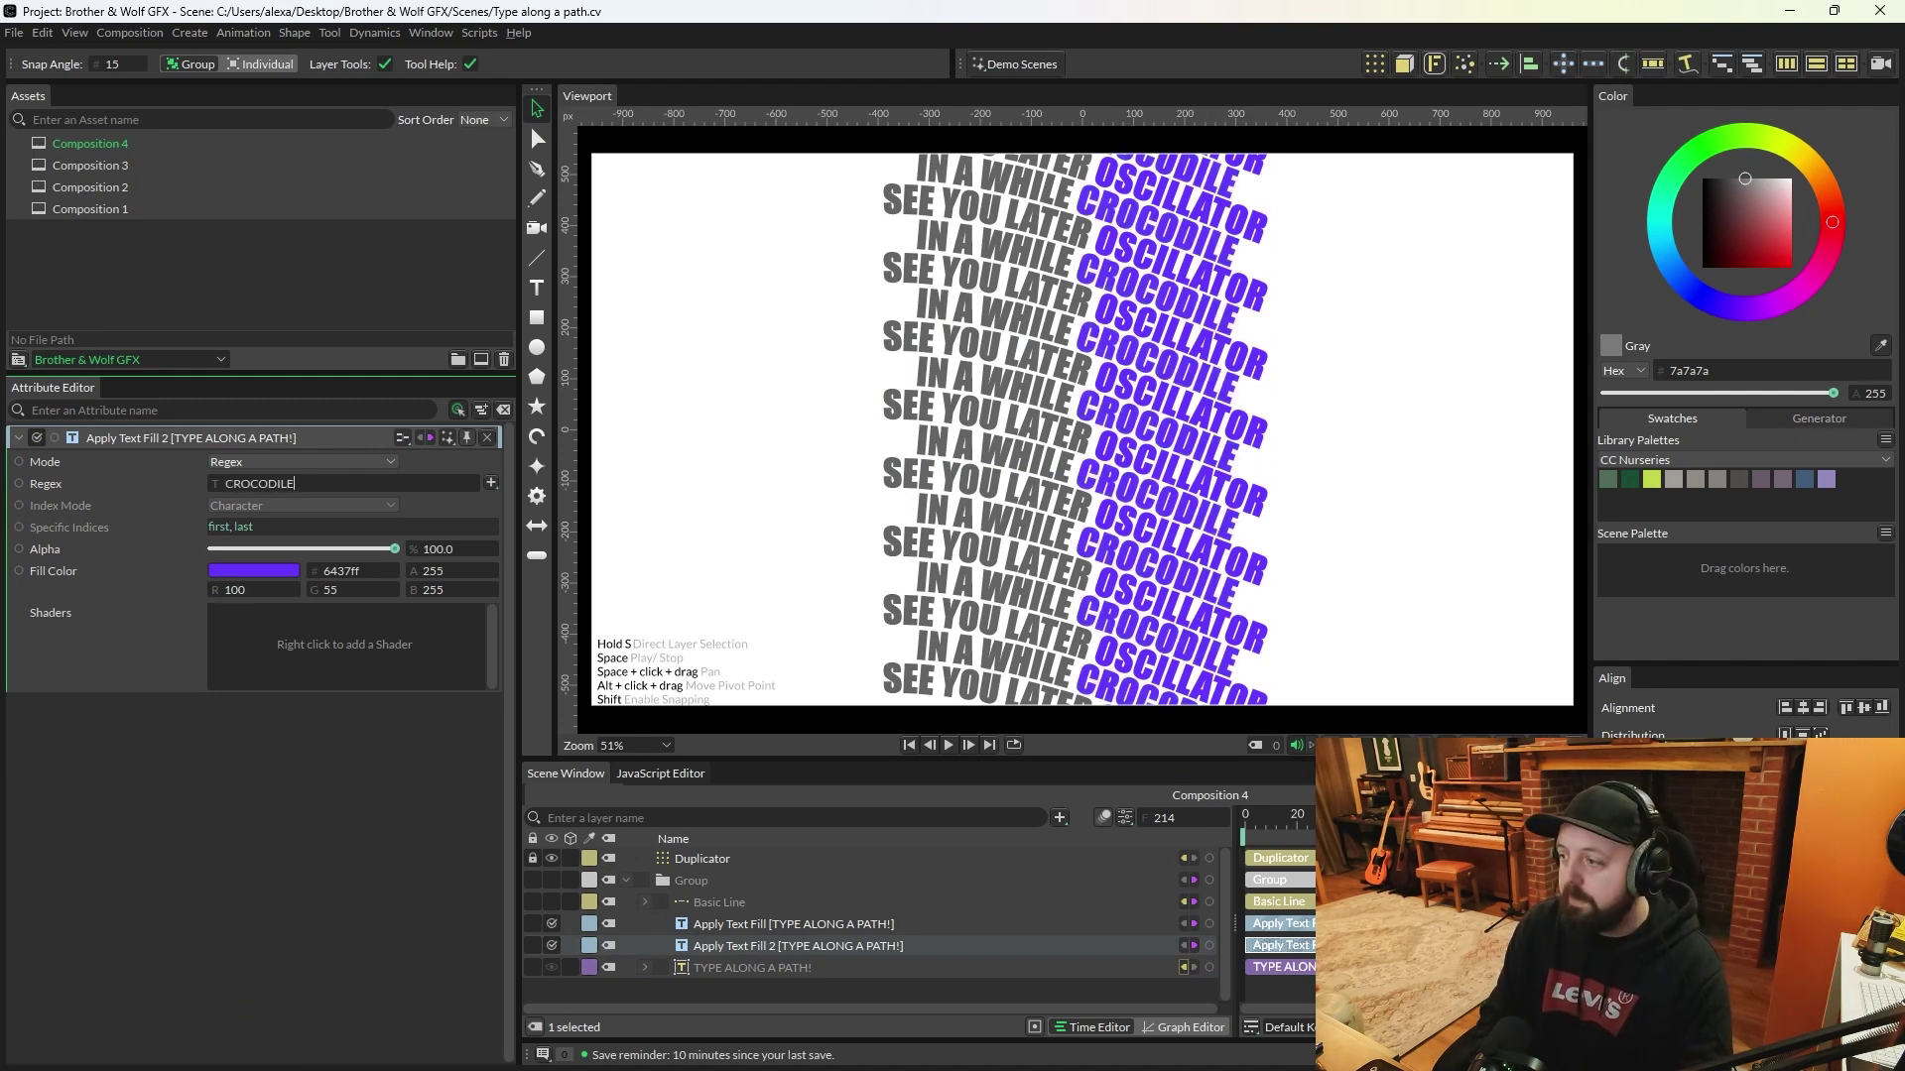
click(224, 575)
click(181, 297)
drag(272, 341, 358, 400)
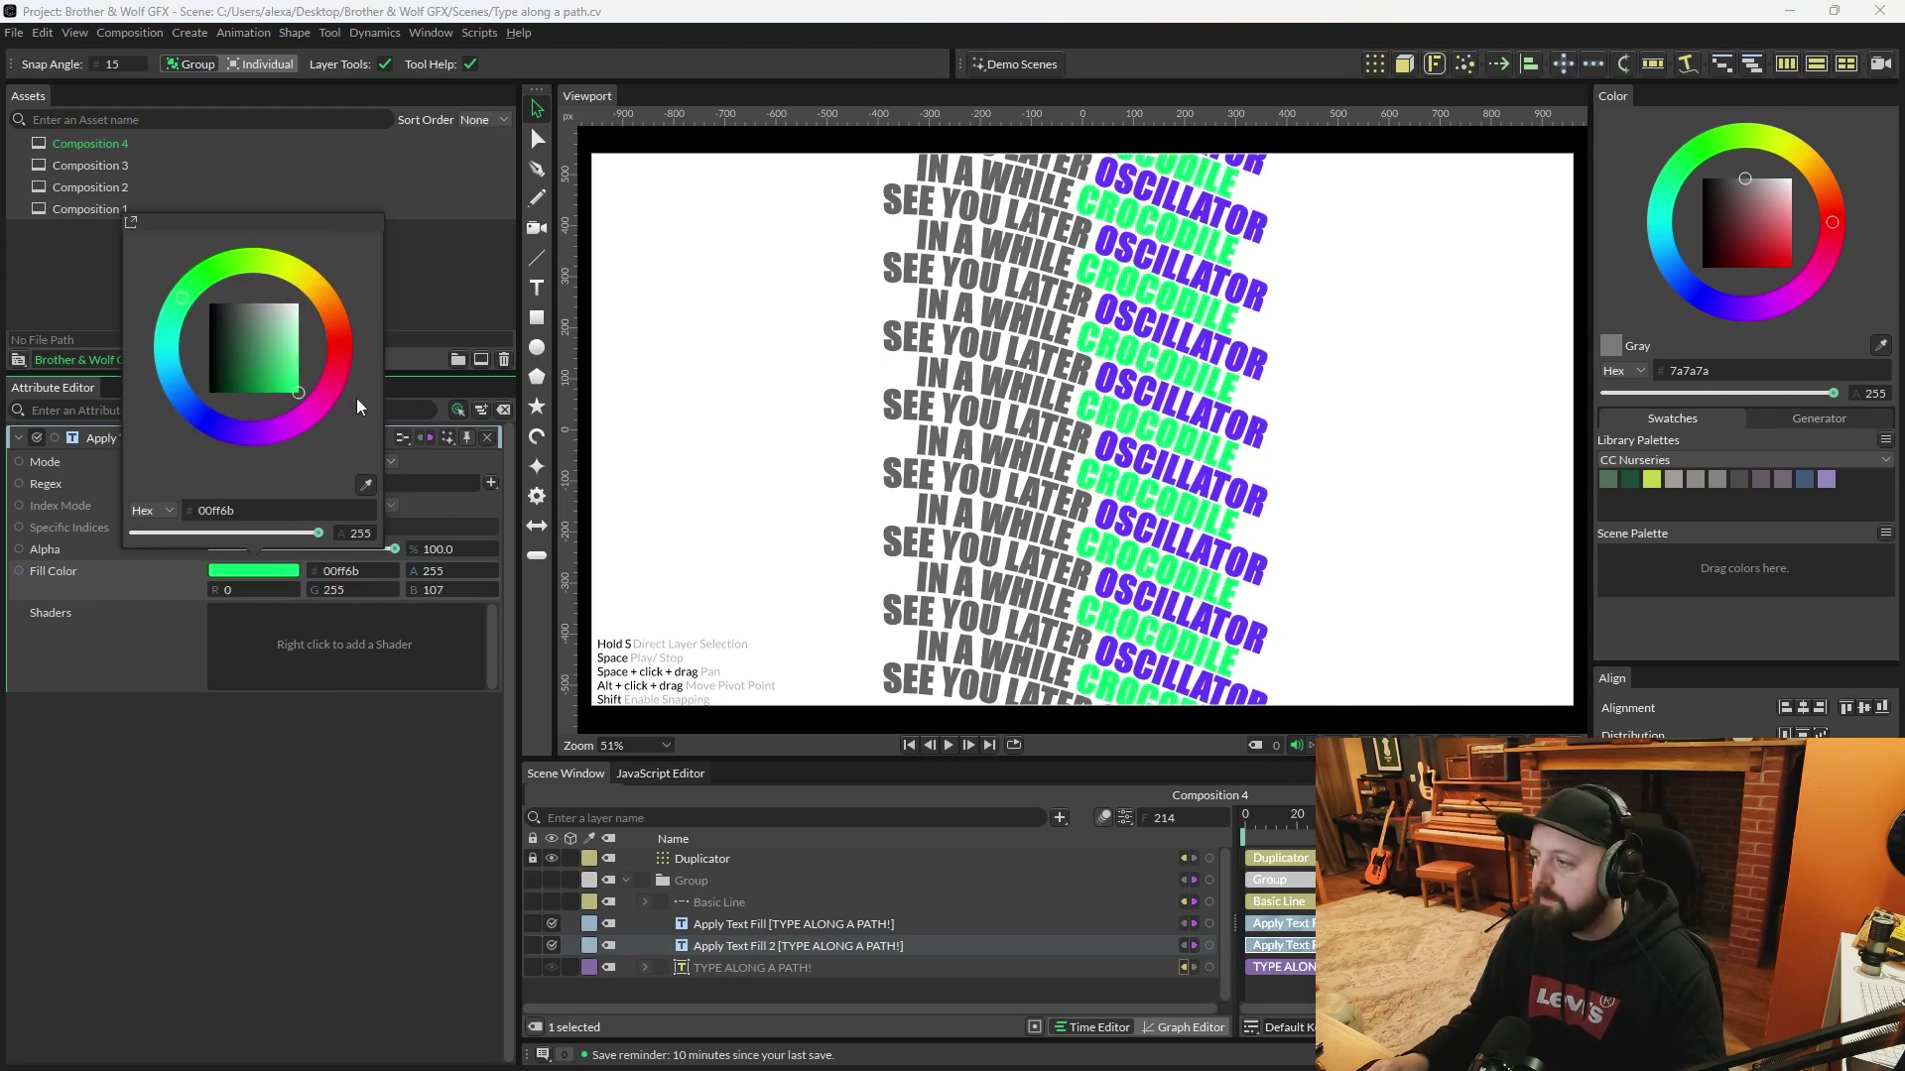
click(373, 830)
drag(1653, 481, 1523, 532)
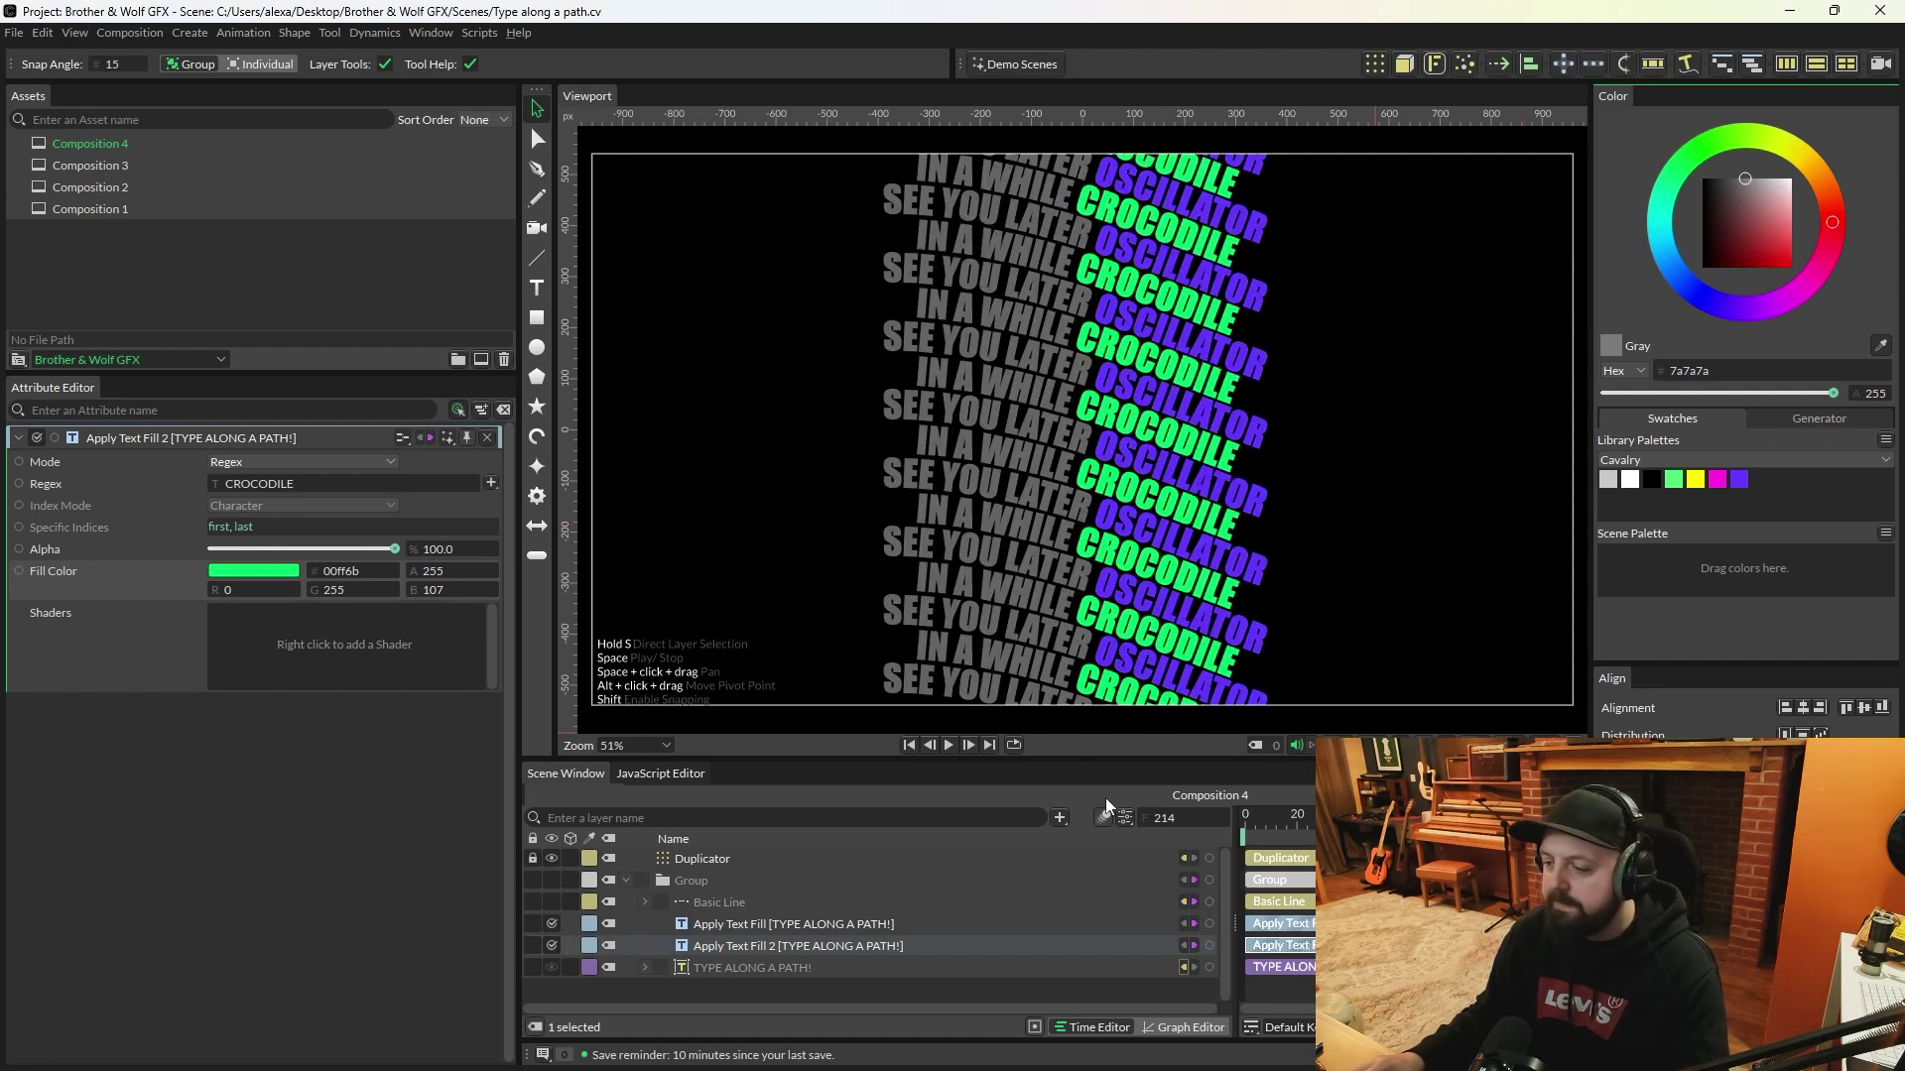
Step: Add a third text fill with regex SEE YOU LATER, coloured magenta (ff24e0)
click(746, 967)
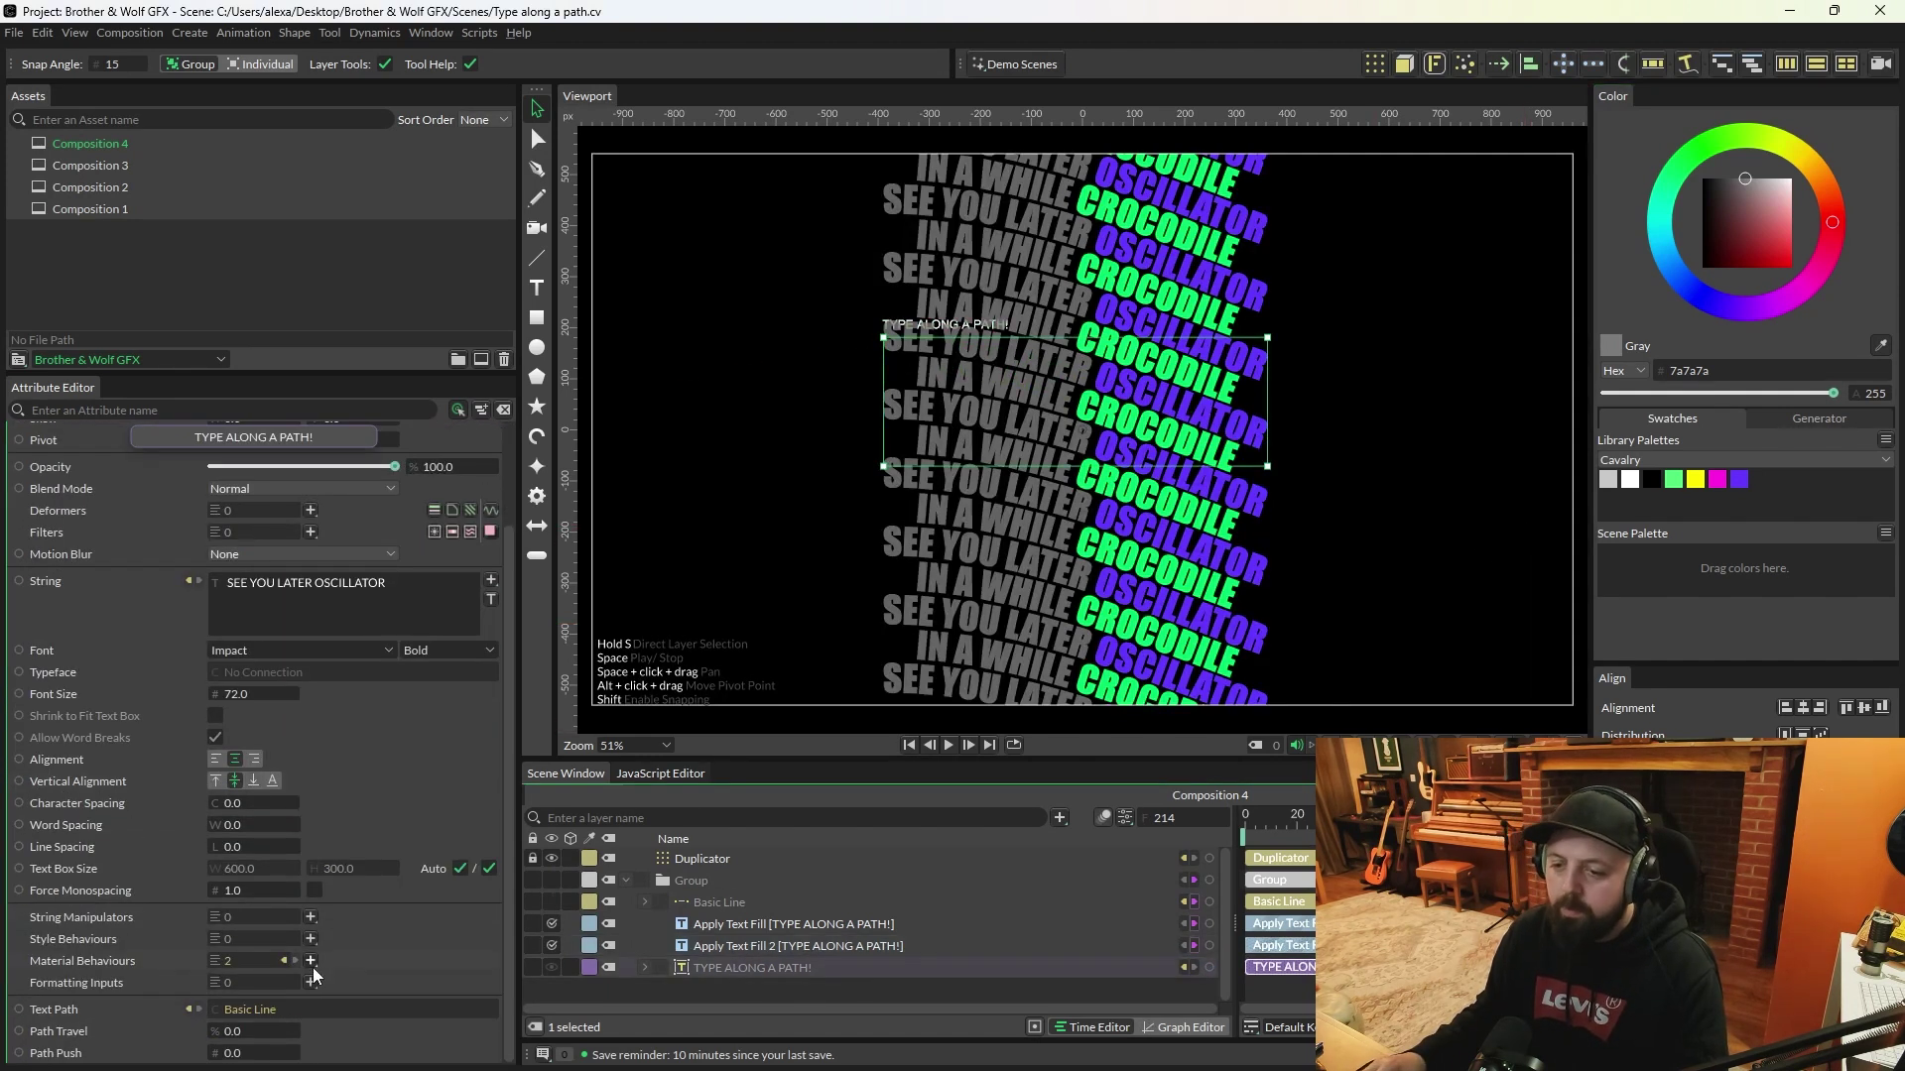
click(311, 961)
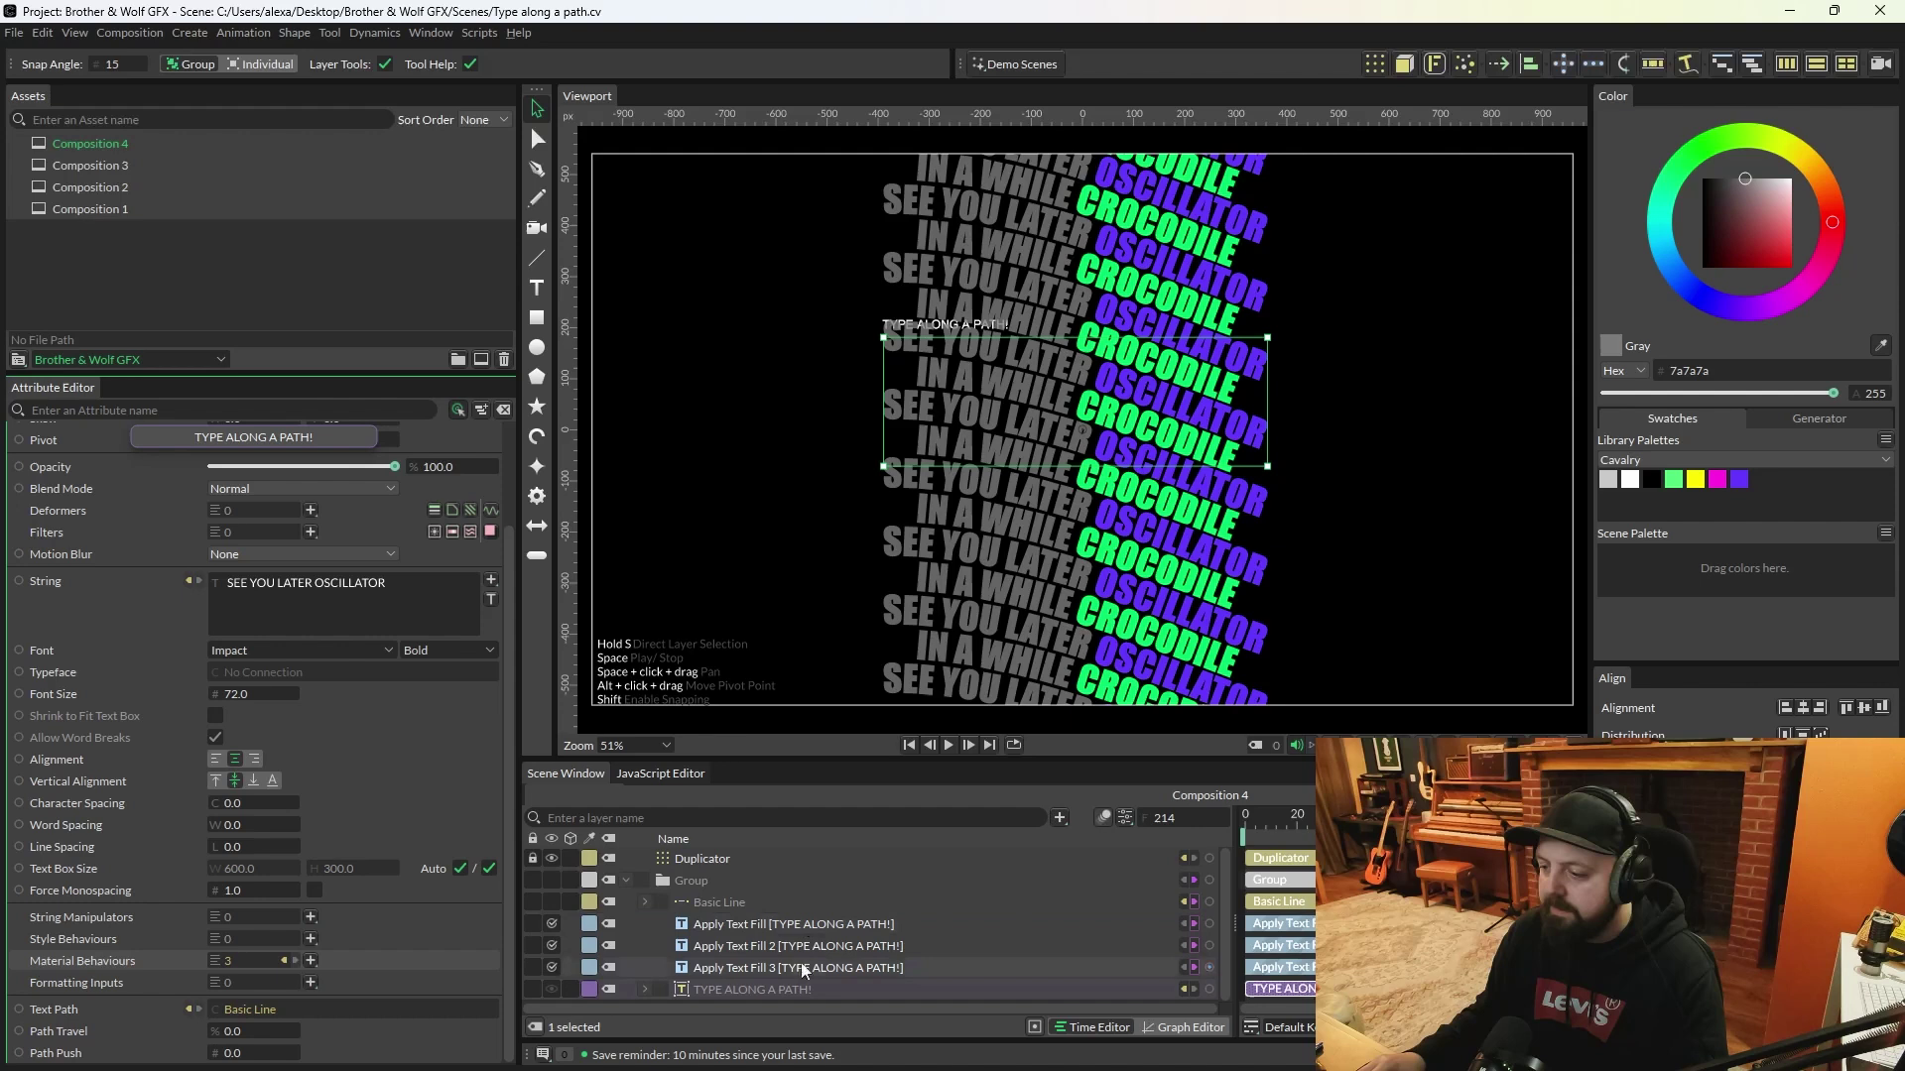
click(801, 967)
click(295, 486)
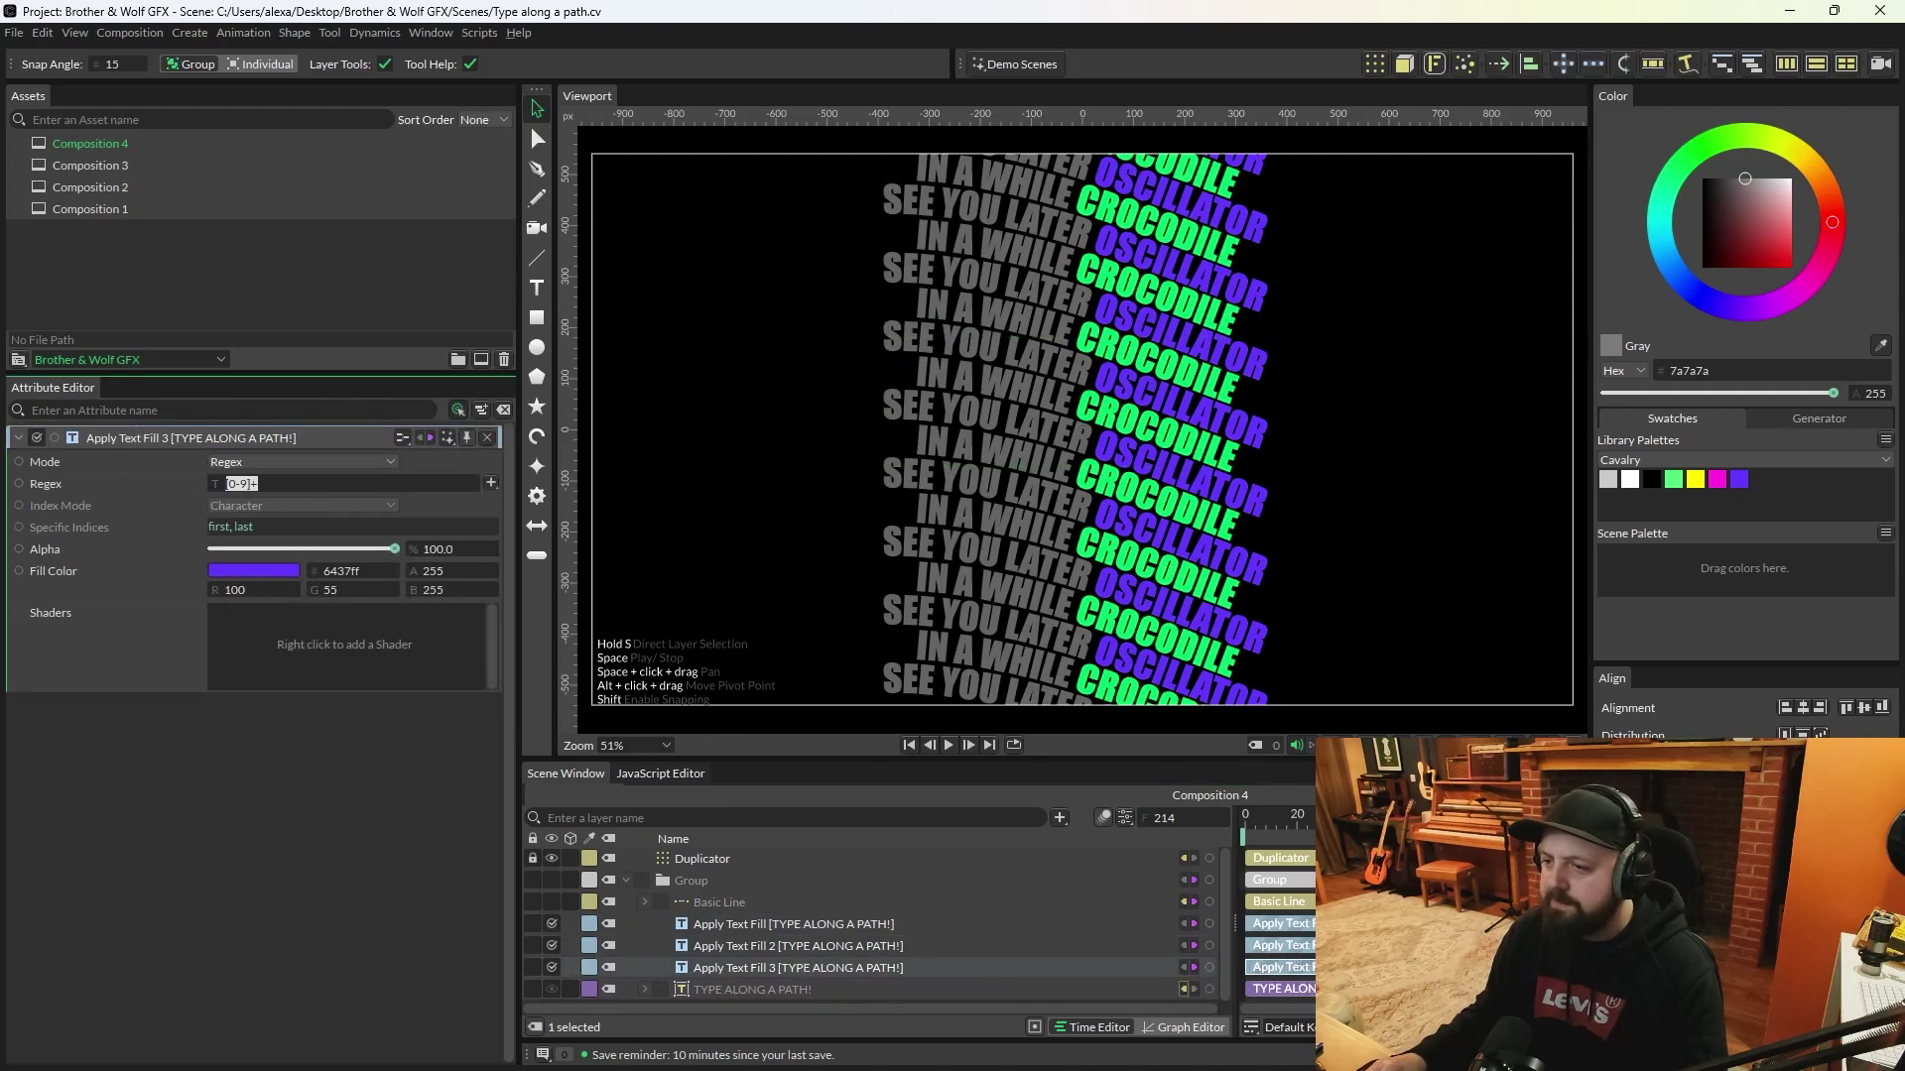
text(s)
key(BackSpace)
text(S)
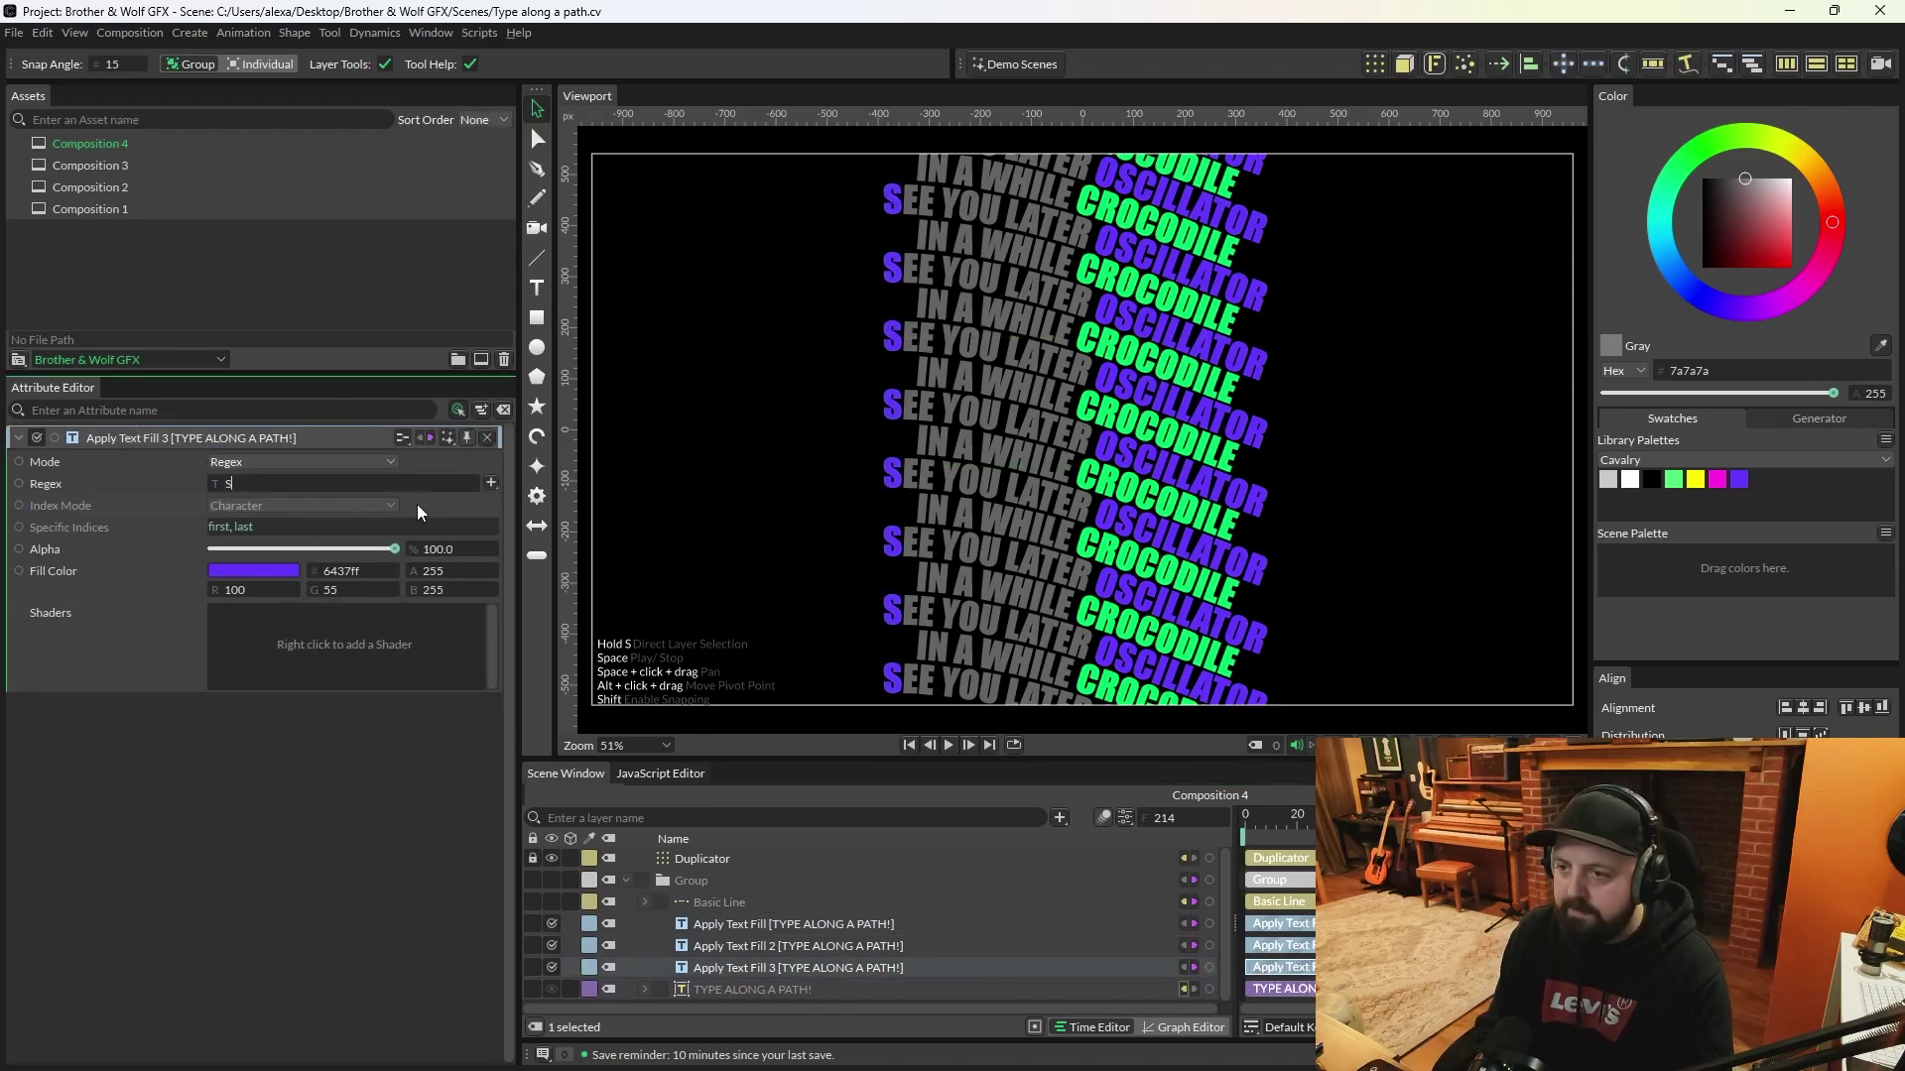
text(EE YOU LATER)
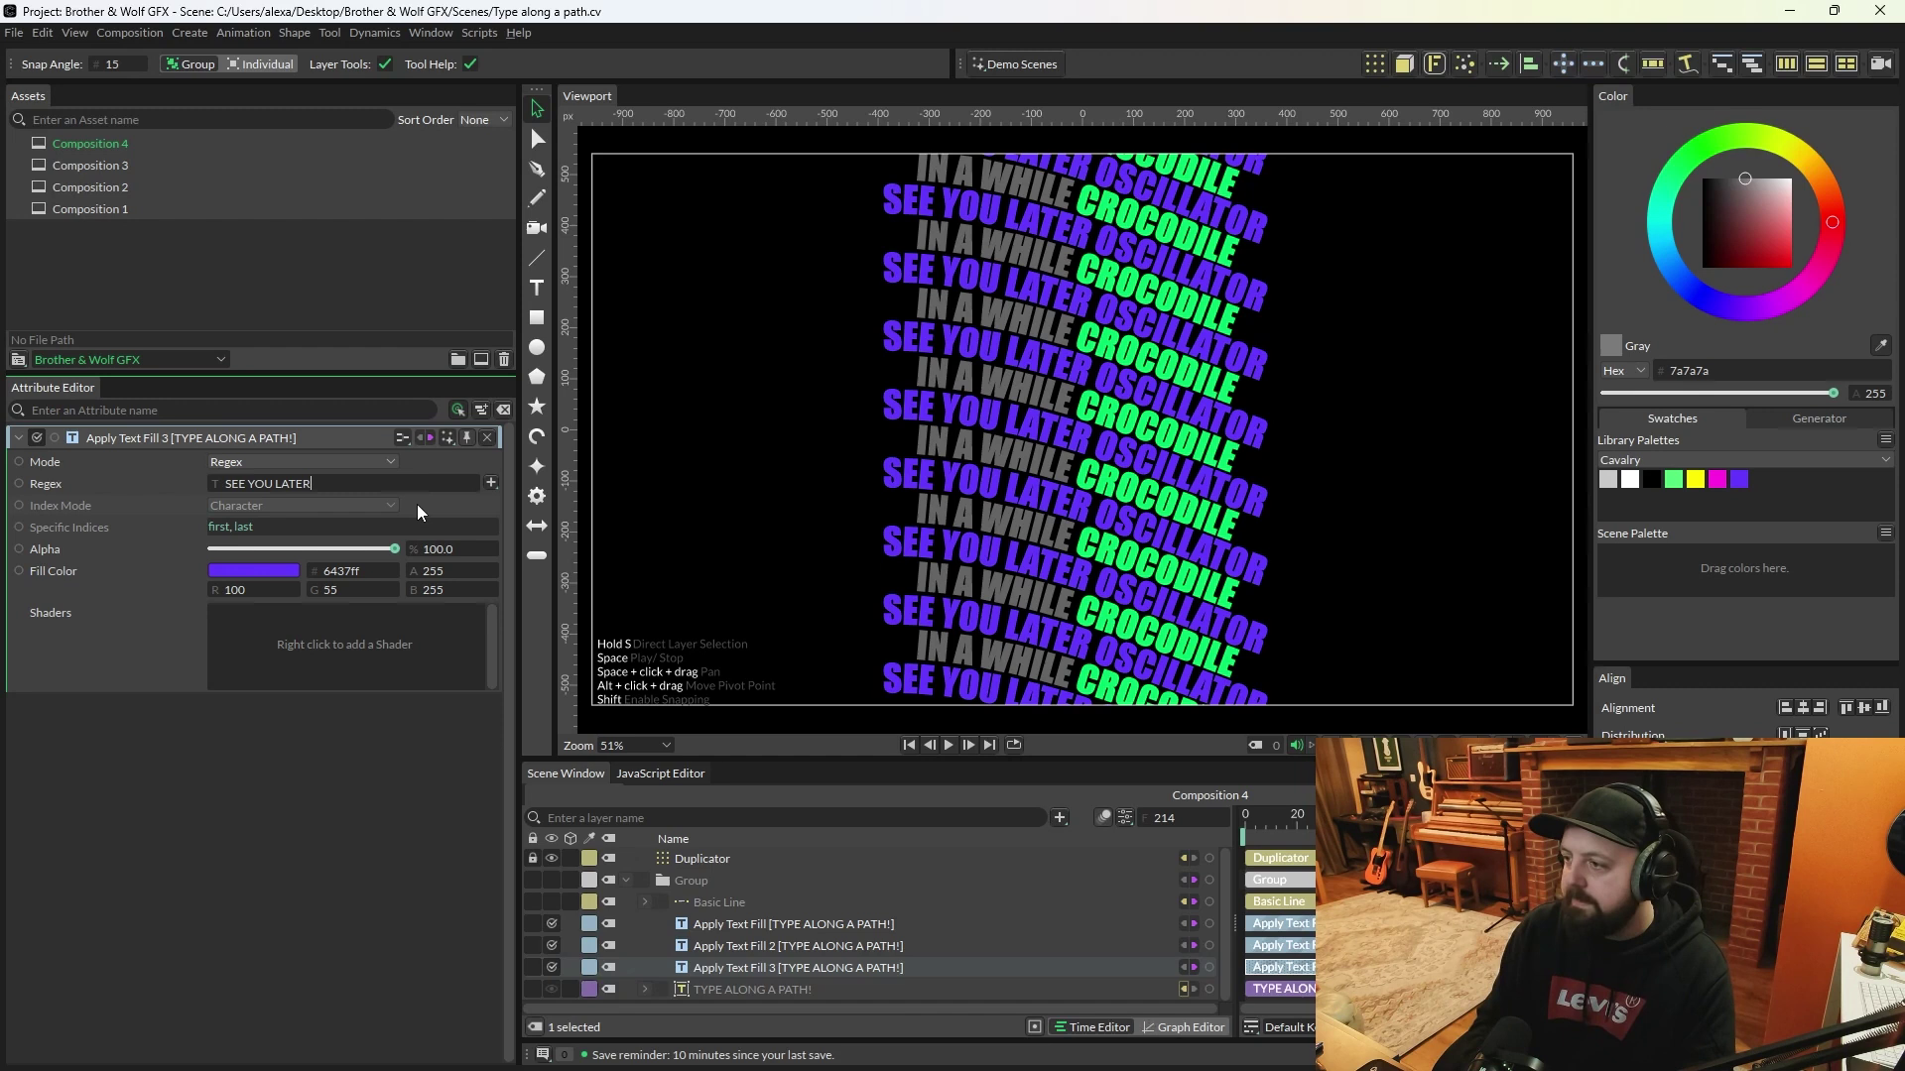
click(248, 572)
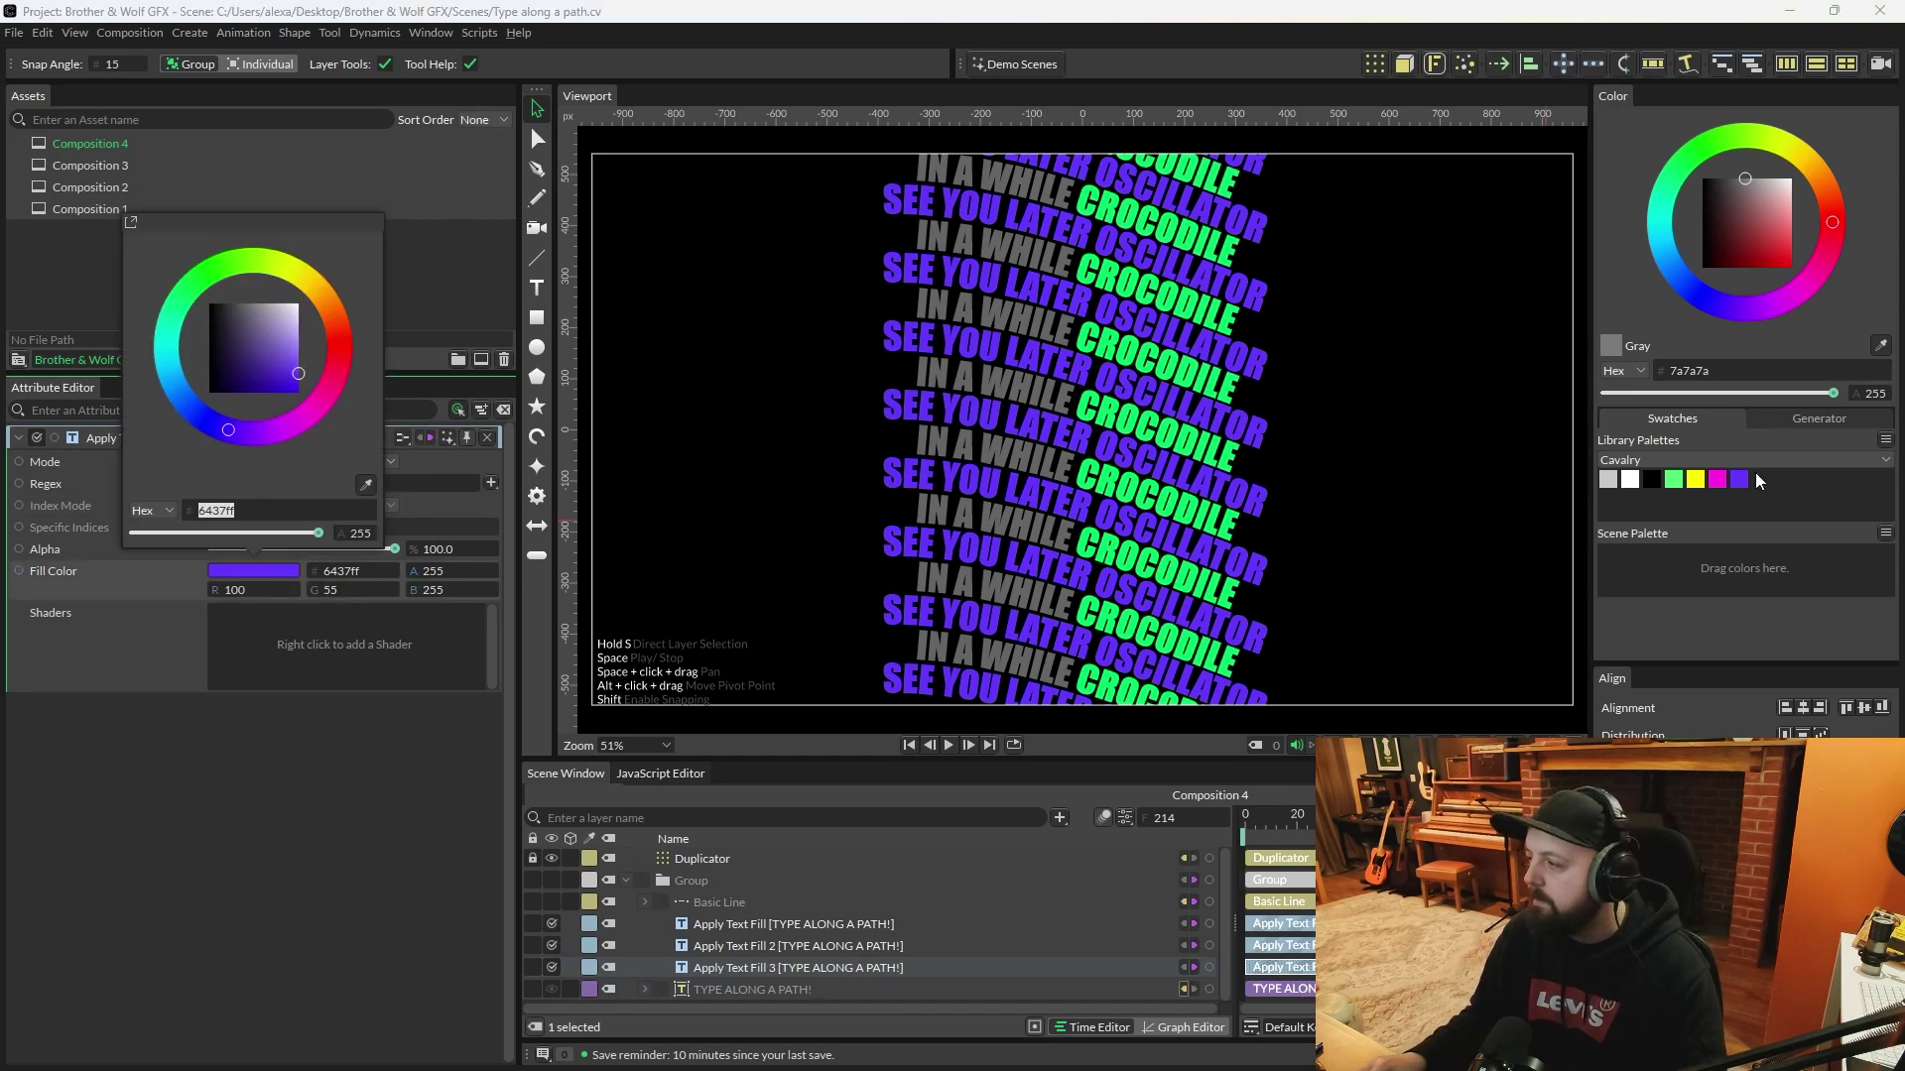
drag(1717, 479, 1449, 551)
drag(240, 567, 239, 566)
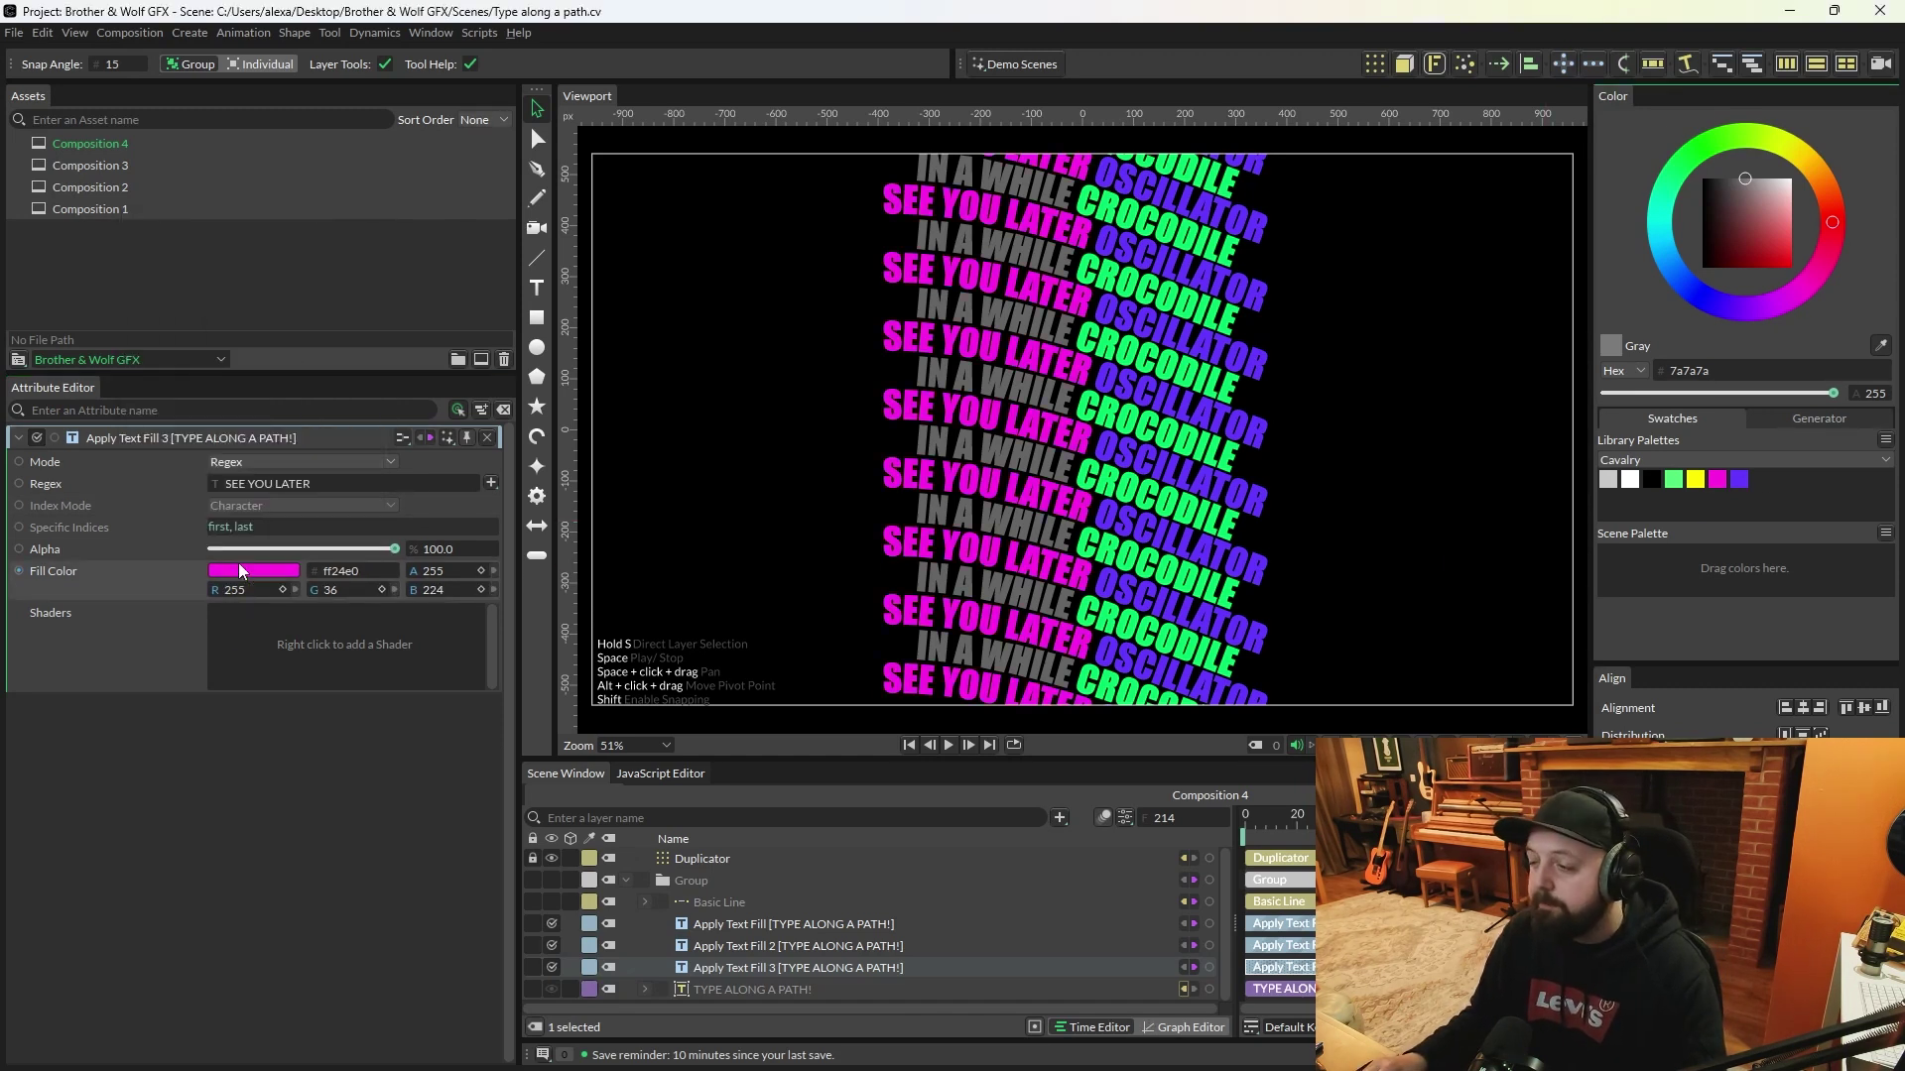
click(713, 989)
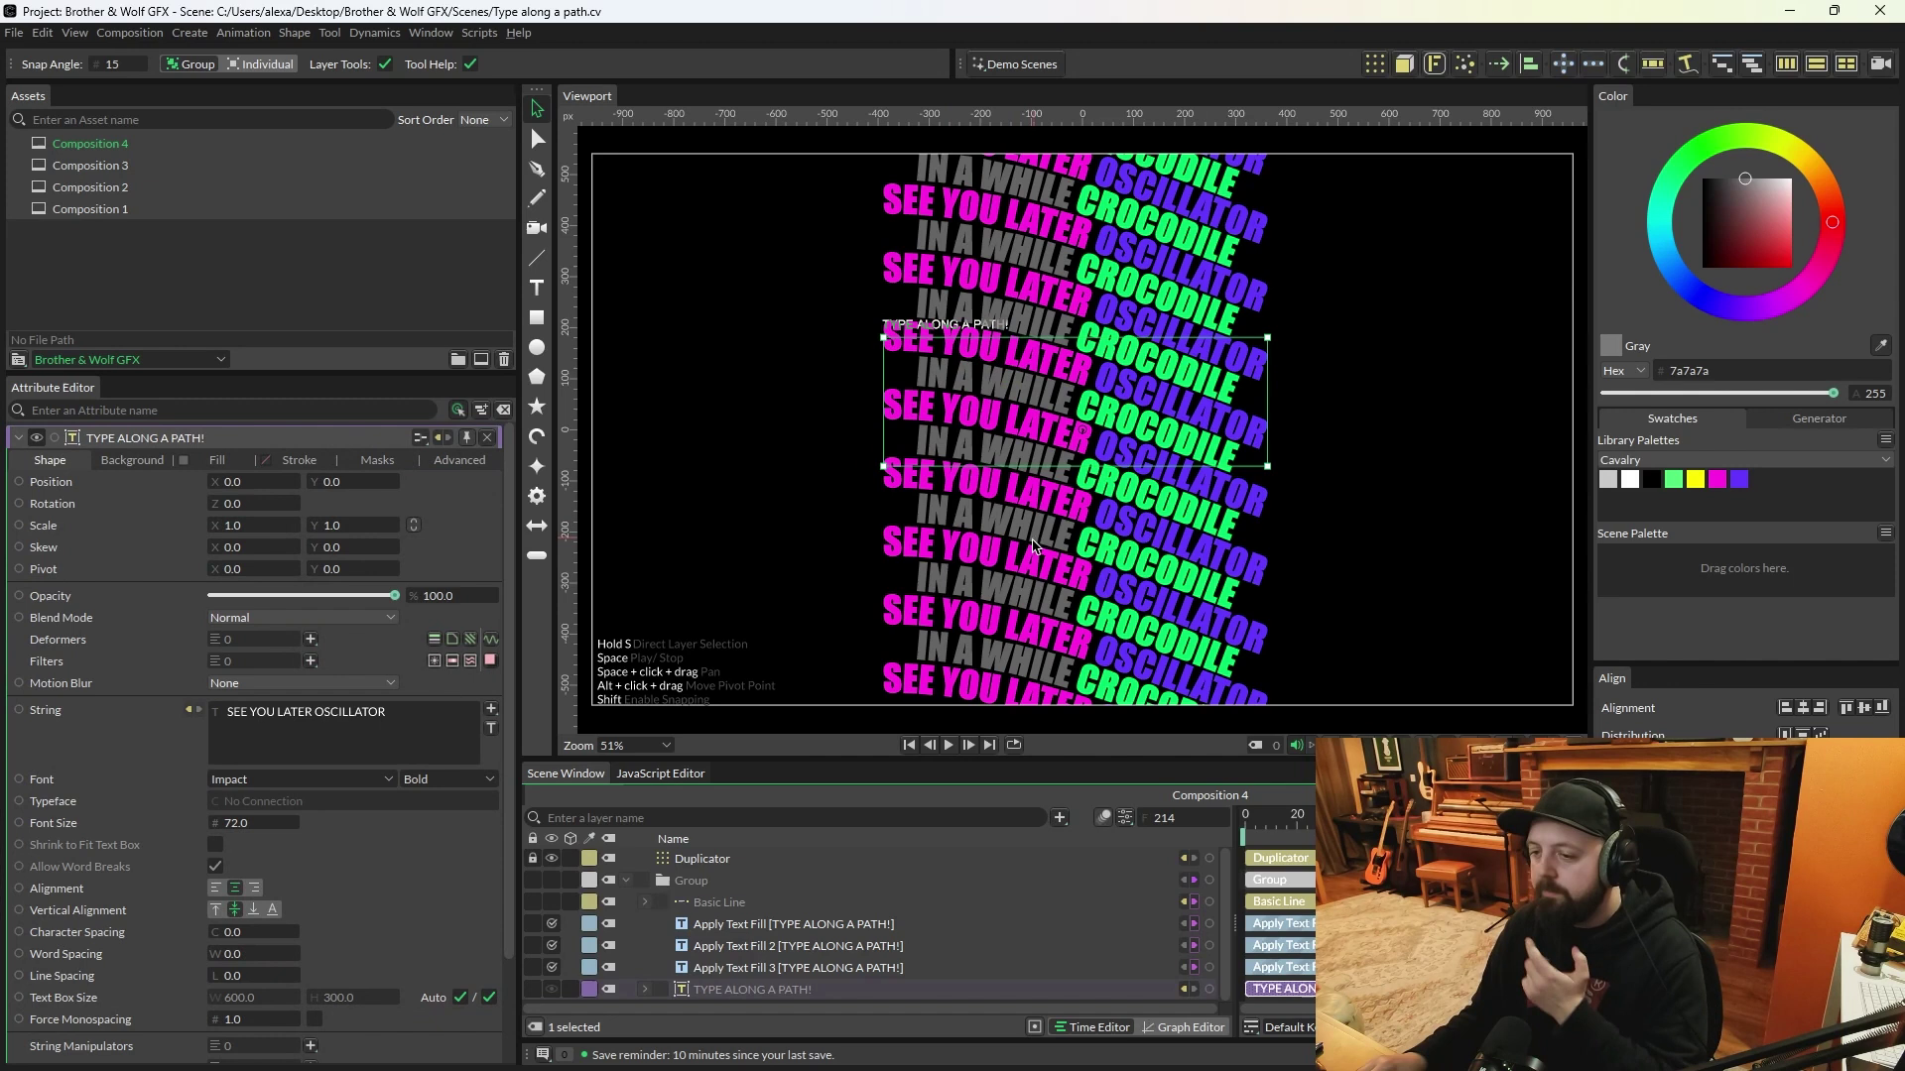
Step: Set the text layer's base fill colour to white (ffffff) and play the pattern
click(217, 460)
click(272, 504)
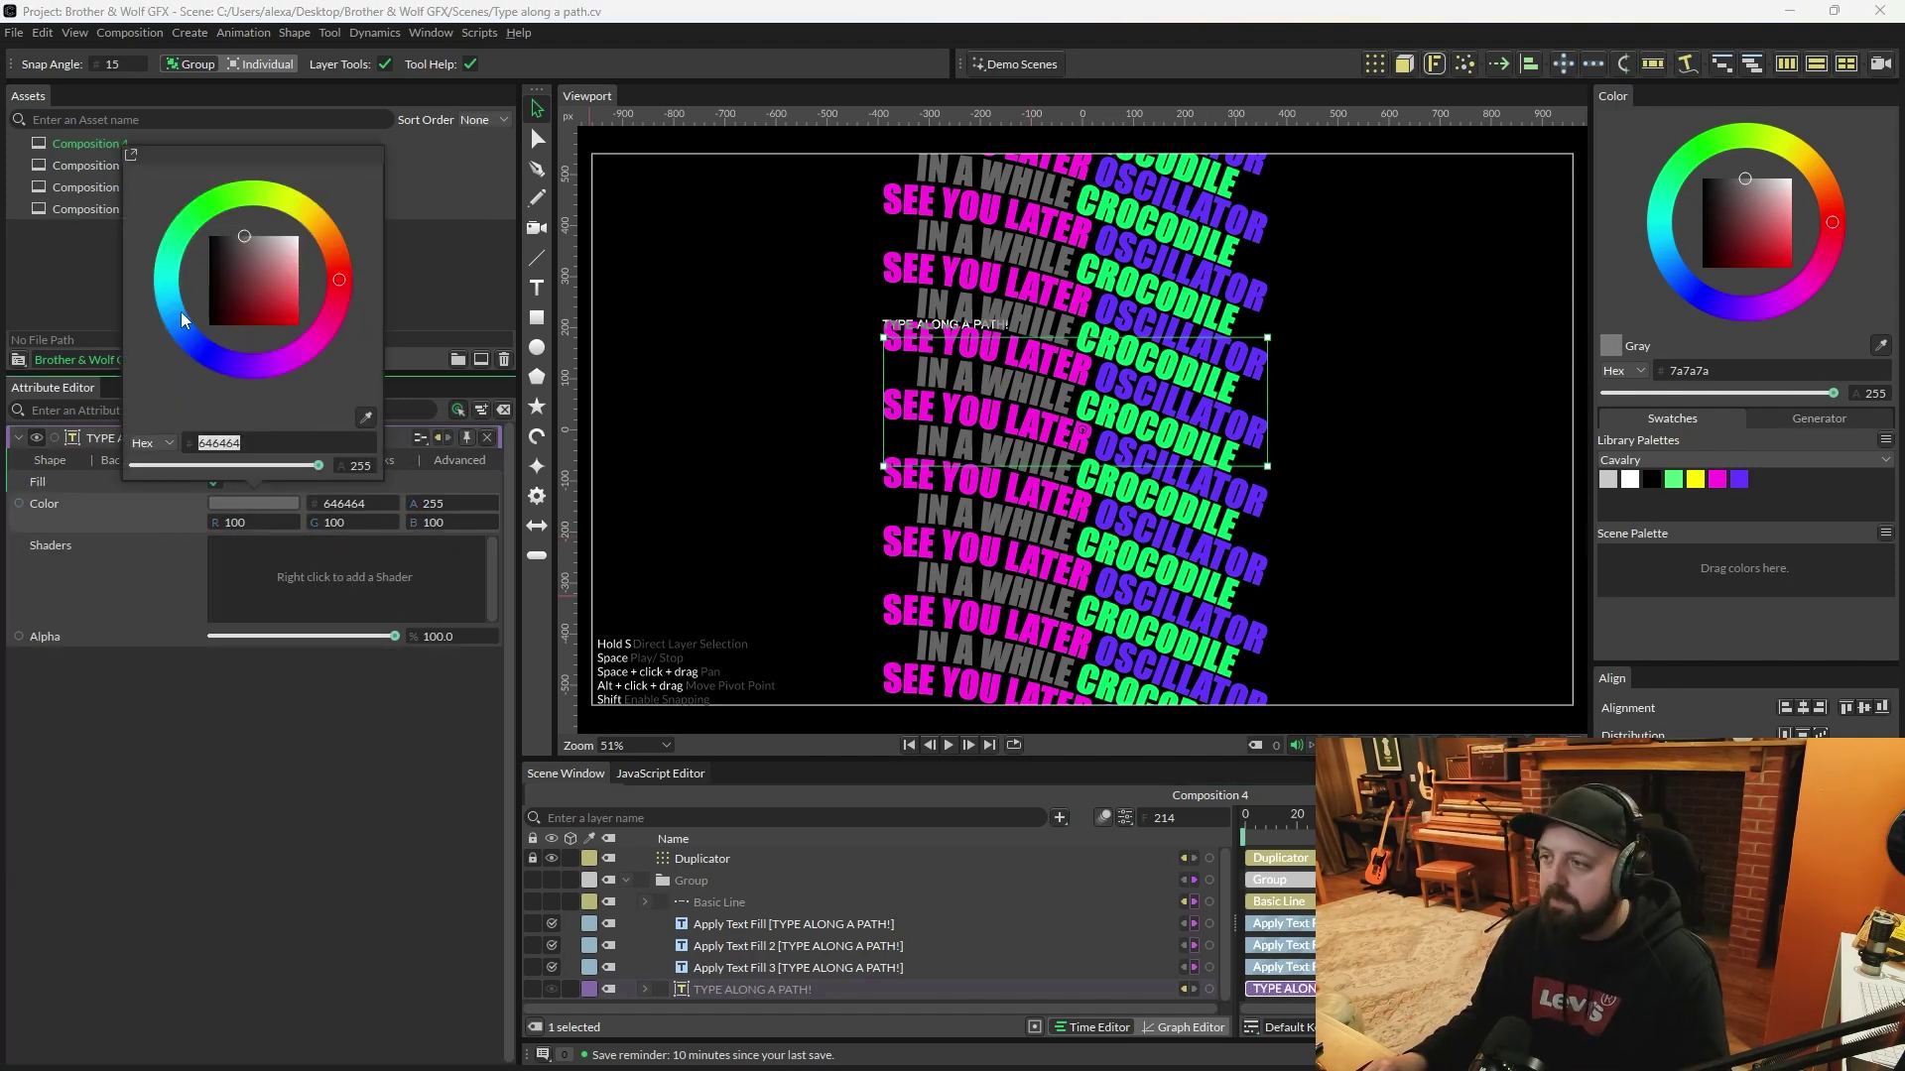
drag(258, 283, 421, 8)
click(949, 746)
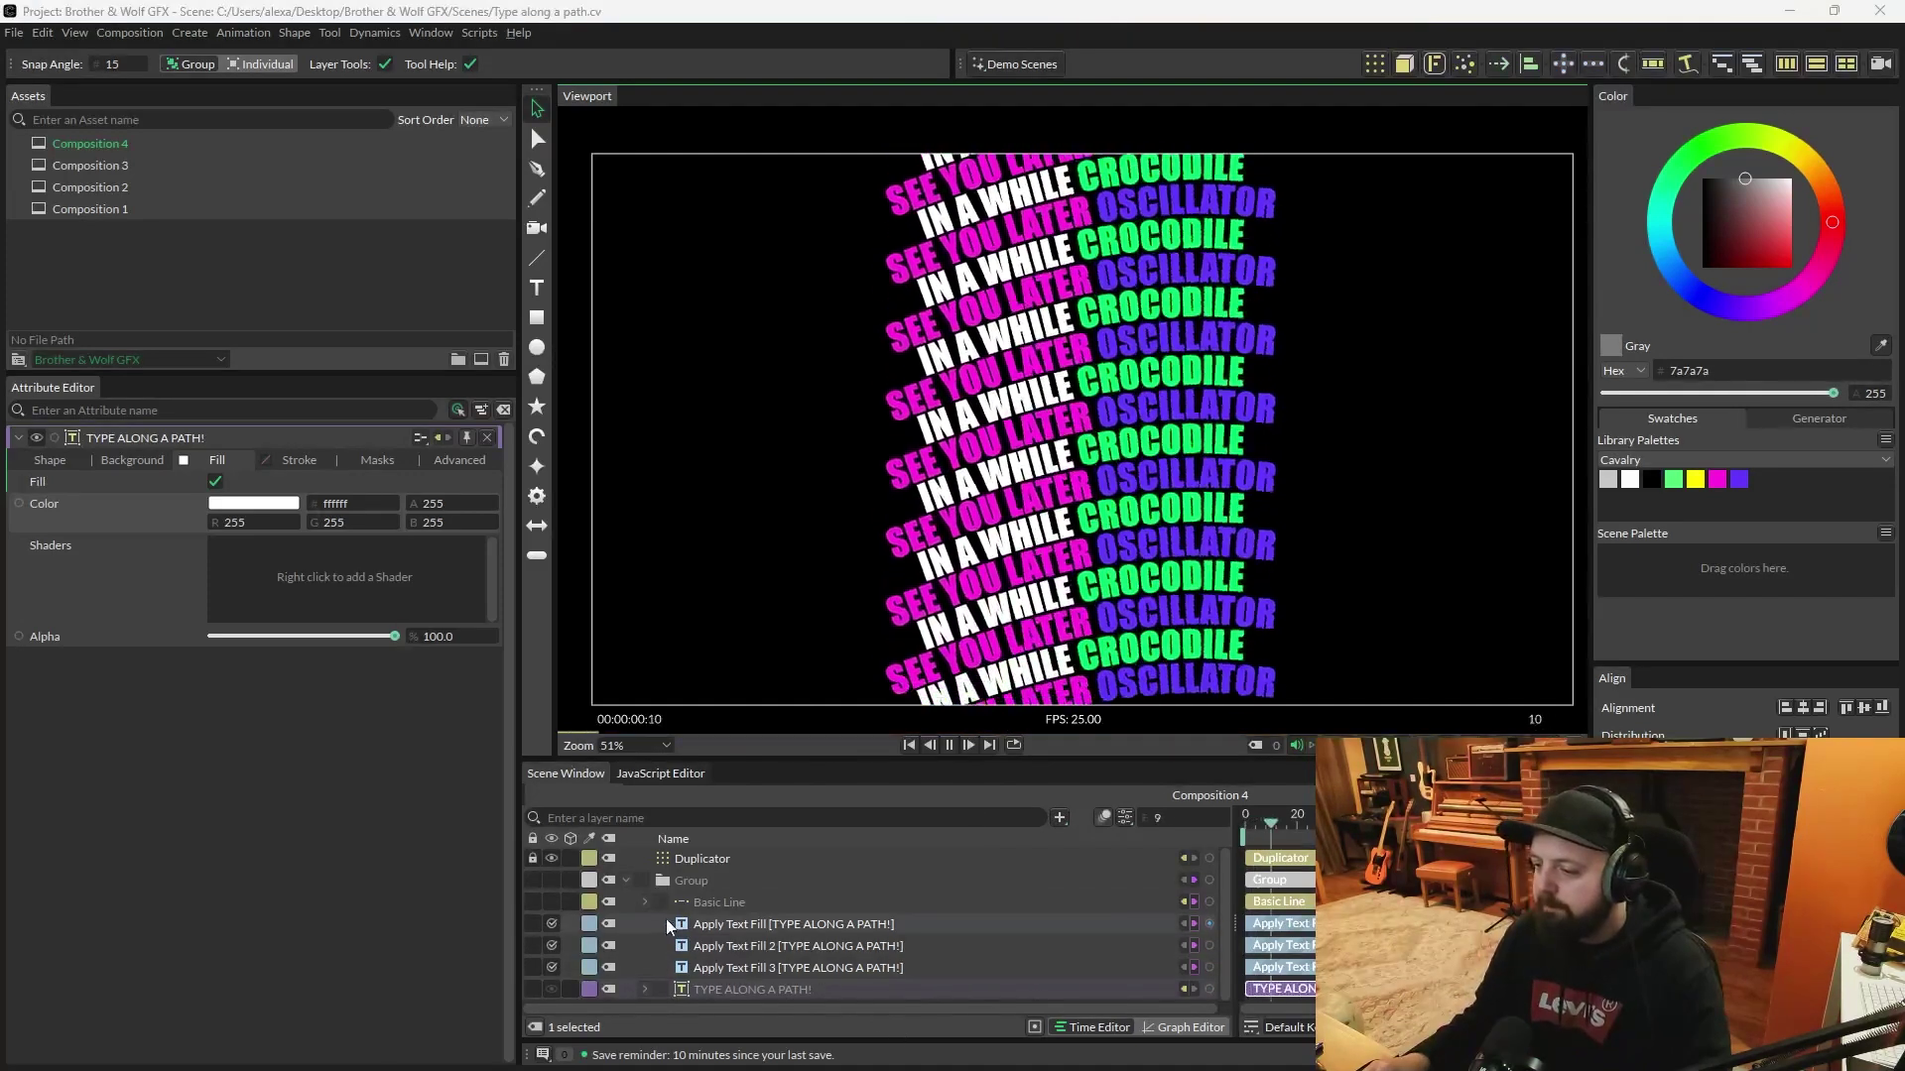
Step: Edit String Array: String 0 to SEE YOU LATER OSCILLATOR IN A WHILE, String 1 to OSCILLATOR
click(647, 989)
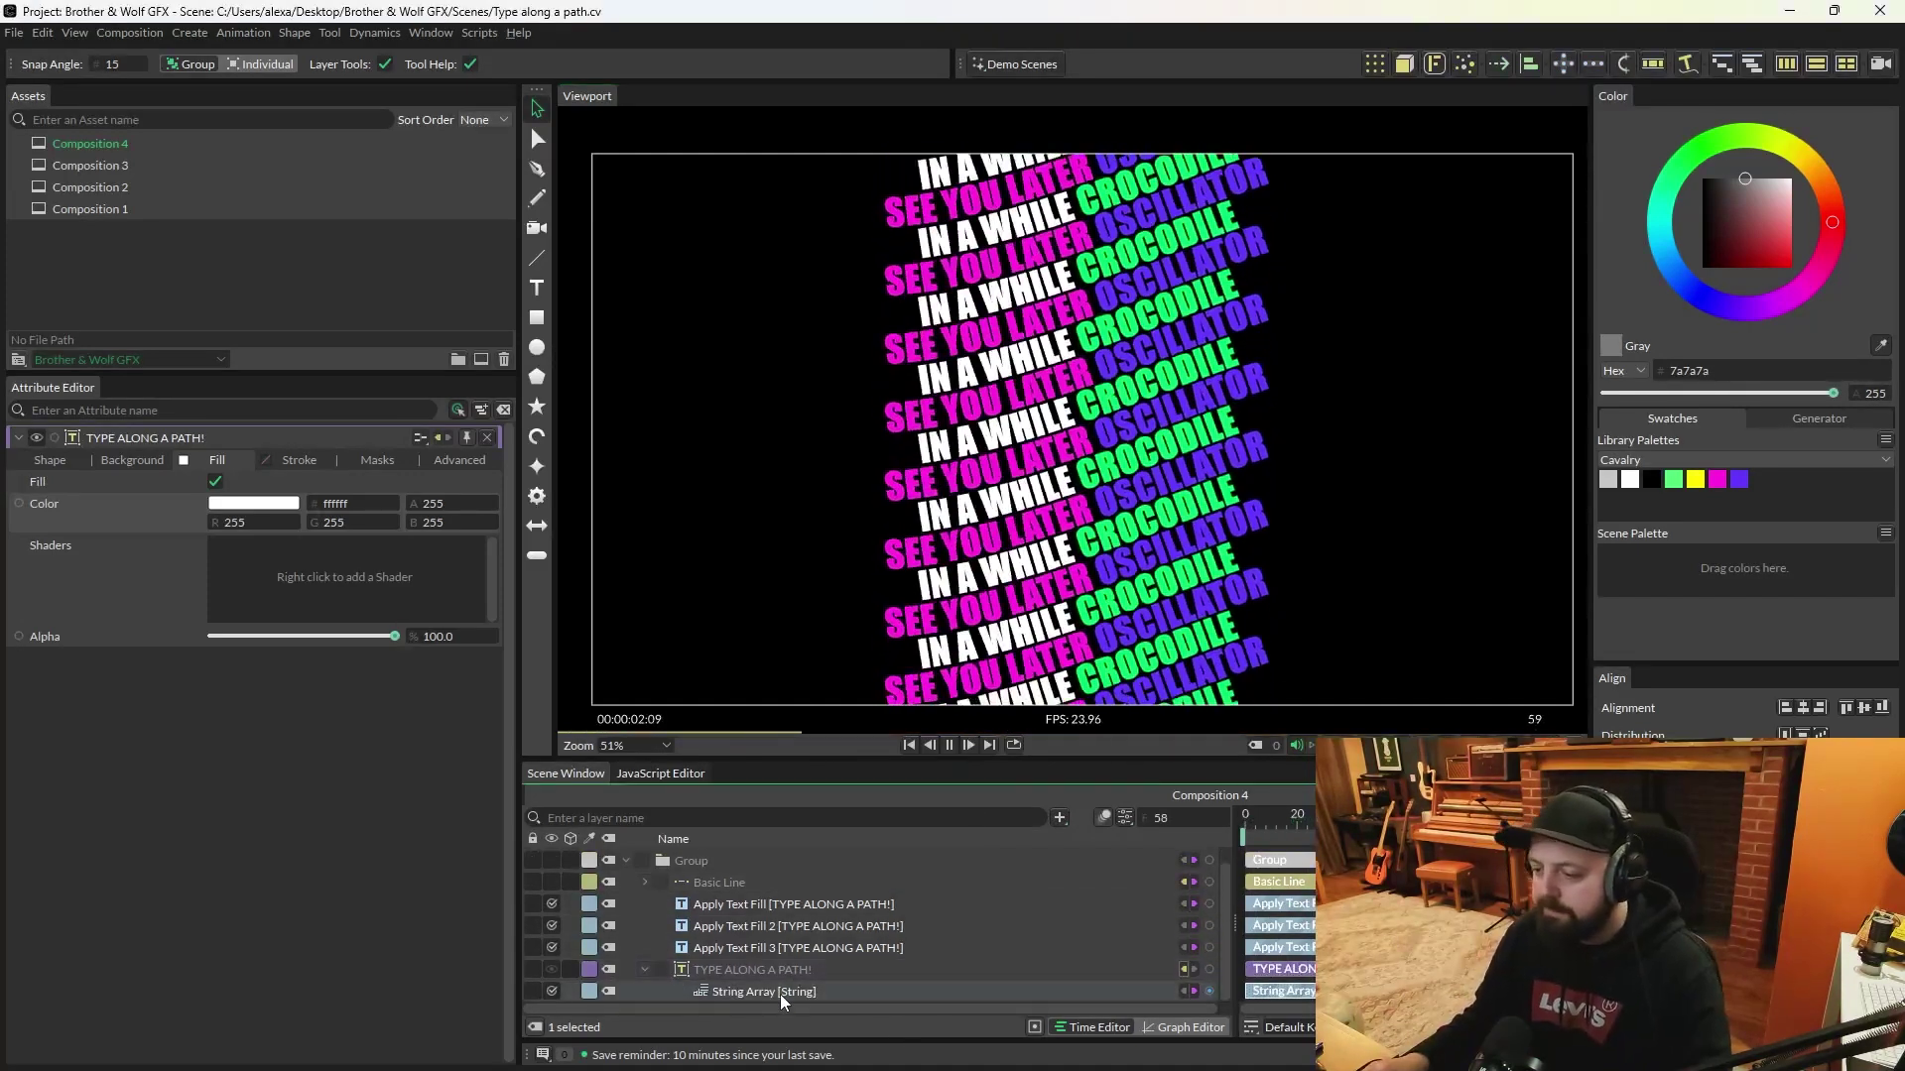
click(780, 992)
click(257, 624)
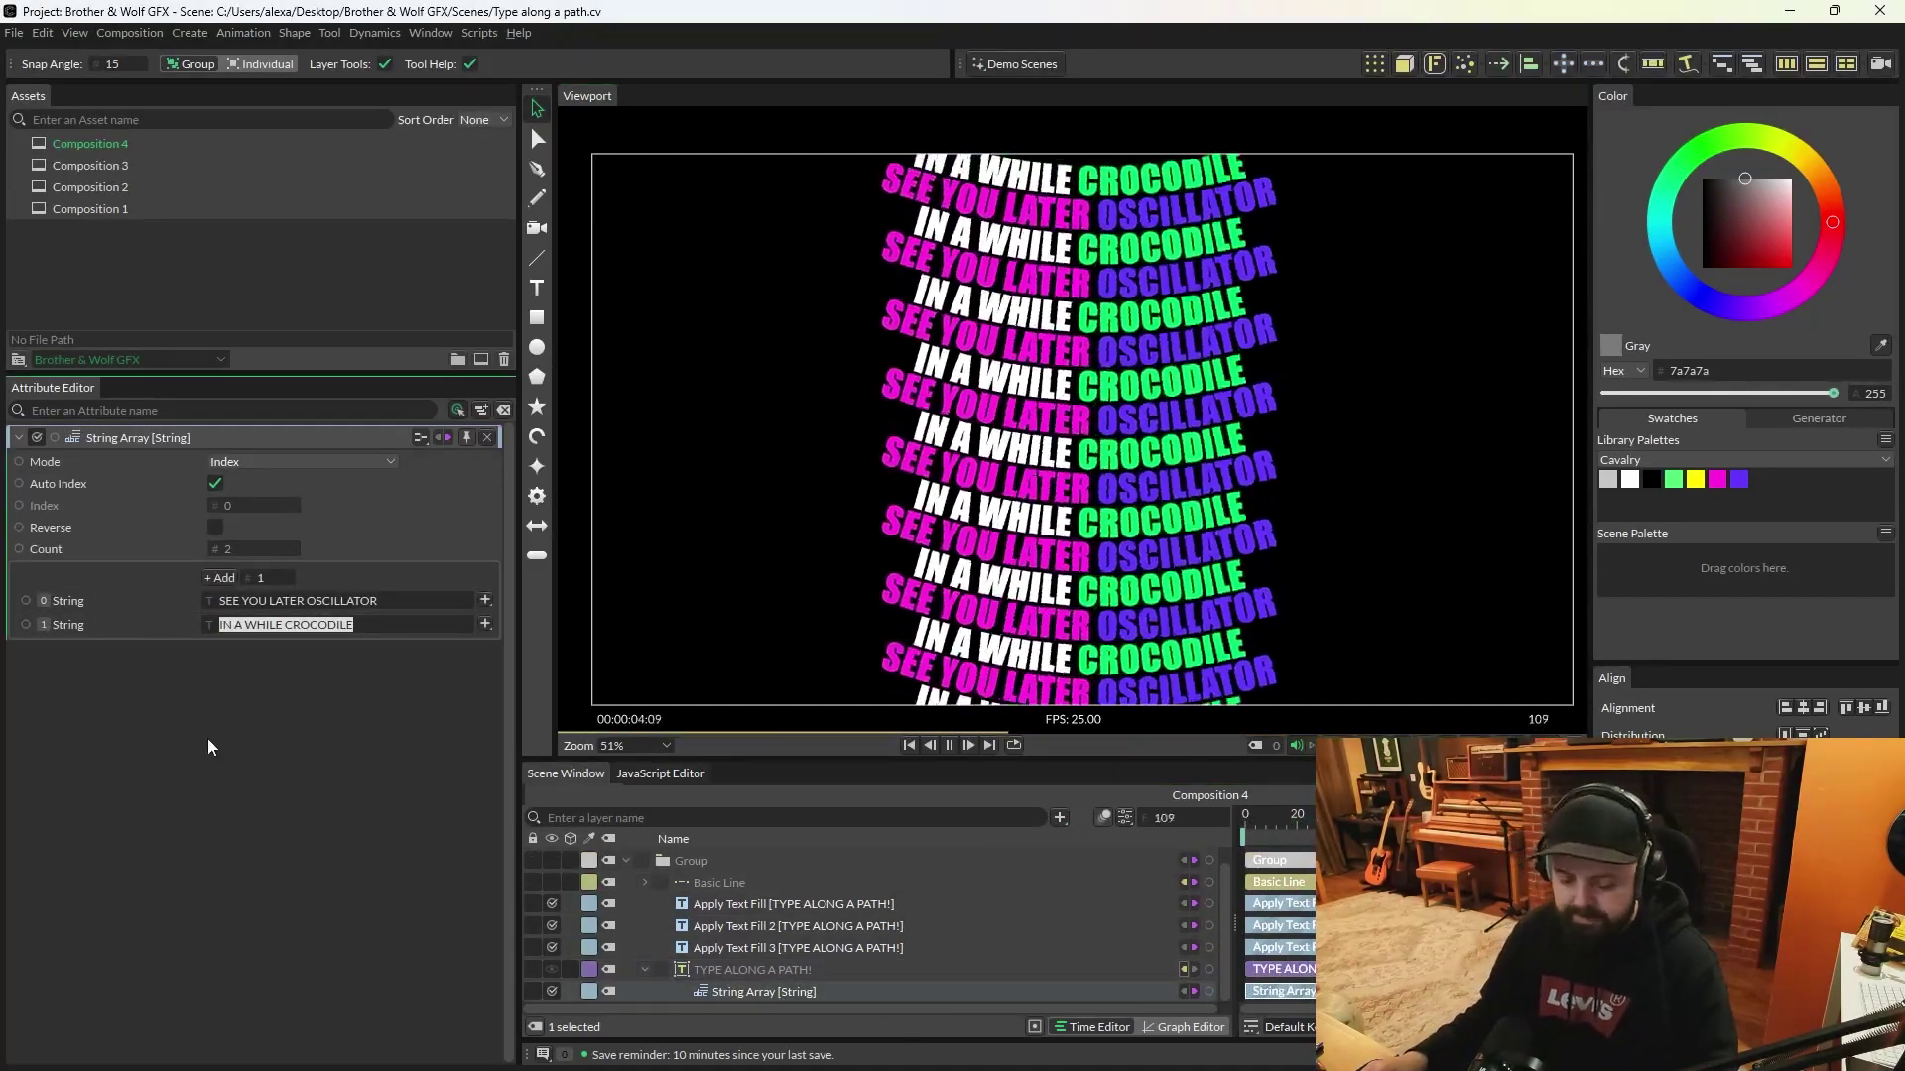
click(408, 601)
text(CROCODILE)
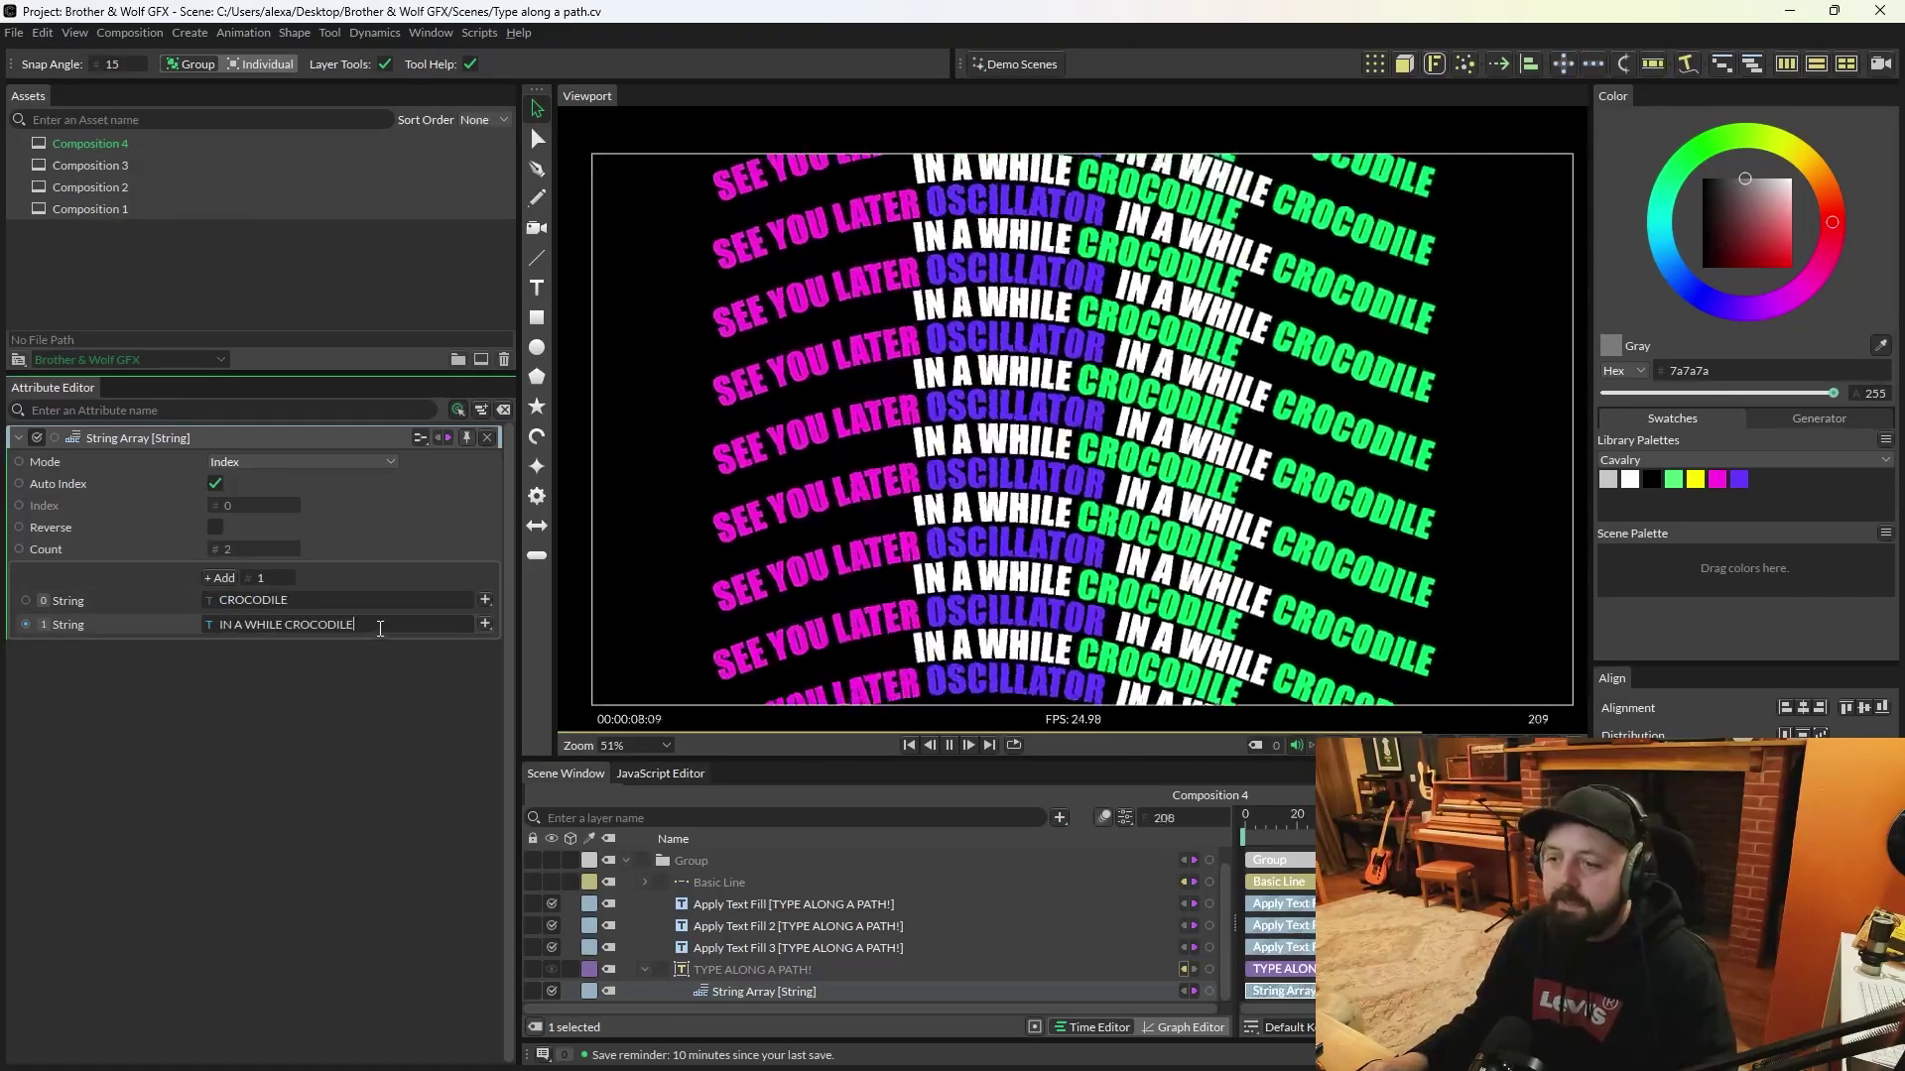
key(ctrl+z)
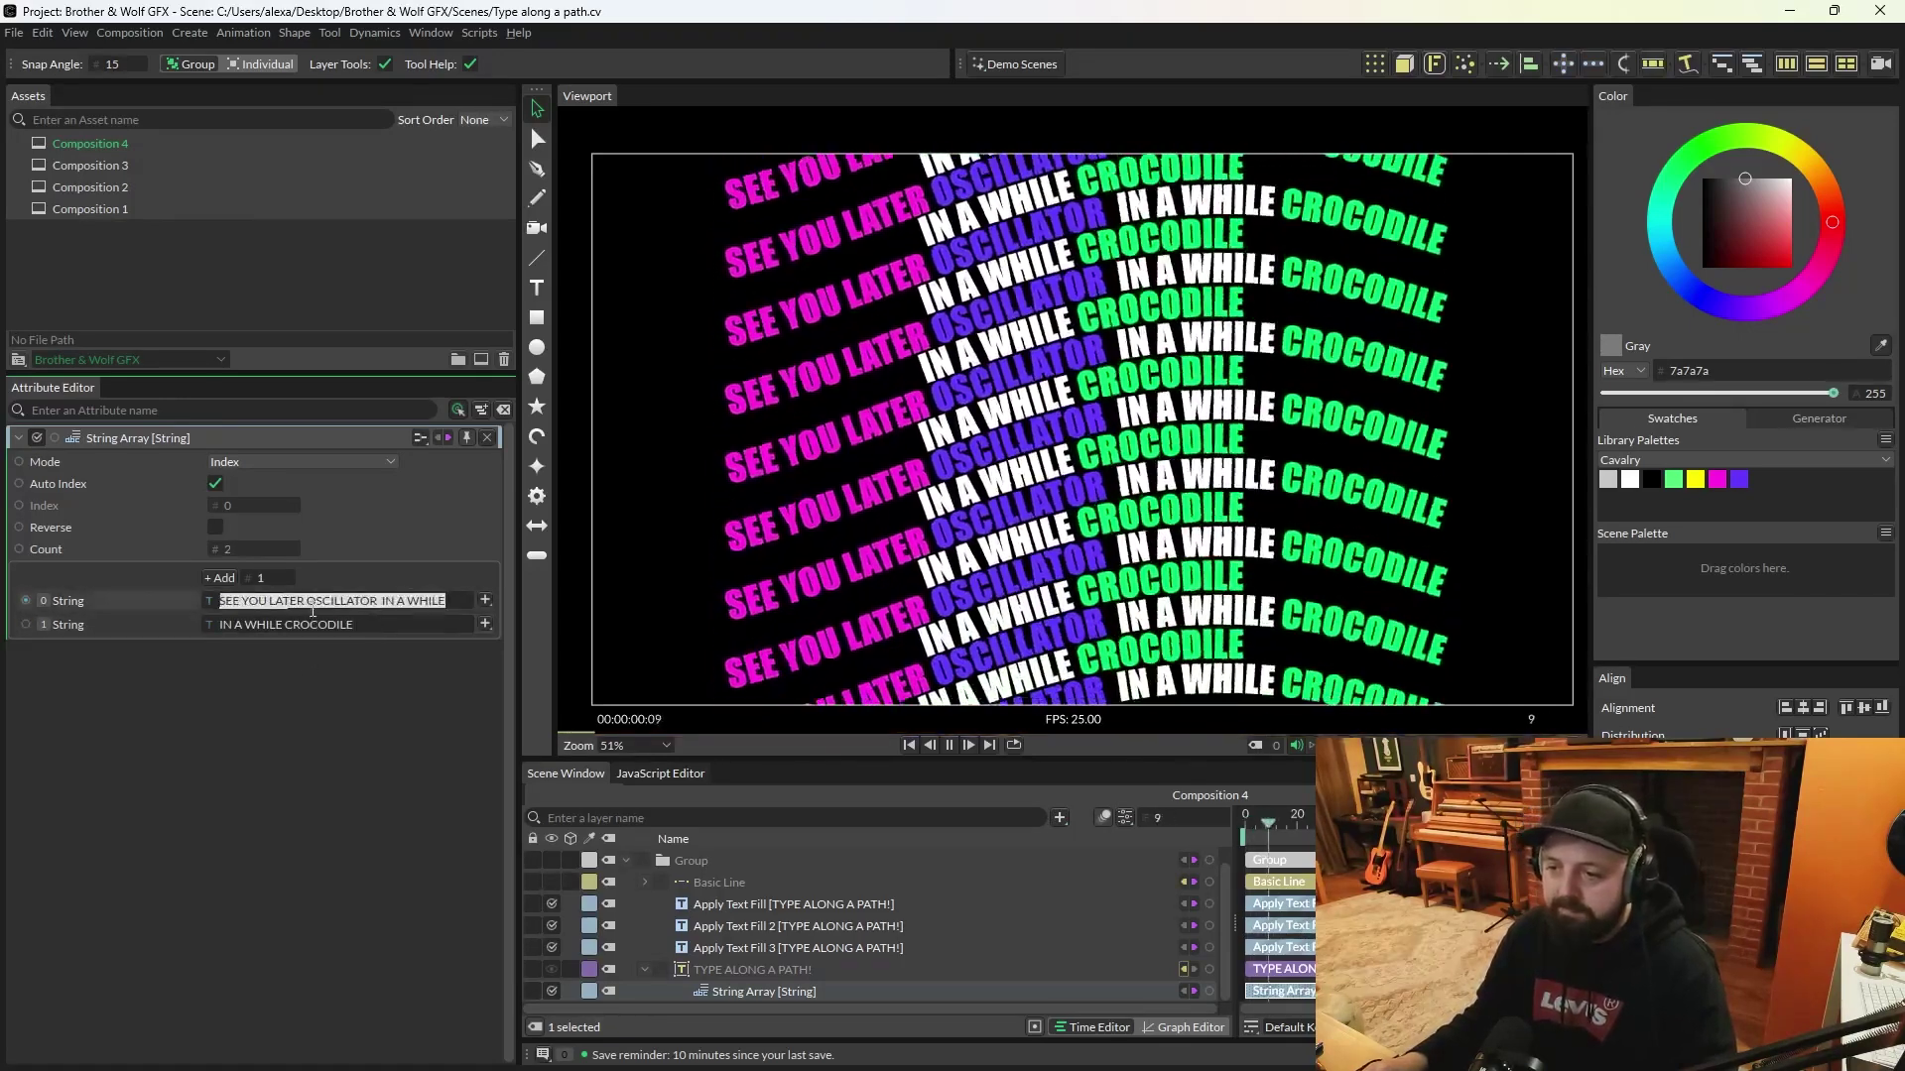
click(403, 625)
key(ctrl+z)
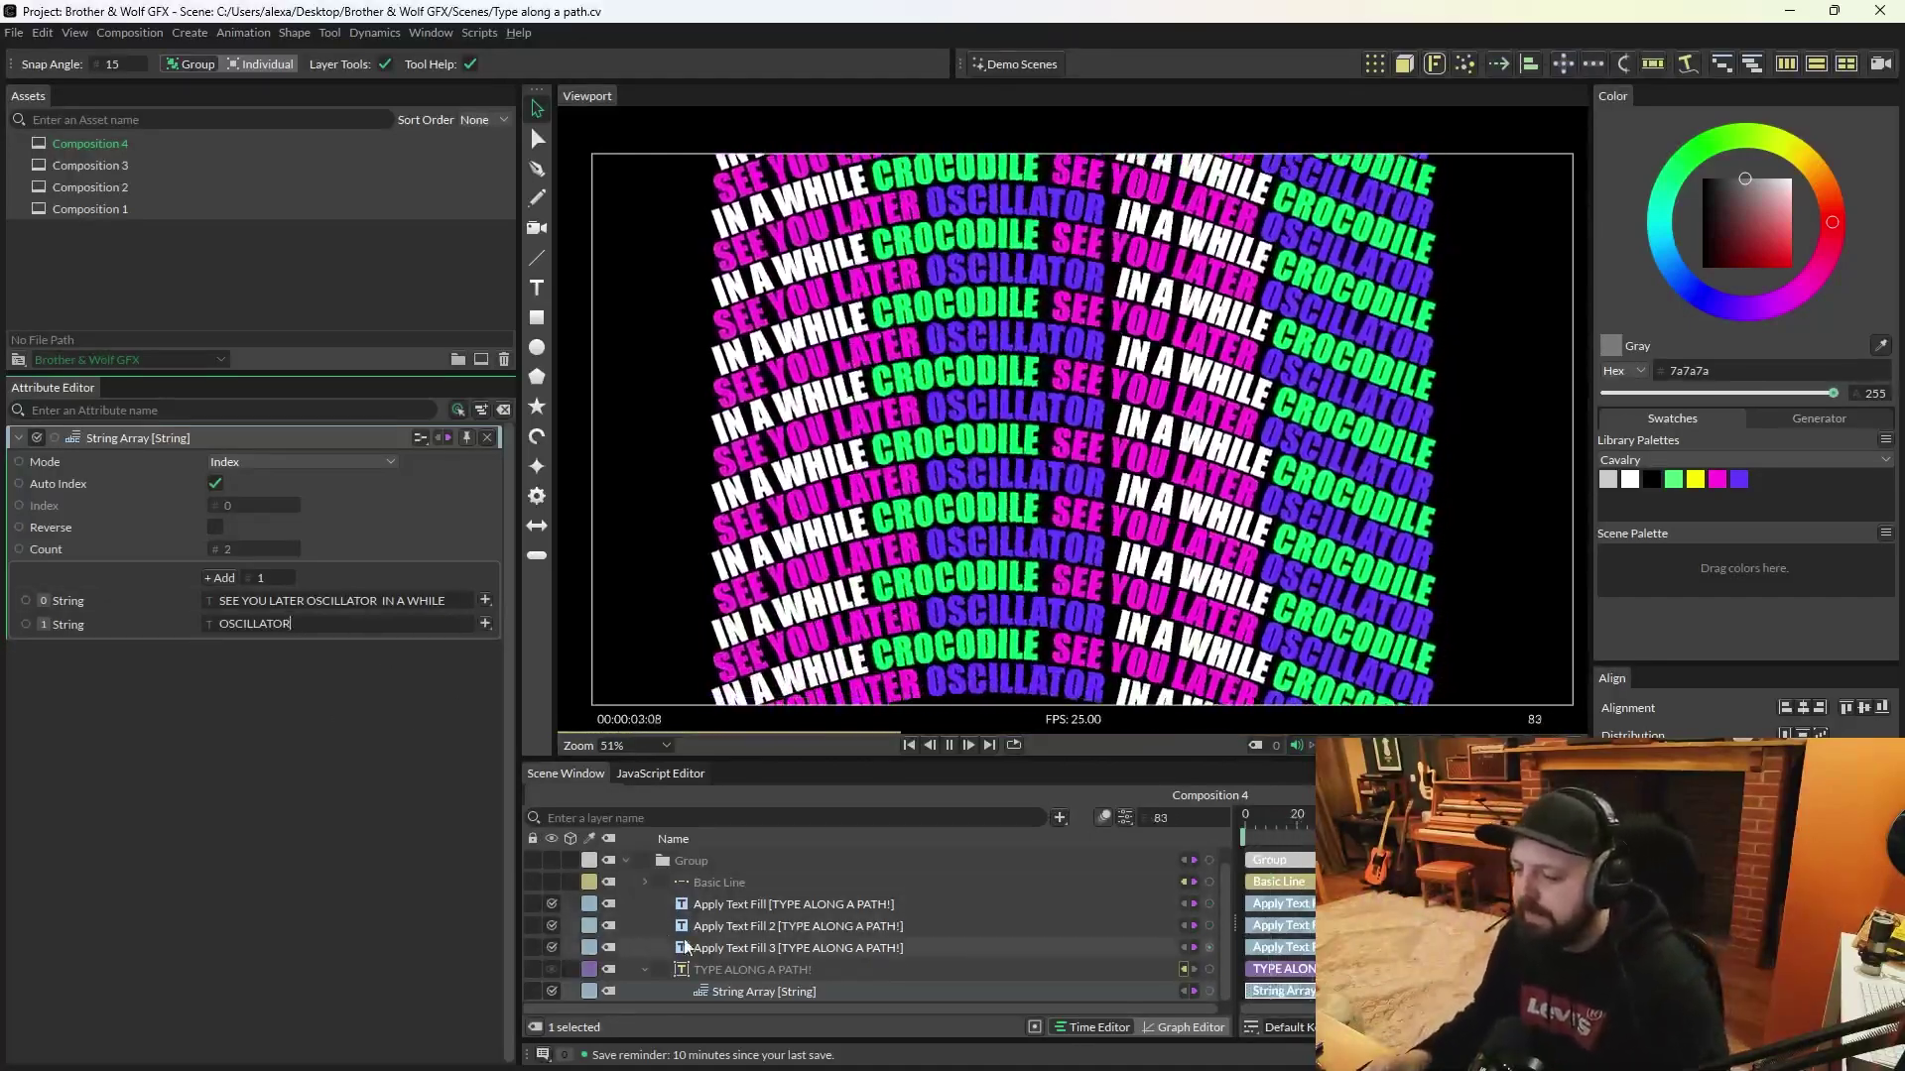
click(774, 970)
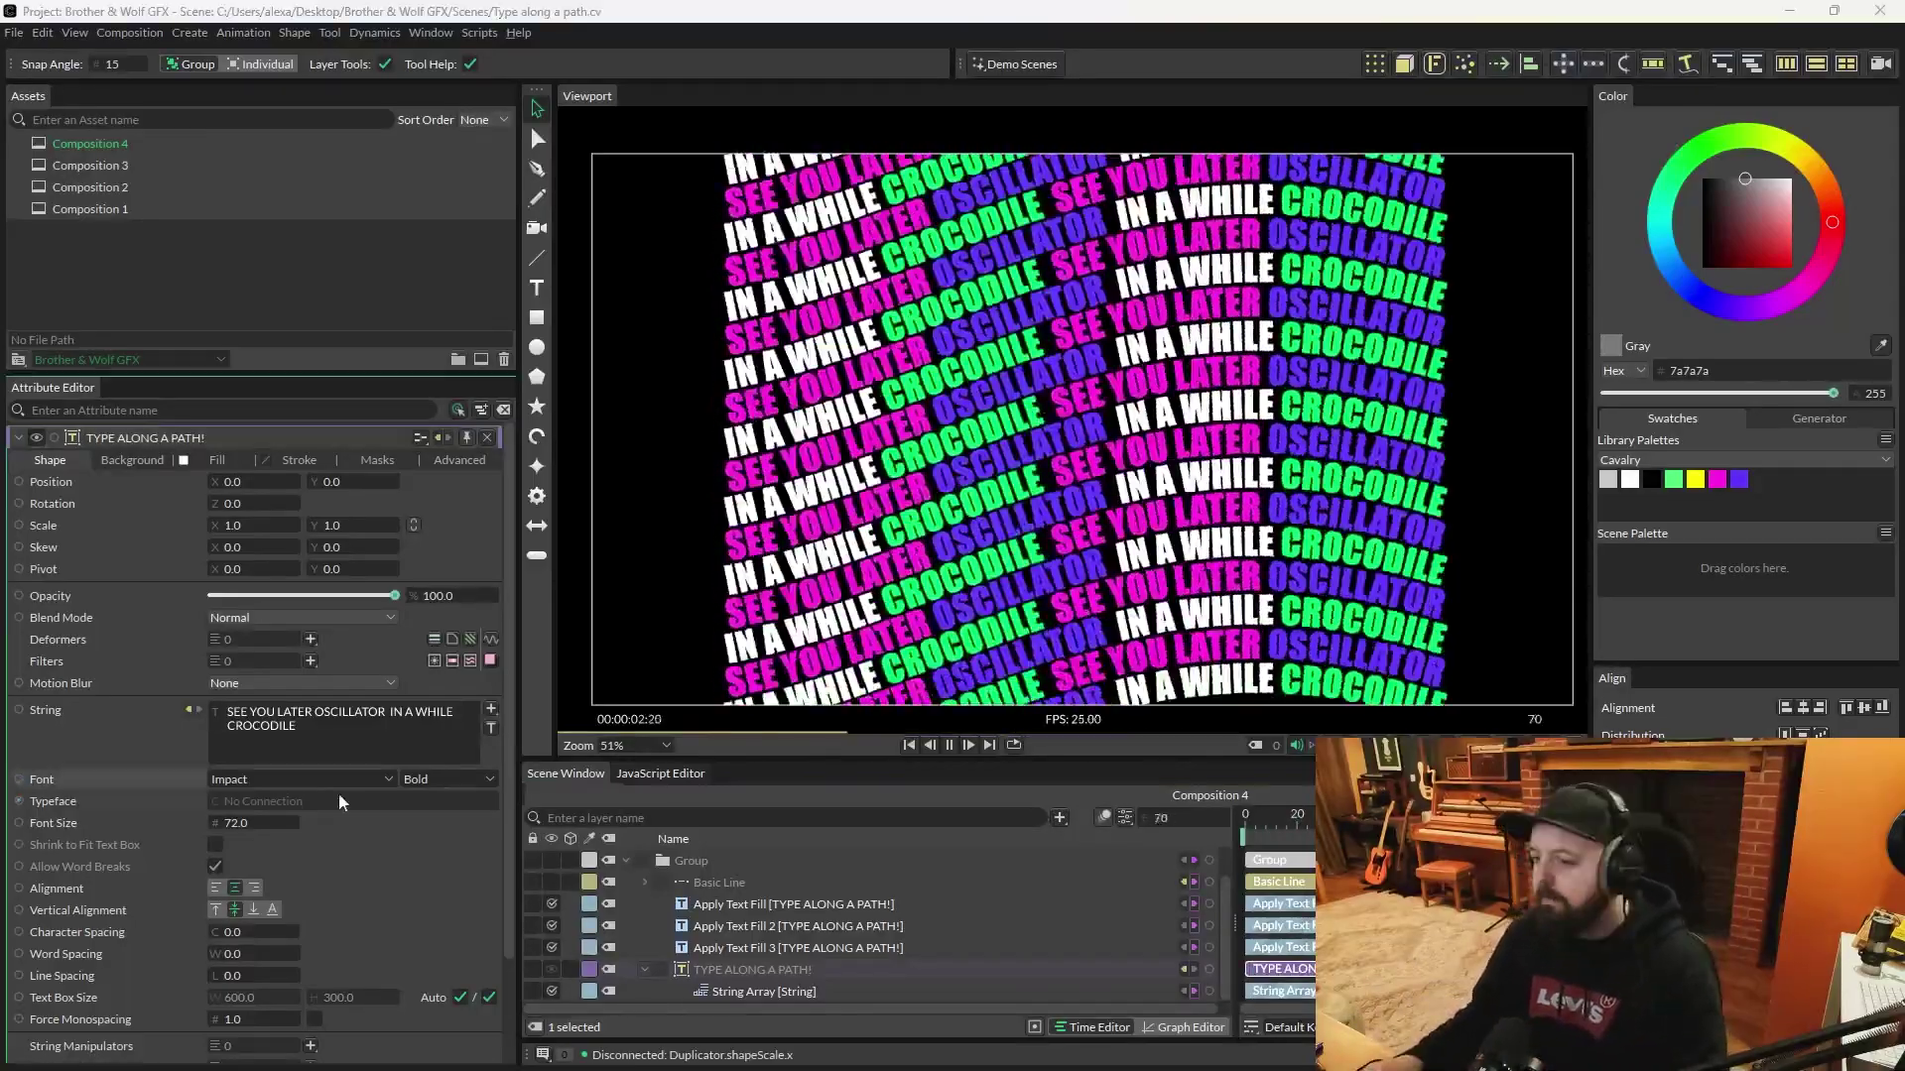
Step: Change the text font from Impact to Cascadia Code Bold by typing CASCA
click(328, 785)
text(CASCA)
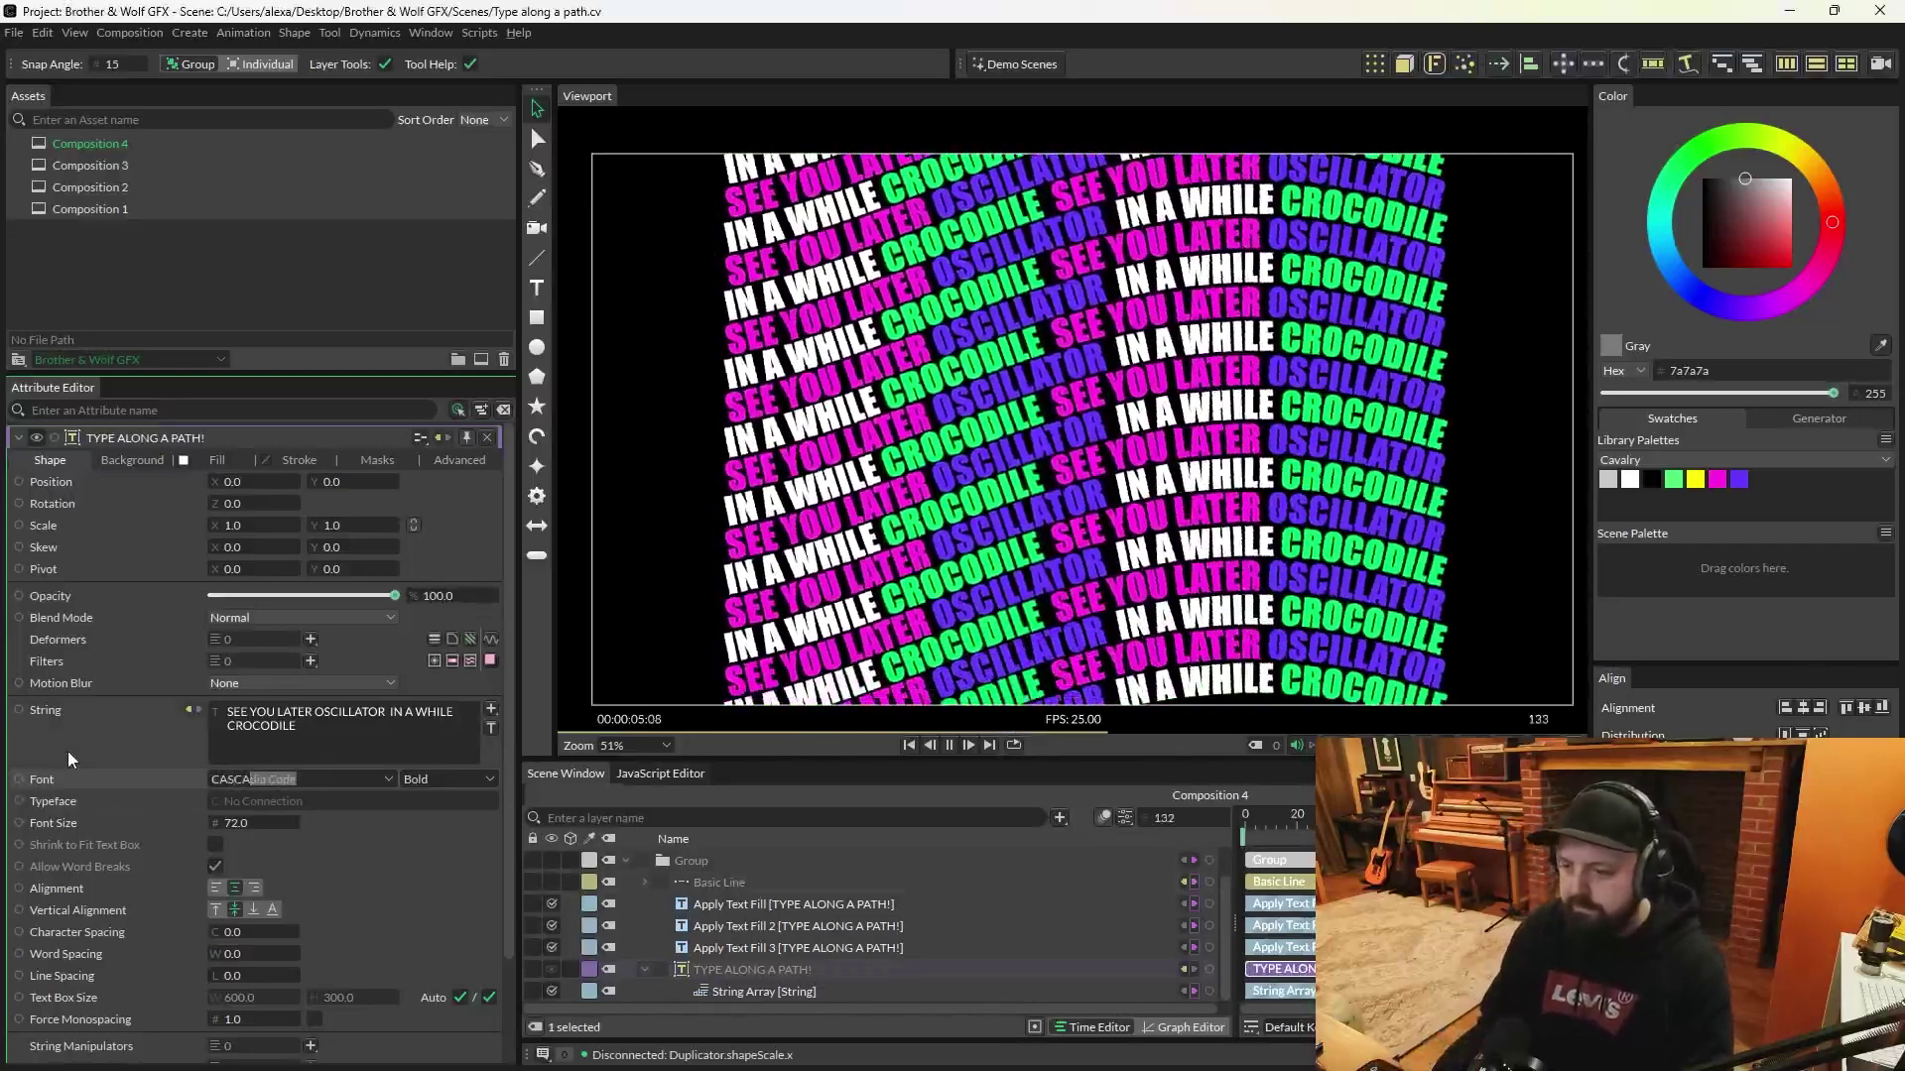
key(Return)
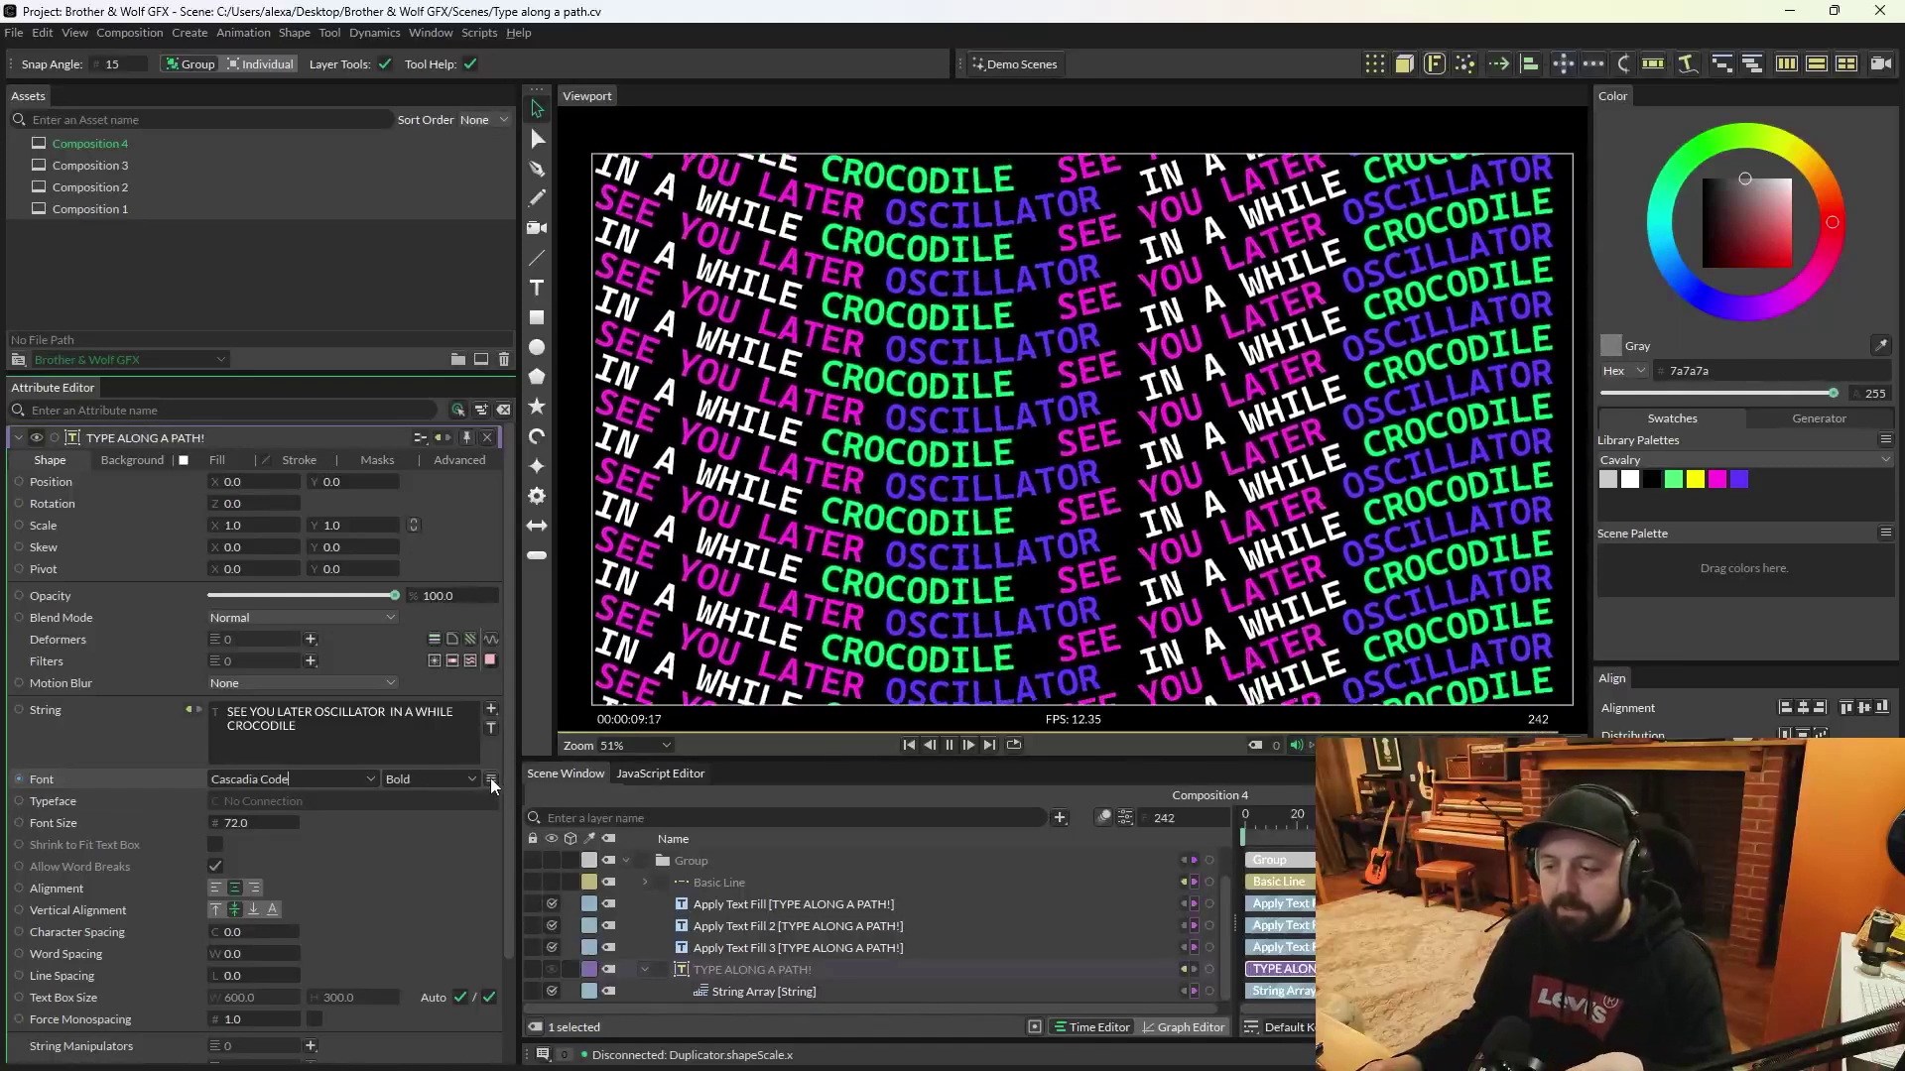
click(371, 778)
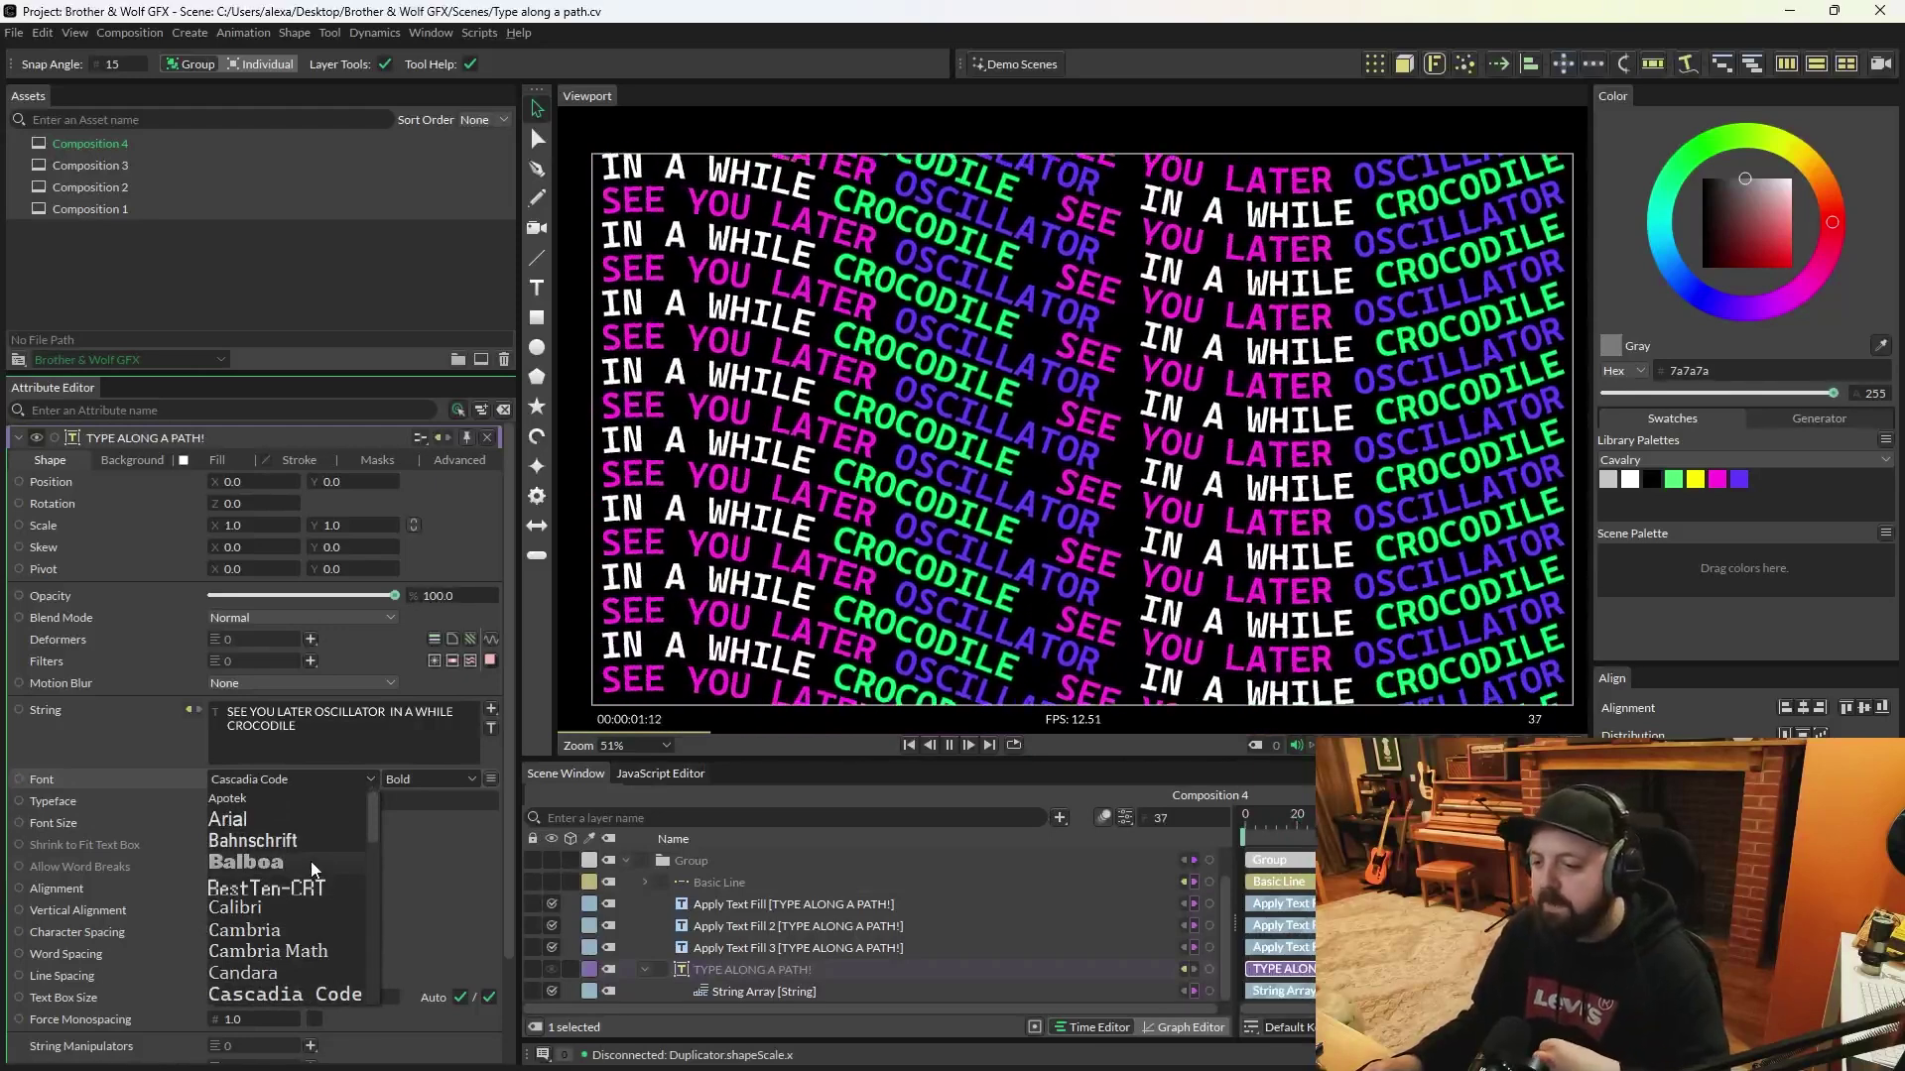
scroll(369, 812, down, 3)
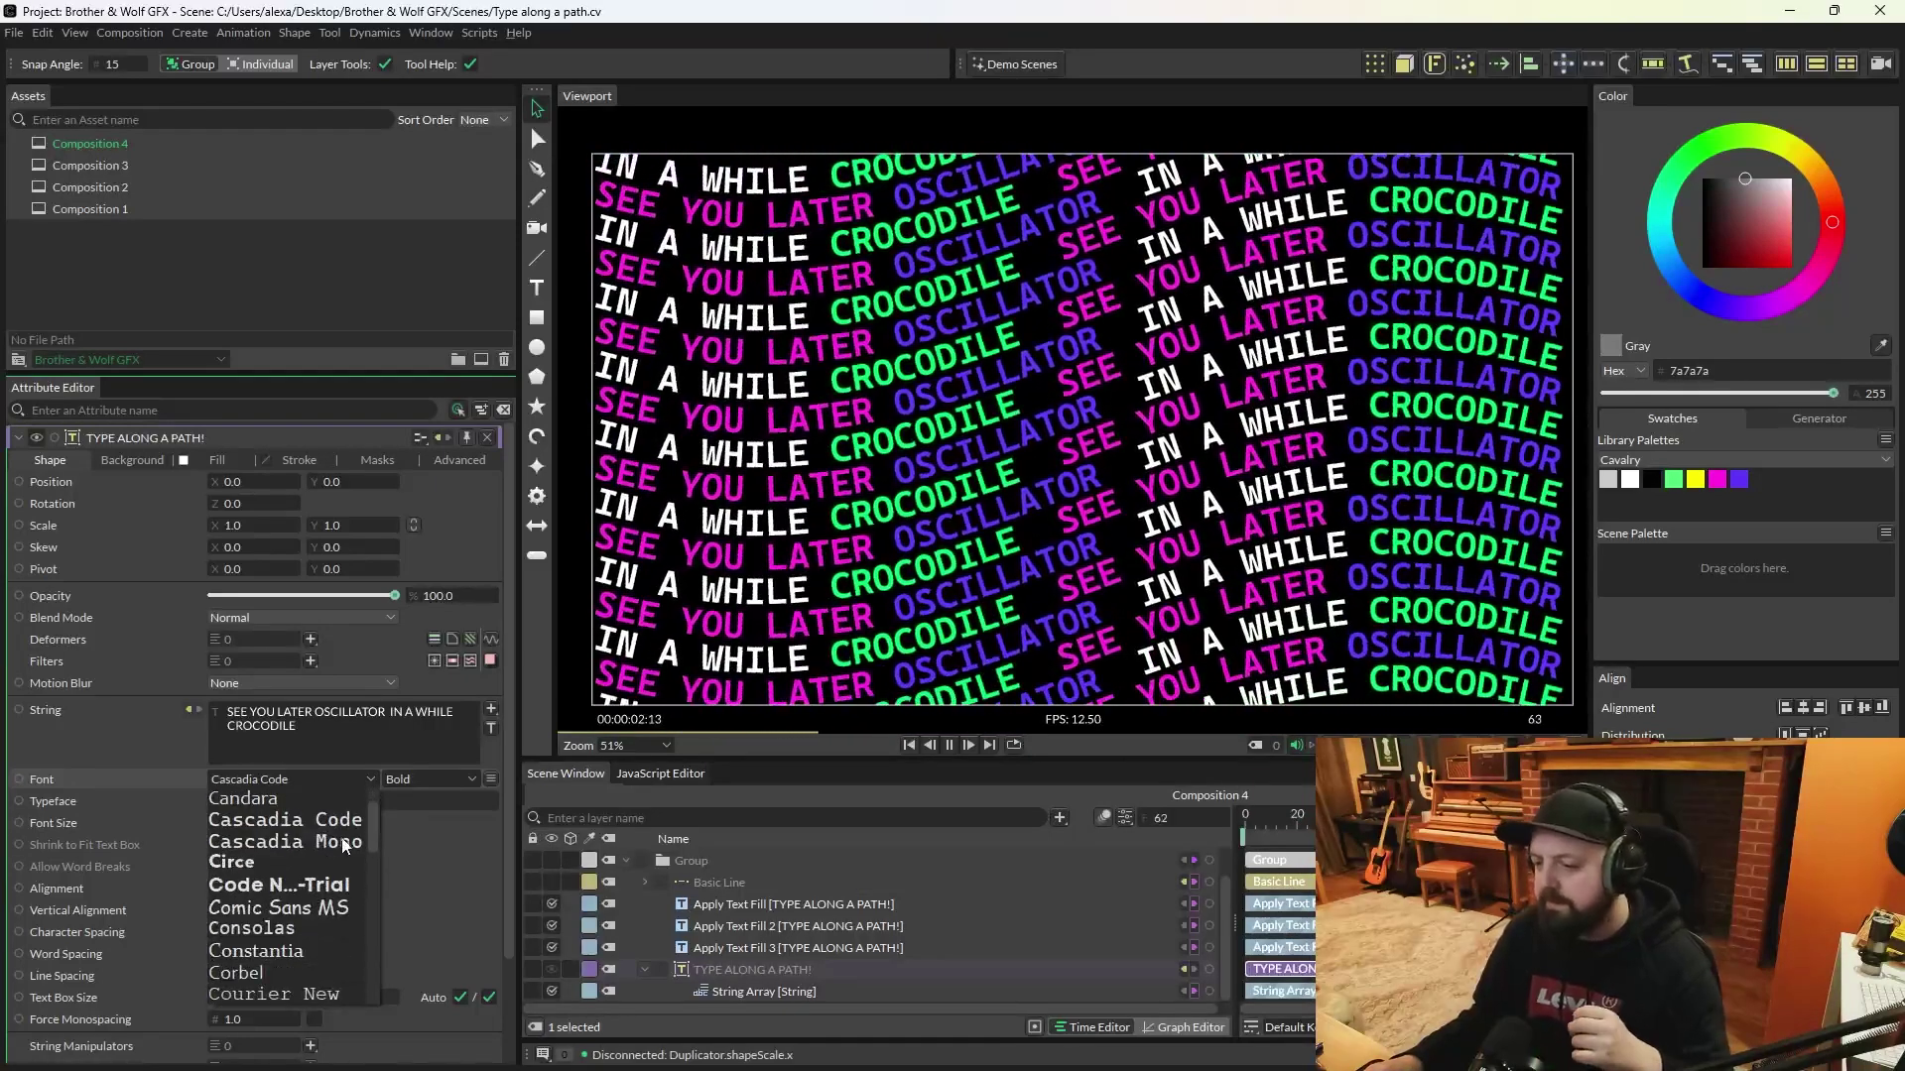
click(395, 792)
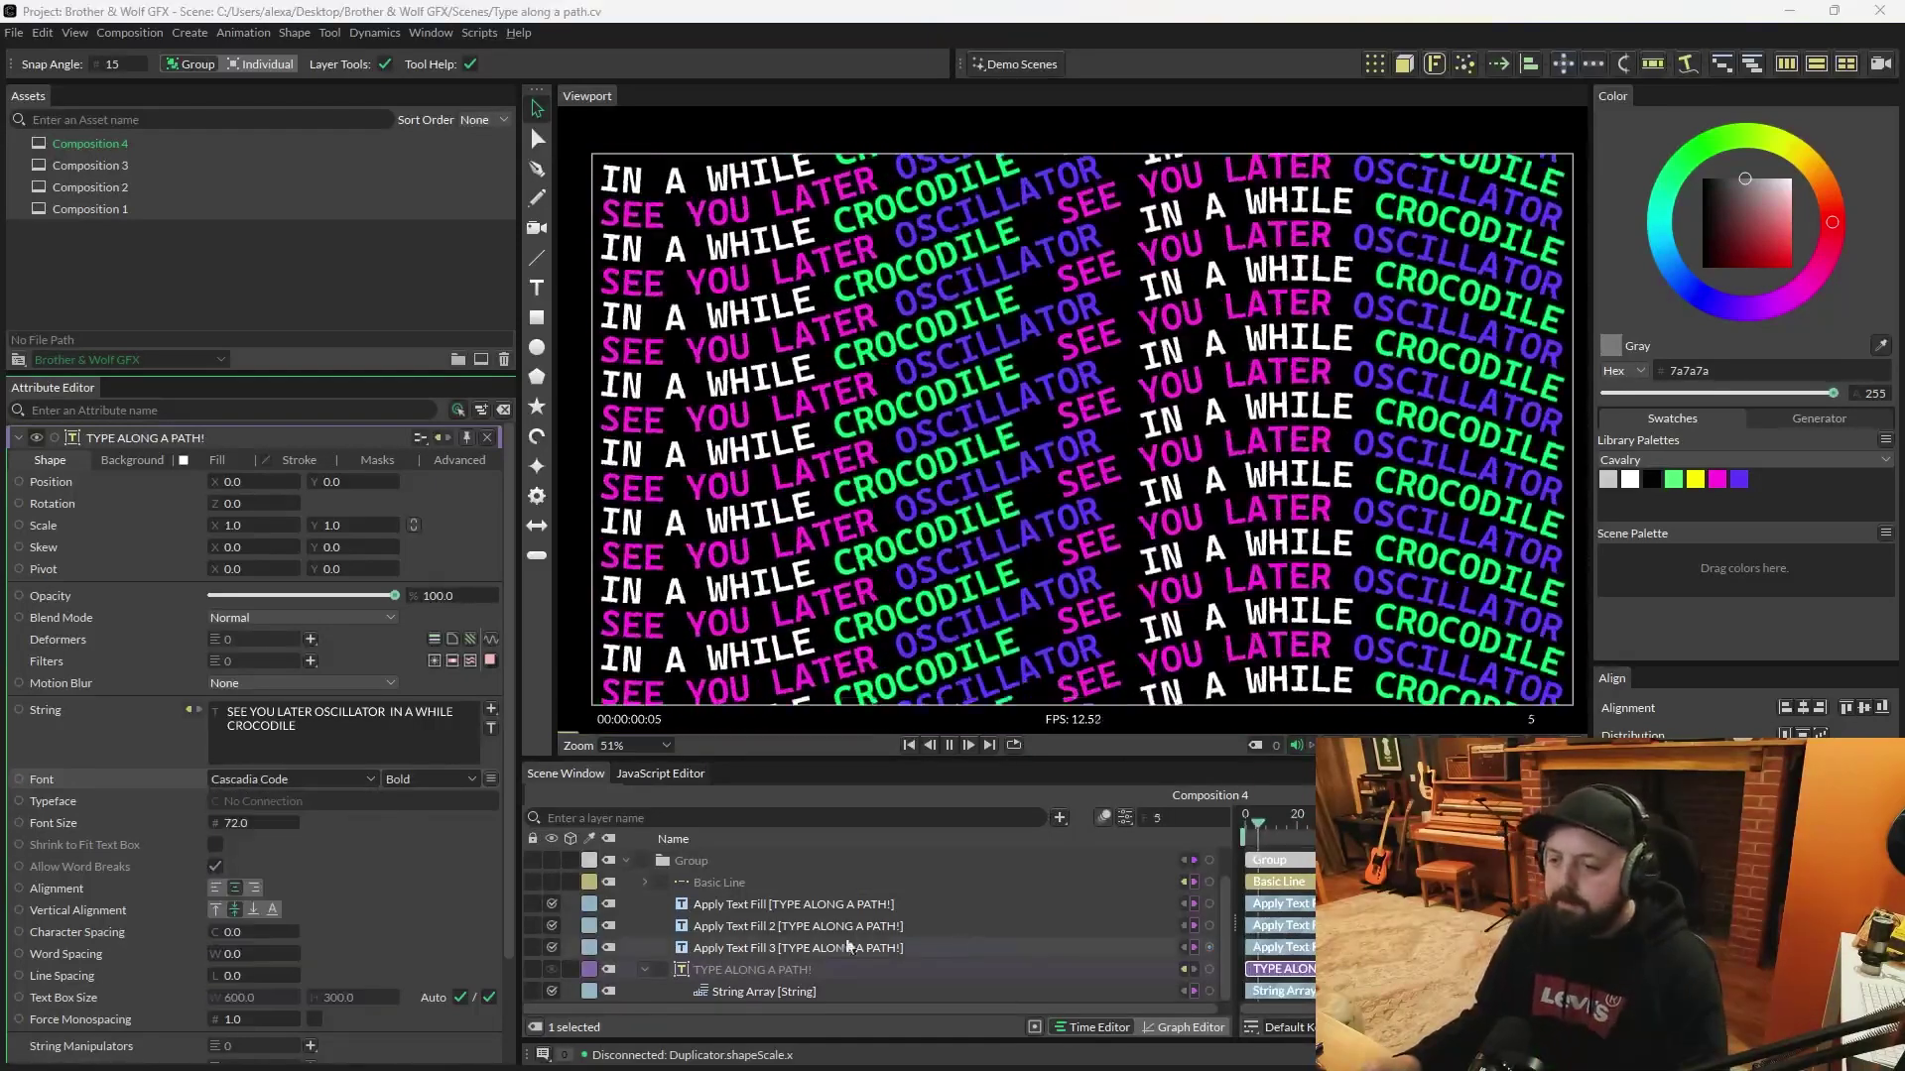
Step: Toggle the Weight font axis between thin 200 and bold 700 to compare, ending at 700
click(491, 778)
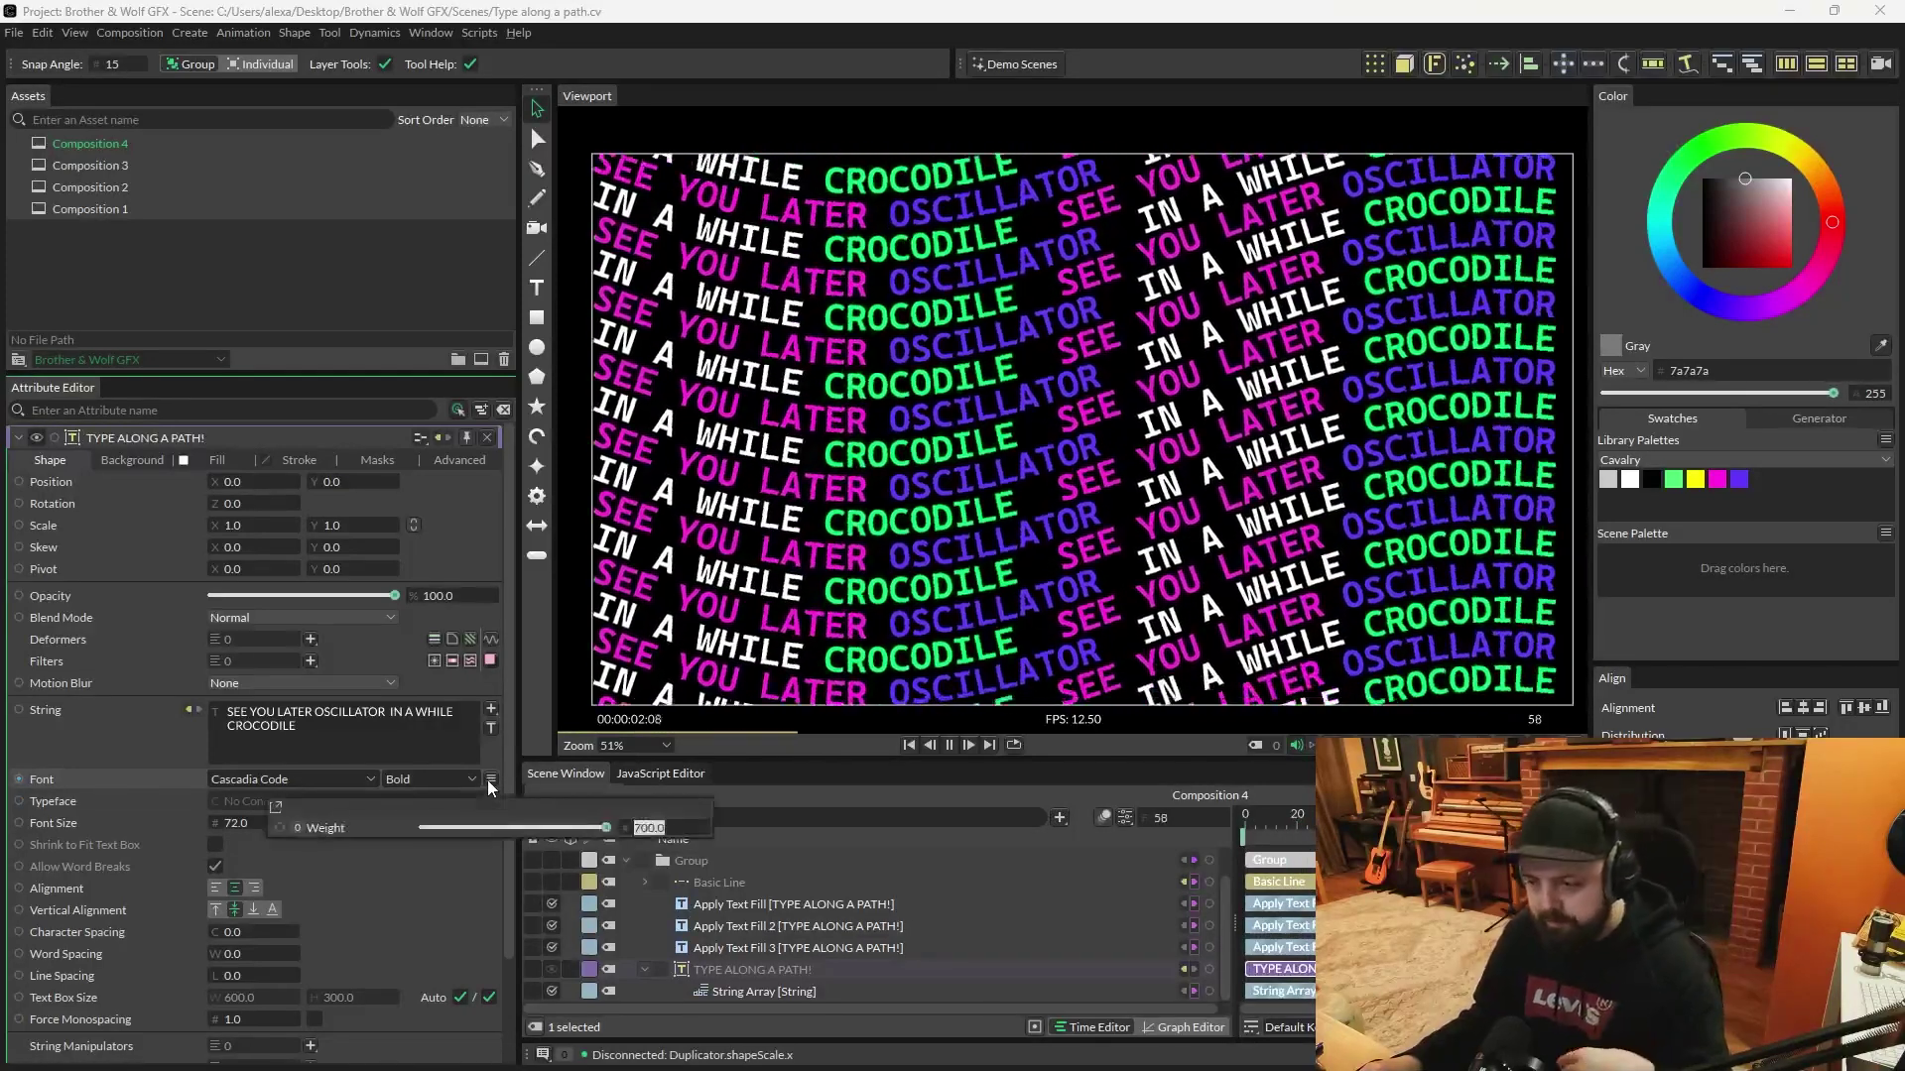
drag(359, 808, 803, 469)
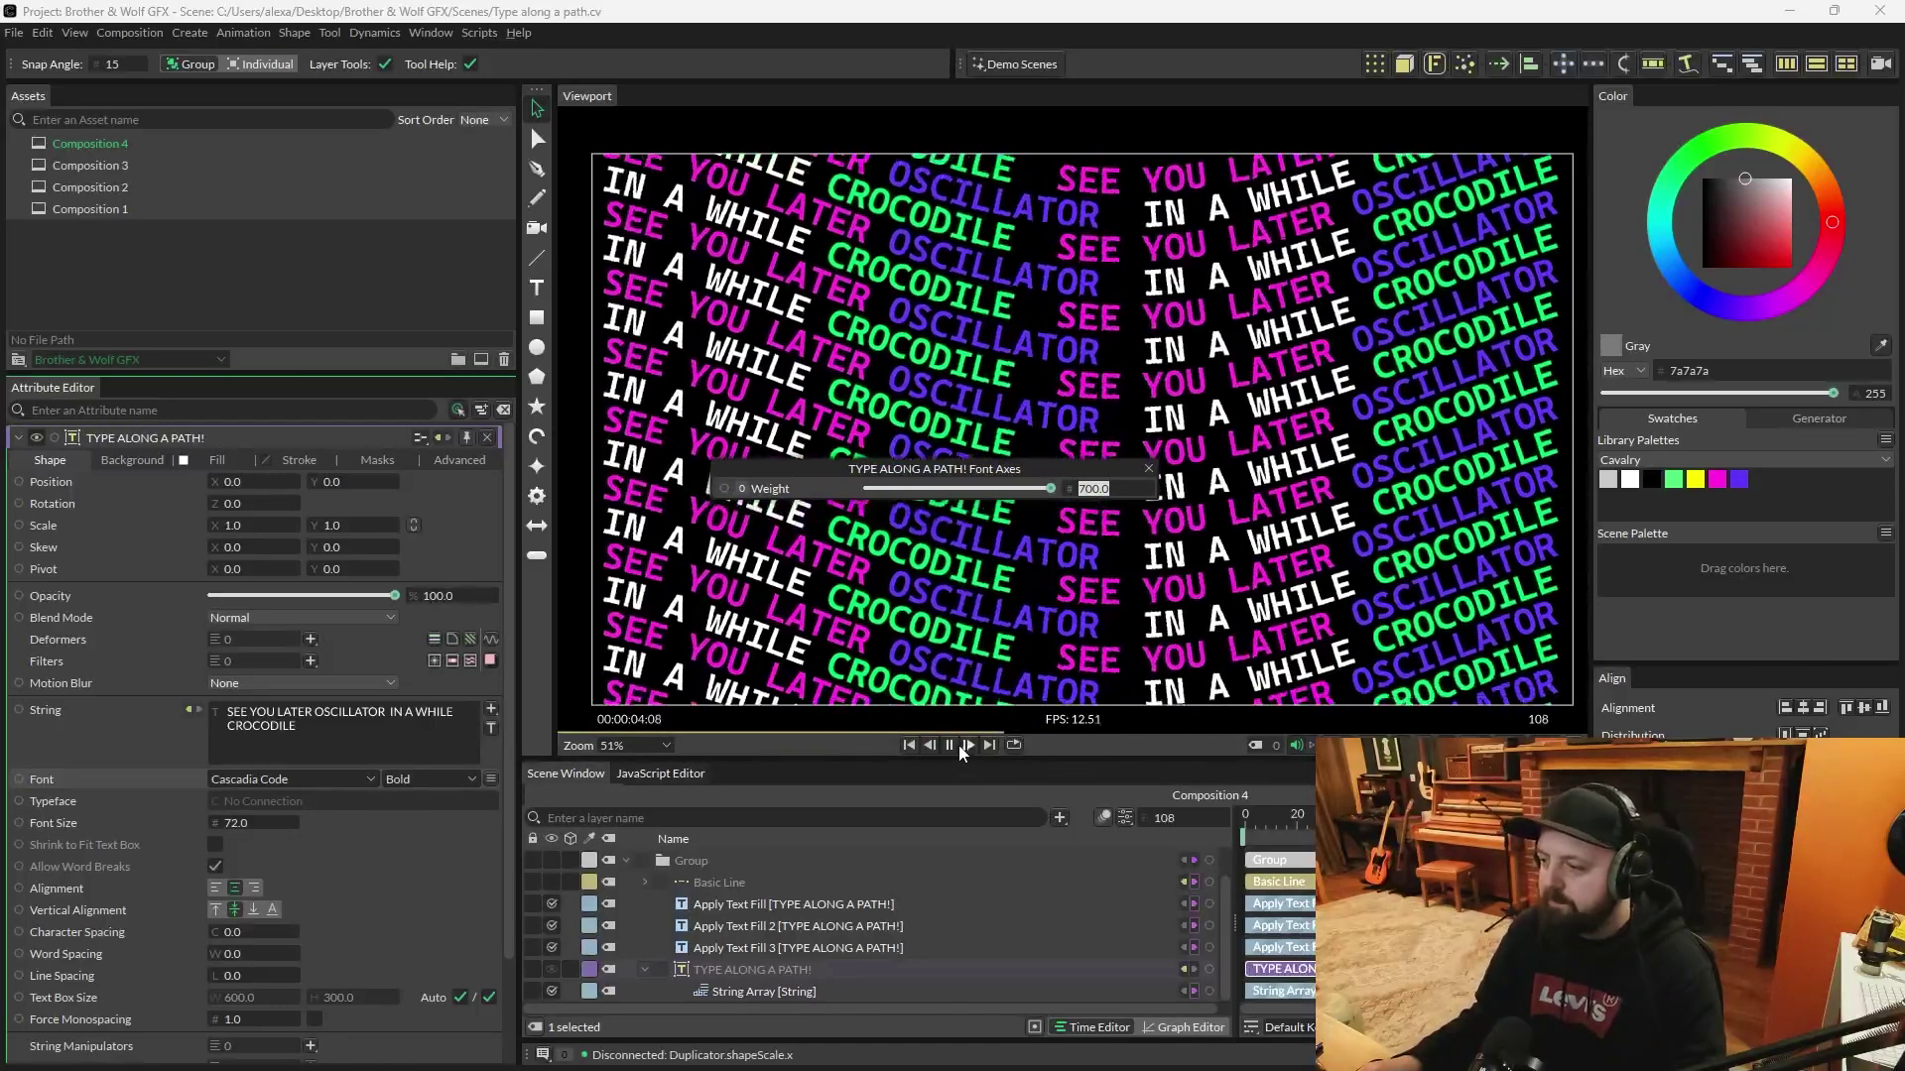
click(948, 746)
click(805, 510)
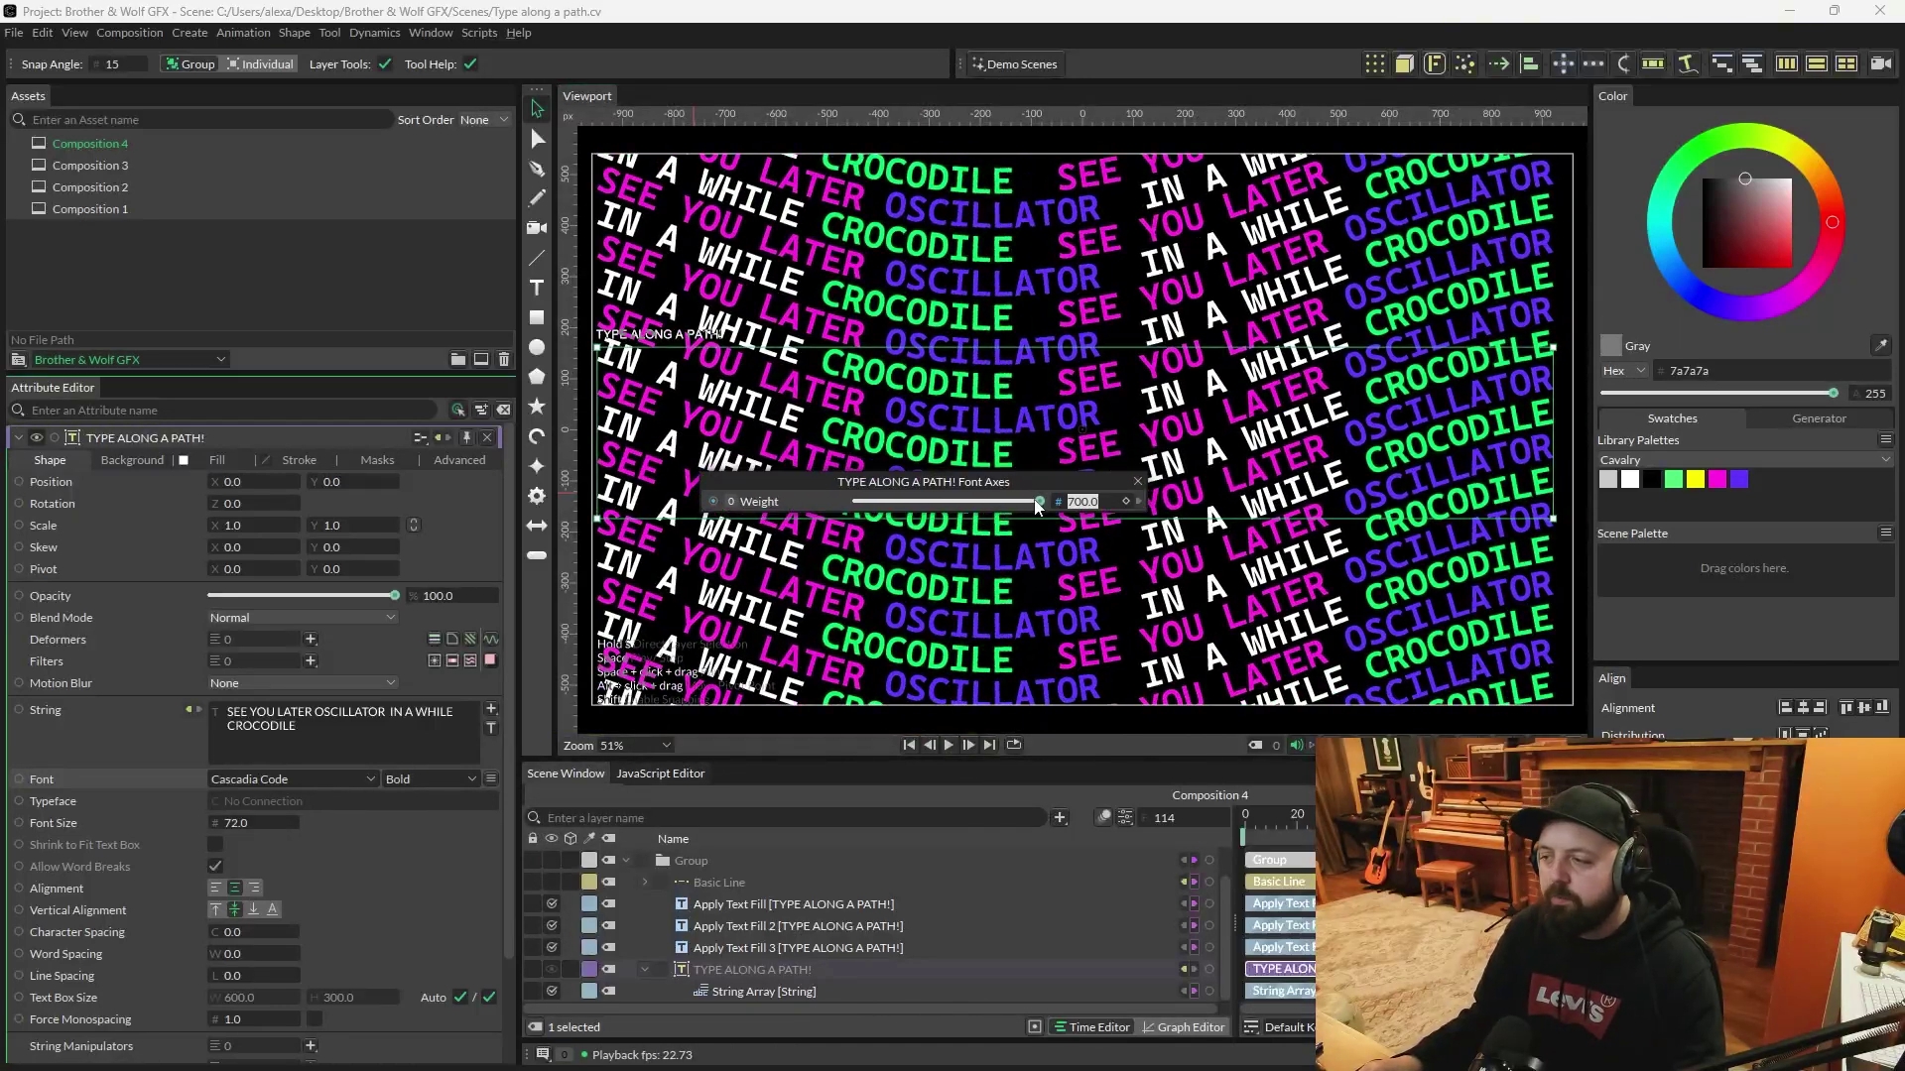
drag(1030, 507, 831, 515)
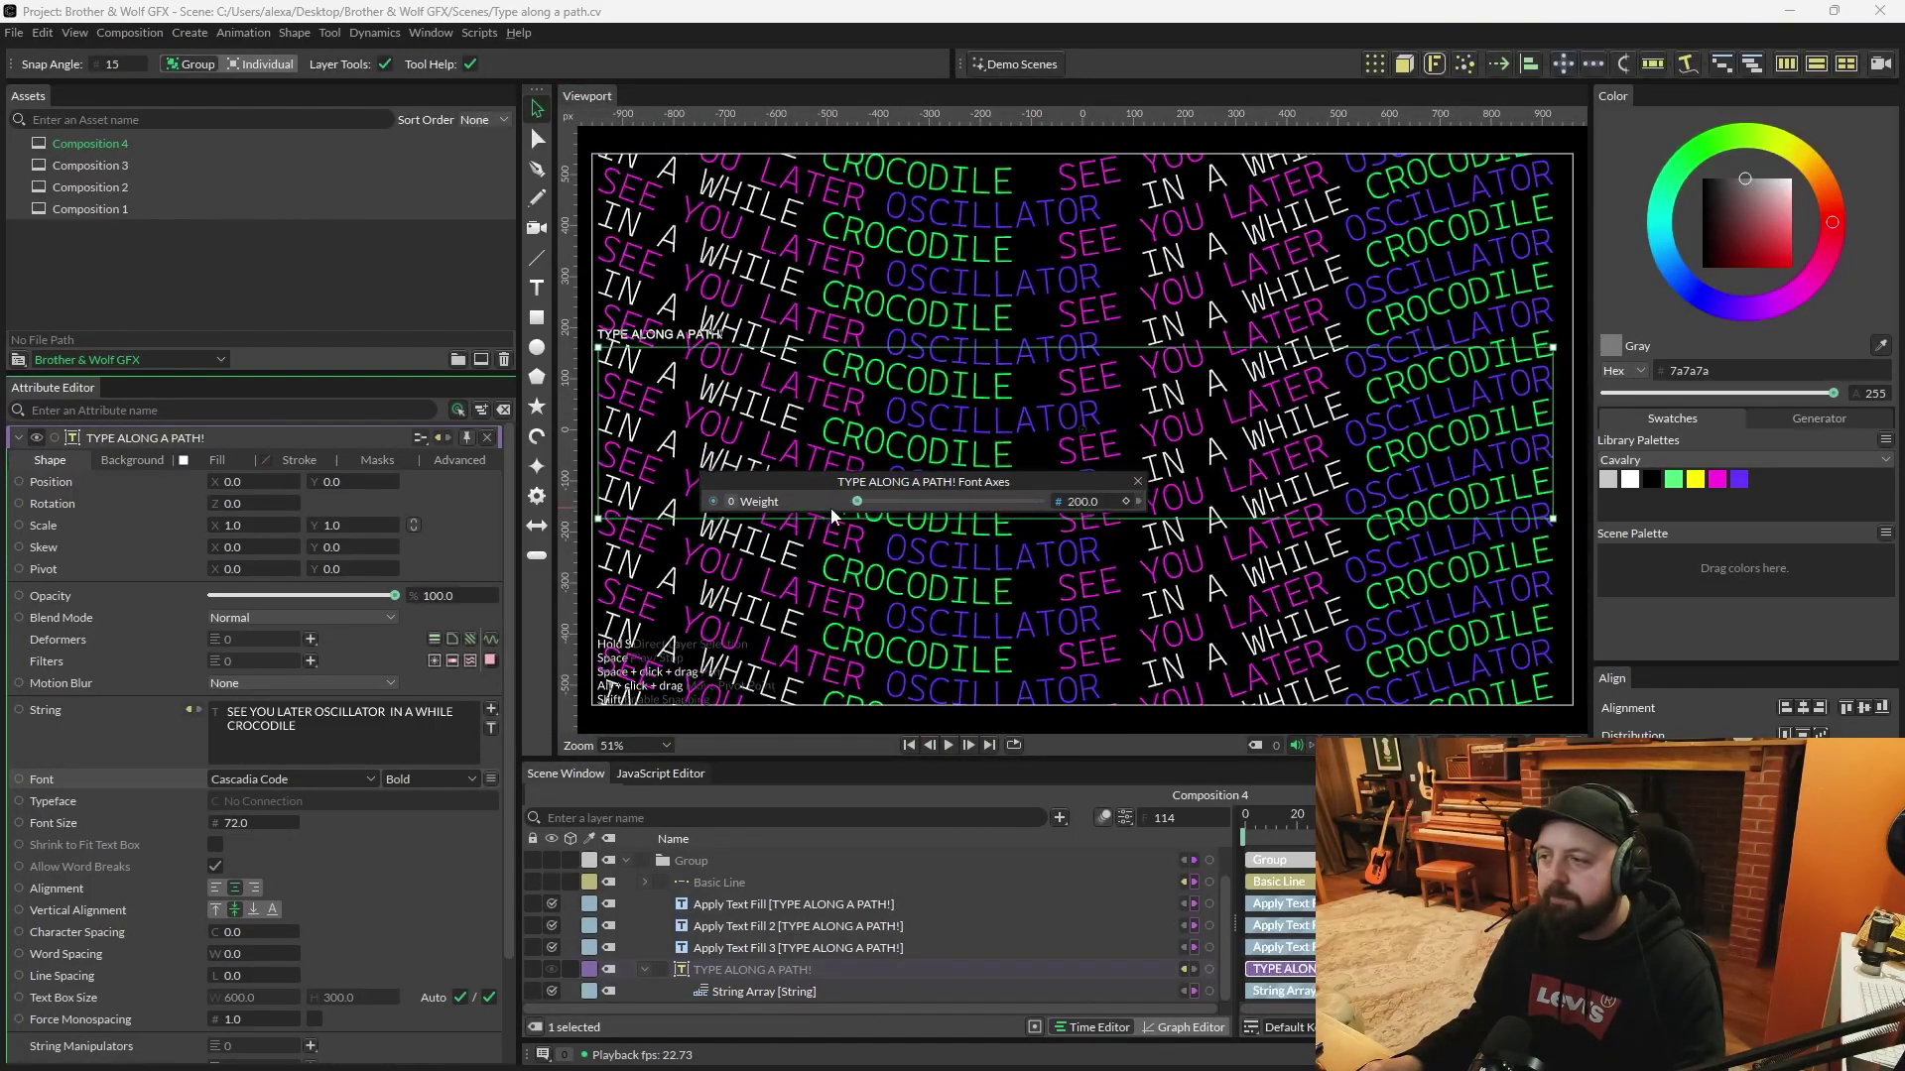
key(ctrl+z)
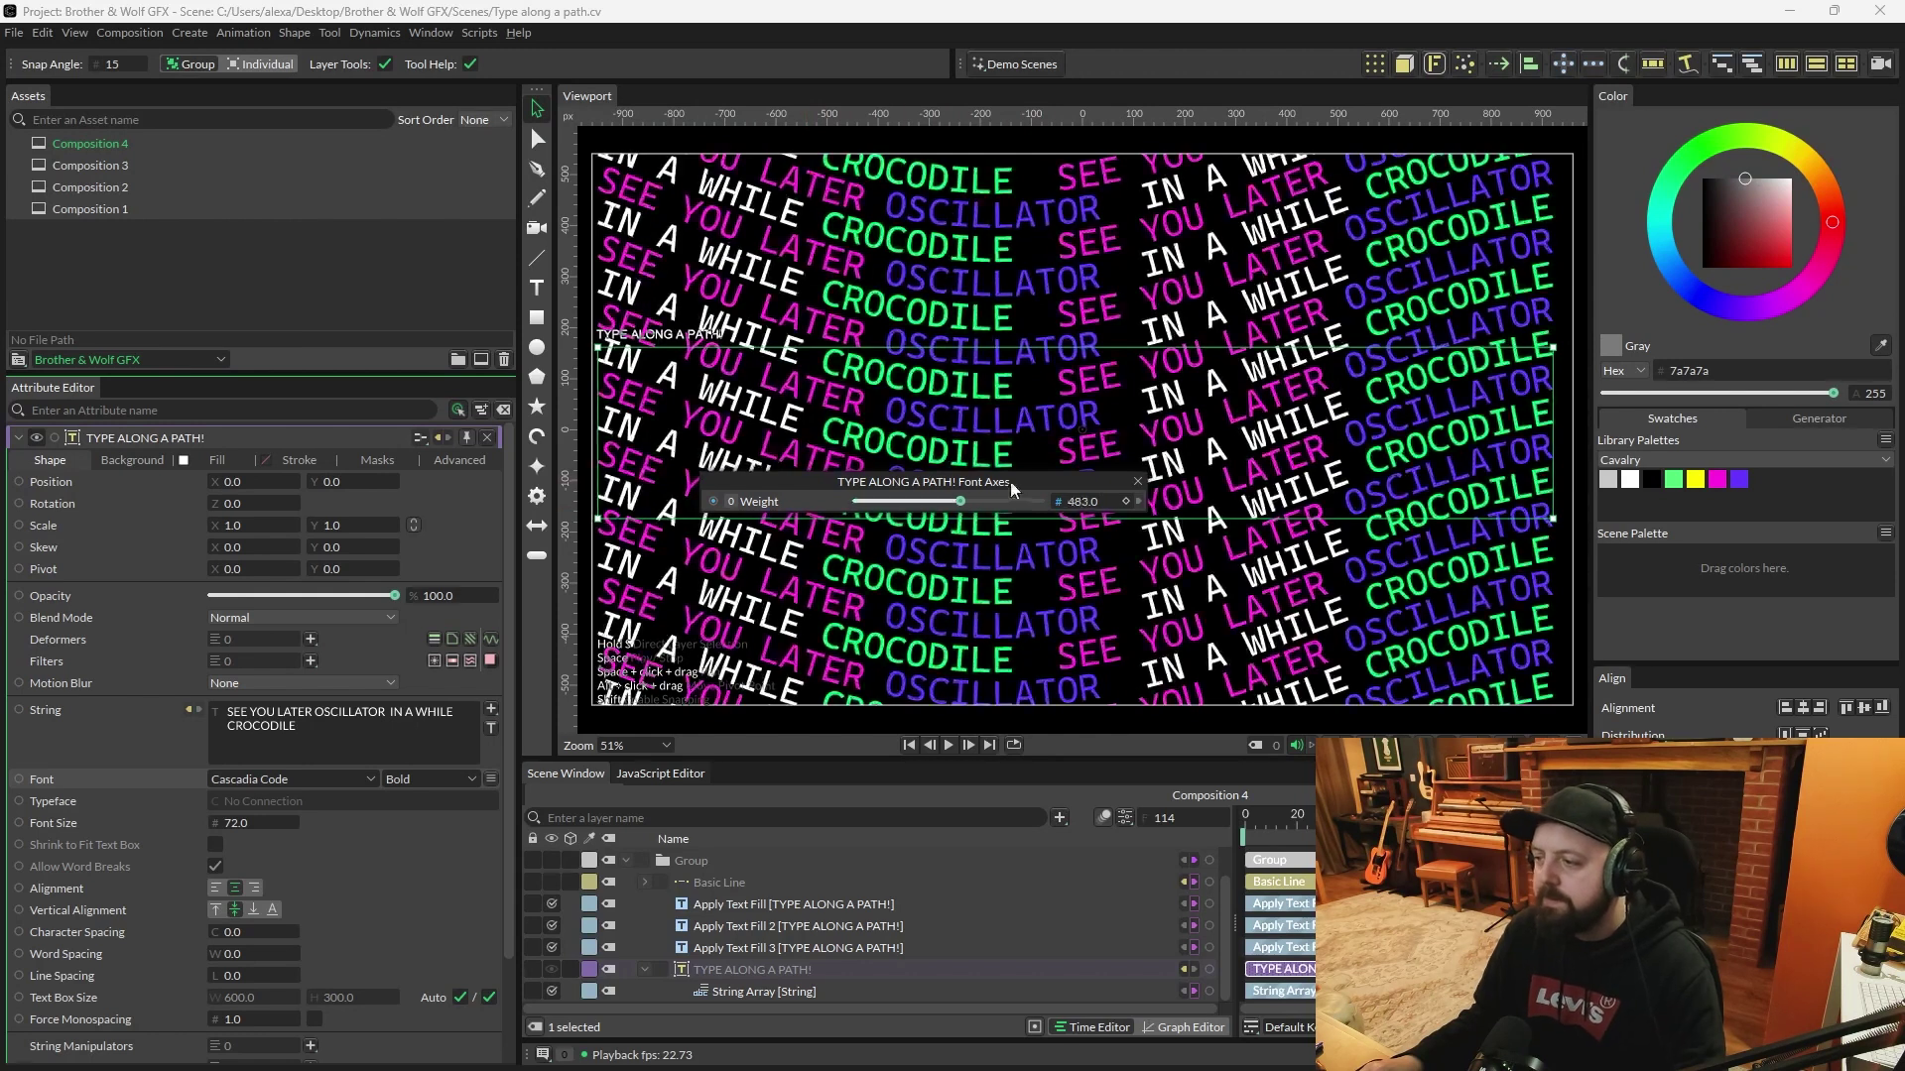
scroll(1005, 511, down, 3)
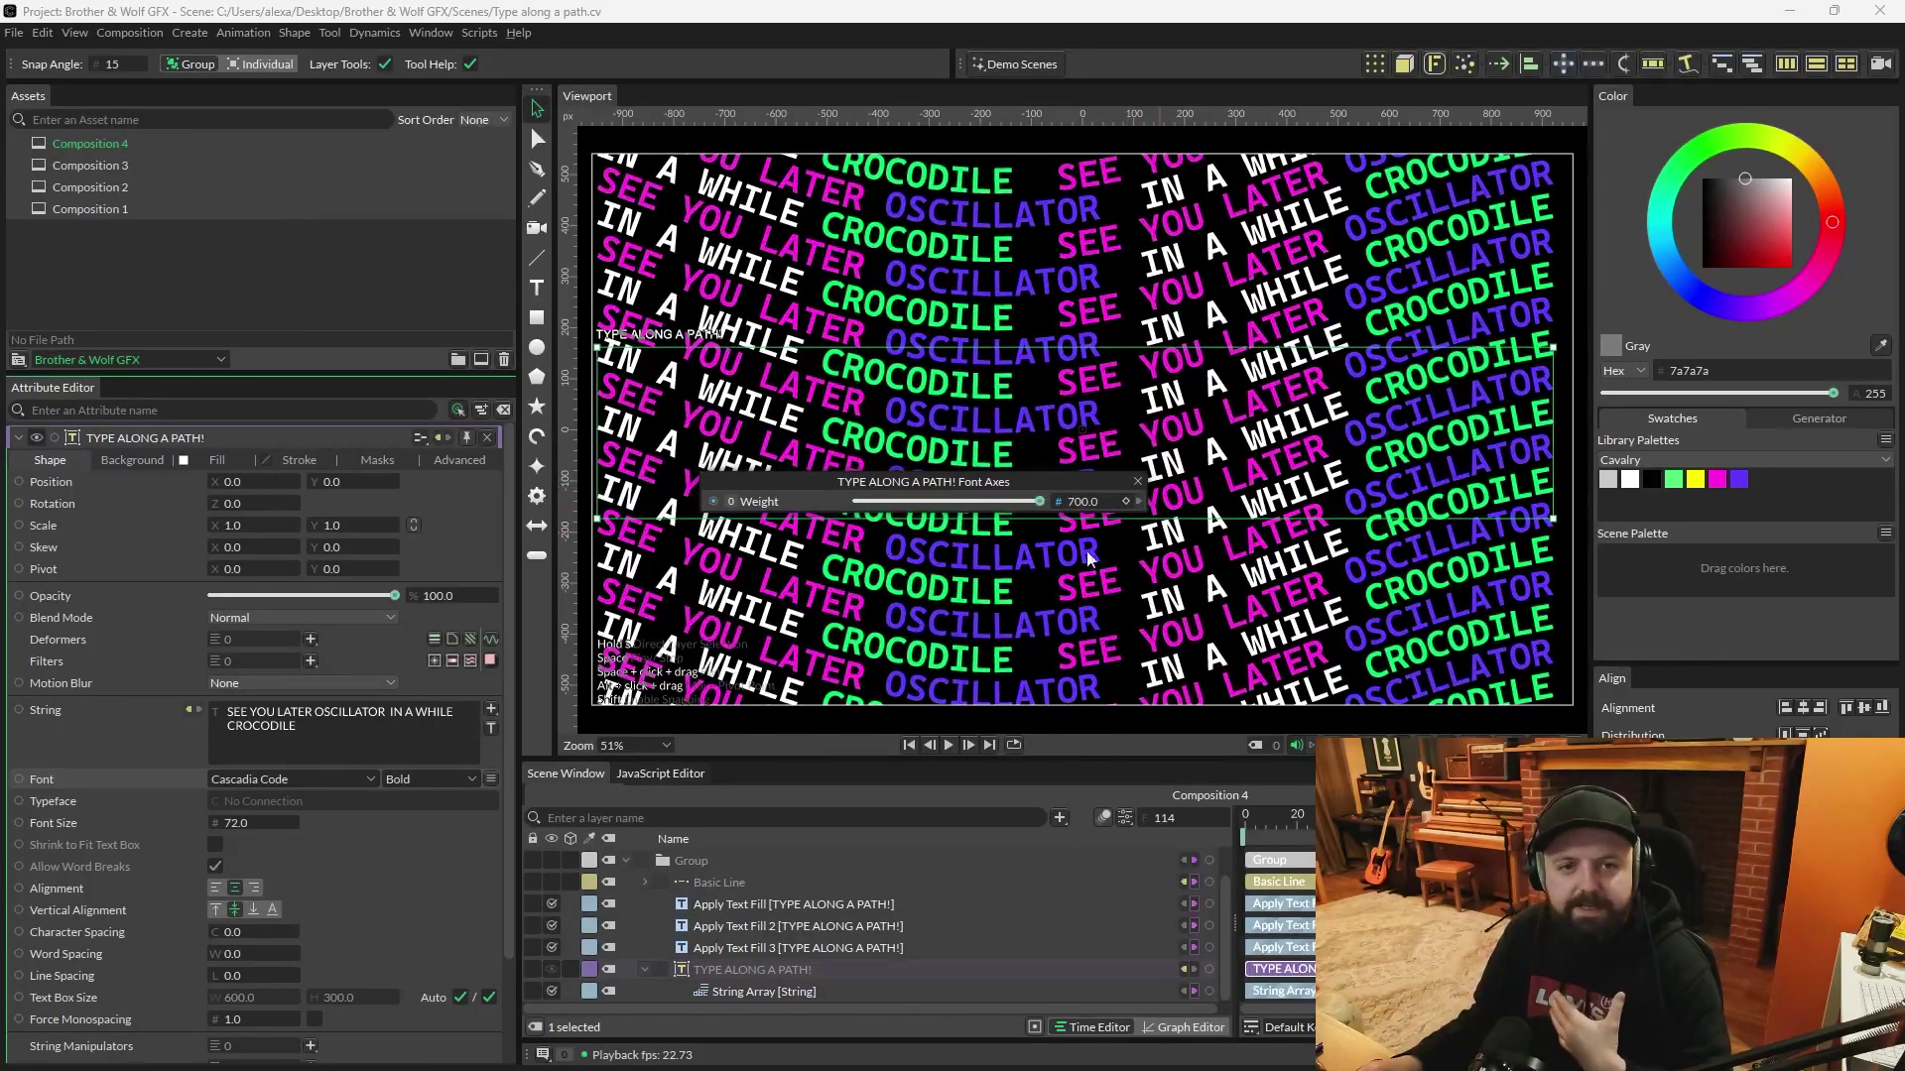
key(ctrl+shift+z)
key(ctrl+z)
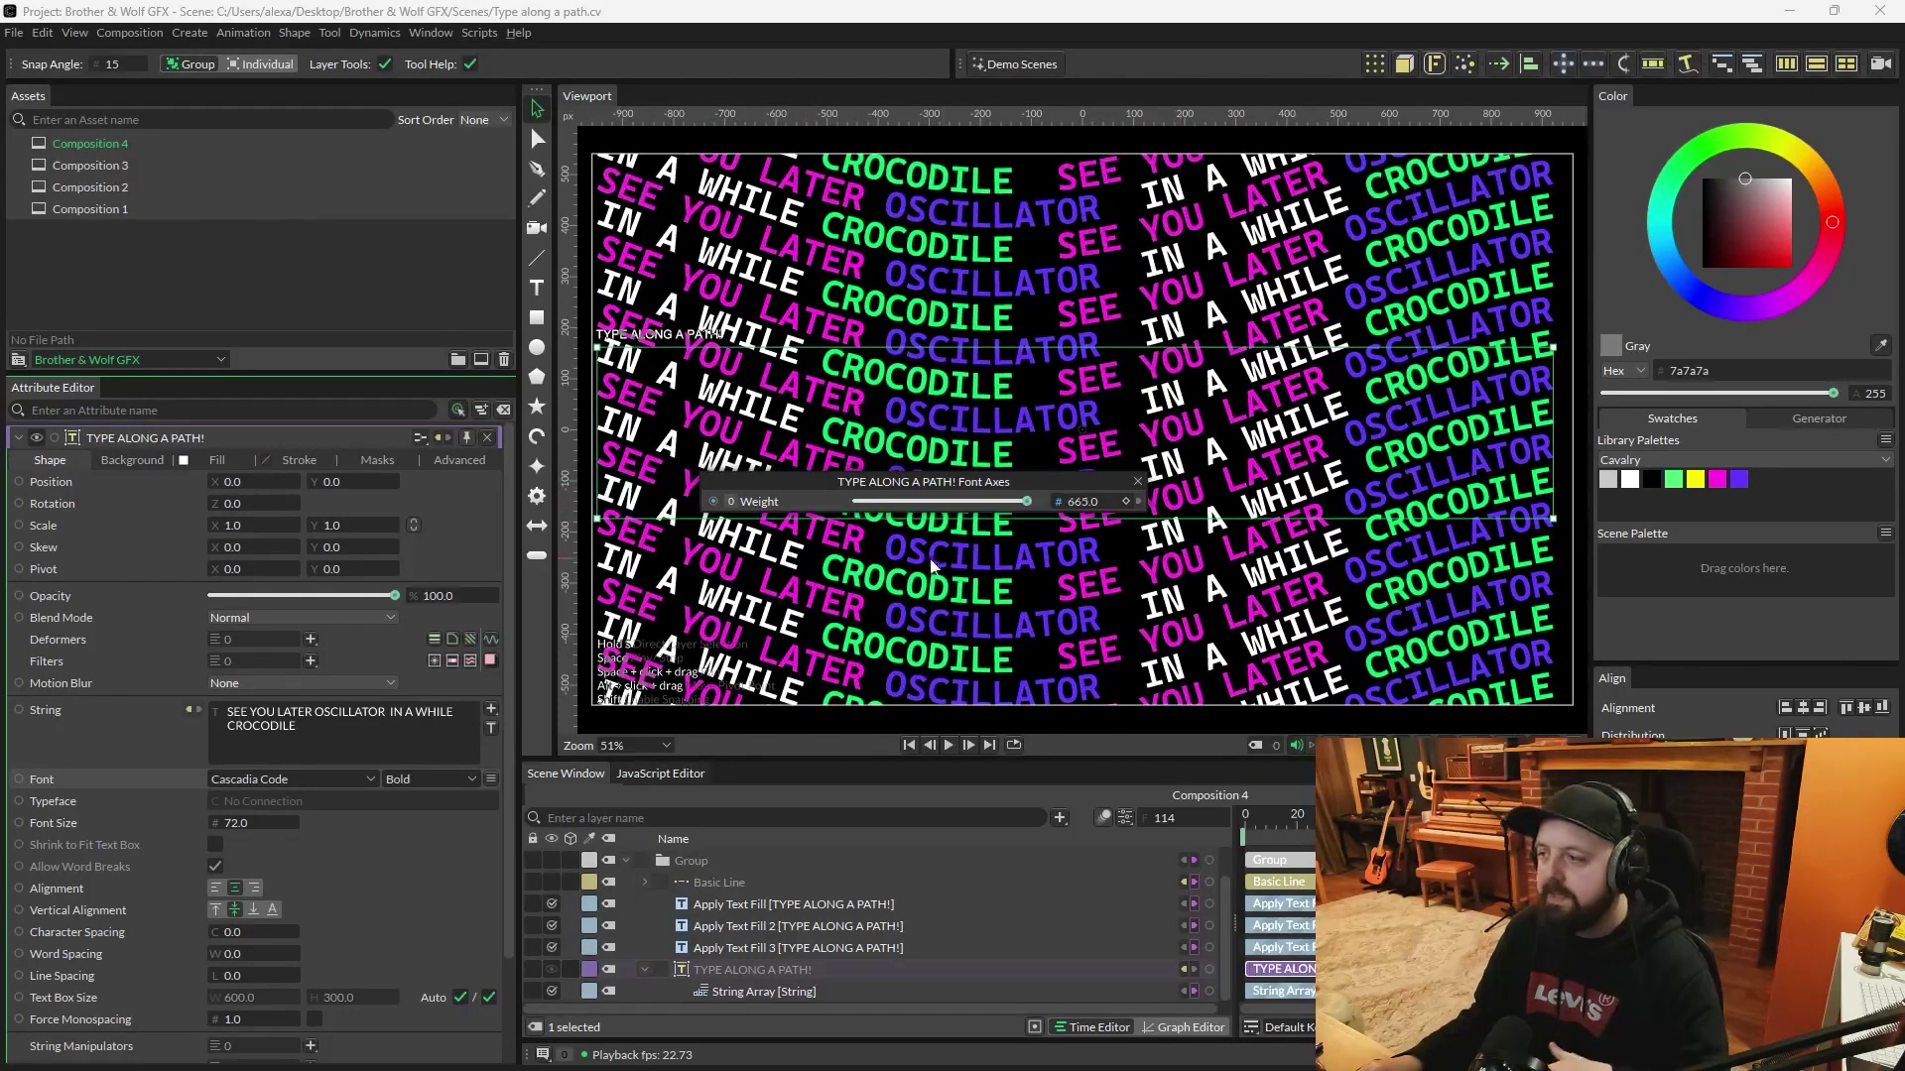
key(ctrl+shift+z)
key(ctrl+z)
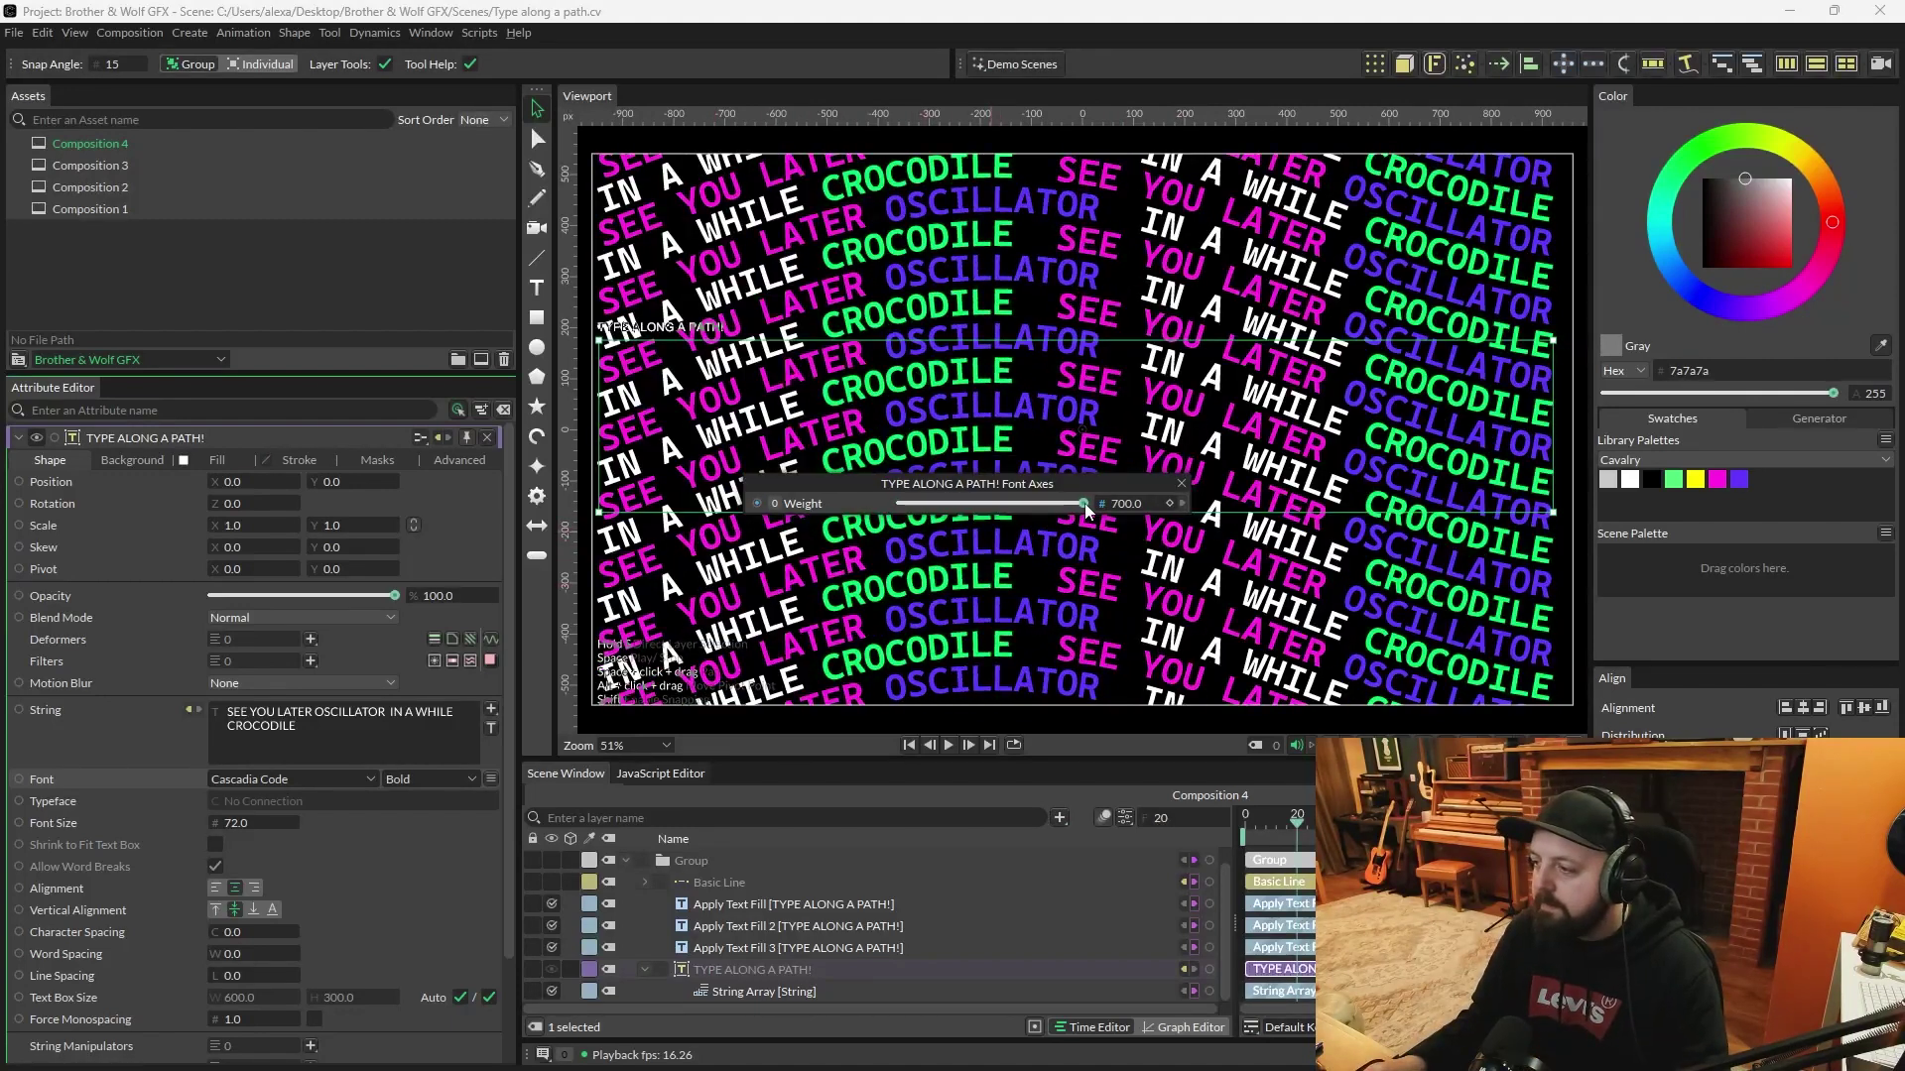
drag(1044, 509, 1175, 496)
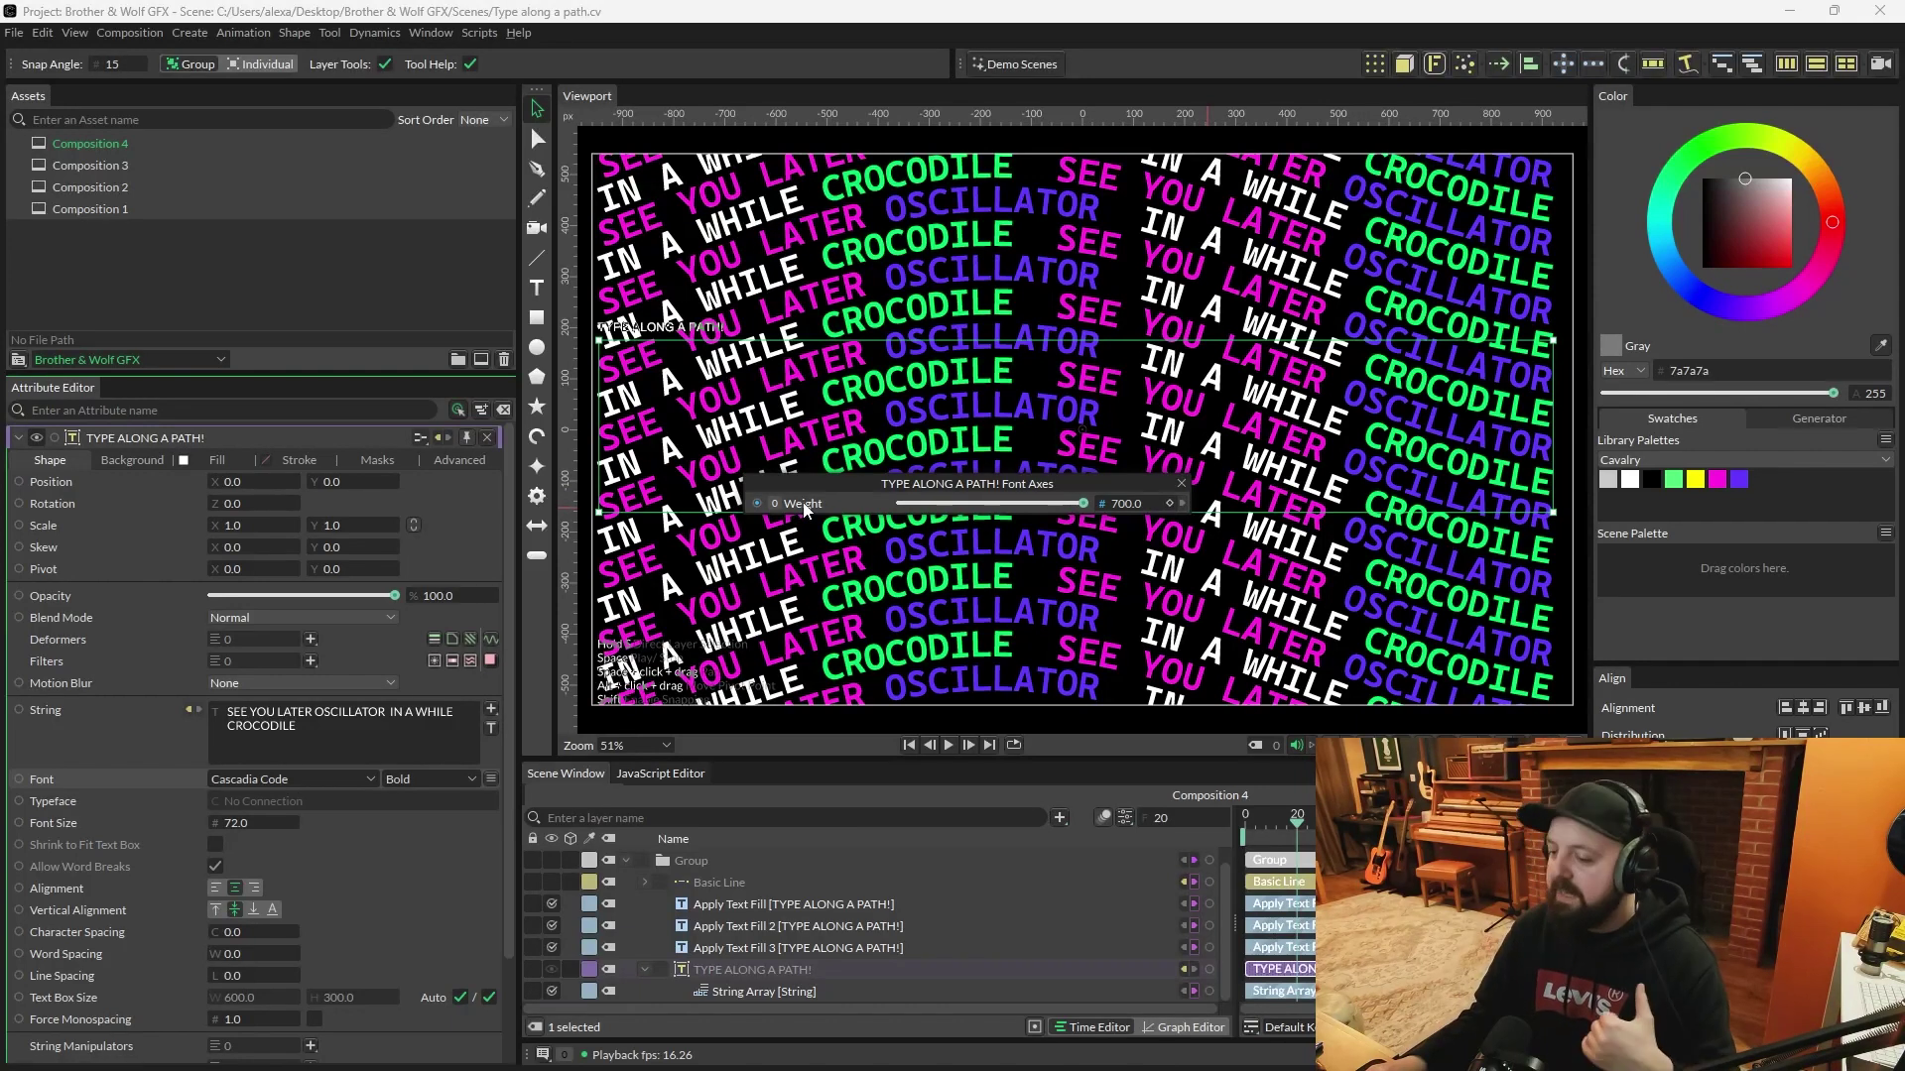
Step: Add an Oscillator to Weight with Minimum 200, Maximum 700, Stagger 5, and preview playback
right_click(804, 508)
mouse_move(939, 699)
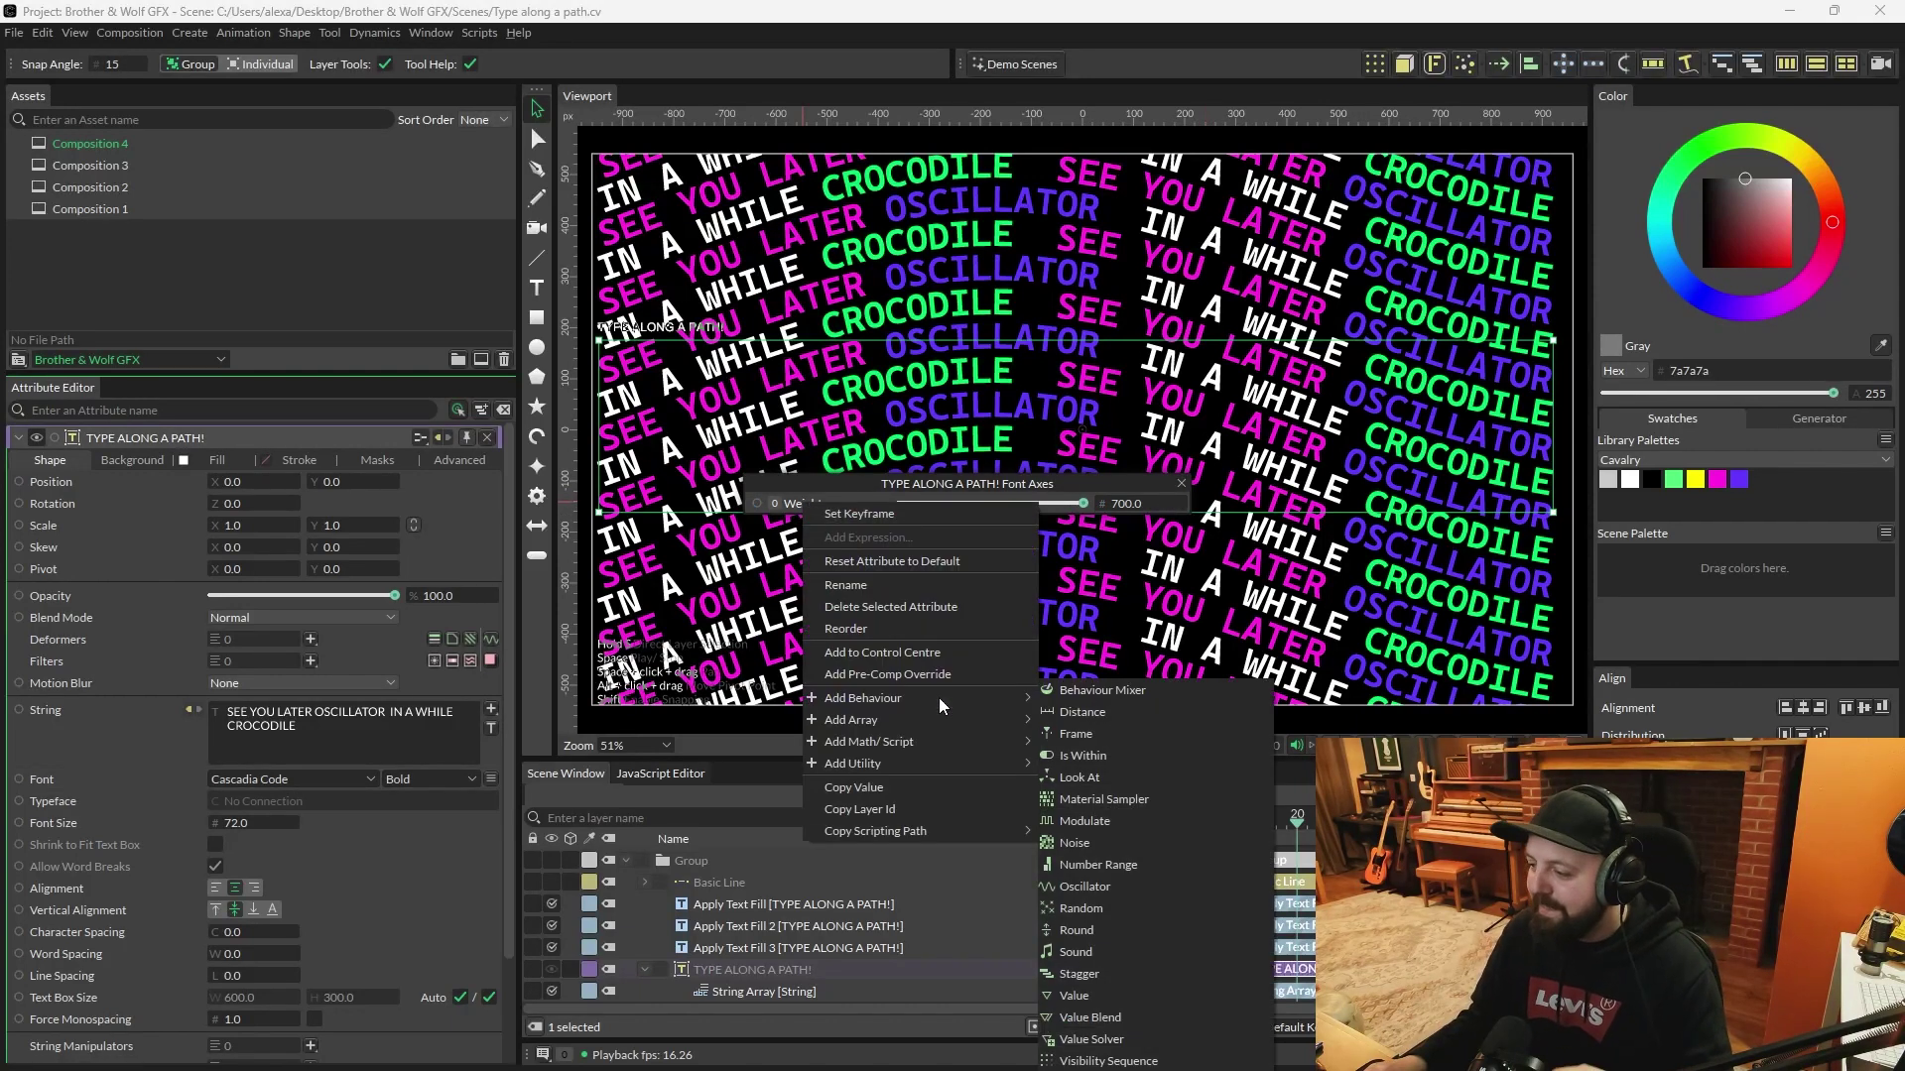
click(1133, 887)
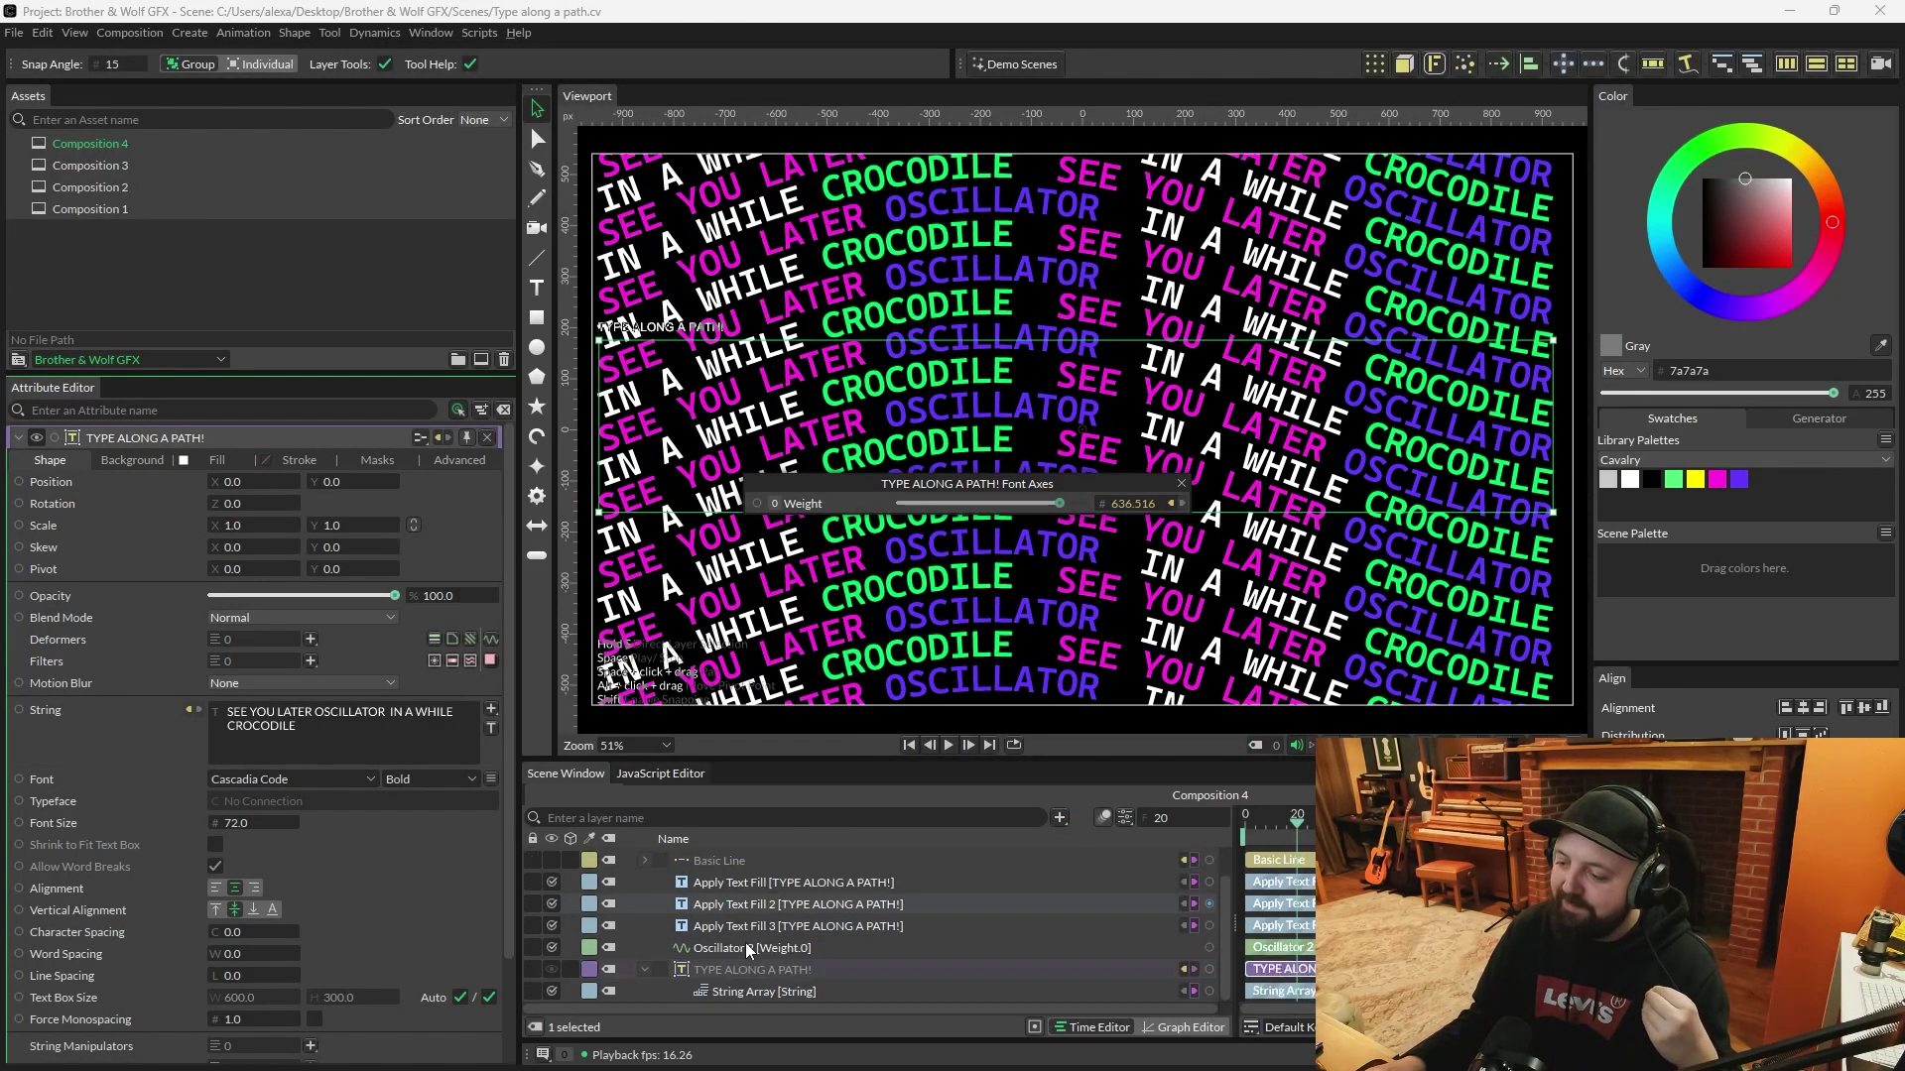
click(747, 938)
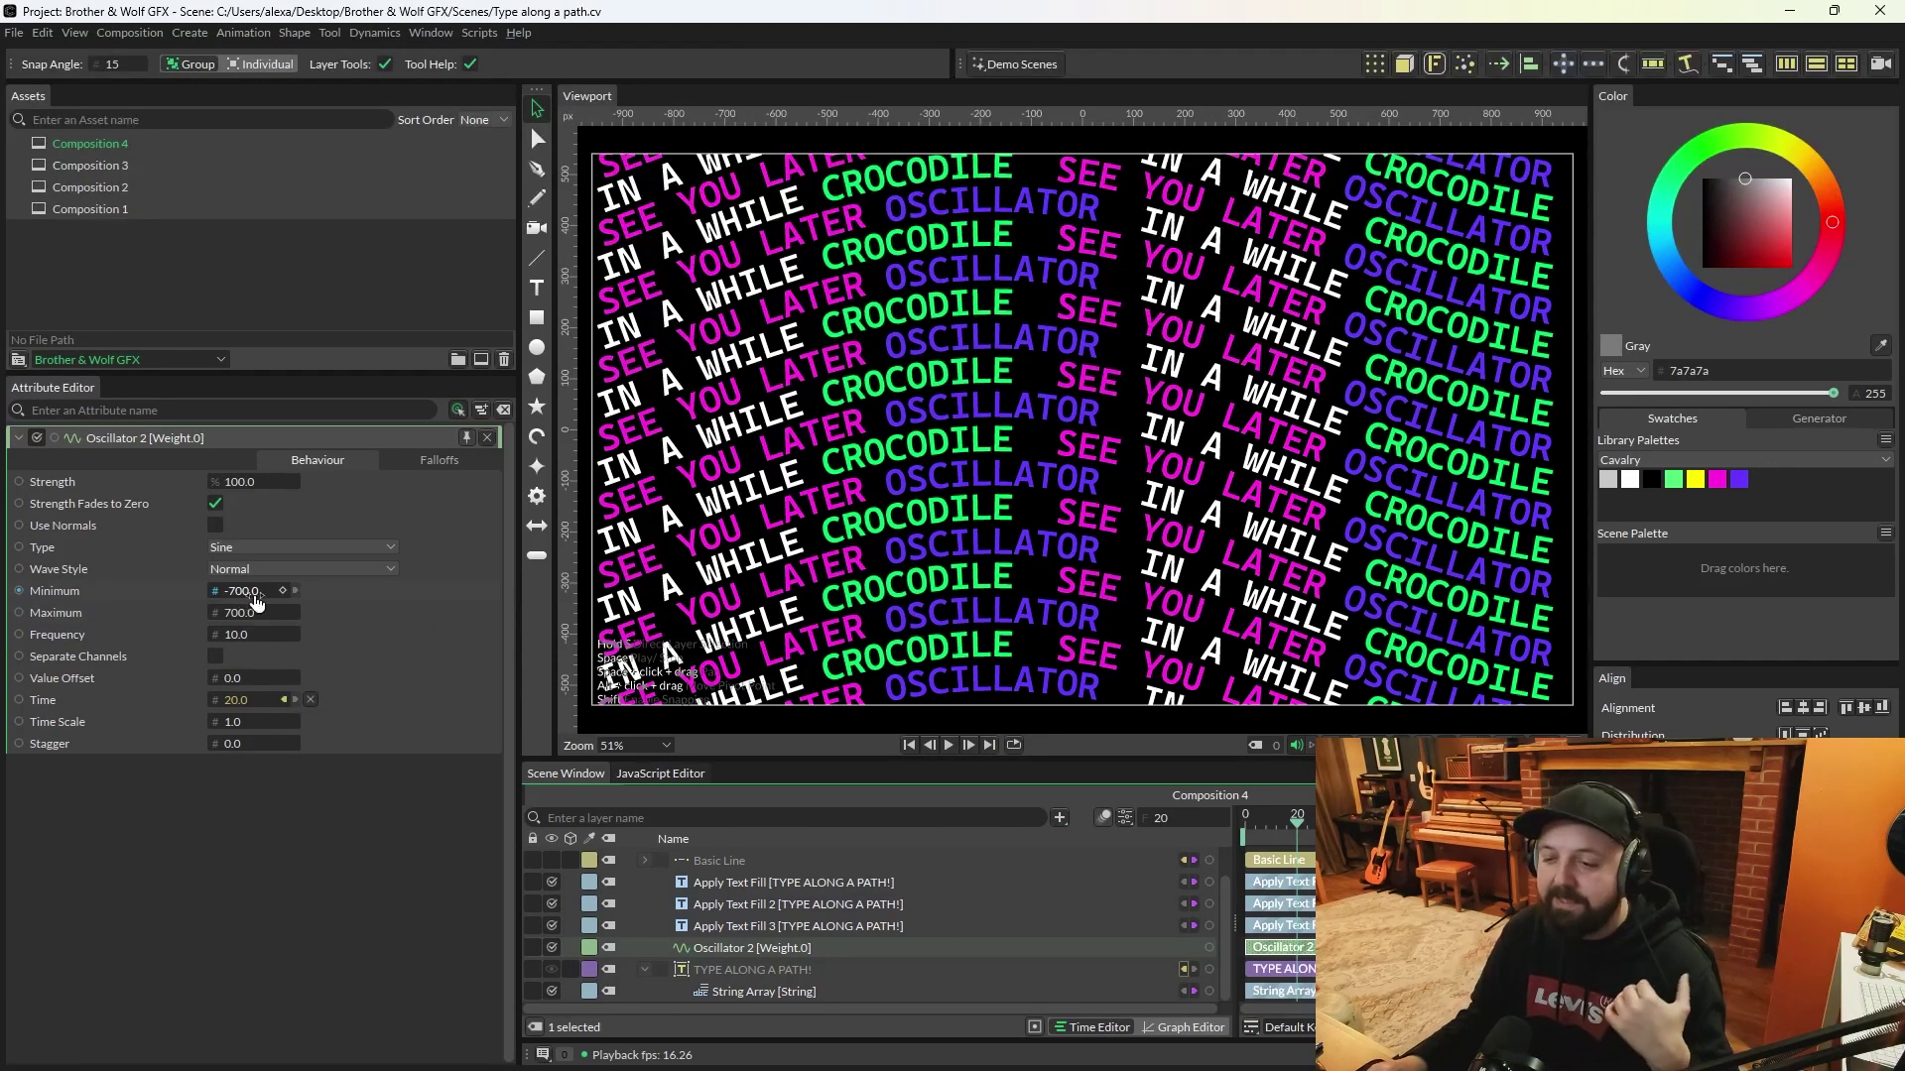
click(248, 591)
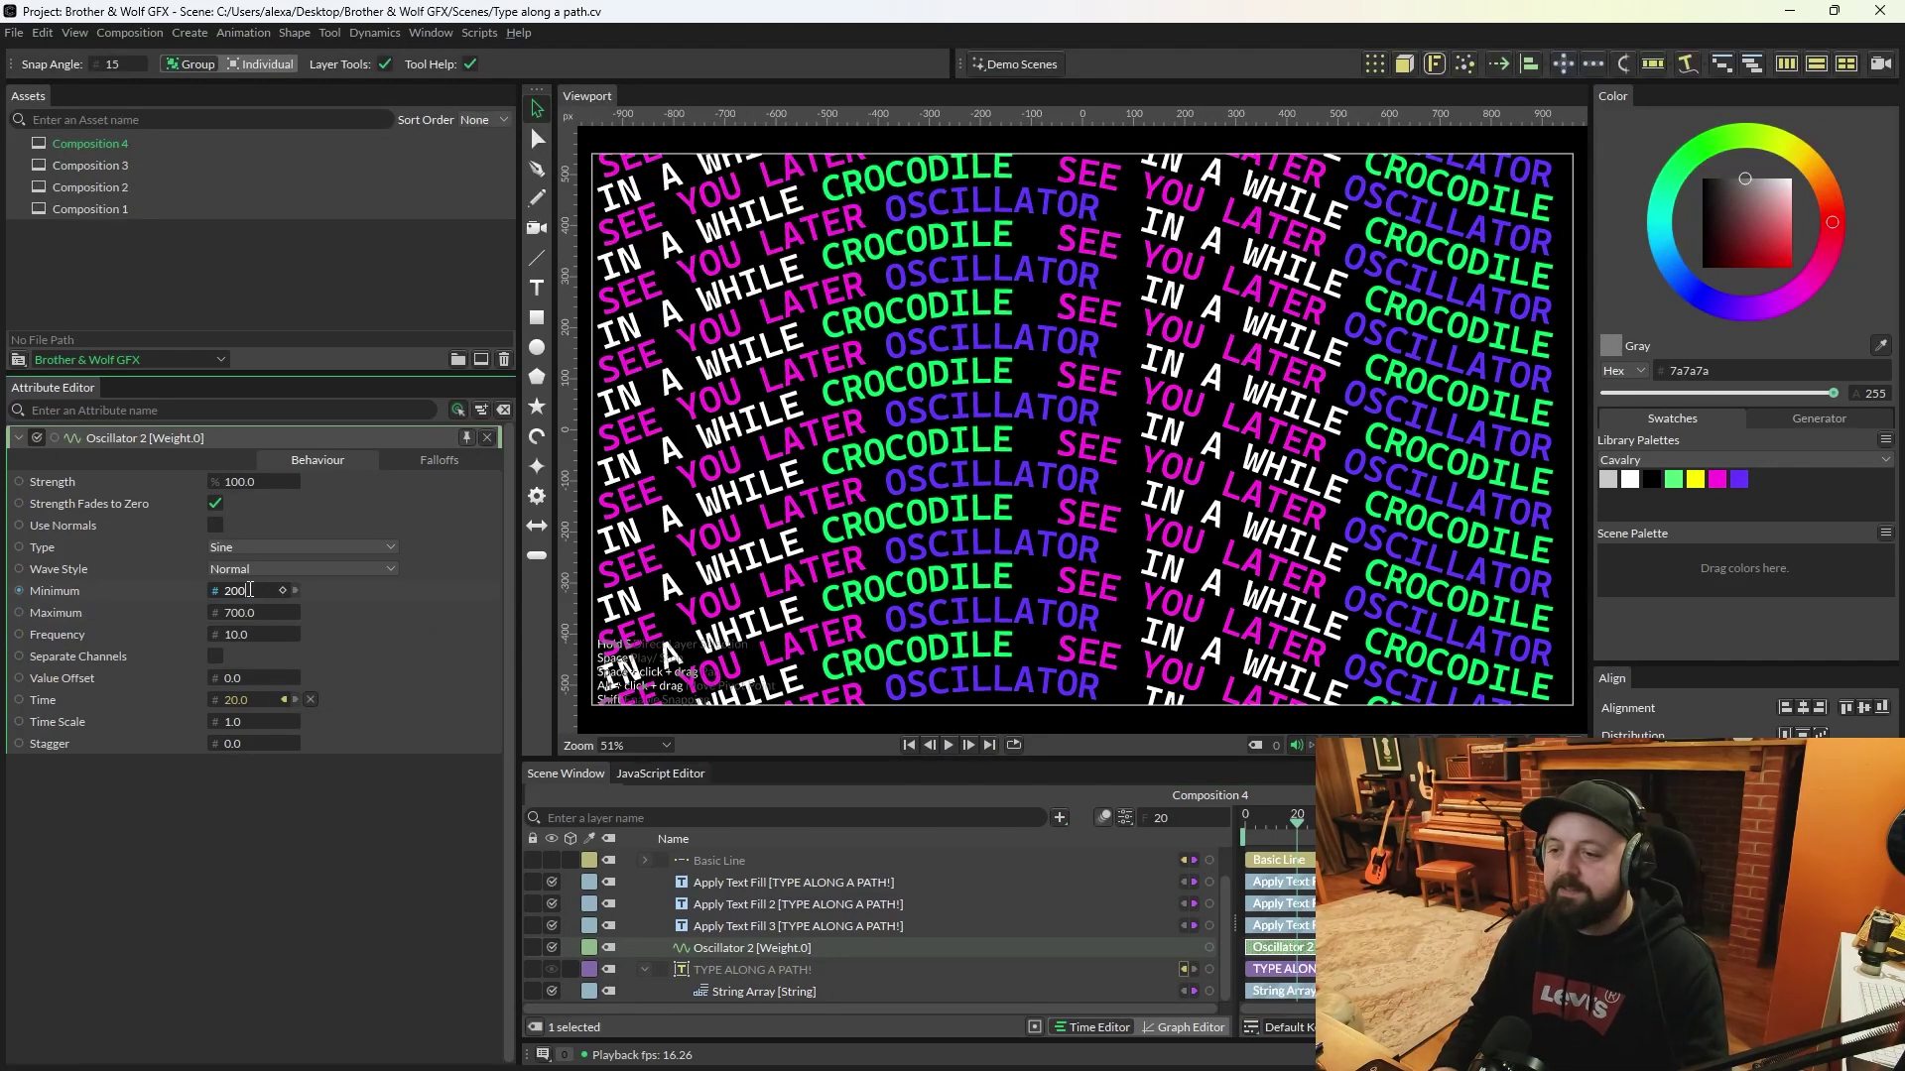
text(200)
key(Return)
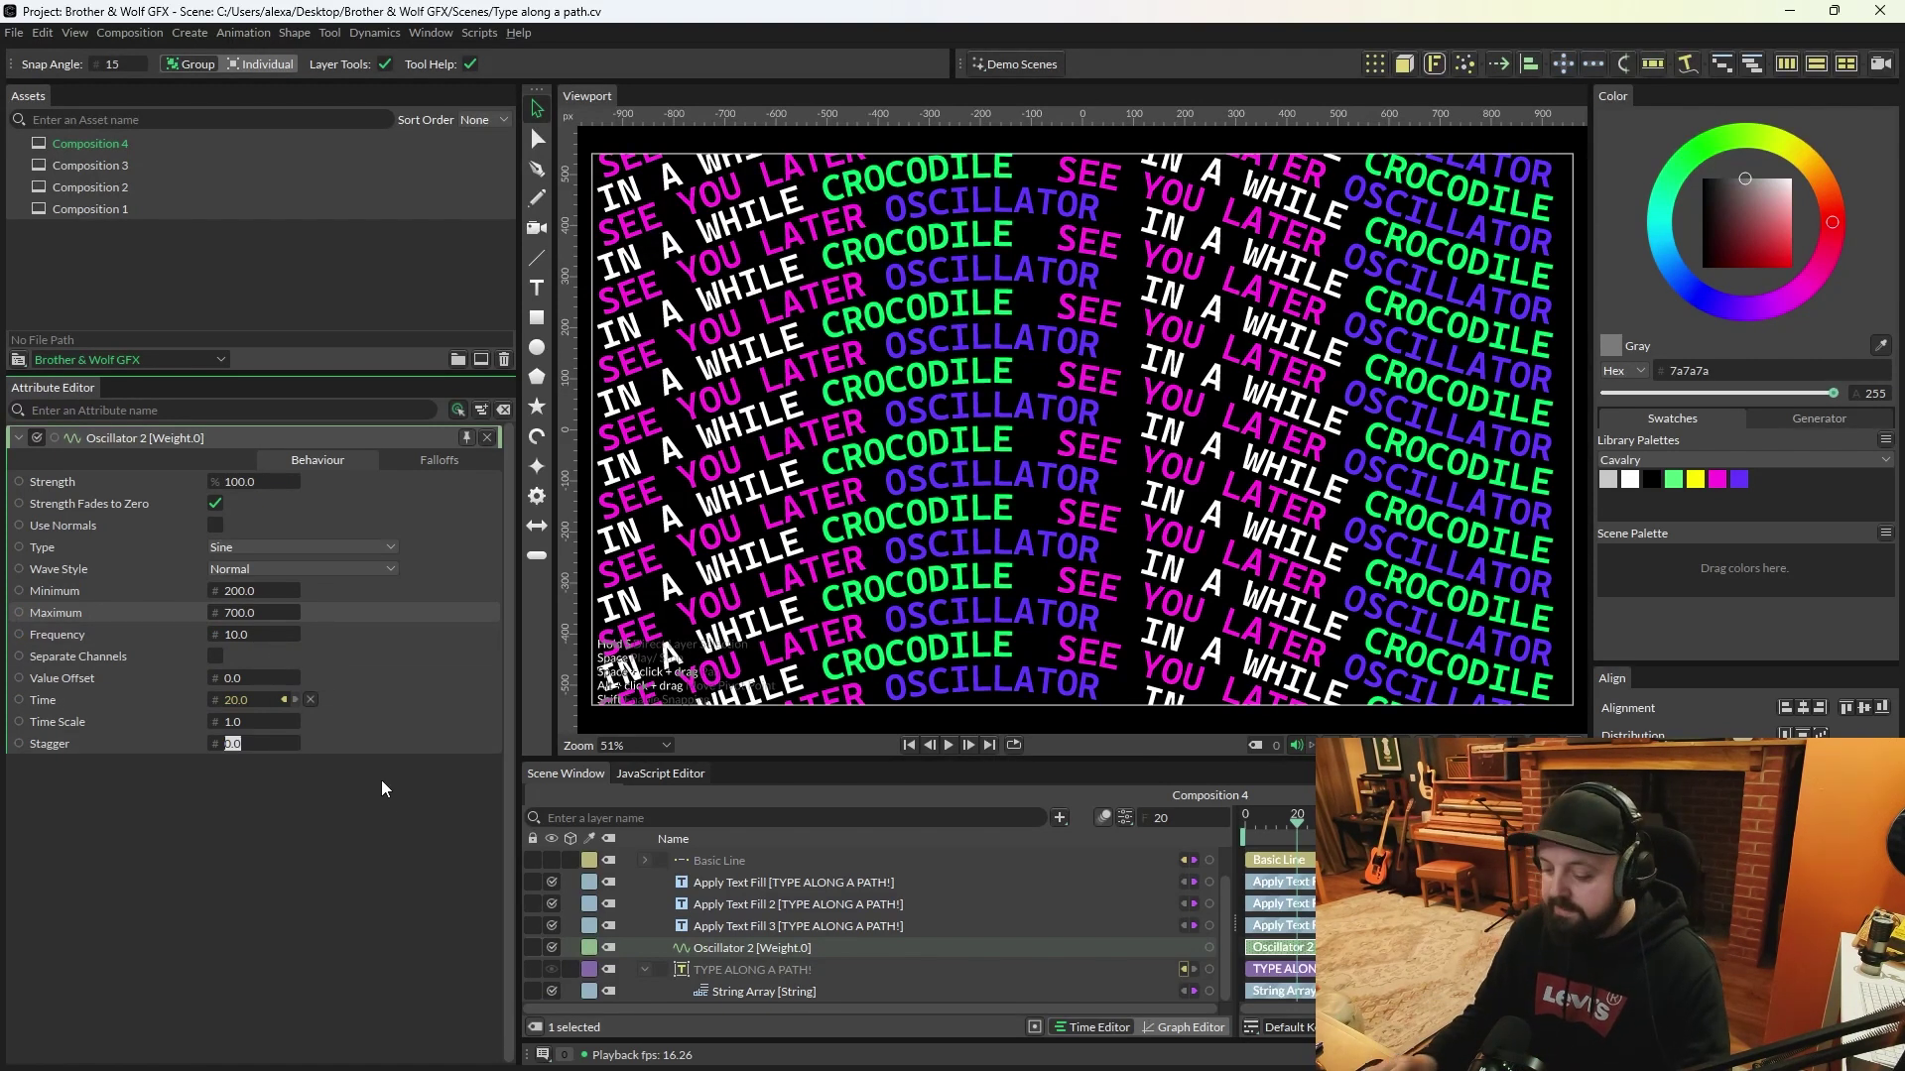
key(Return)
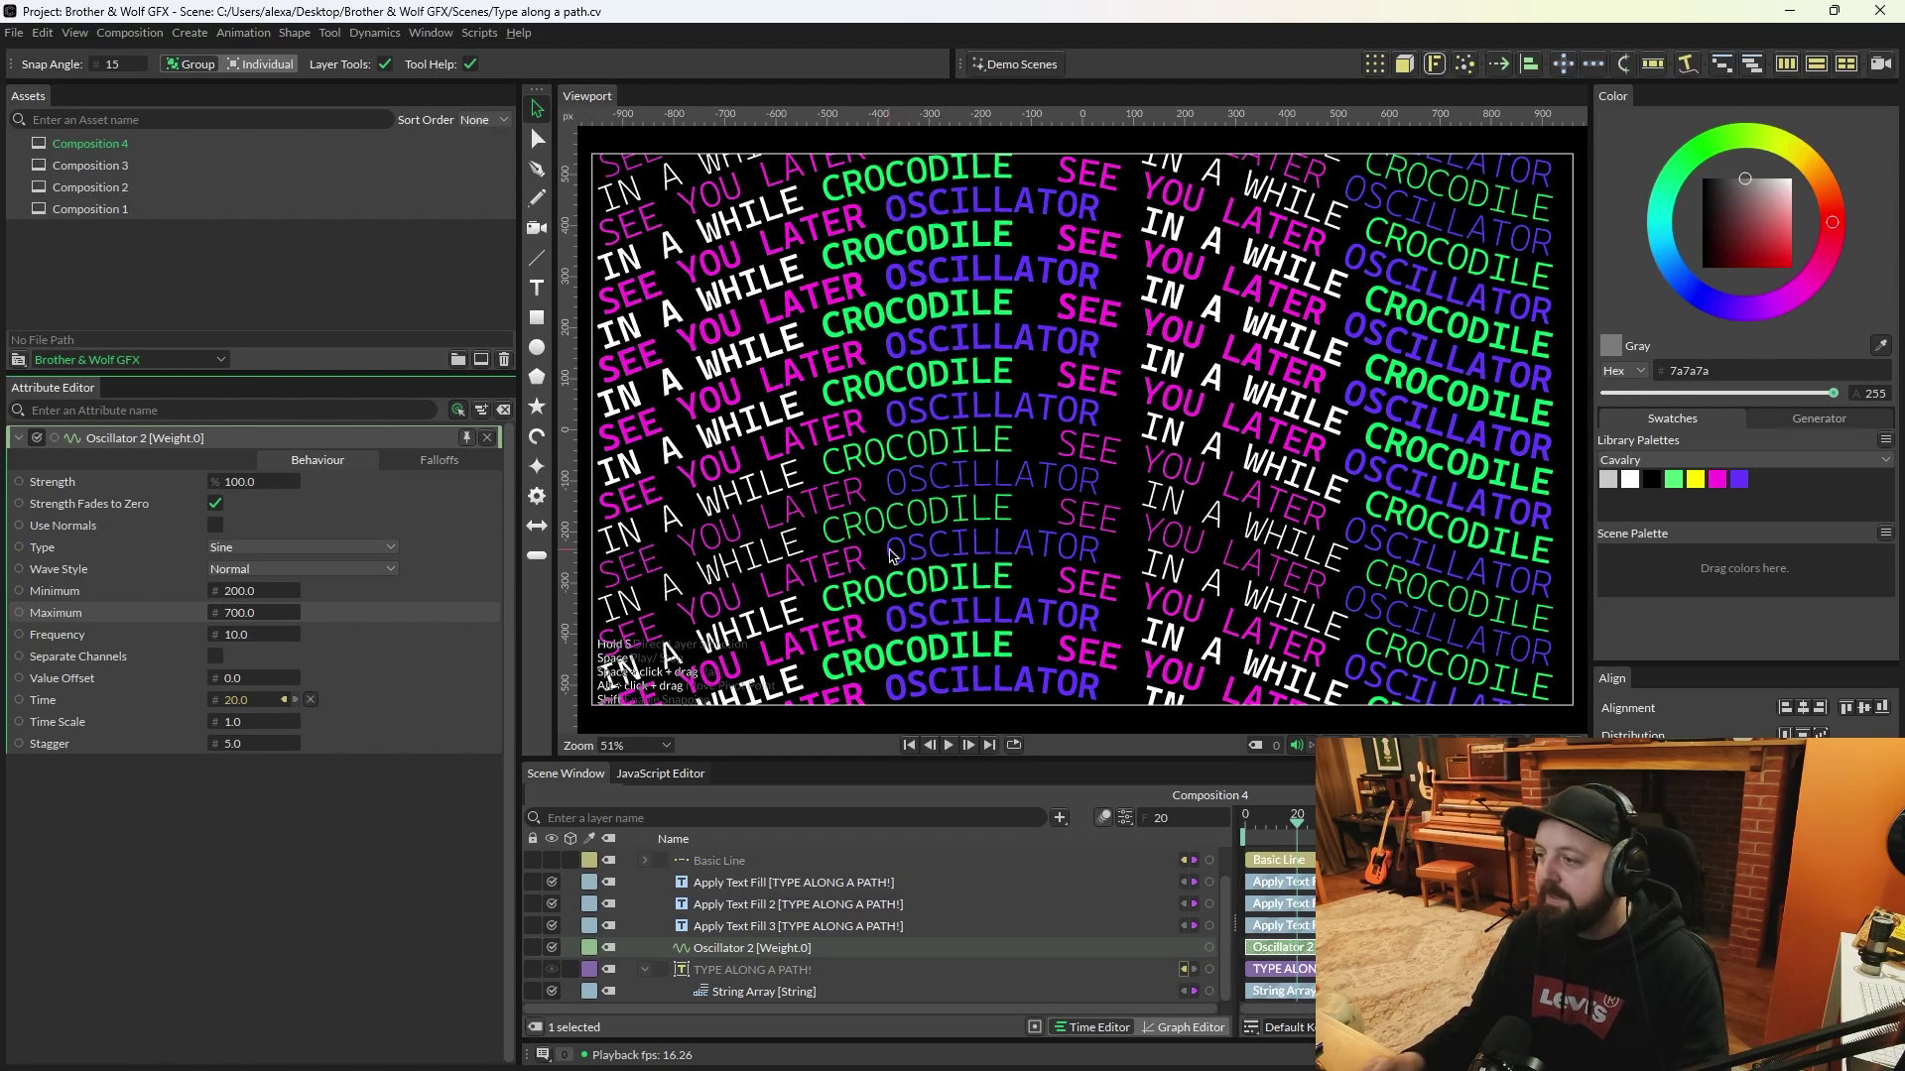
click(948, 746)
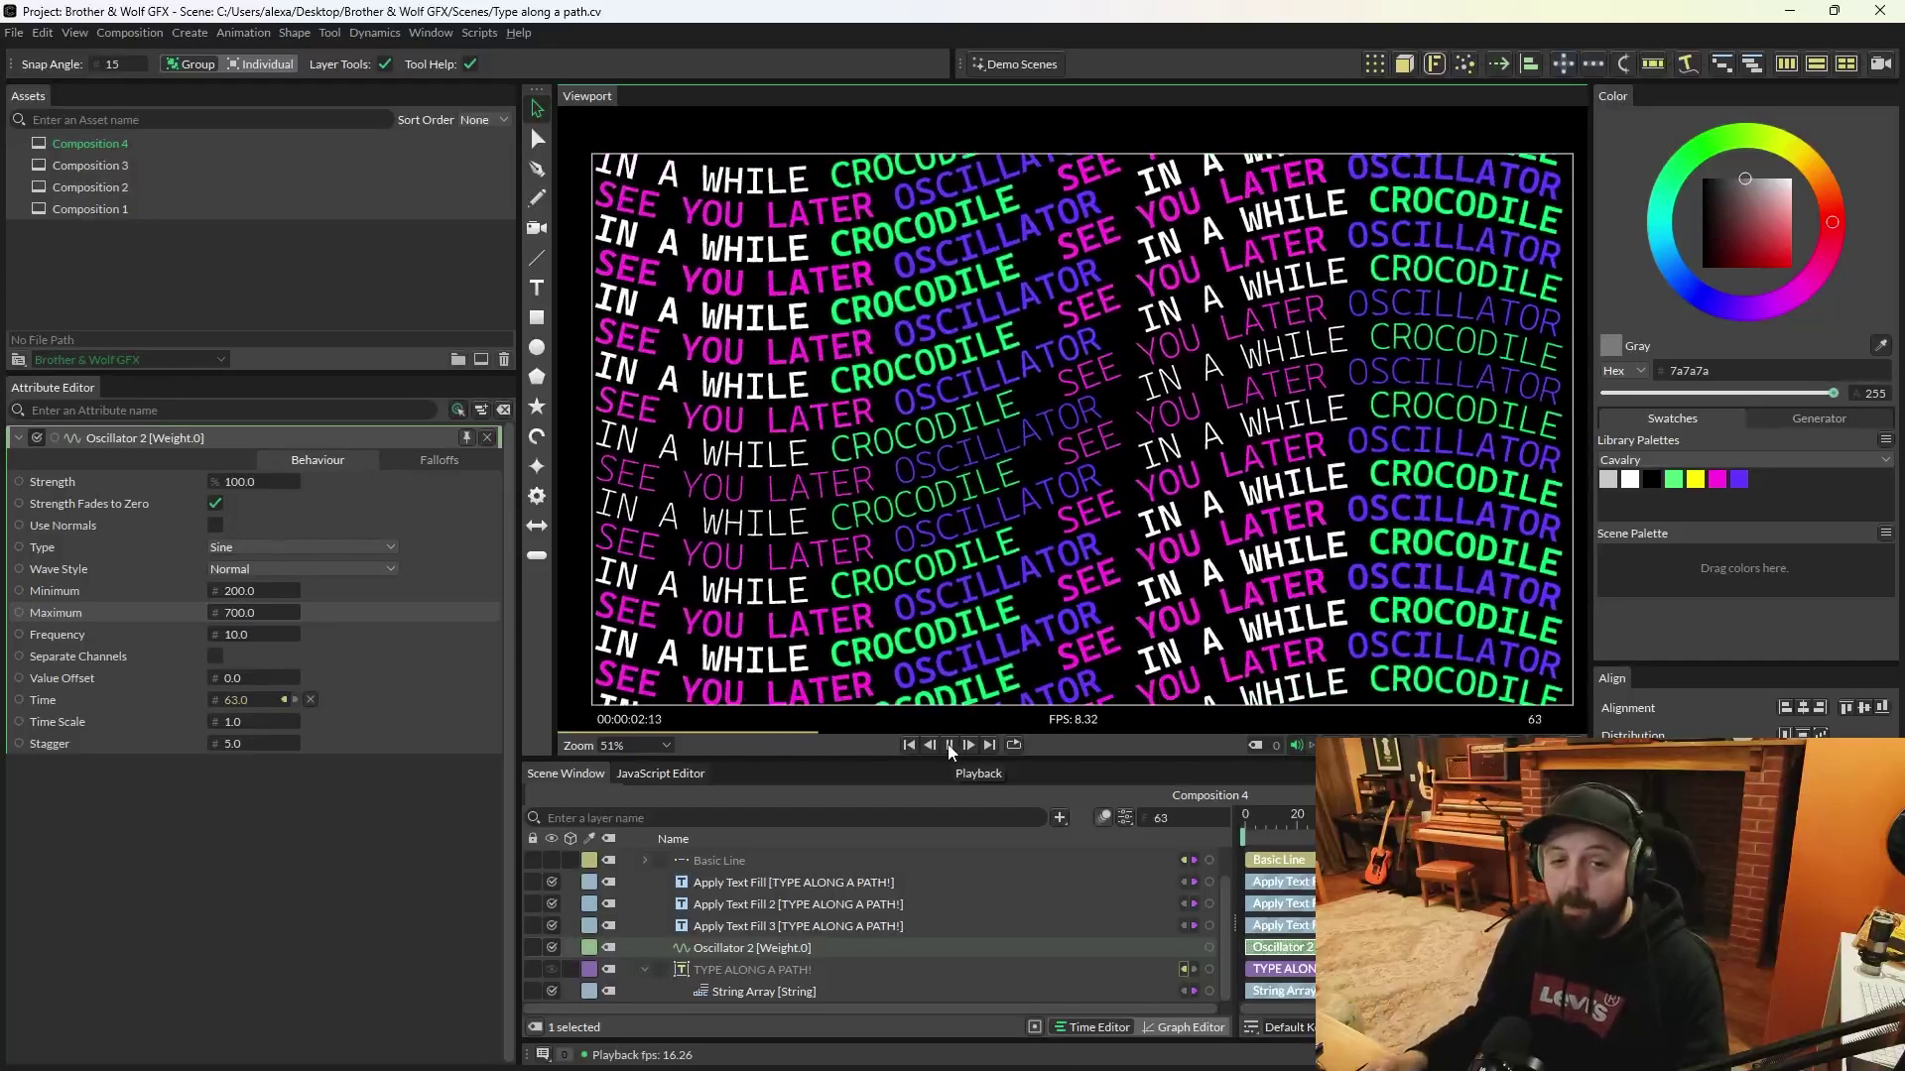
click(949, 744)
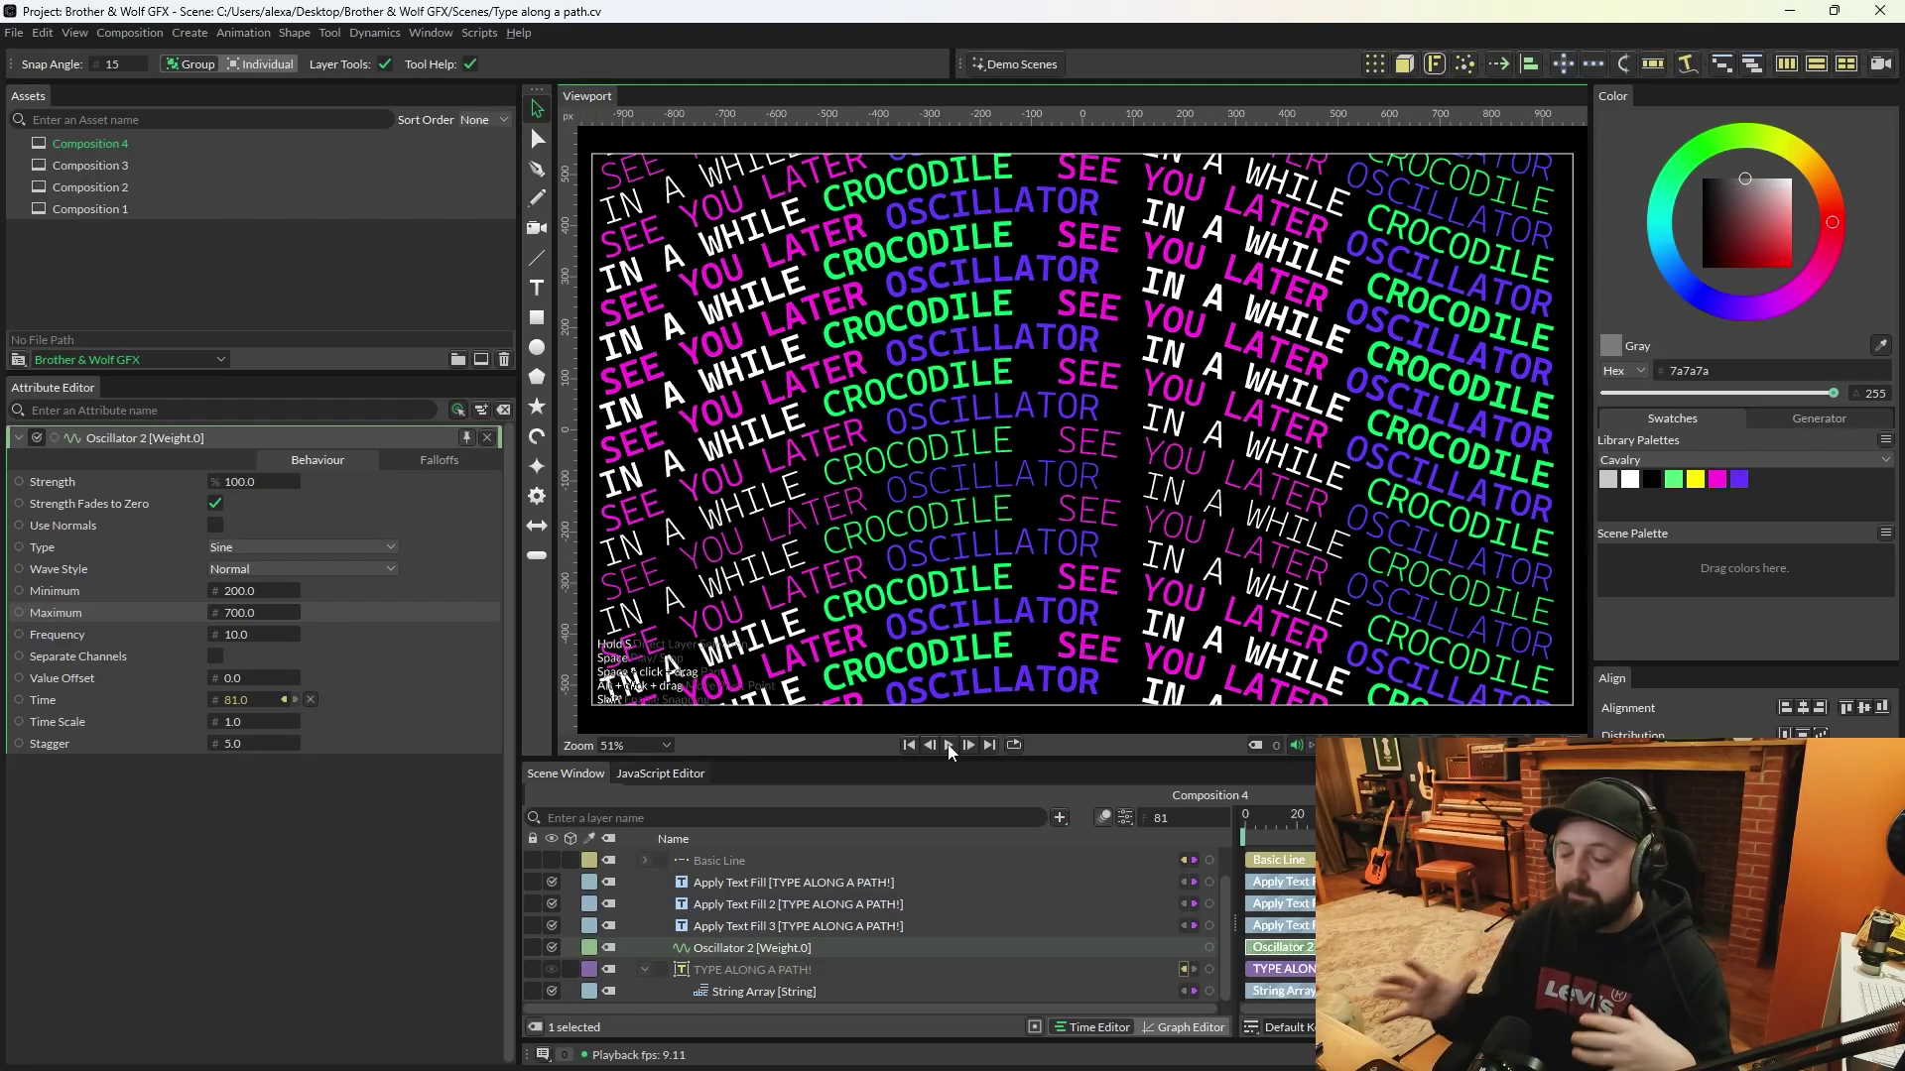
Step: Set the text layer's Word Spacing to -32
click(949, 745)
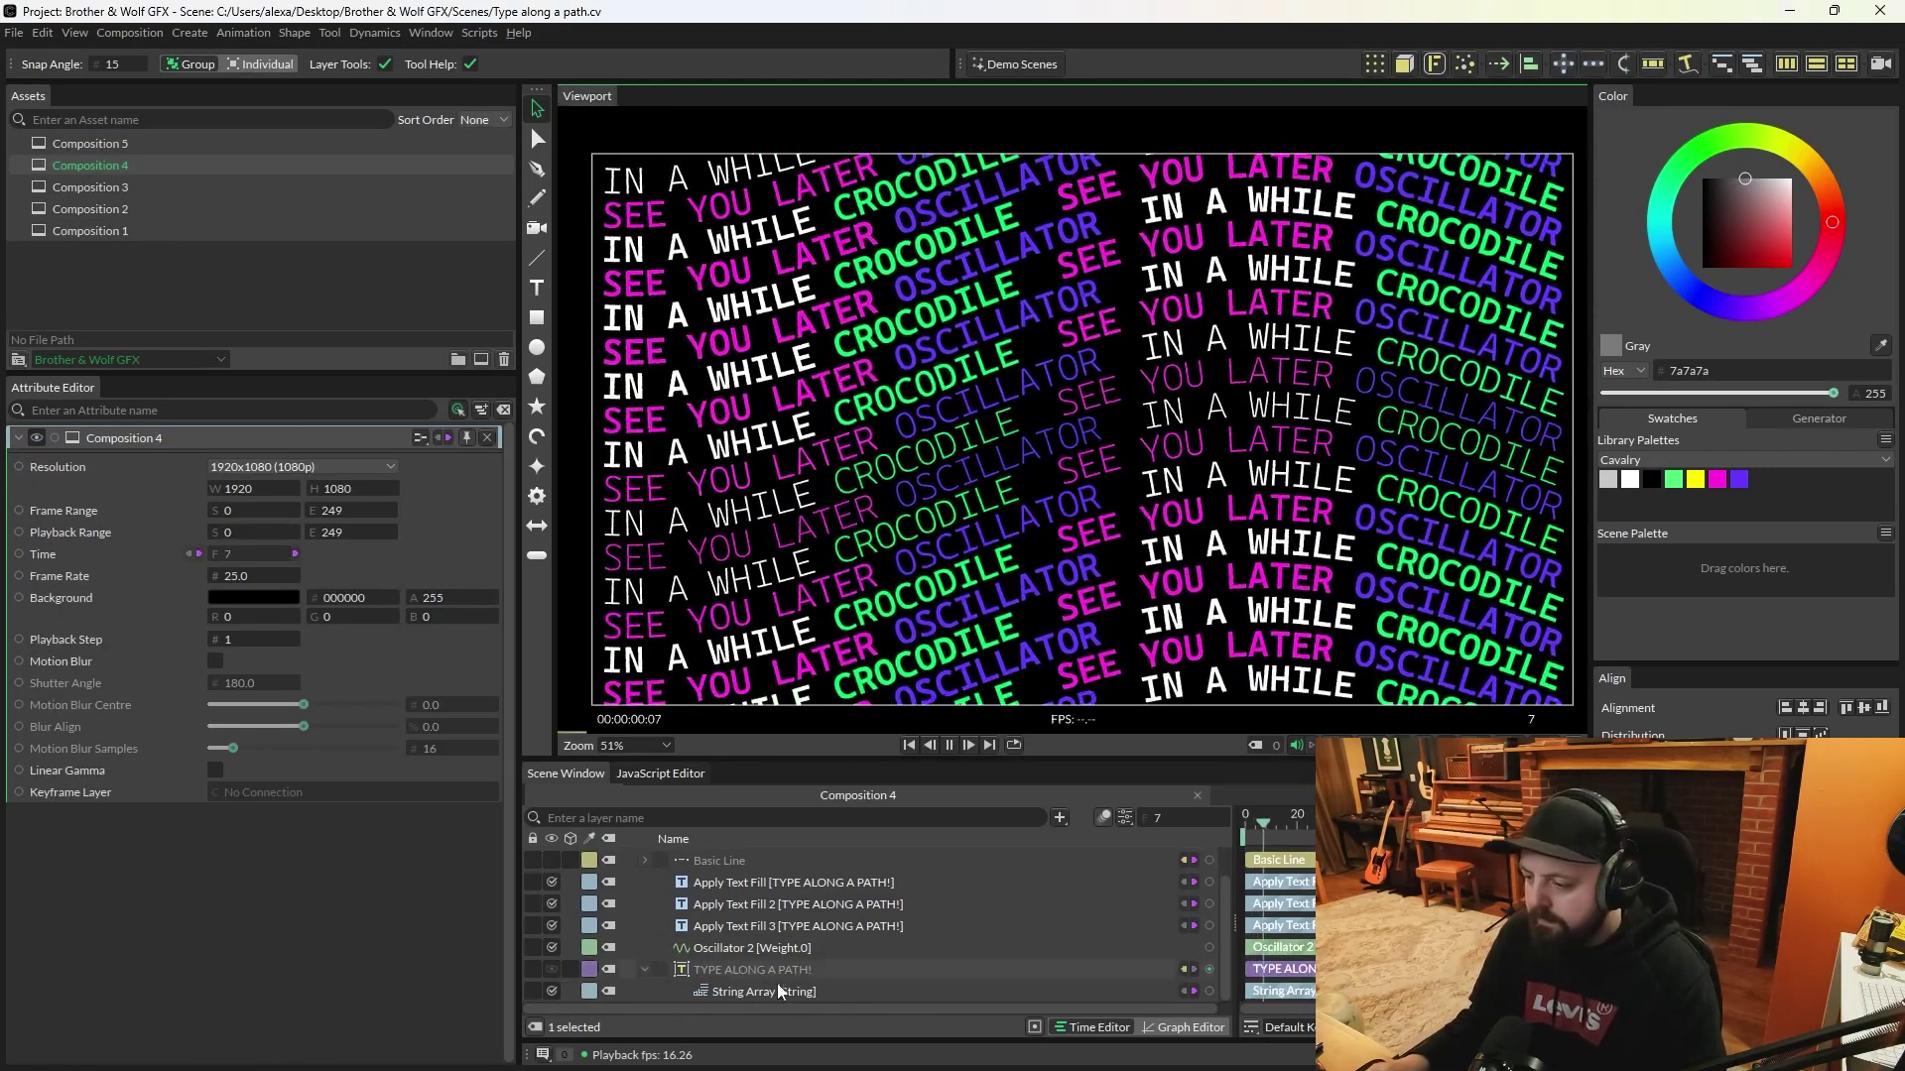
click(786, 970)
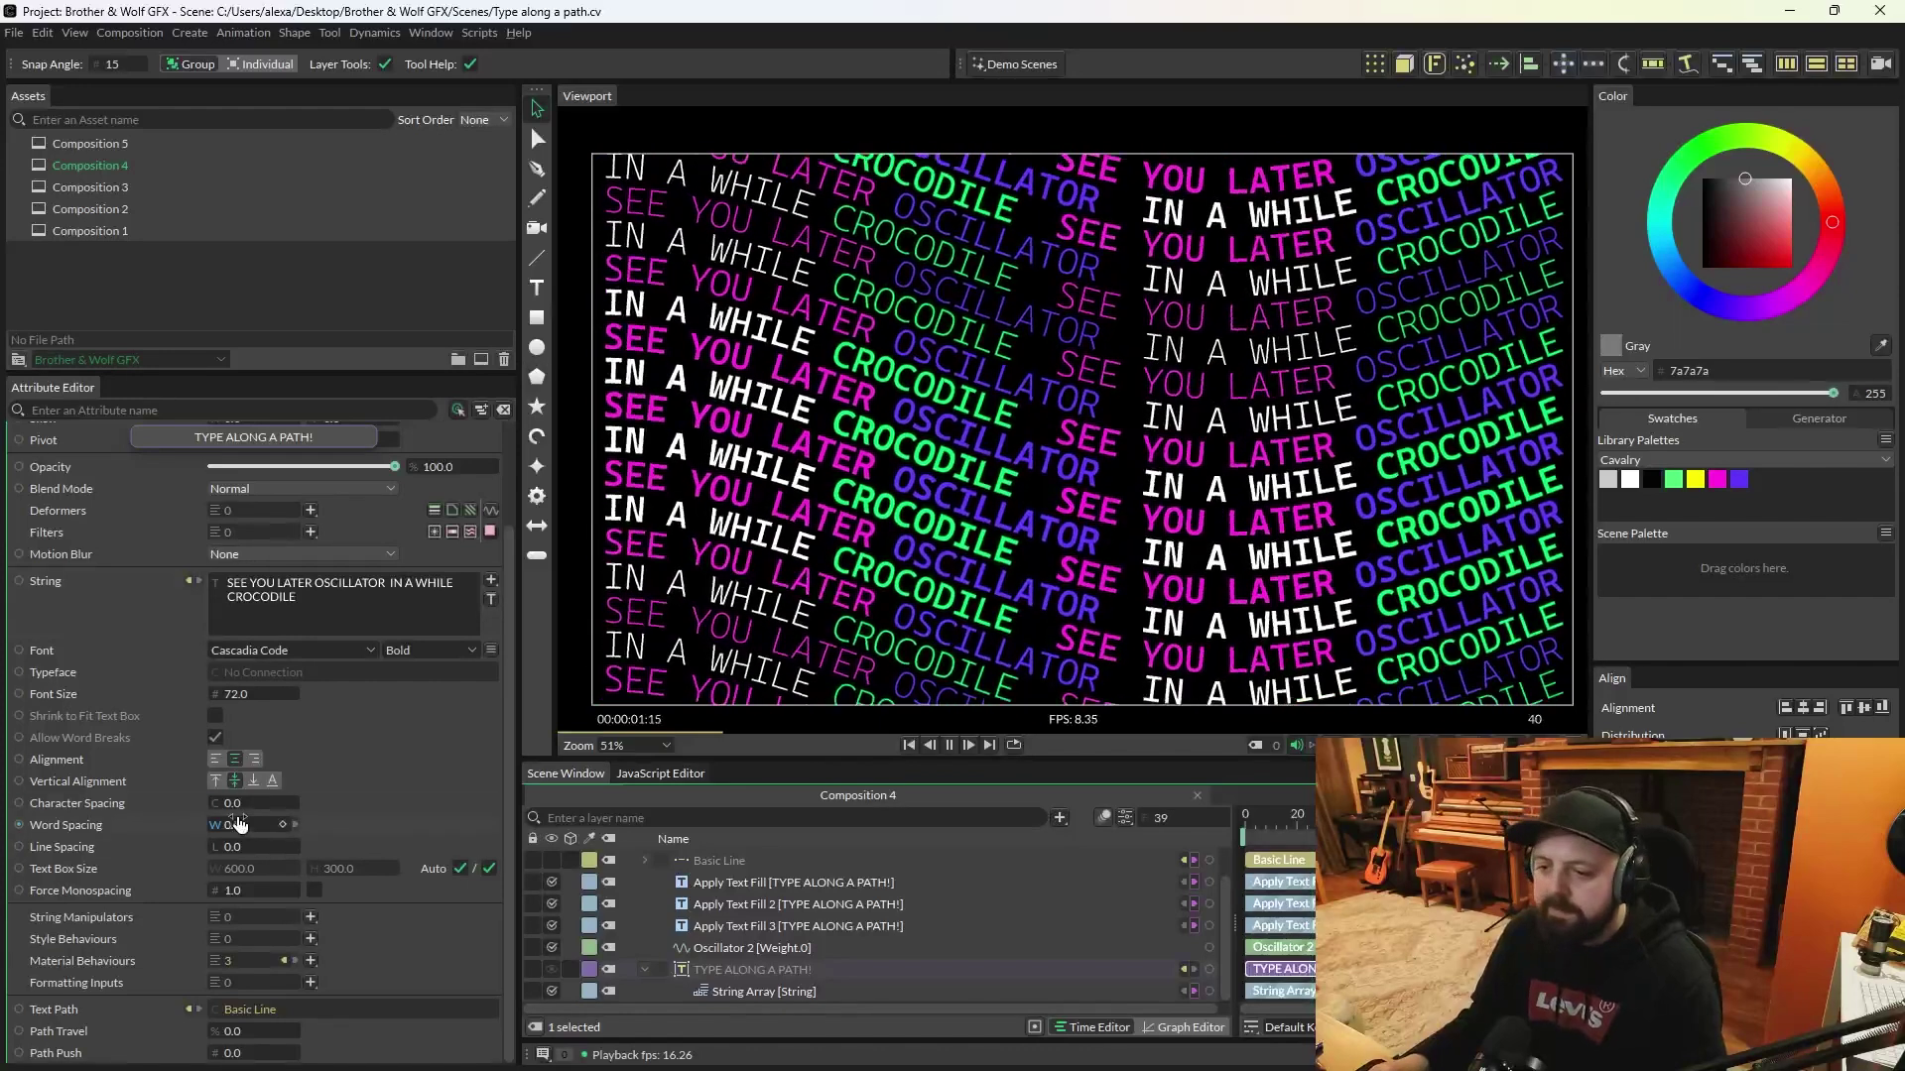
click(241, 825)
text(-140)
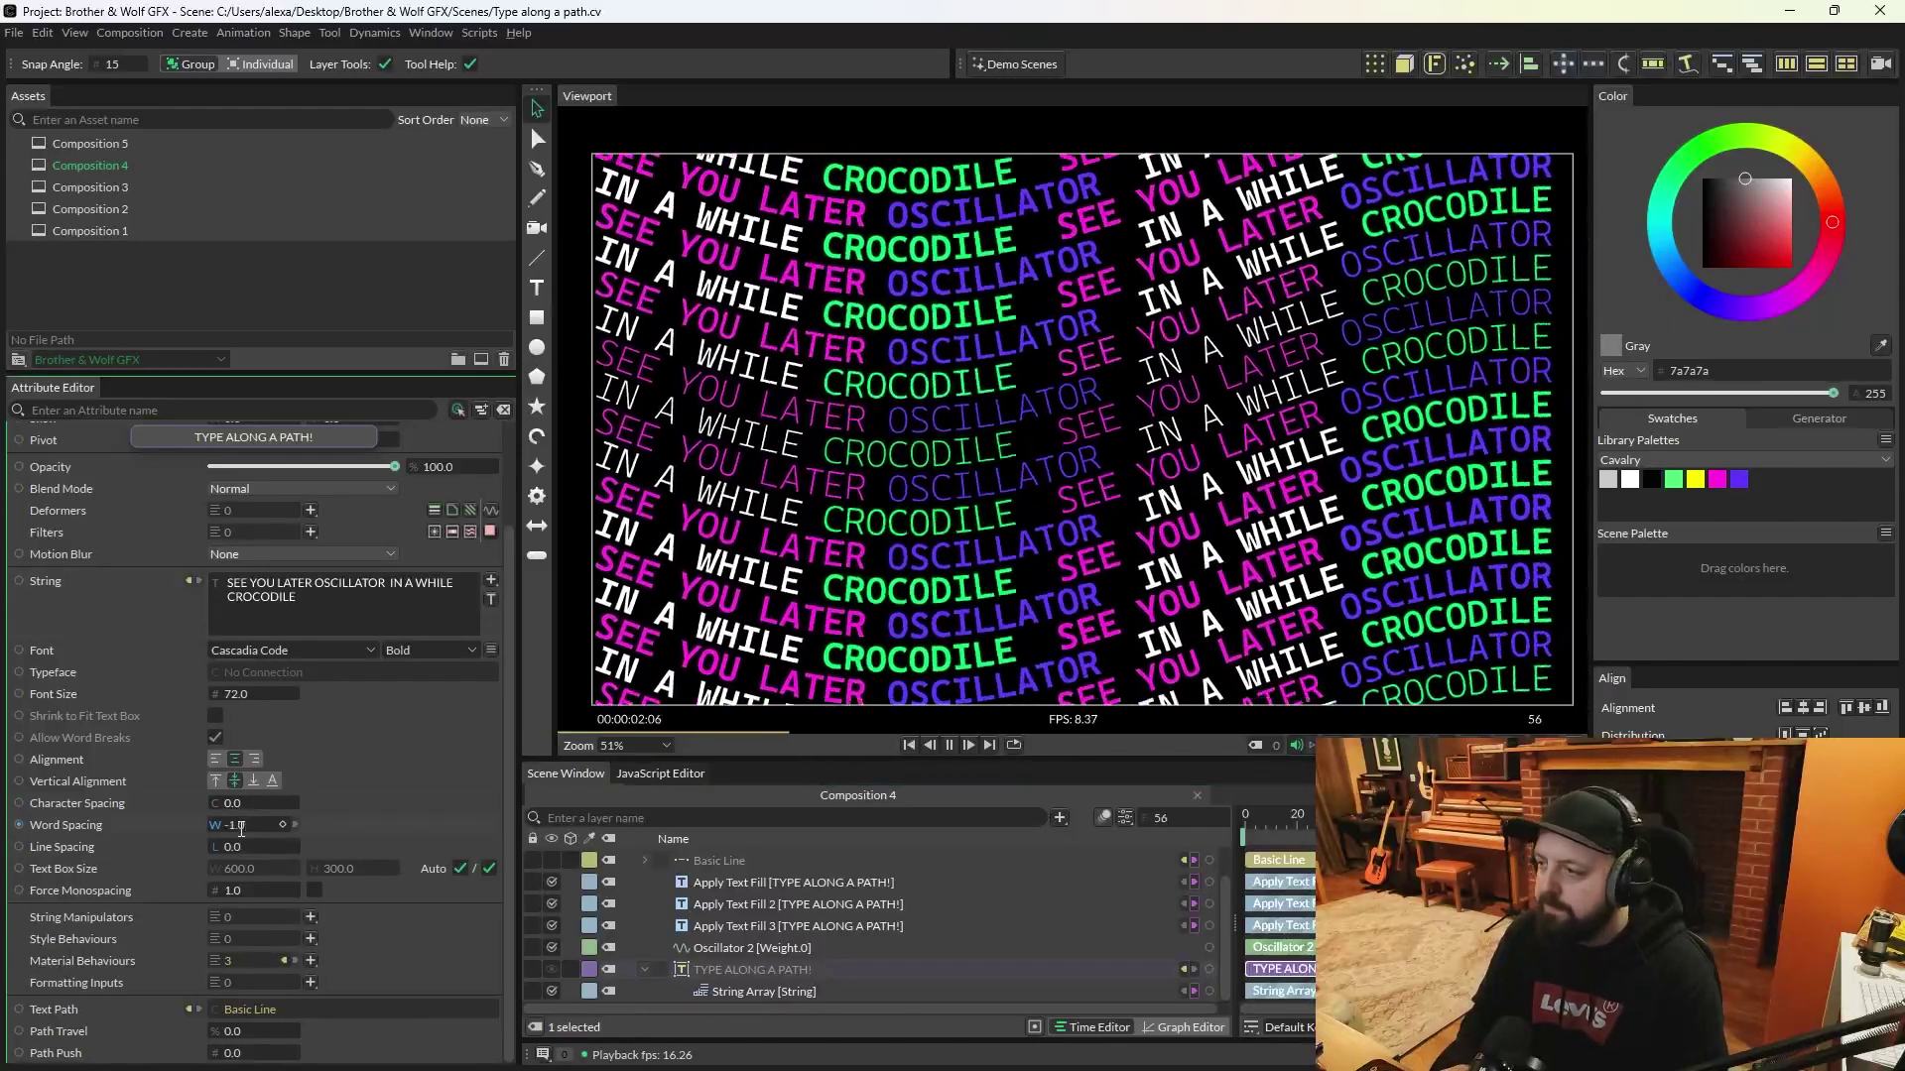
key(BackSpace)
key(BackSpace)
key(BackSpace)
text(320)
key(Return)
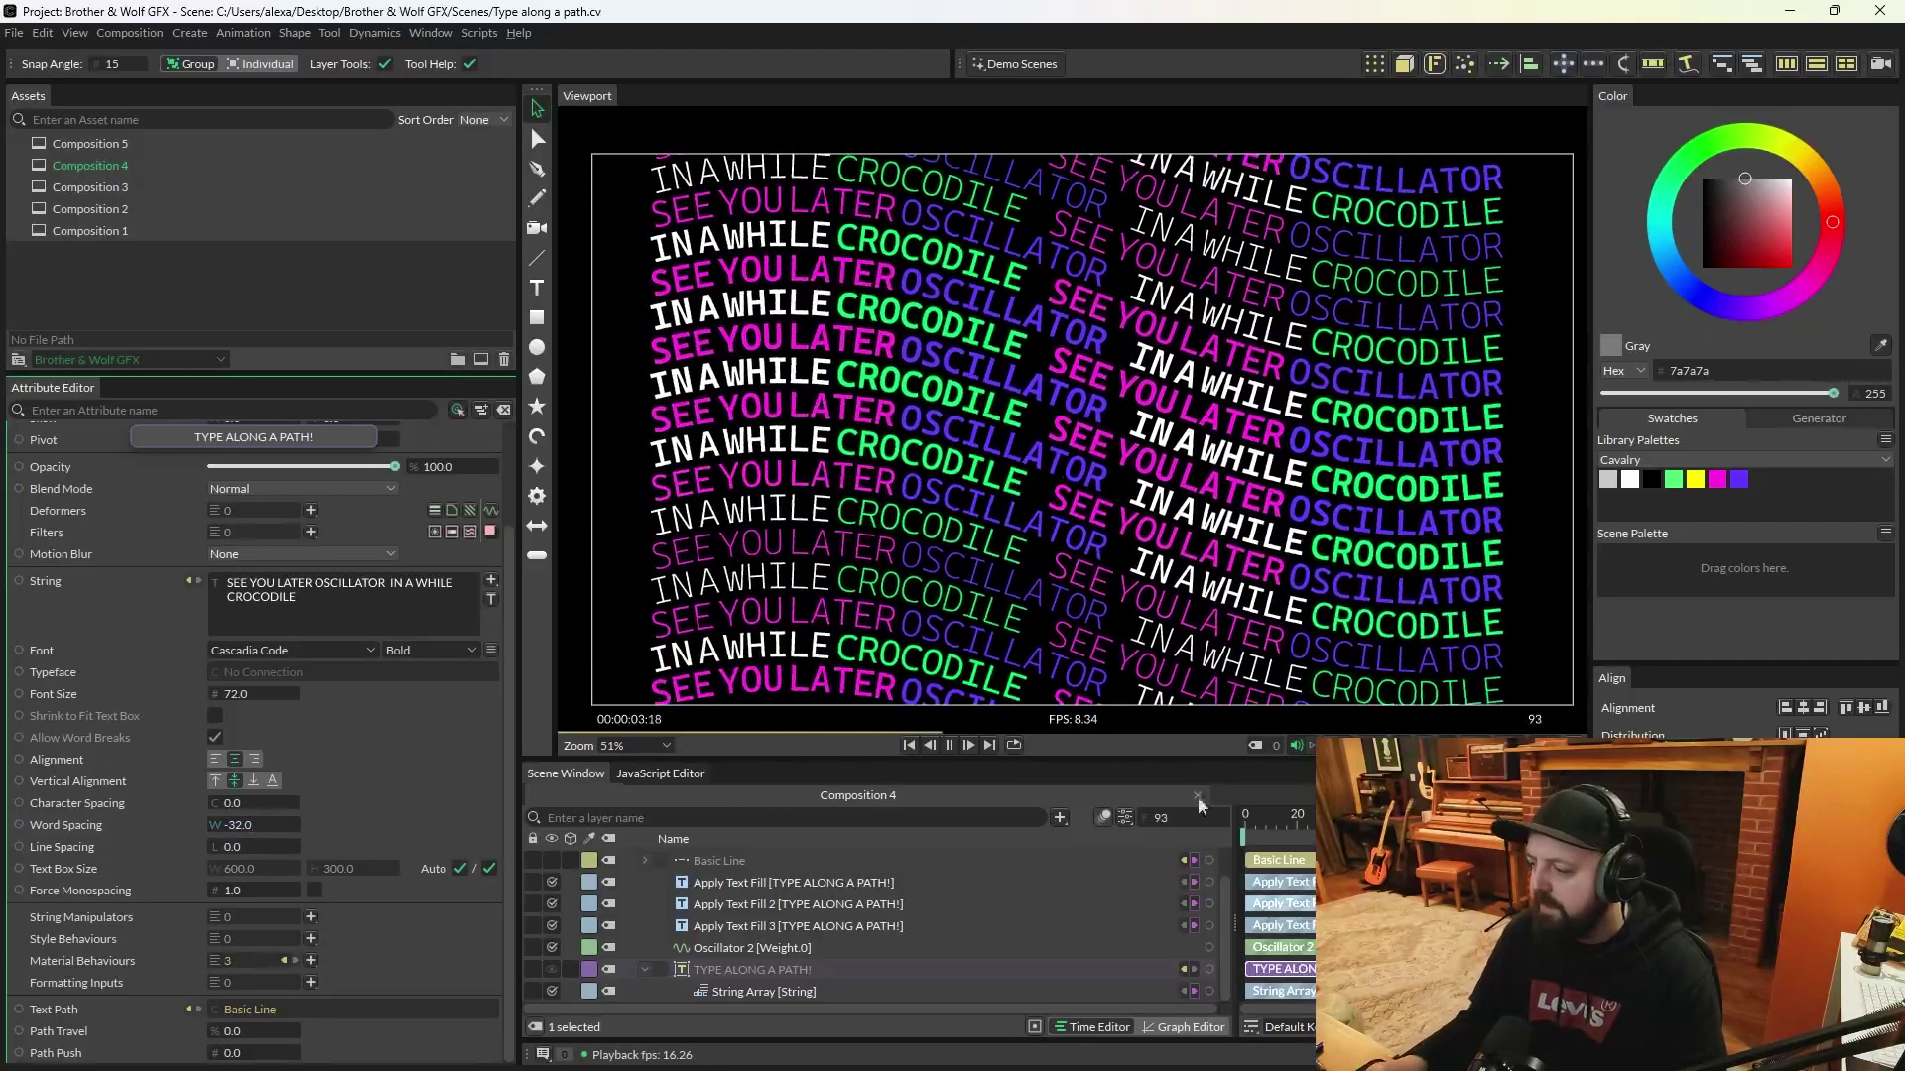
Step: Make the composition a 1080×1080 square and tighten Word Spacing to -39
click(1111, 795)
click(1100, 454)
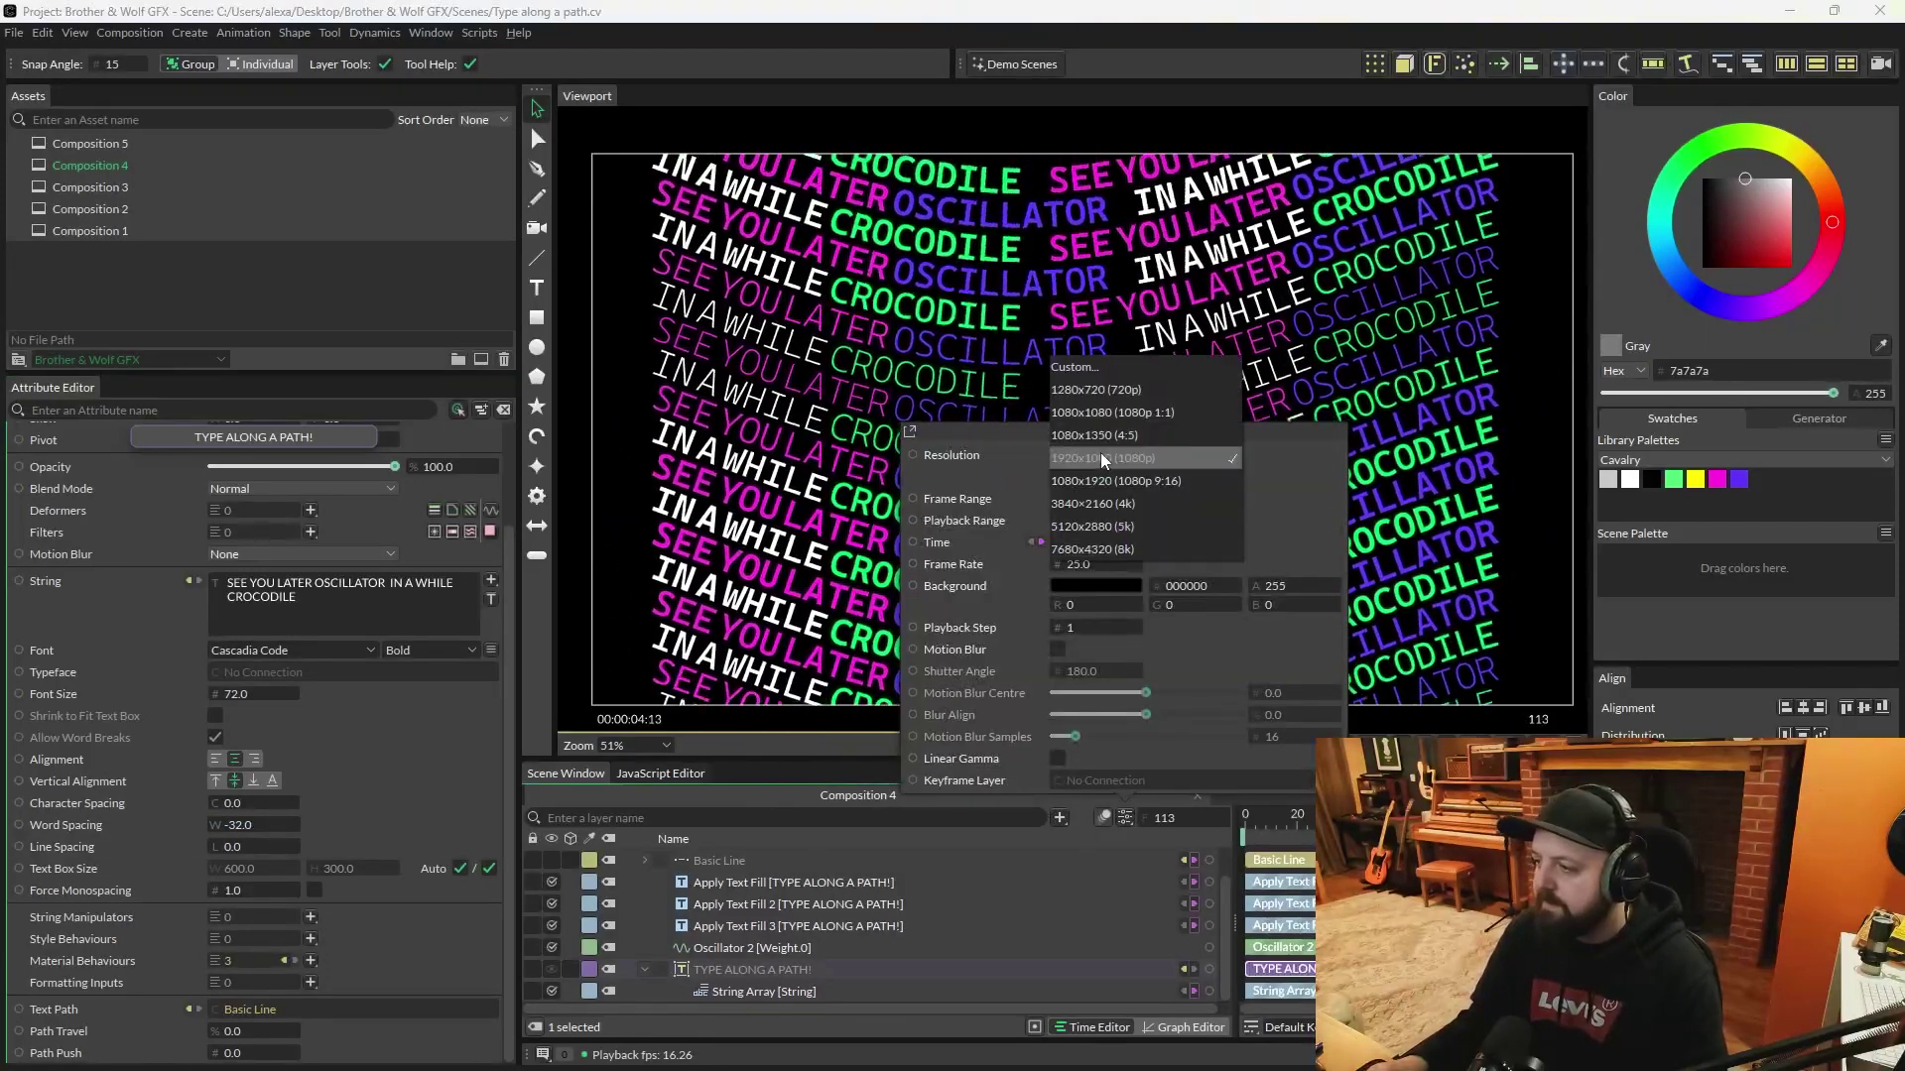
click(1103, 412)
click(1409, 556)
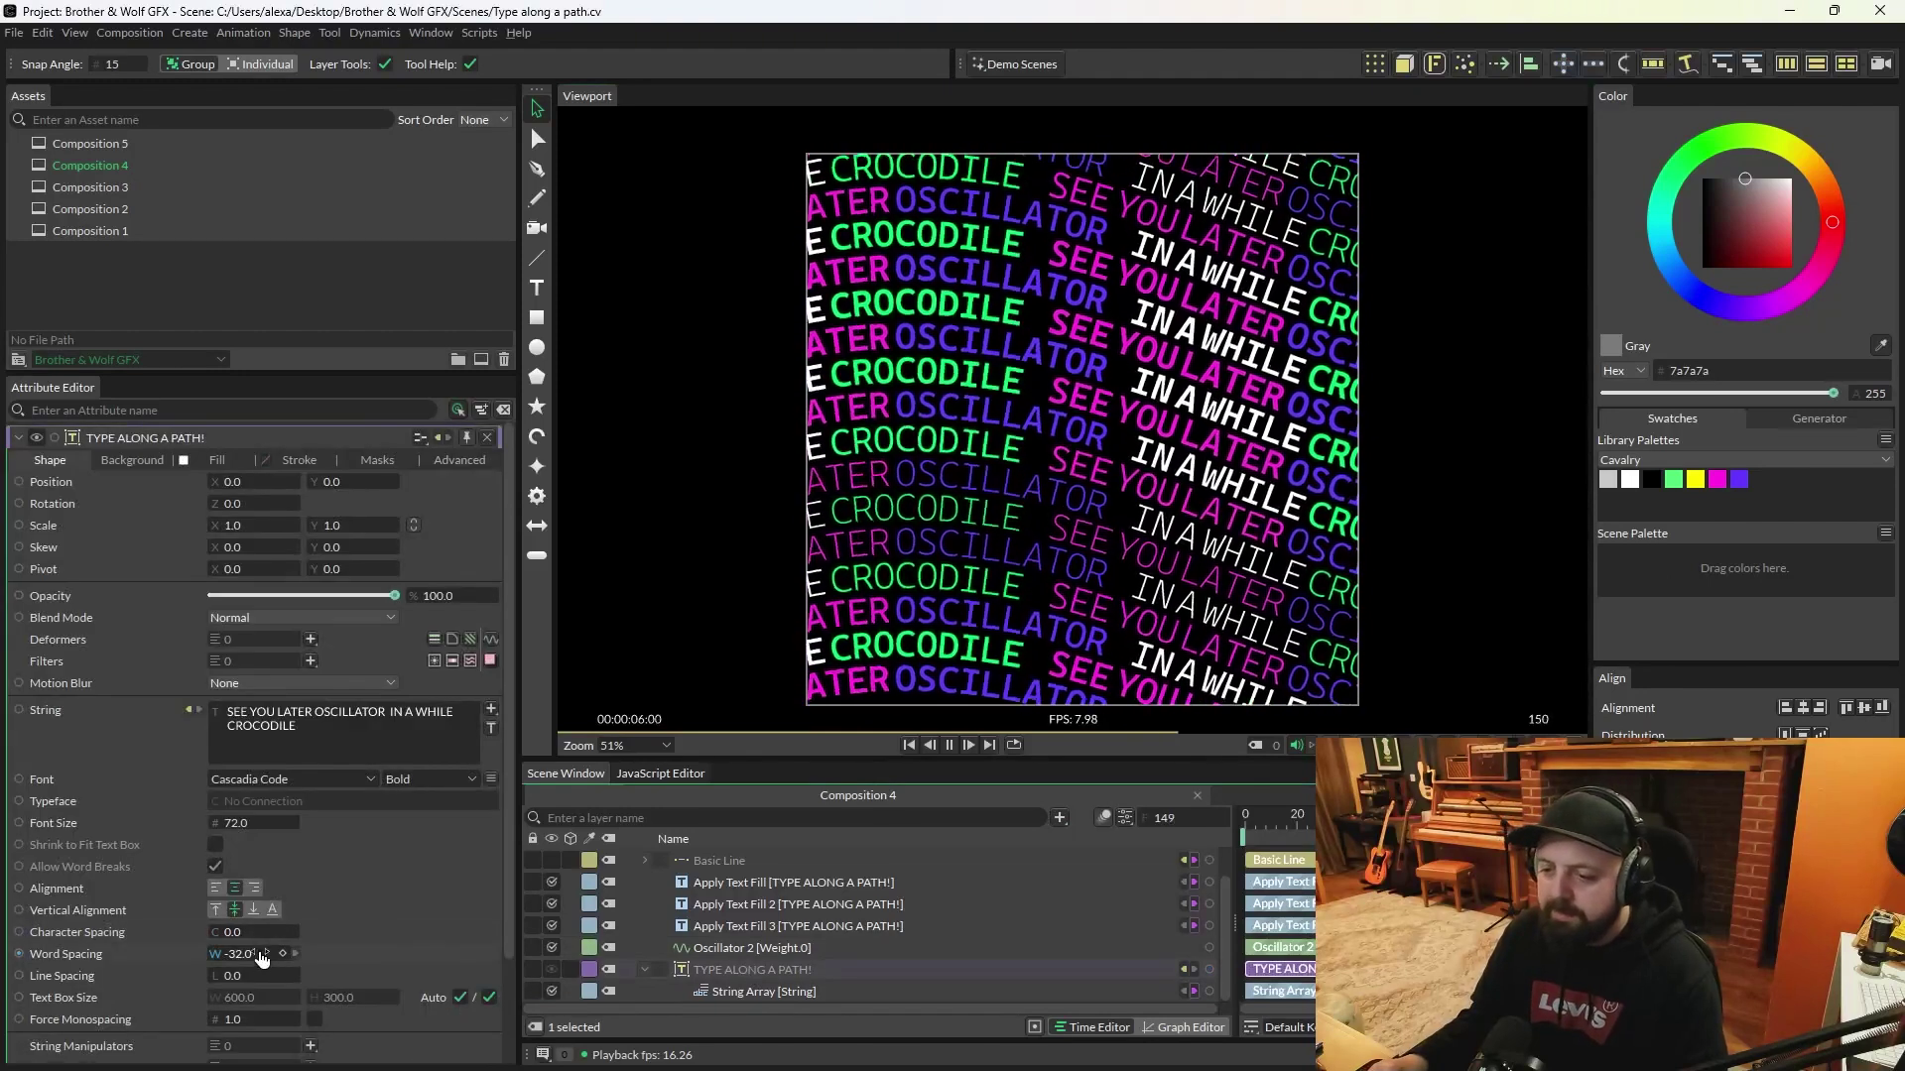
drag(295, 953, 227, 955)
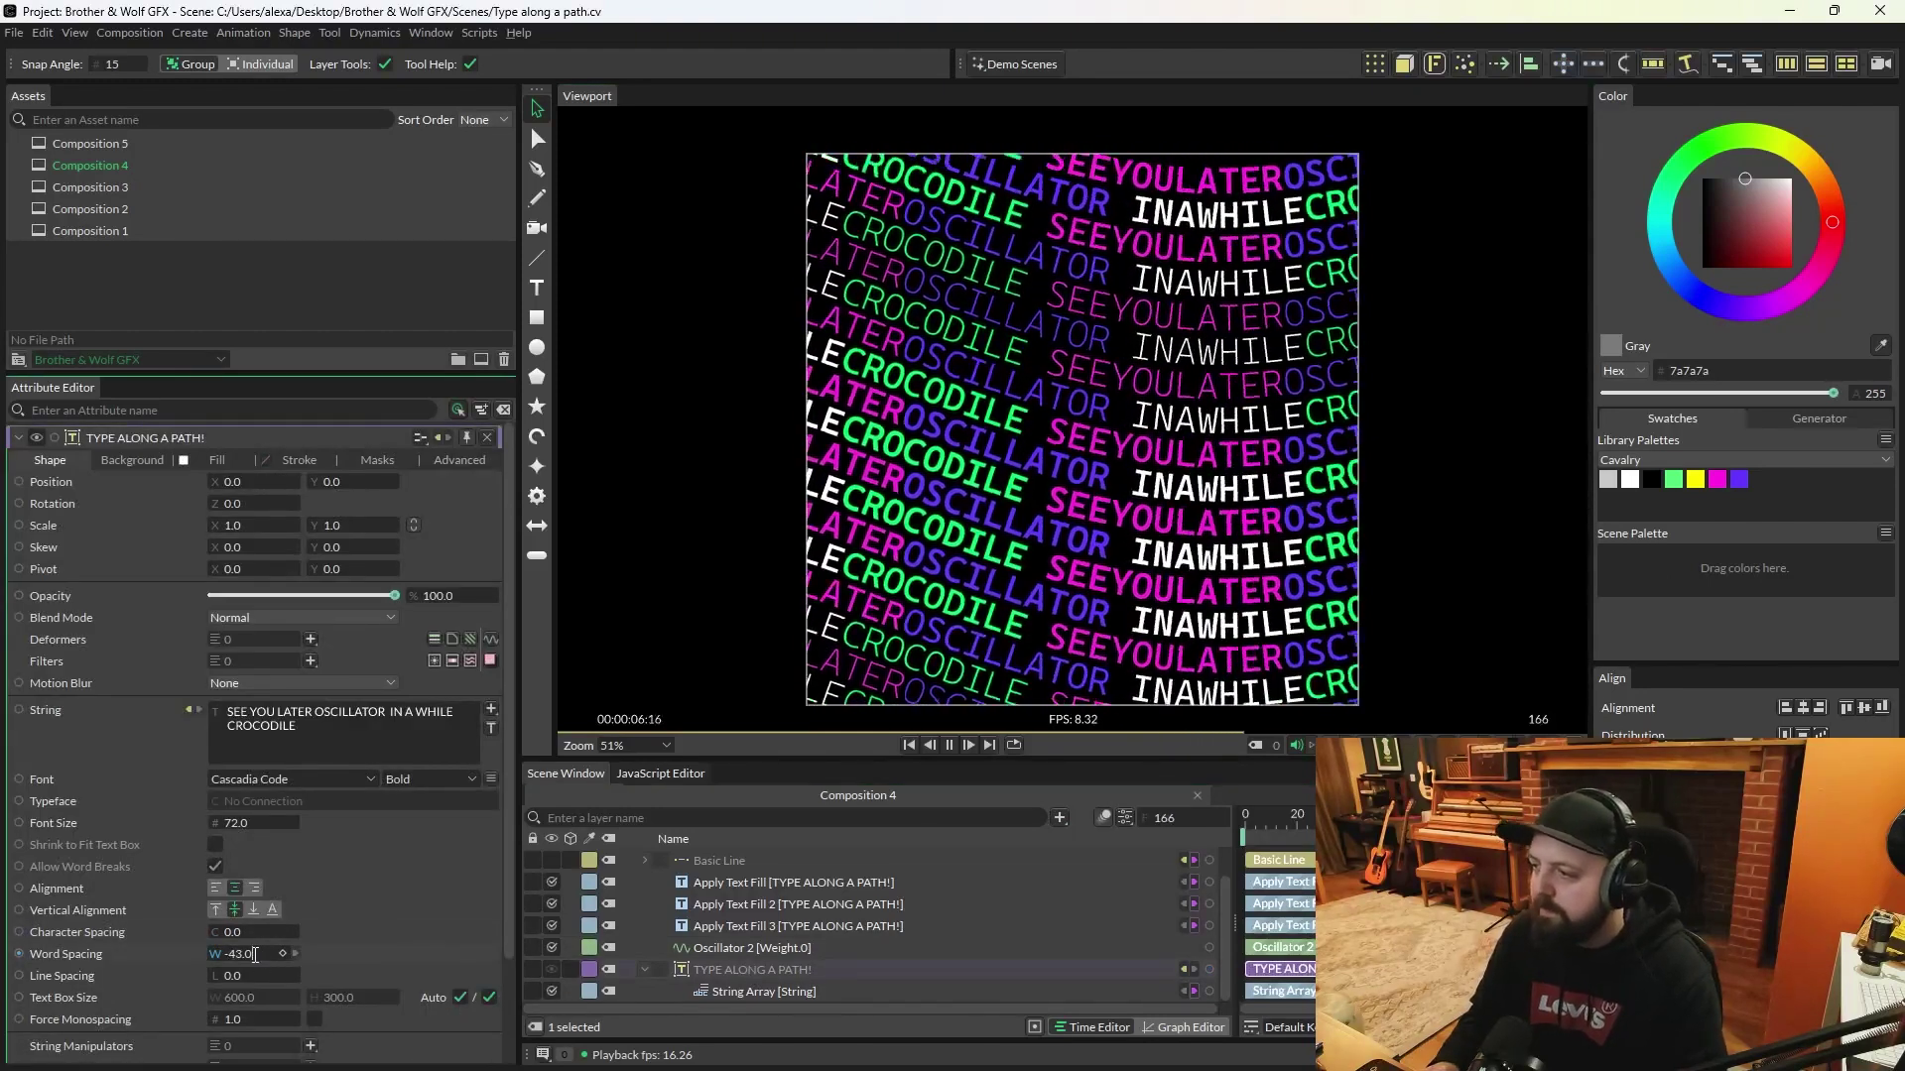
scroll(238, 942, down, 3)
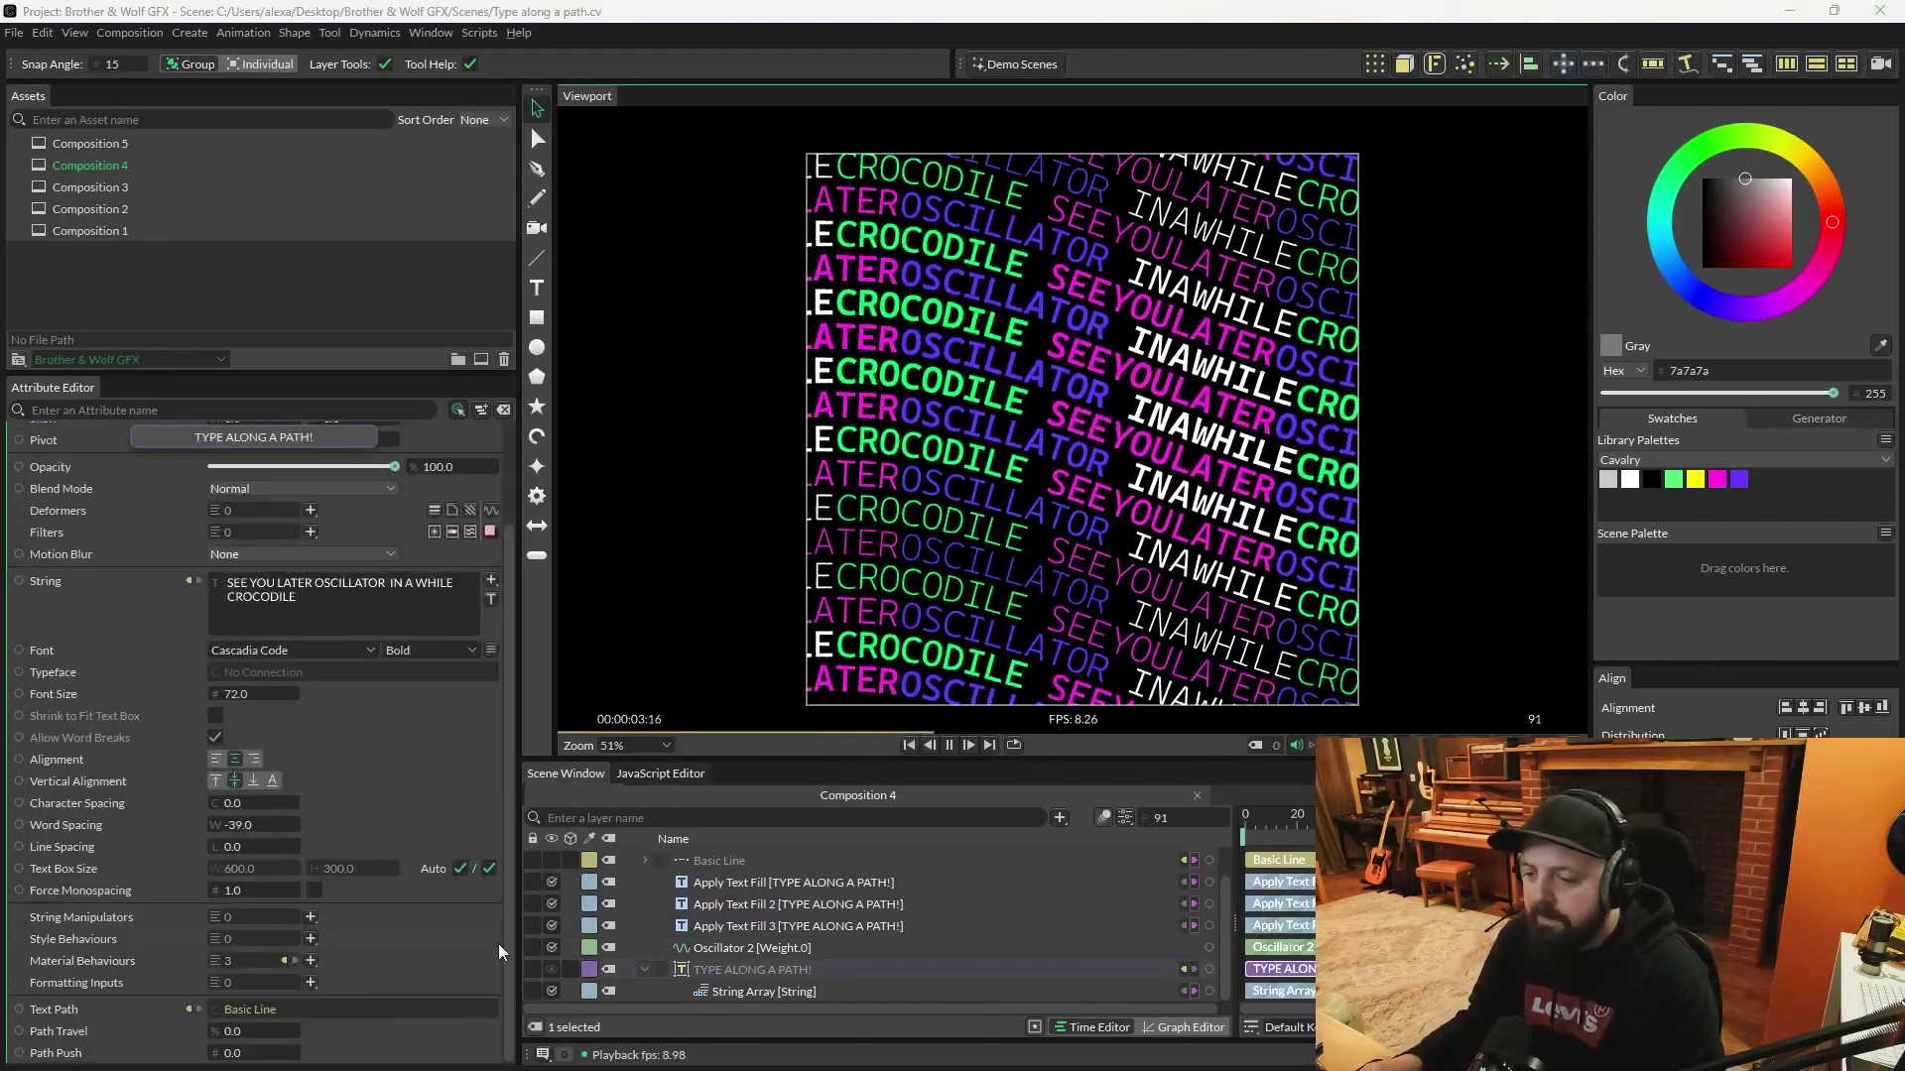
Step: Drive Path Travel with an Oscillator ranging -10 to 10, staggered 2.5 per line
right_click(62, 1036)
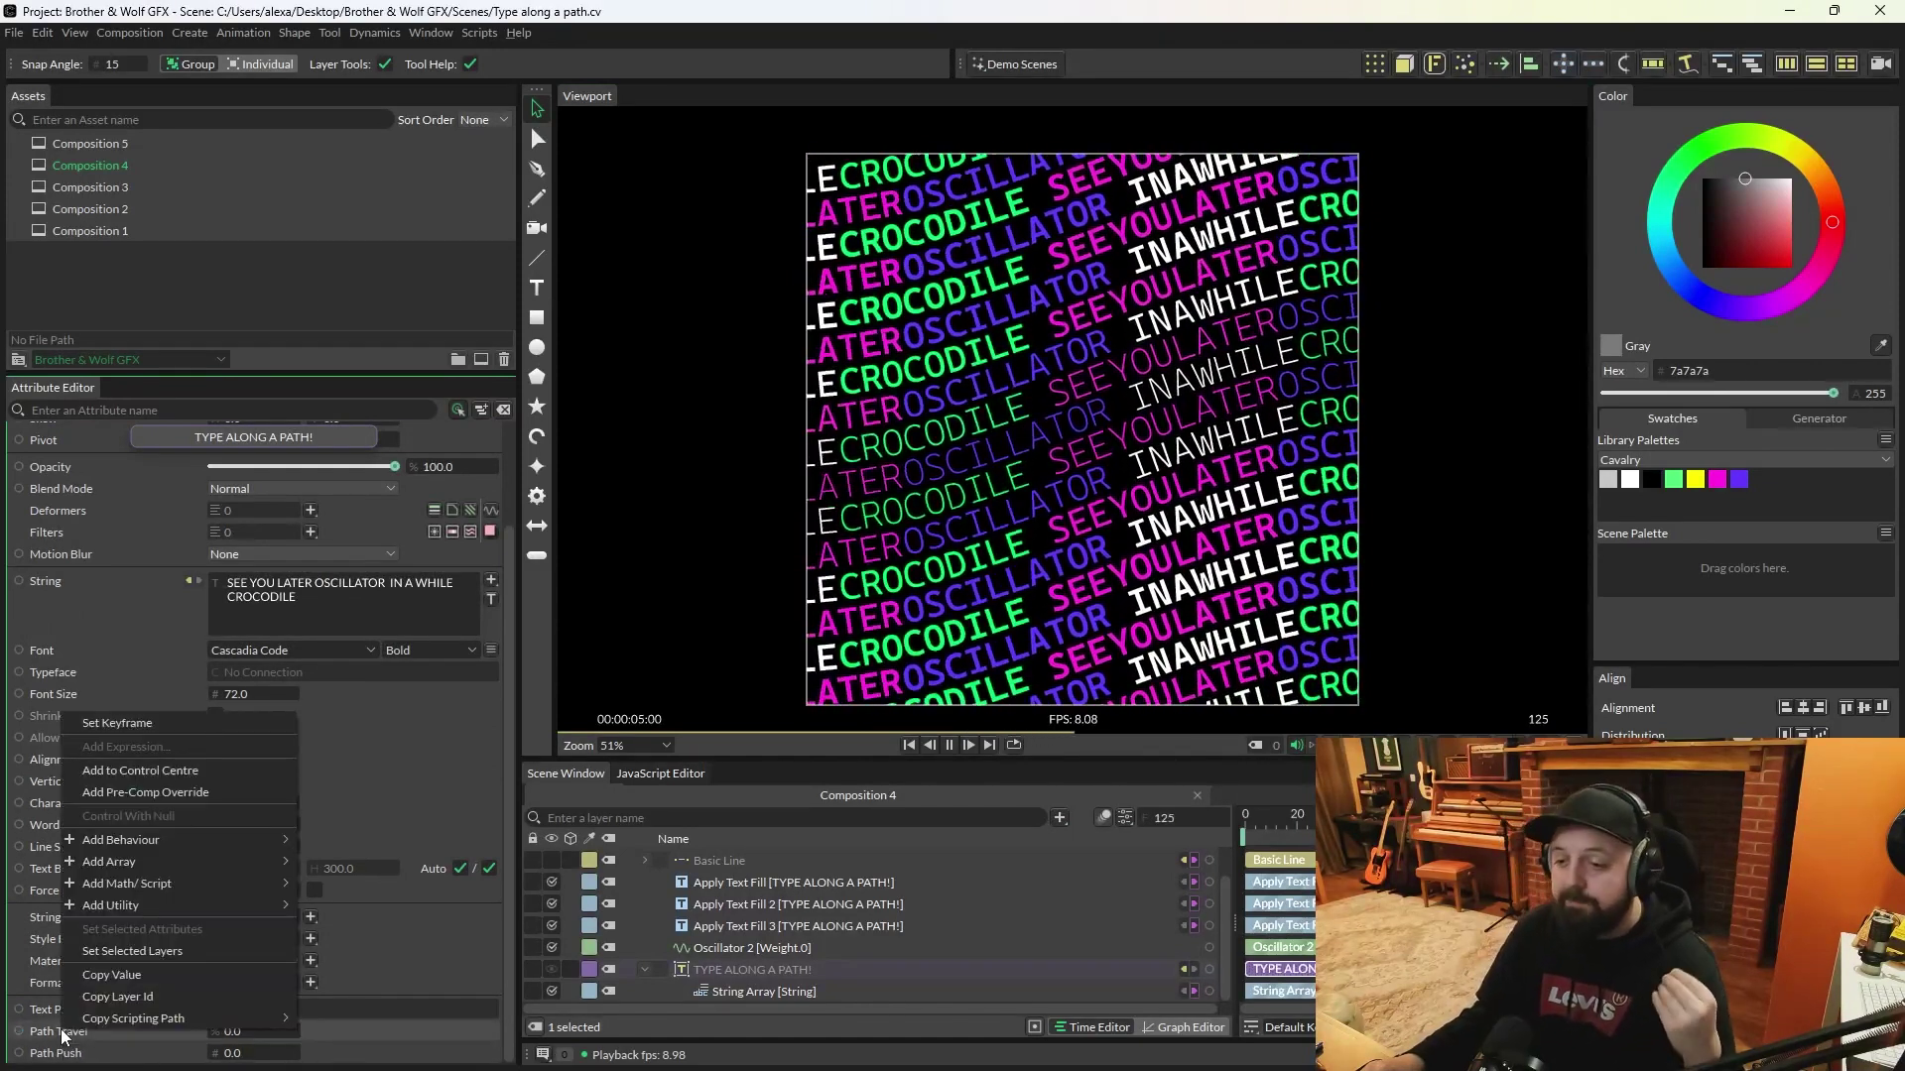
mouse_move(199, 841)
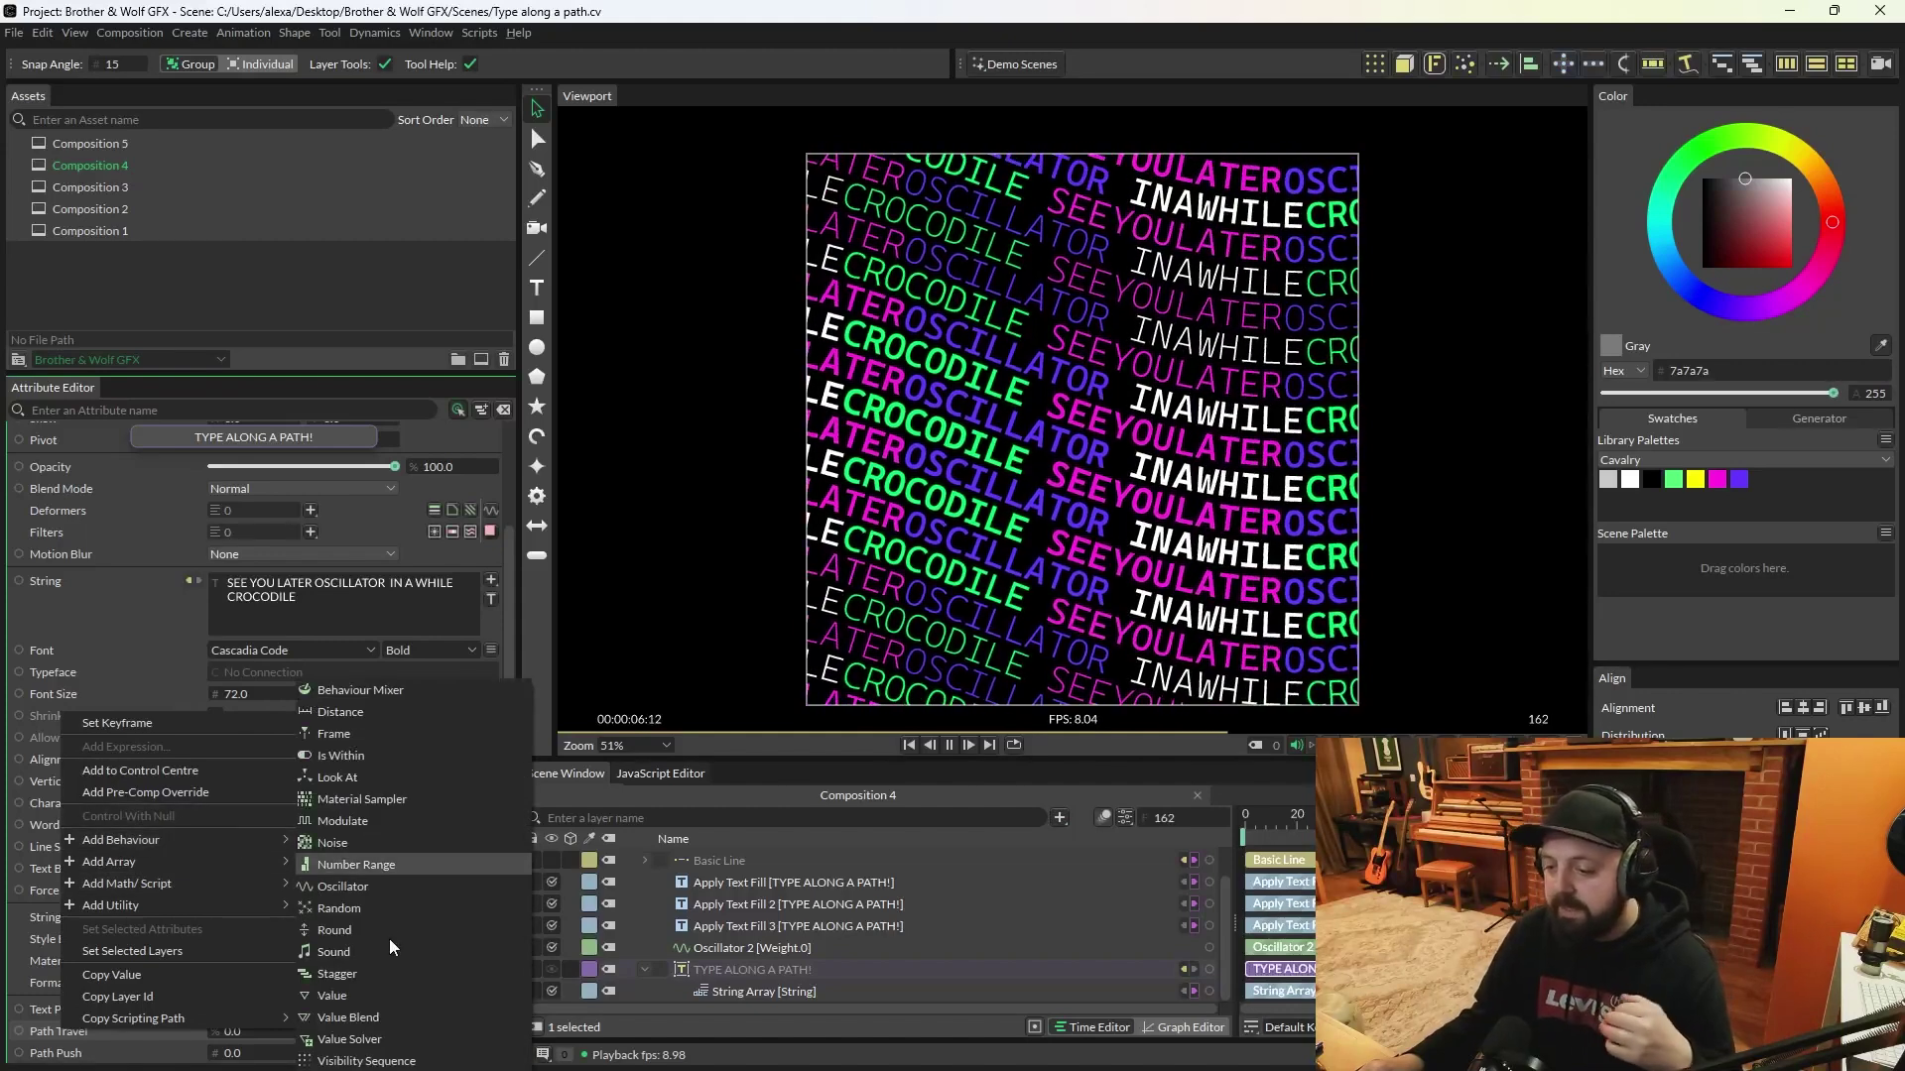
click(389, 949)
click(754, 950)
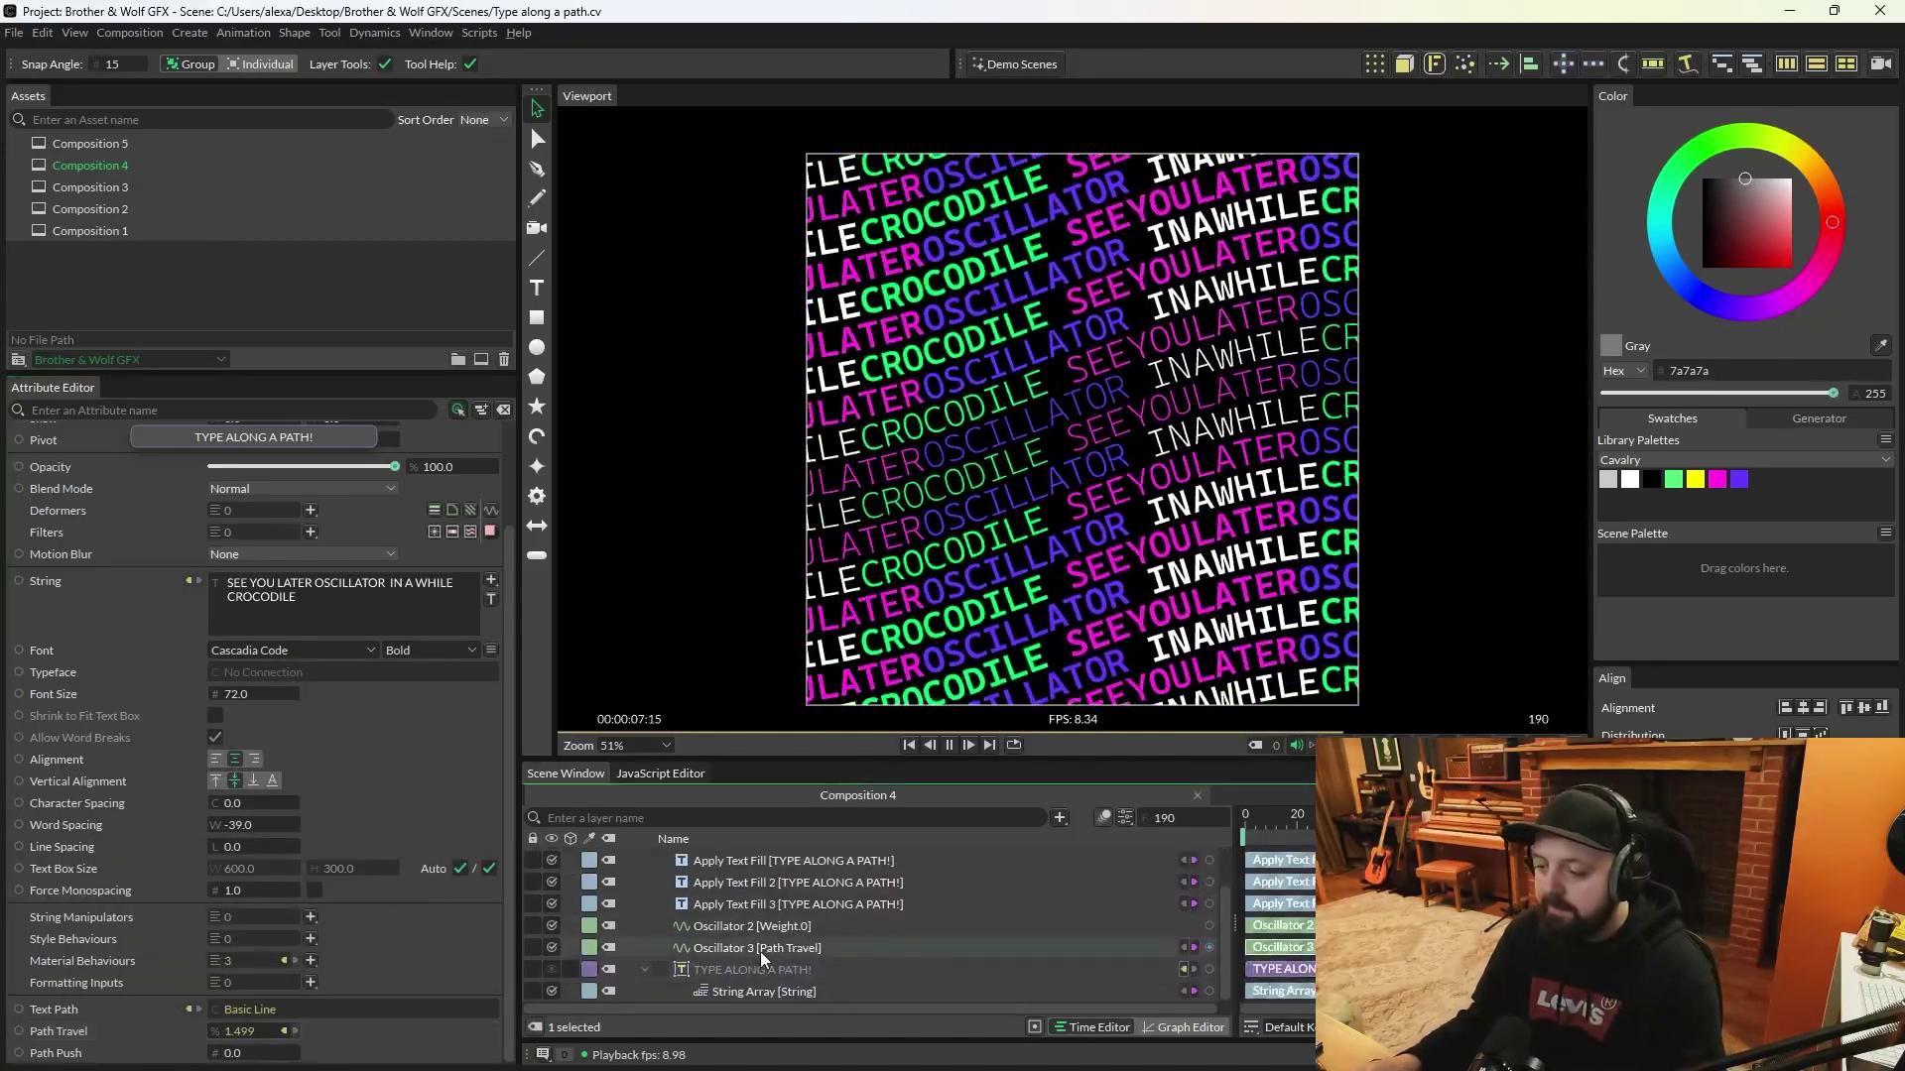
click(254, 590)
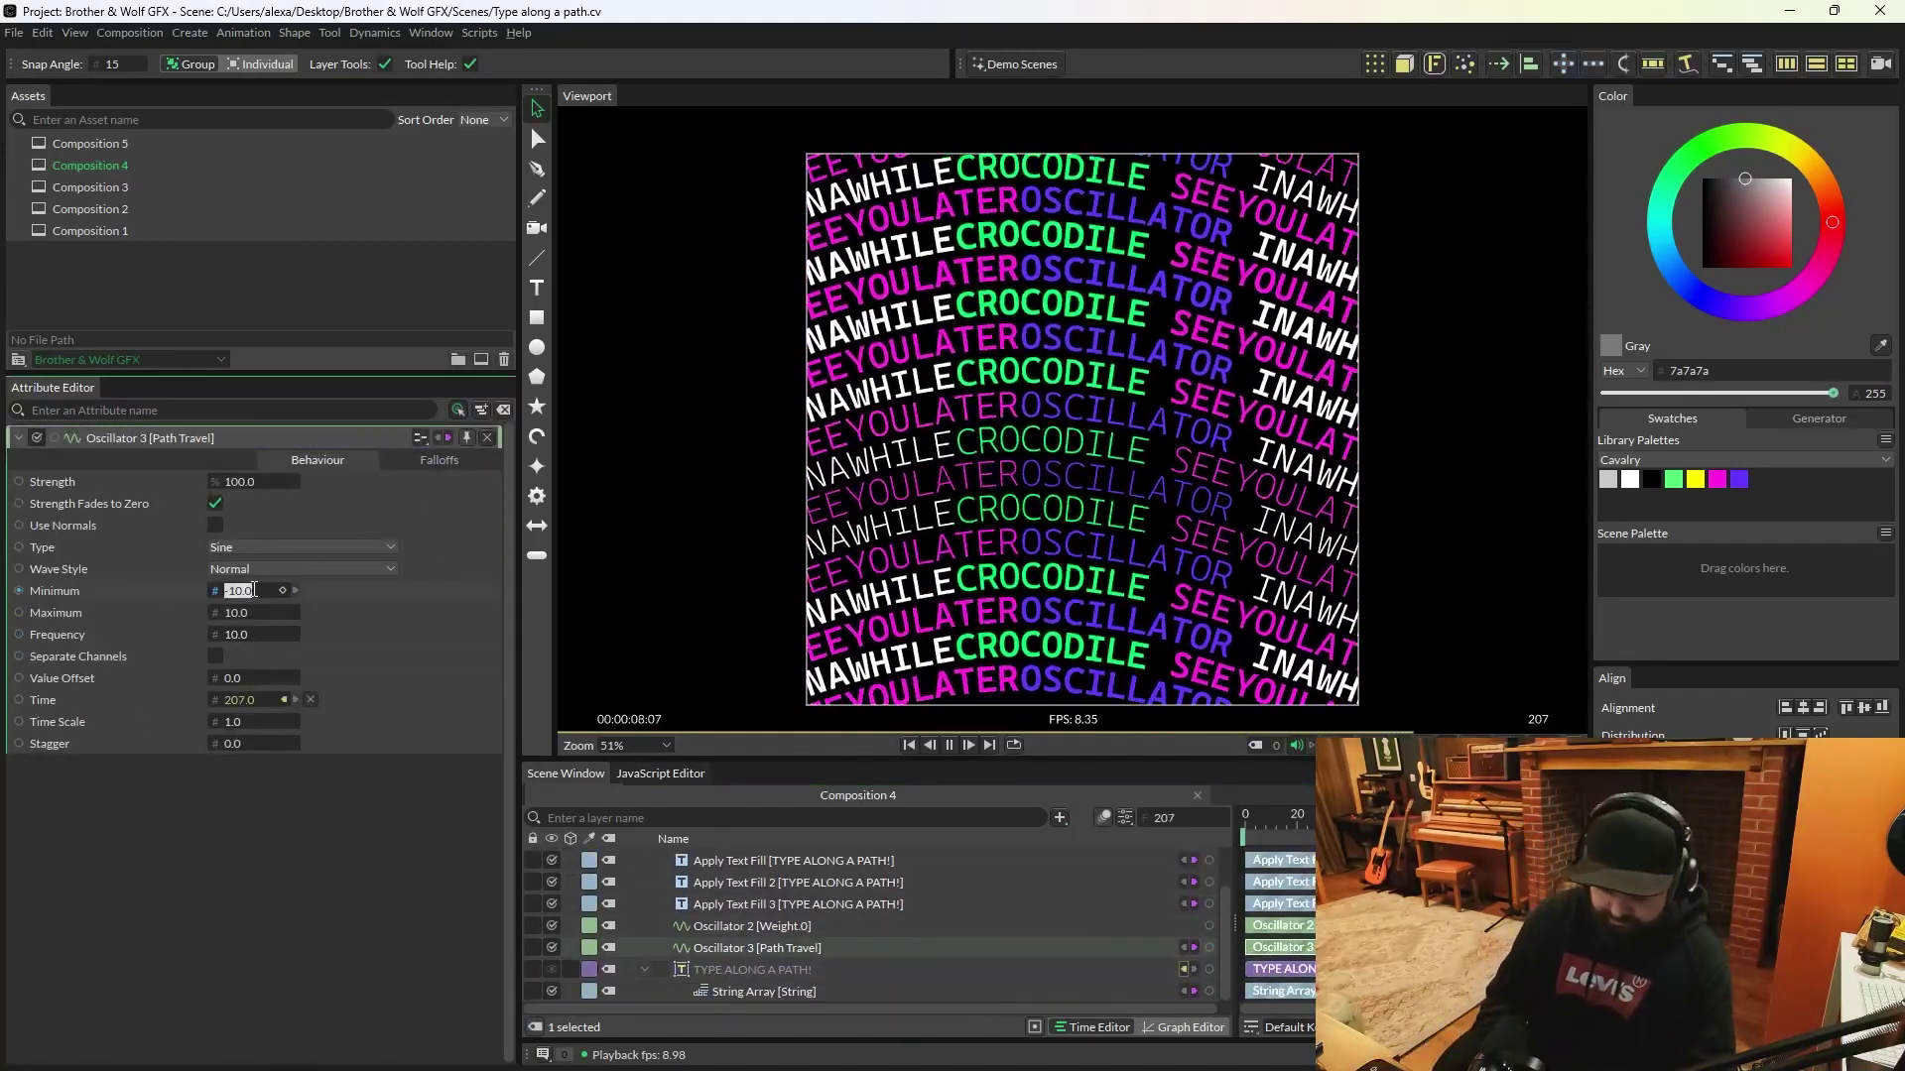
key(Tab)
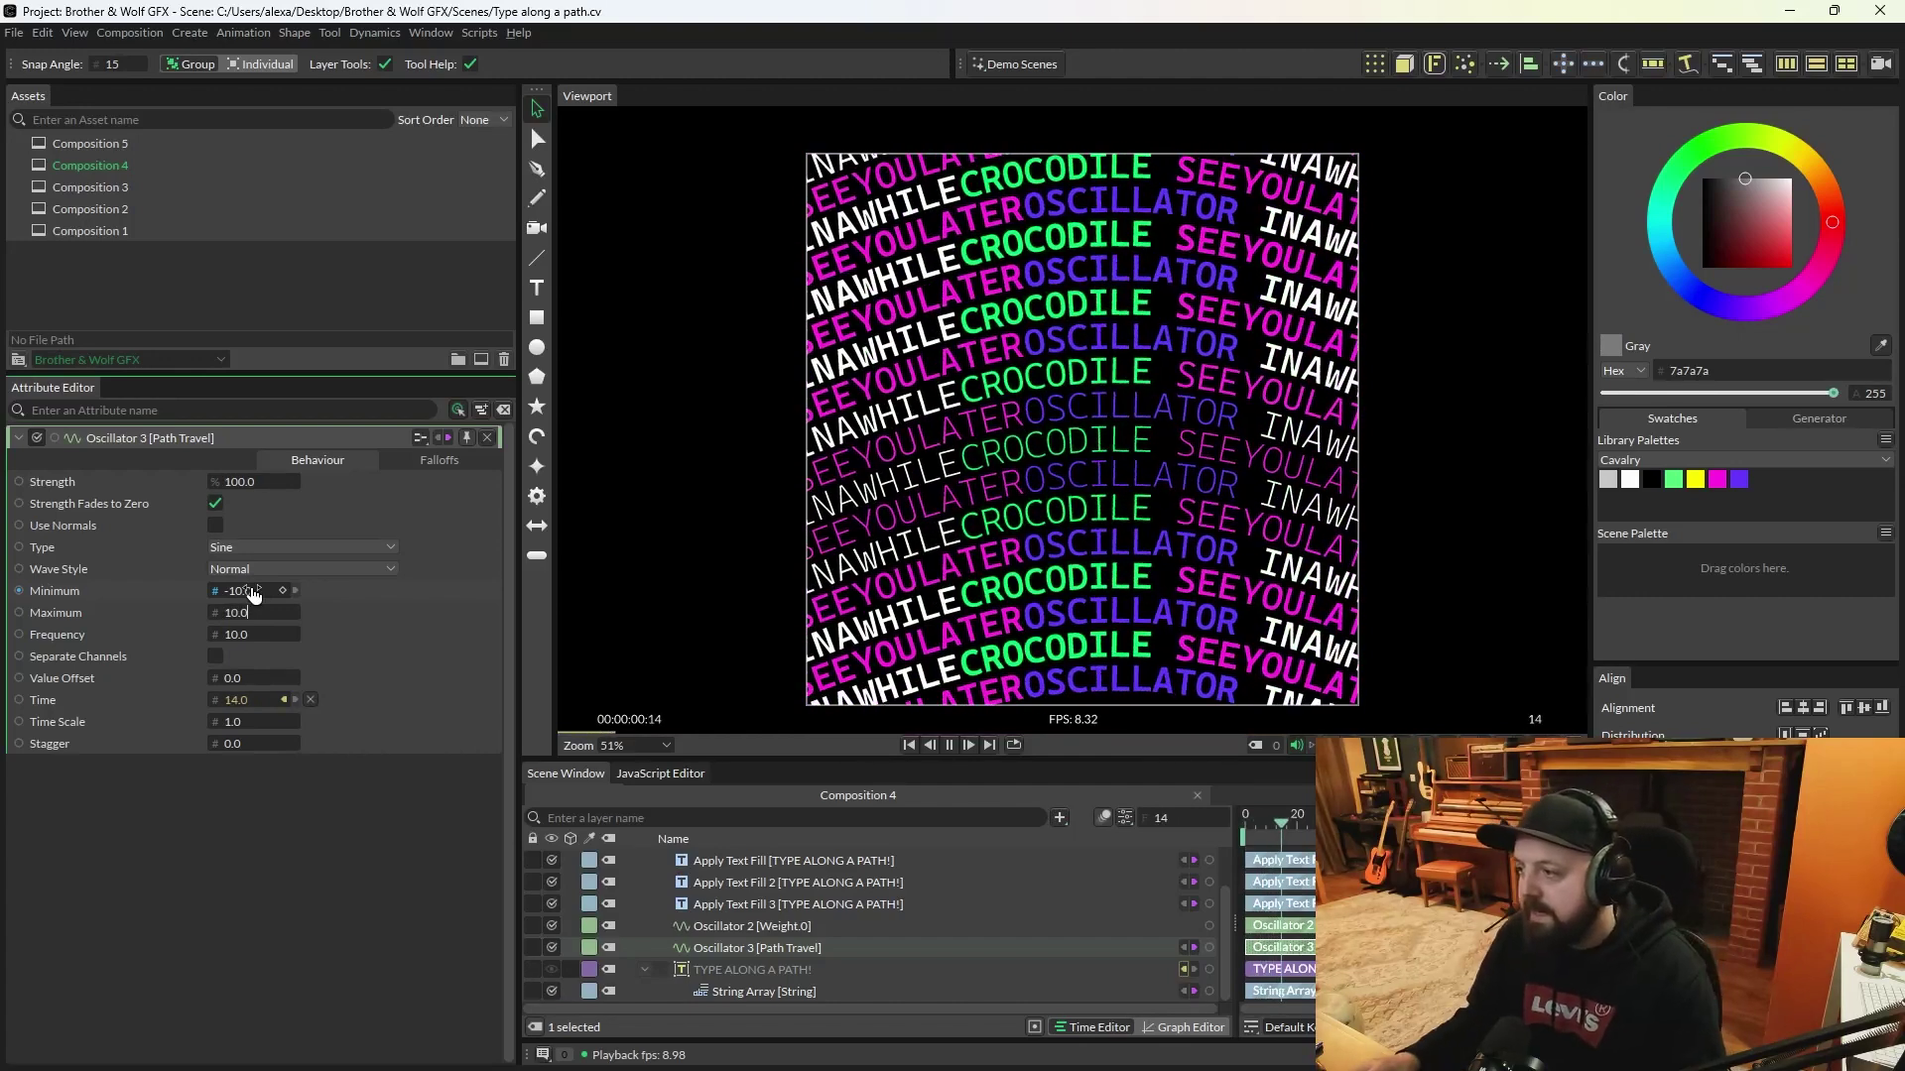
click(243, 747)
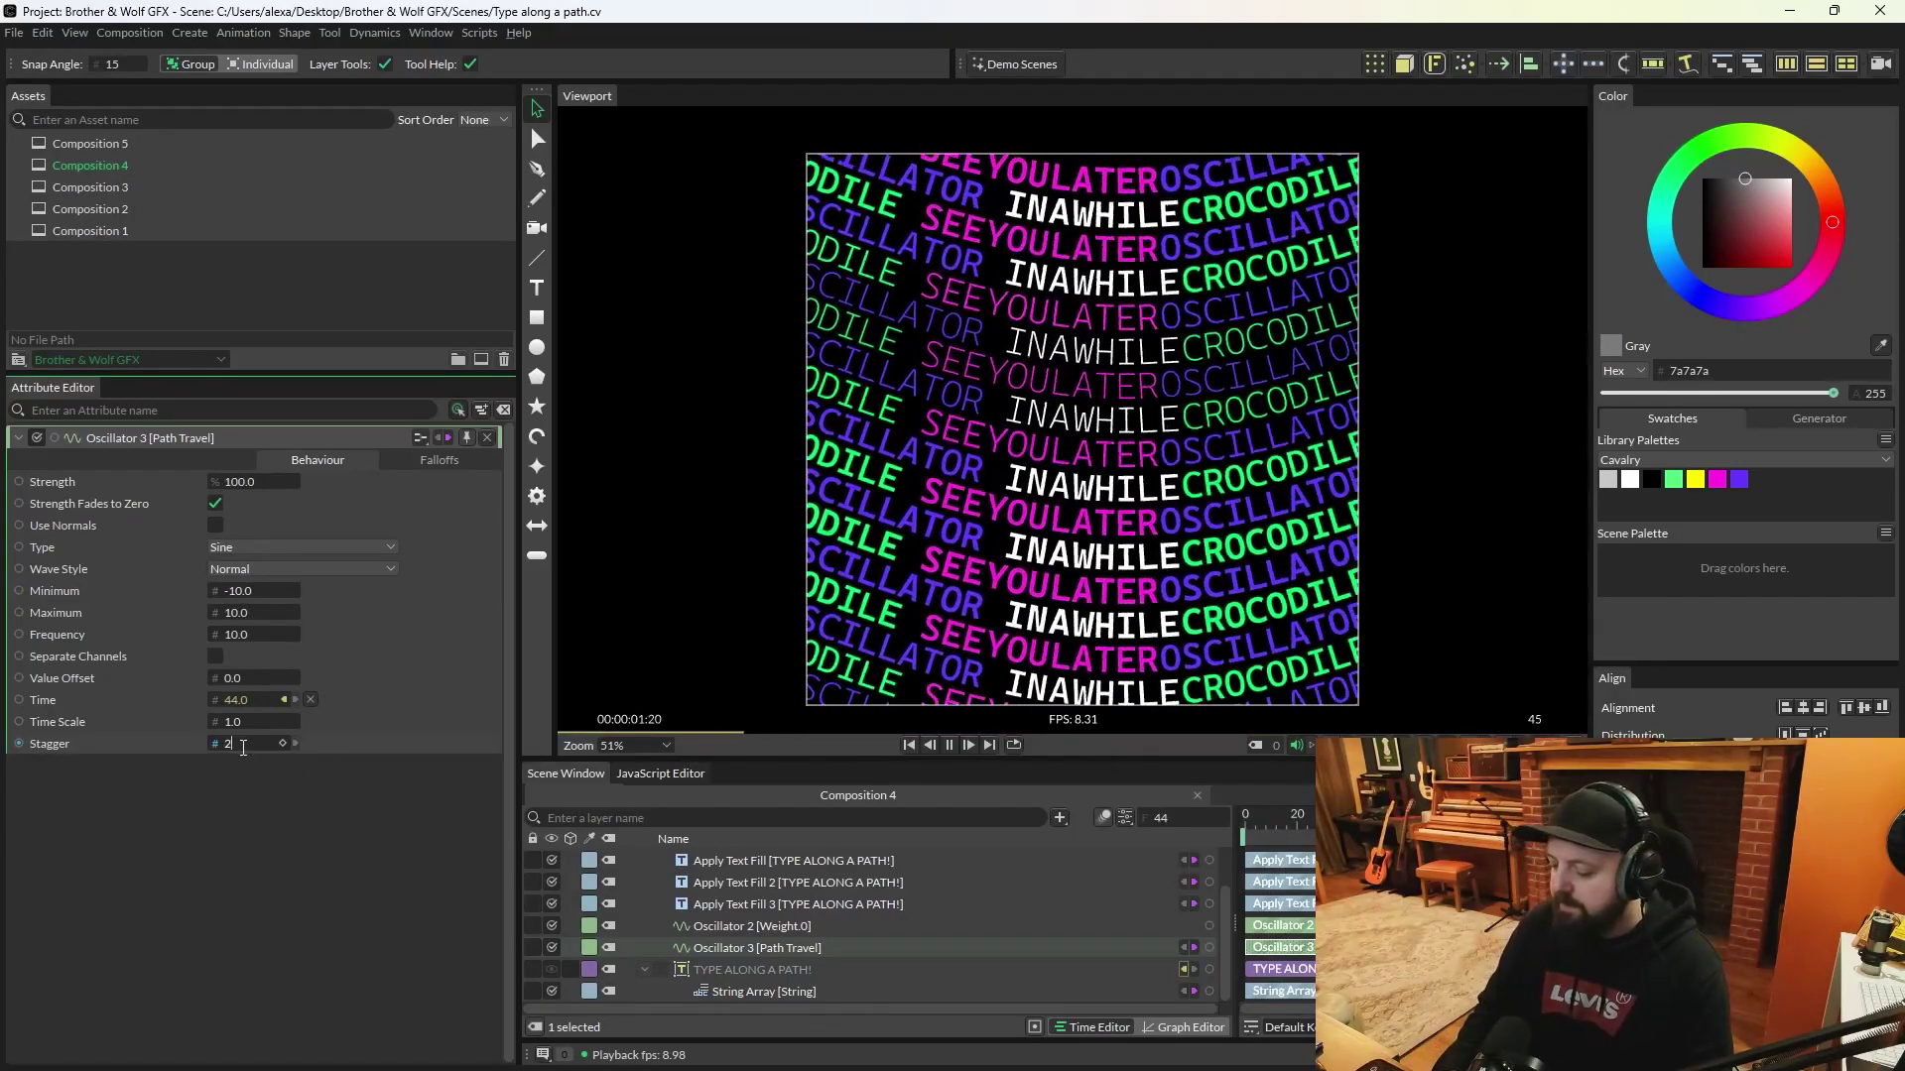
text(2.5)
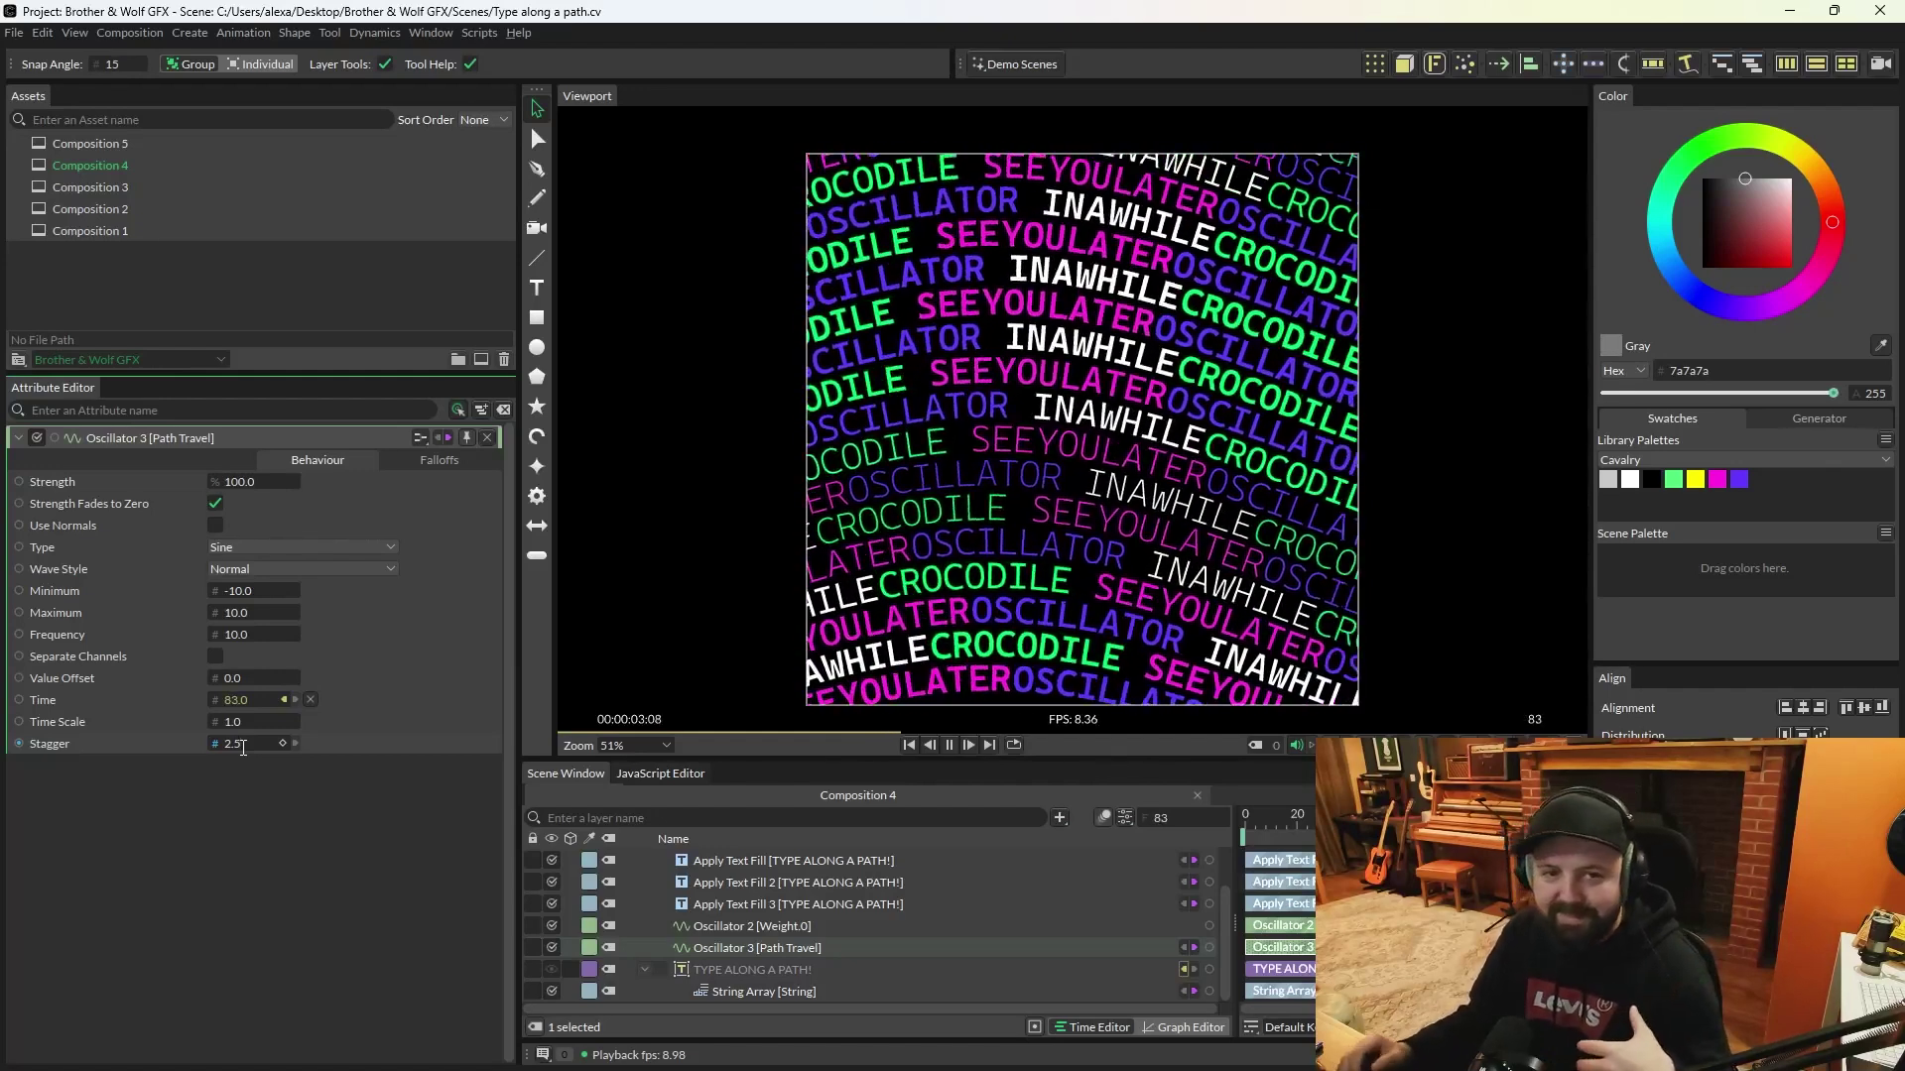
Step: Open Composition 1 from Assets and list the deformers on its Basic Line 1 path
click(190, 239)
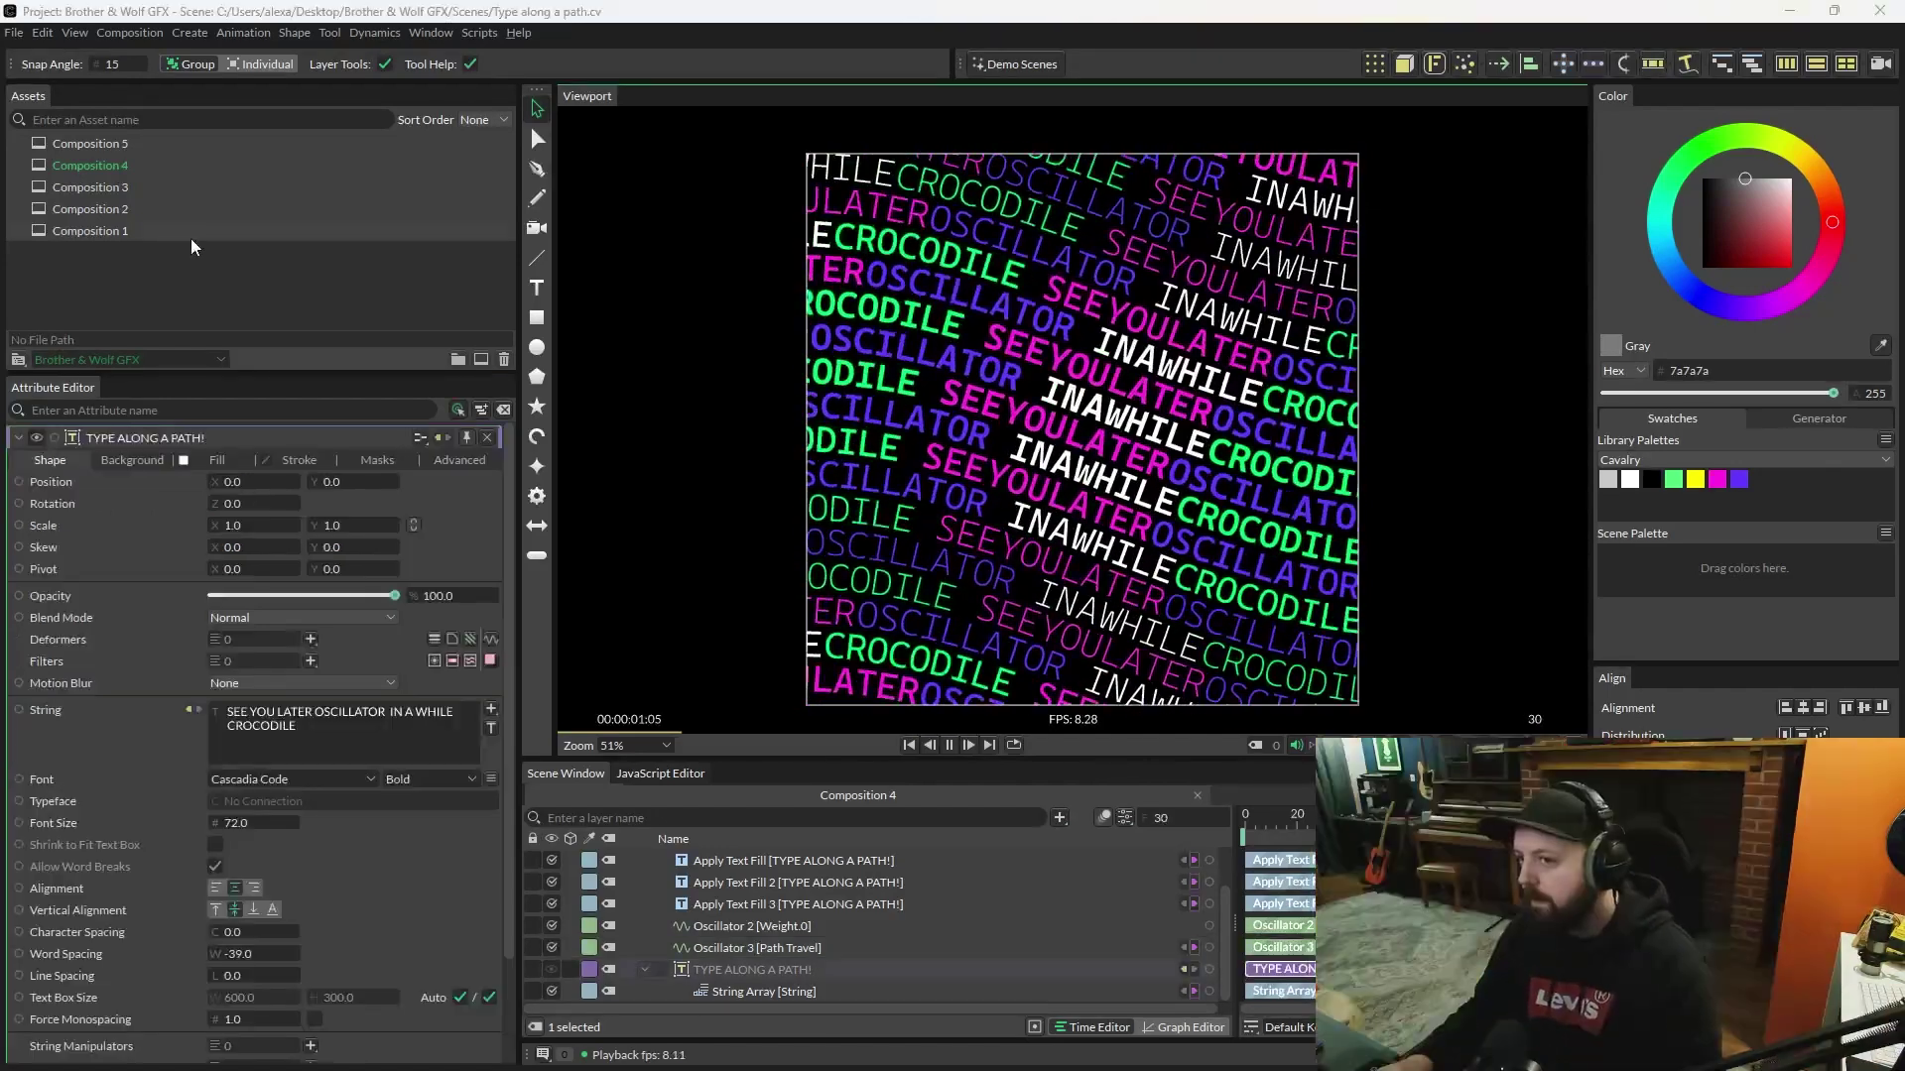
double_click(117, 232)
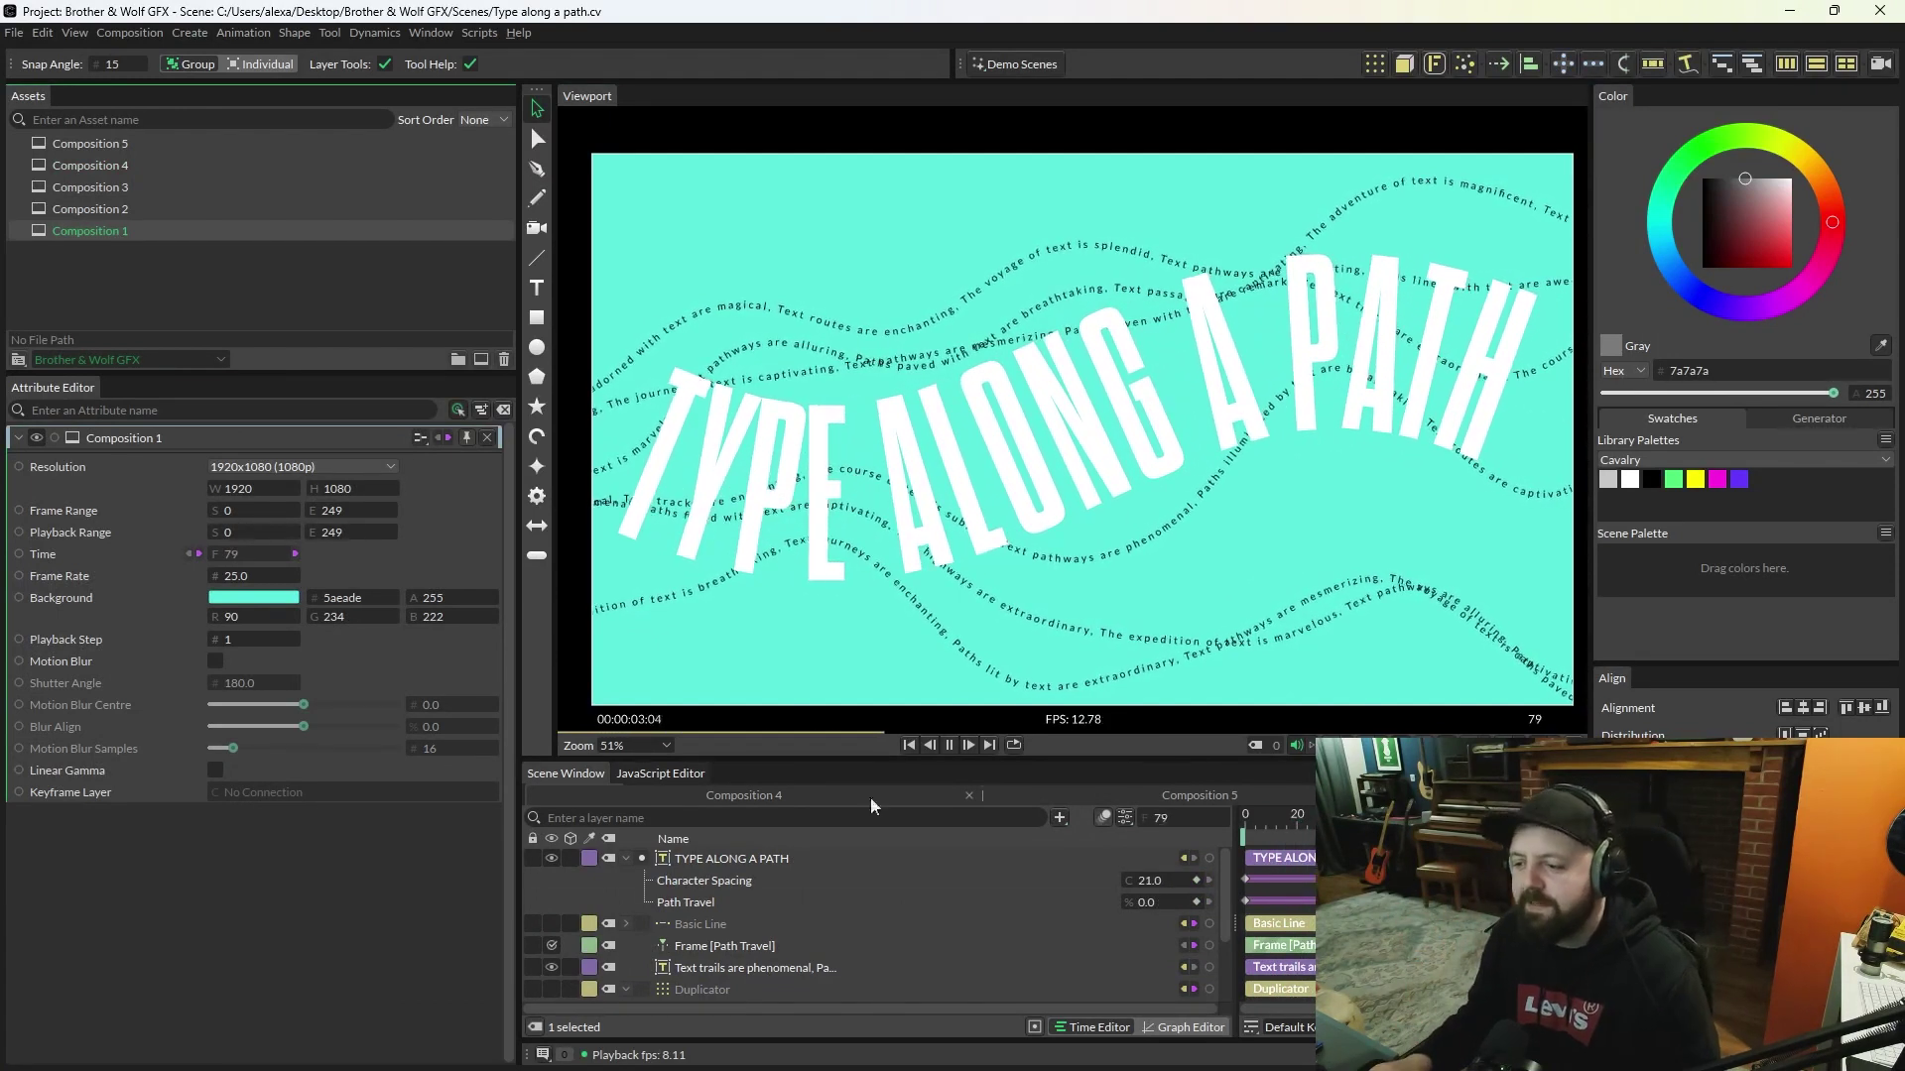
scroll(742, 970, down, 2)
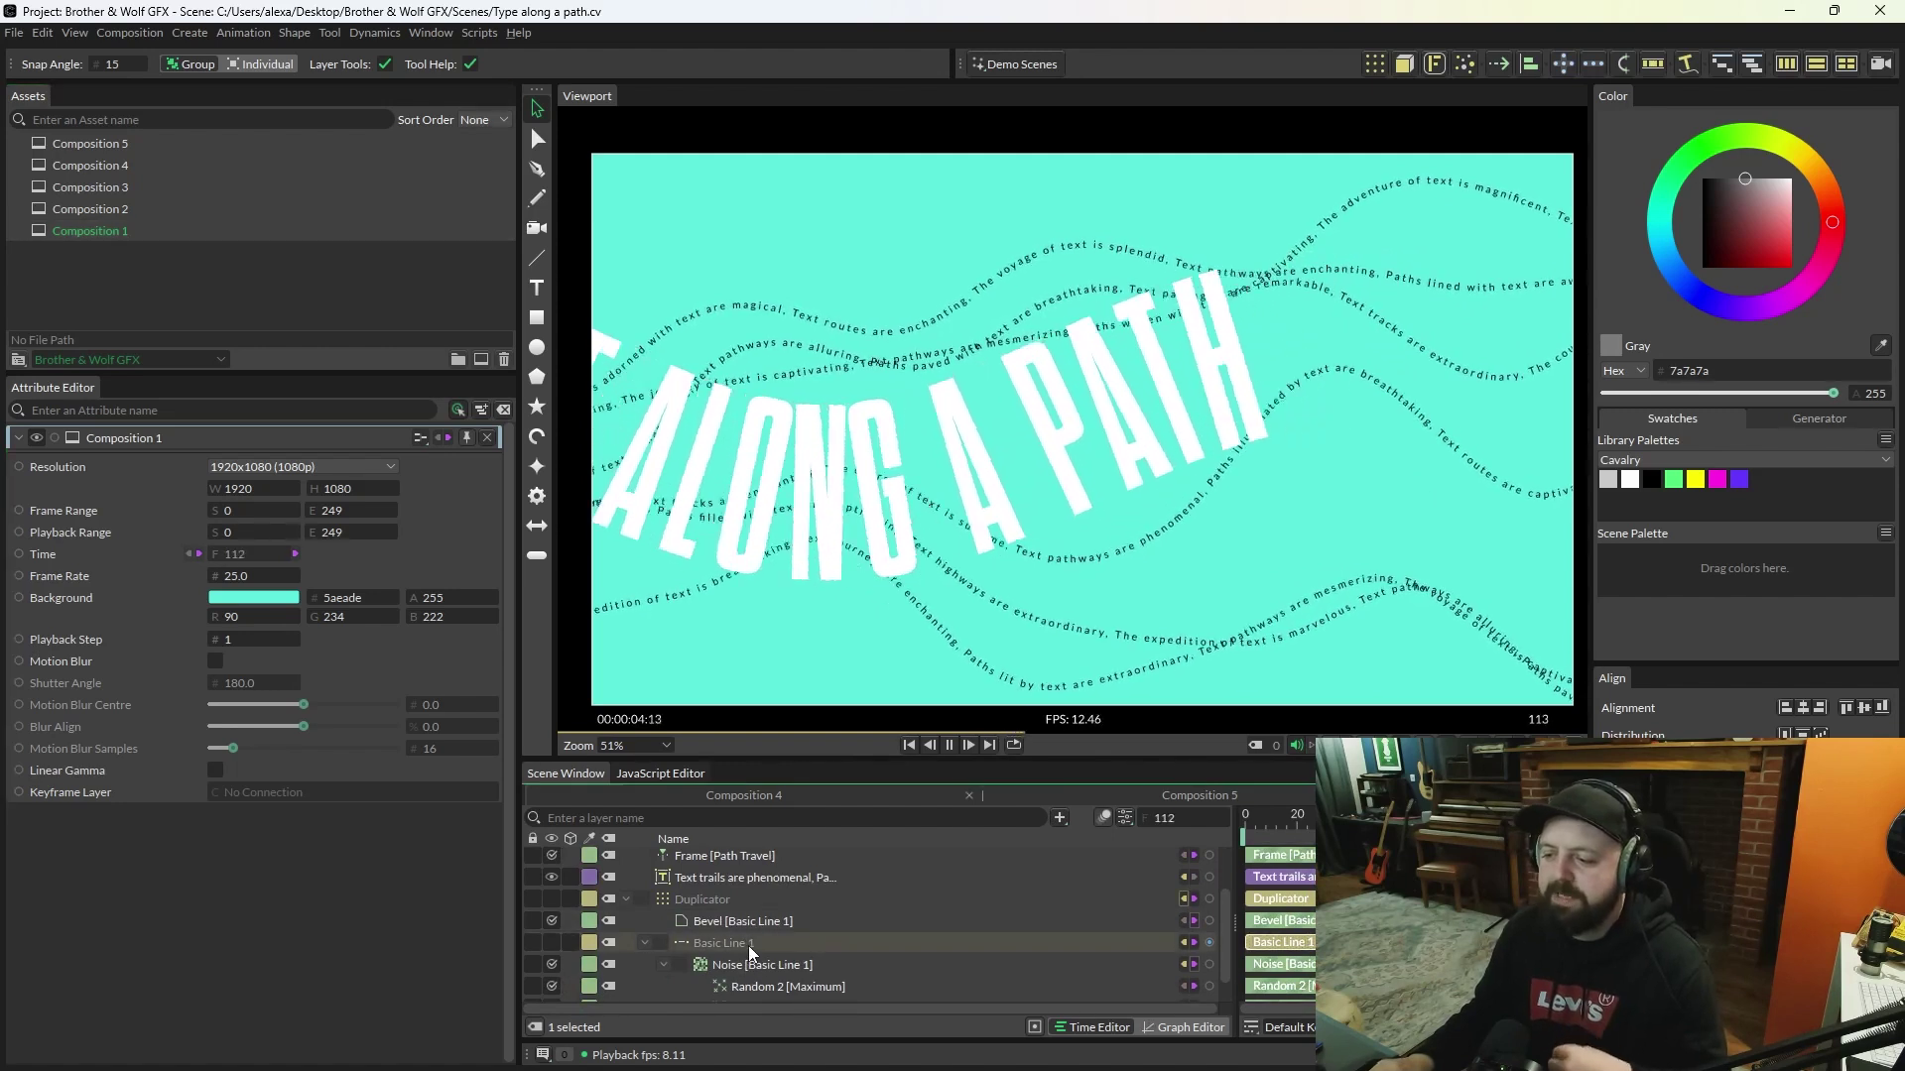
click(748, 945)
click(284, 641)
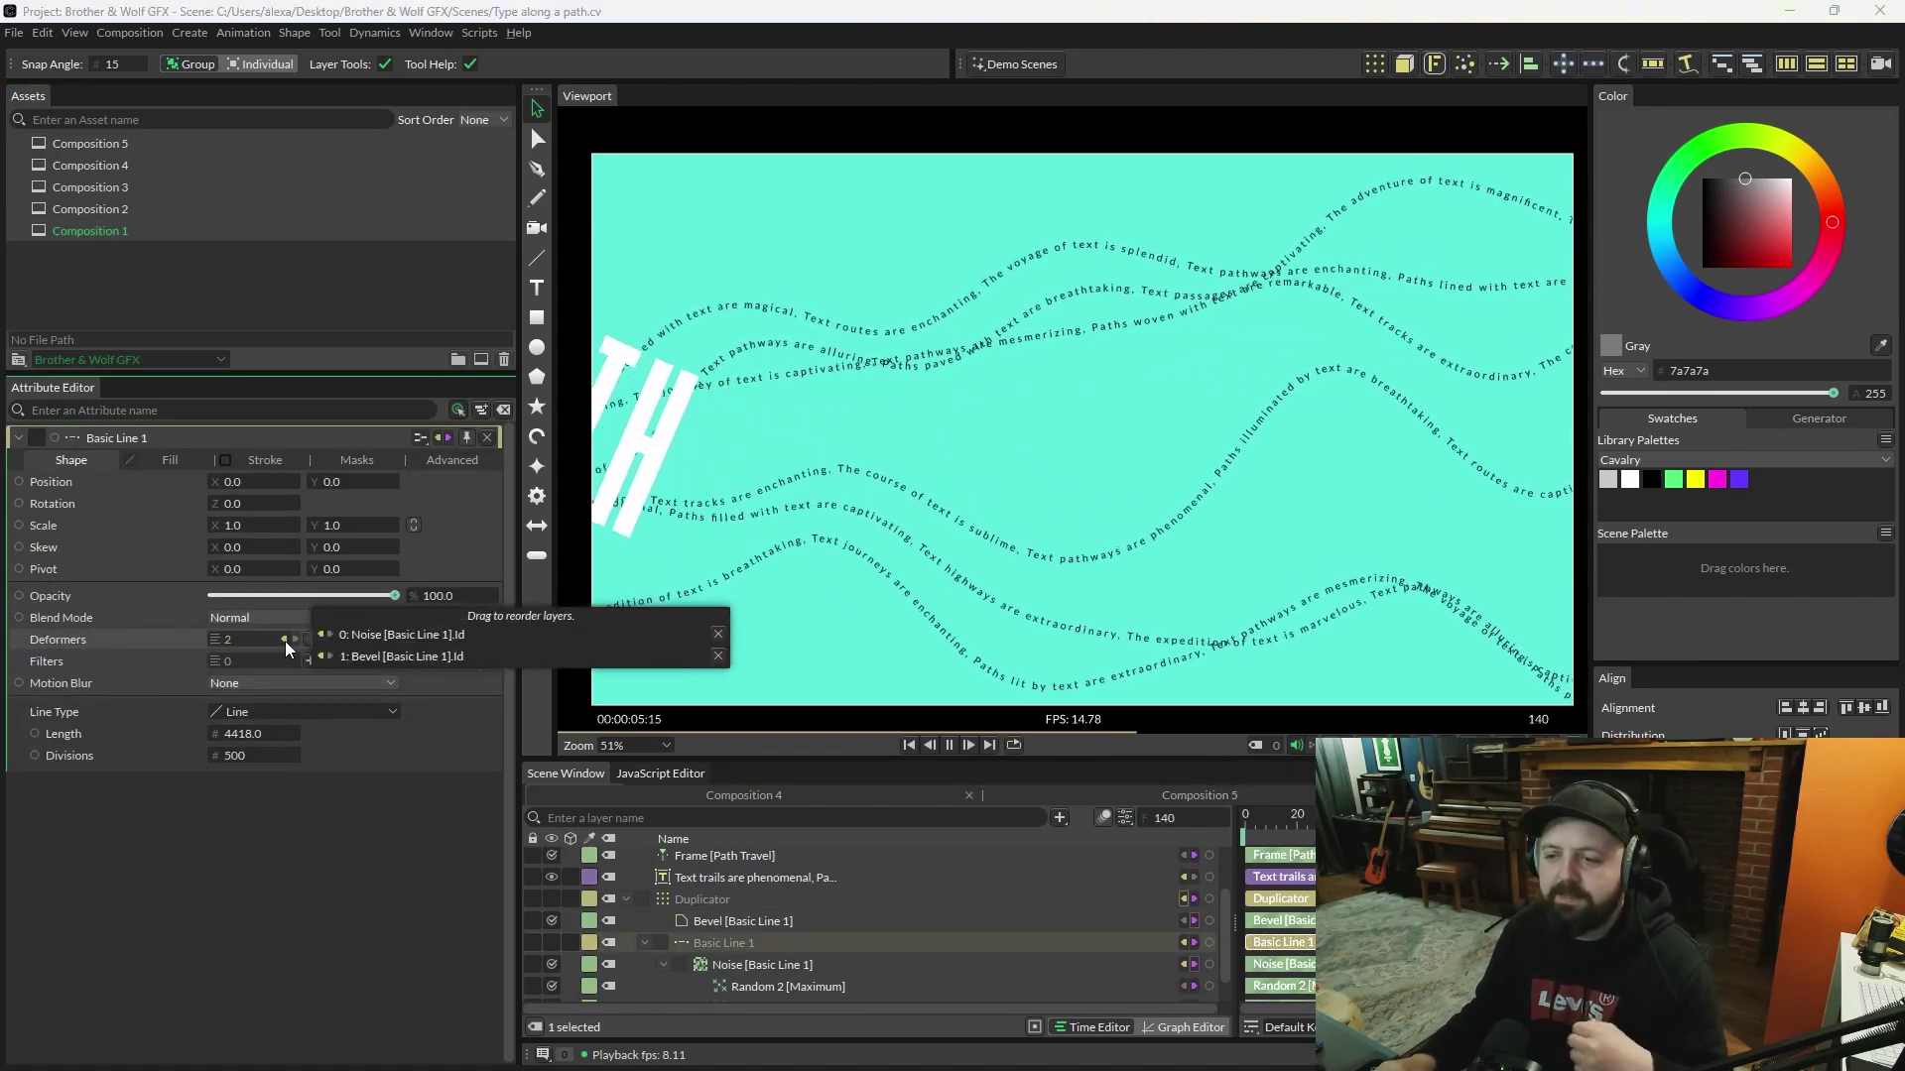